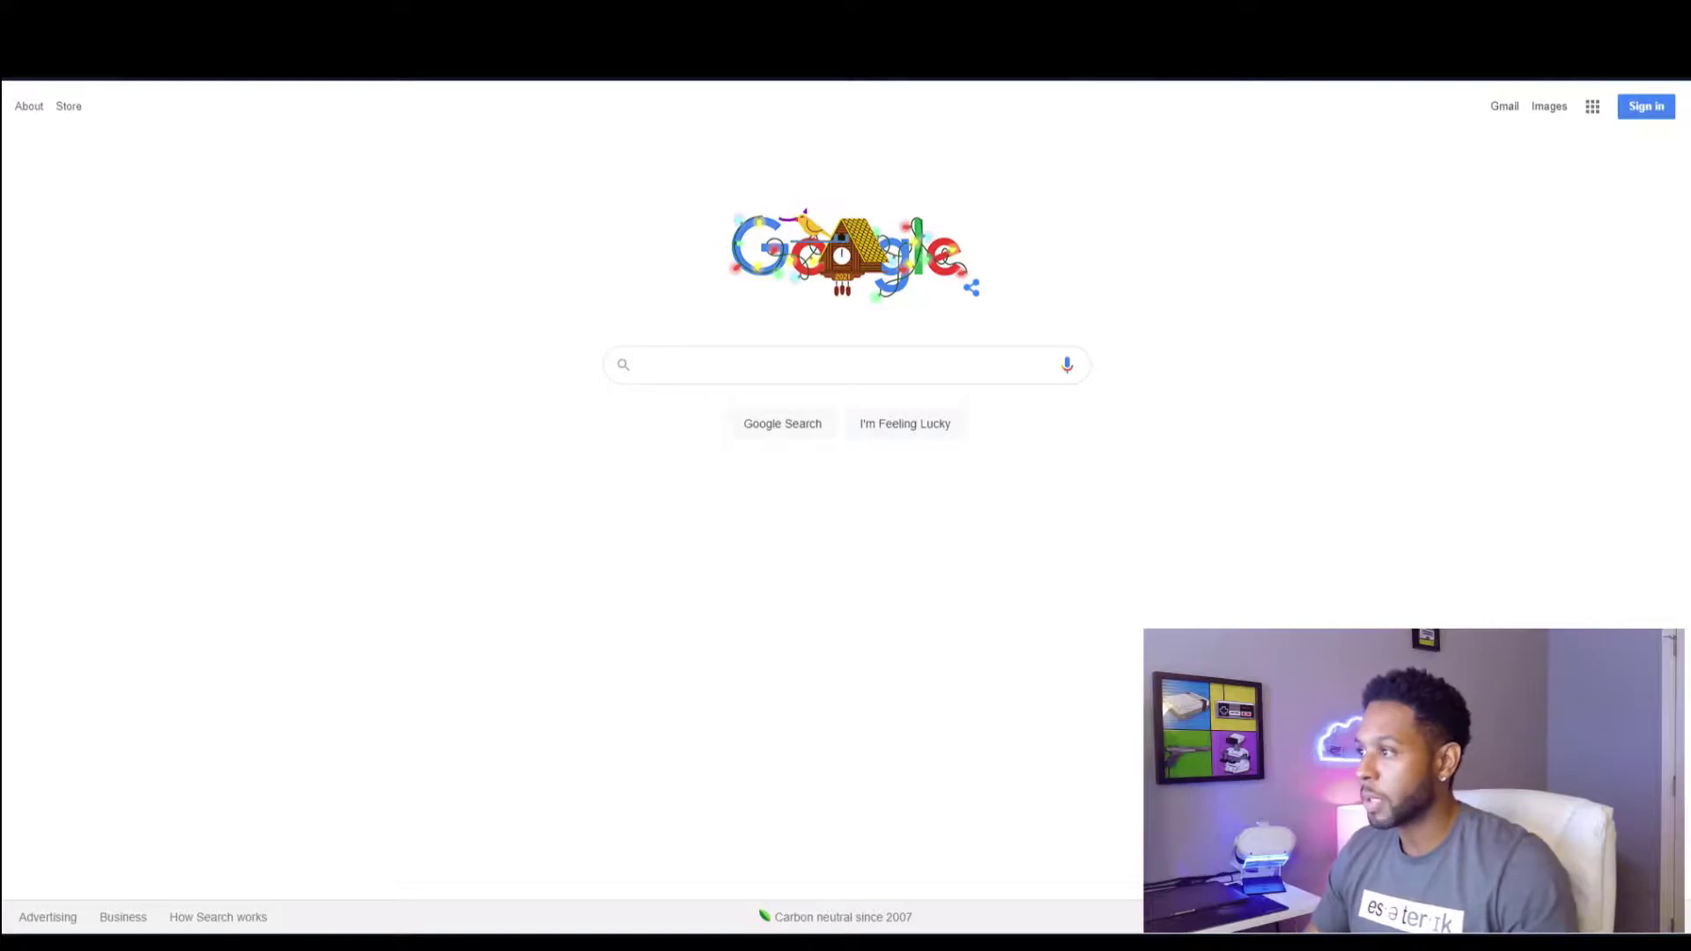
Search Google for 'go playground' and open The Go Playground result
click(725, 370)
text(go playground)
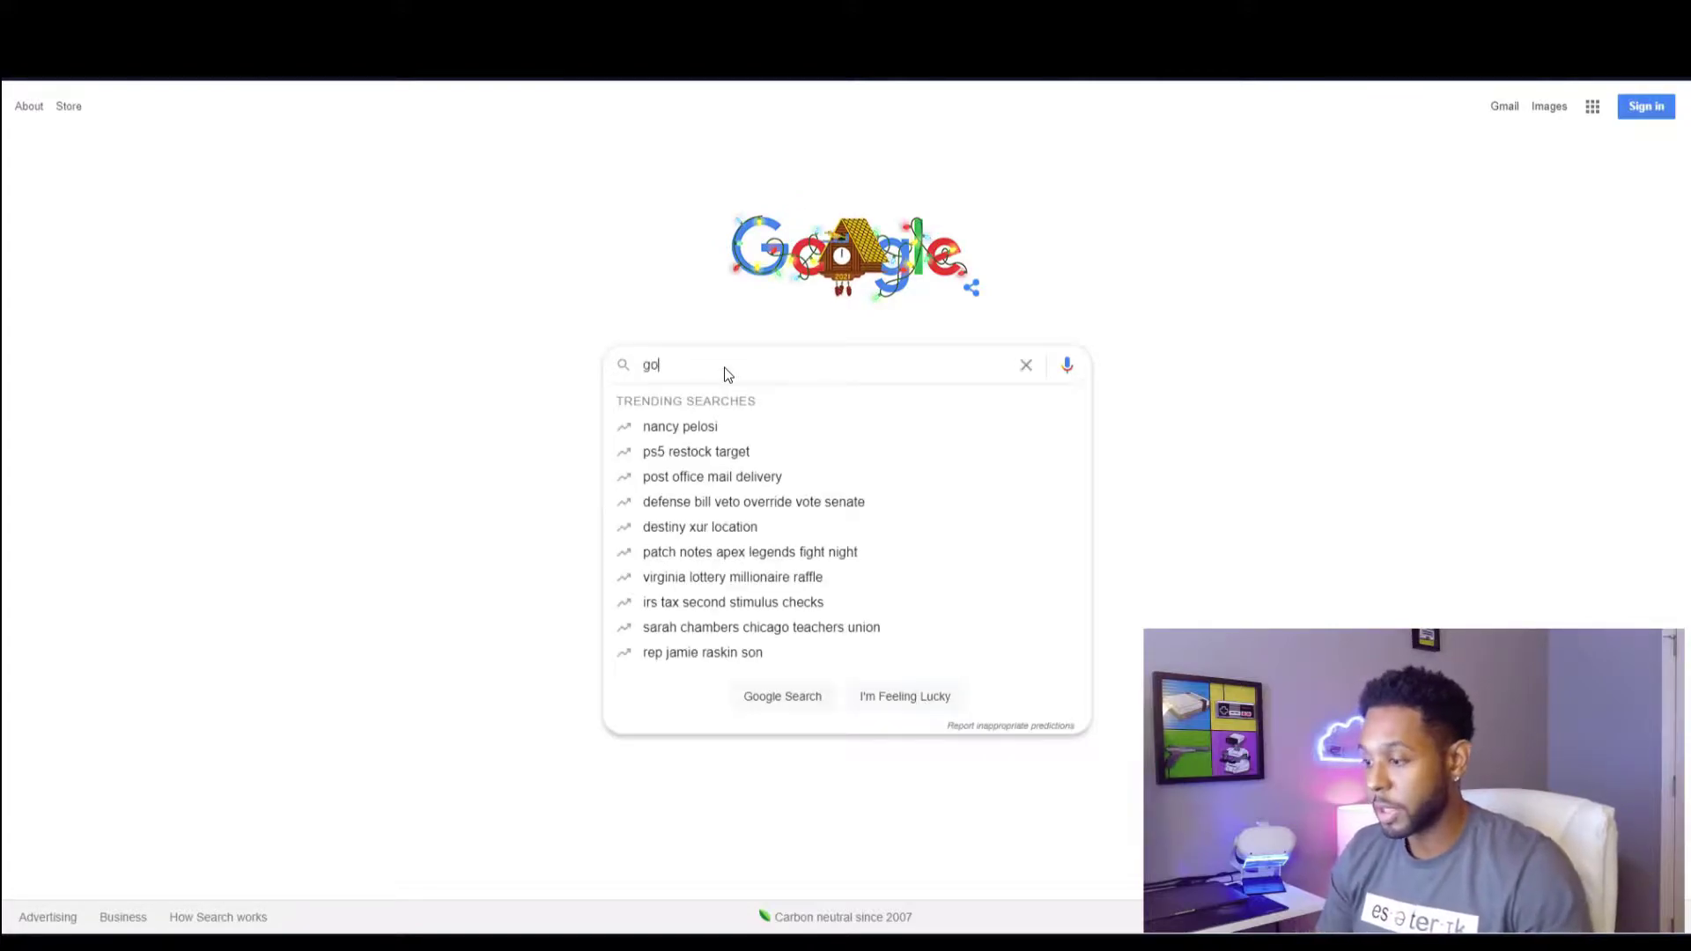
key(Return)
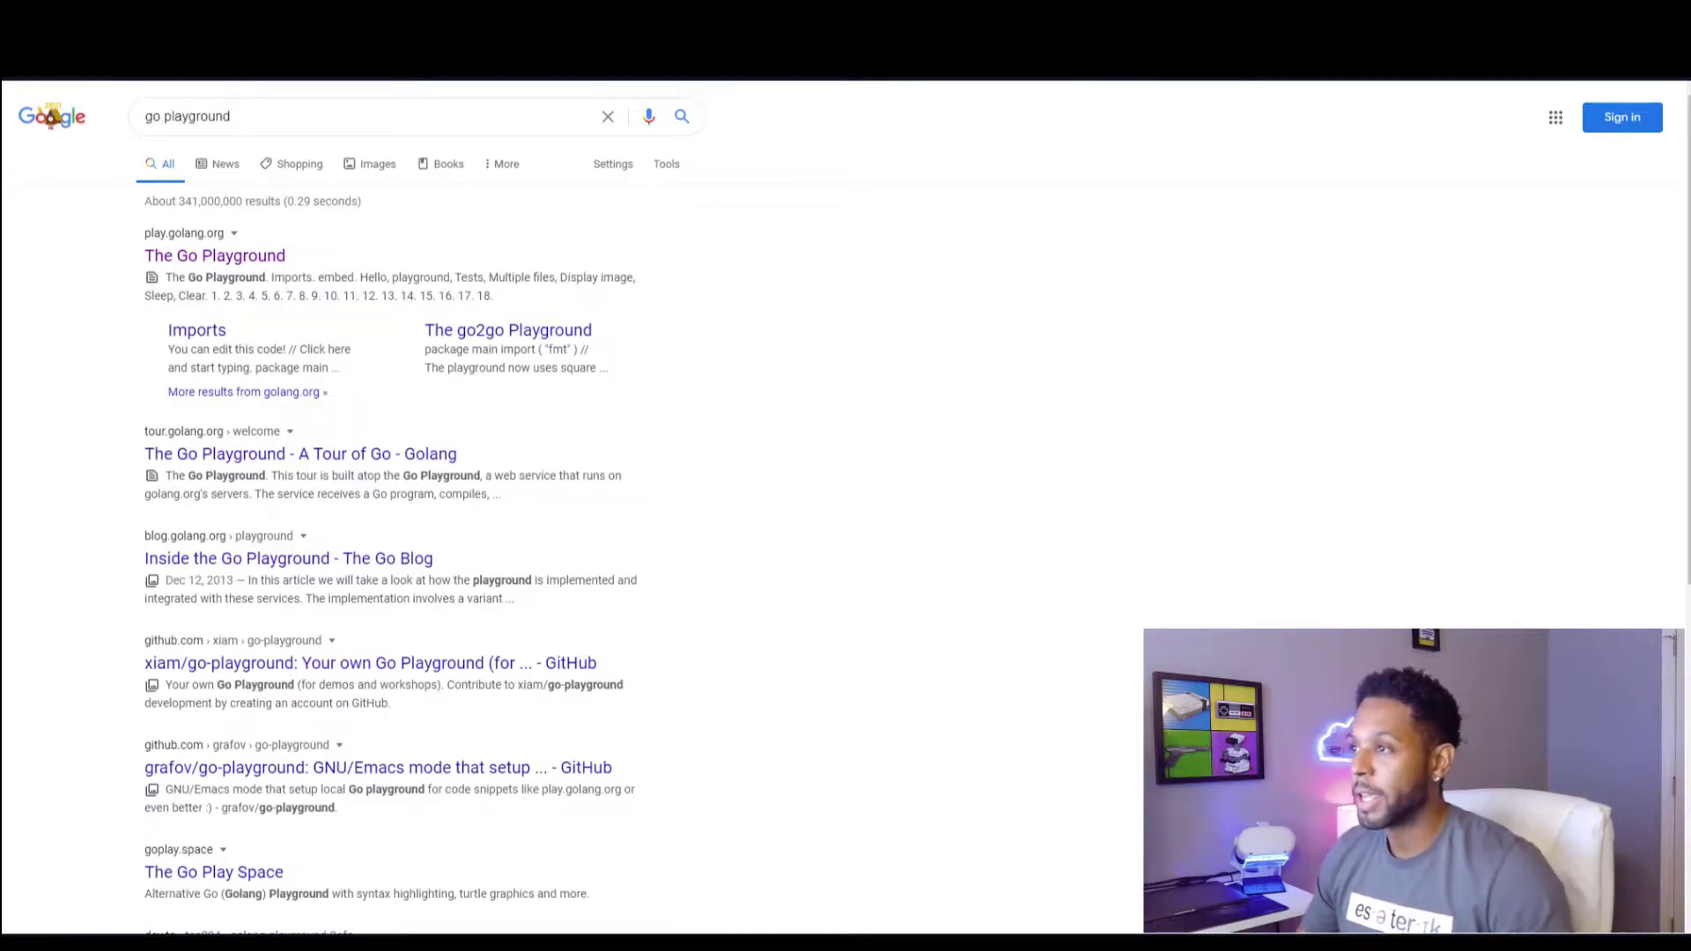
click(214, 255)
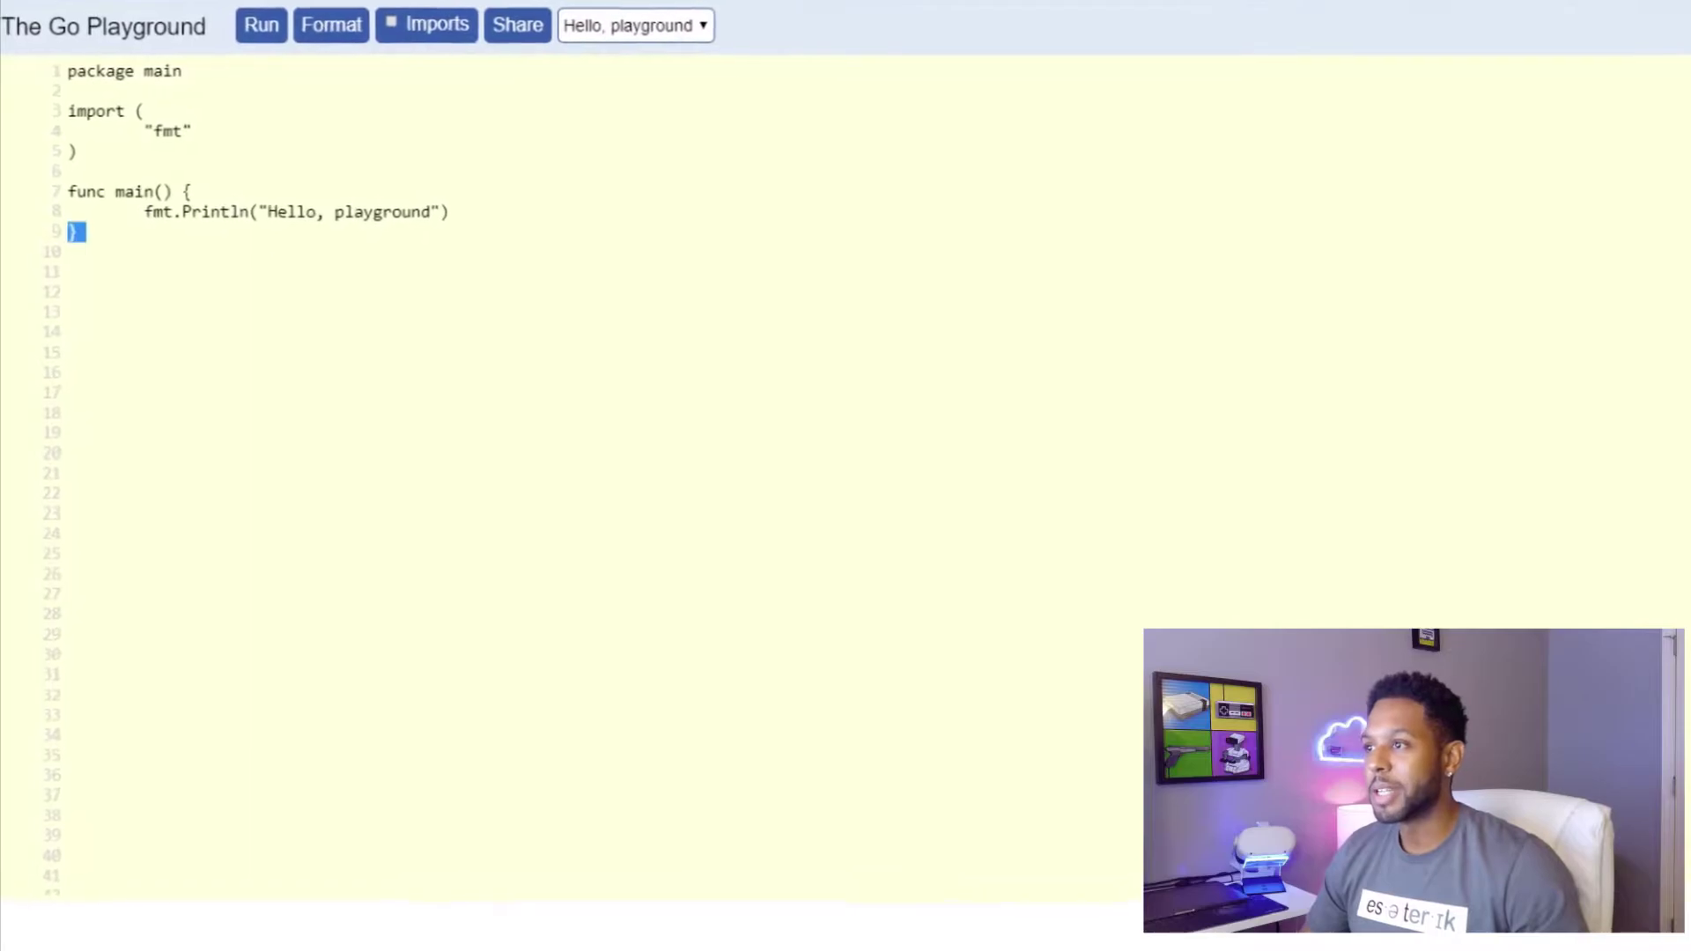
Delete the sample func main block, keeping only package main and the fmt import
drag(75, 231, 68, 119)
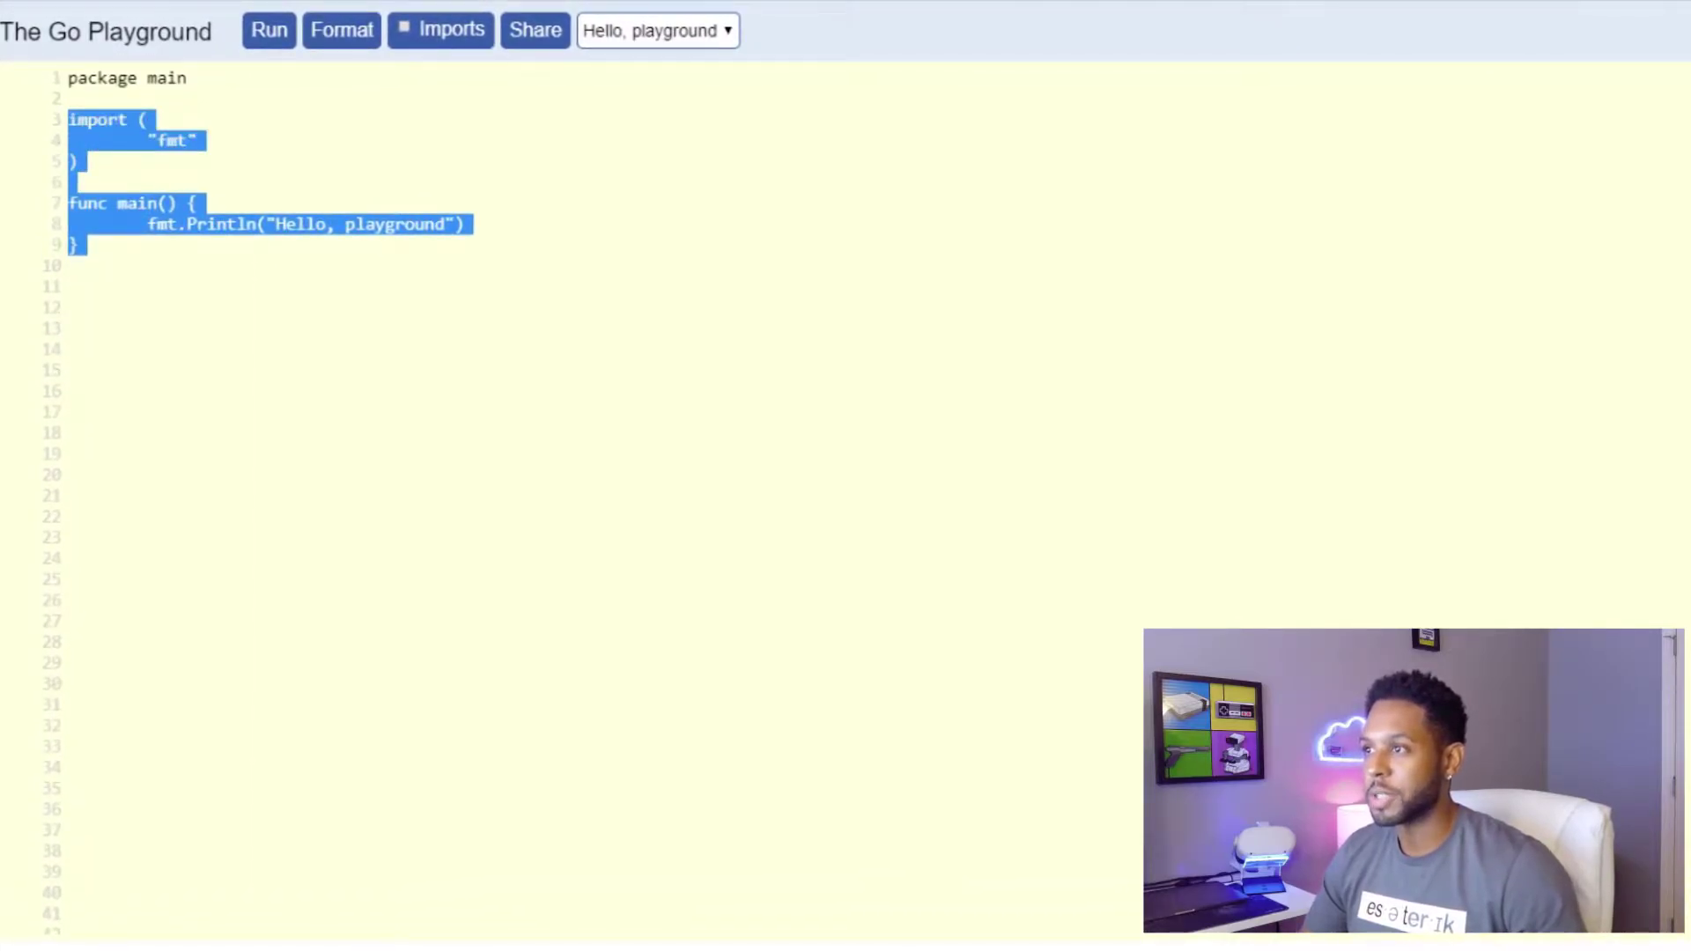
click(68, 119)
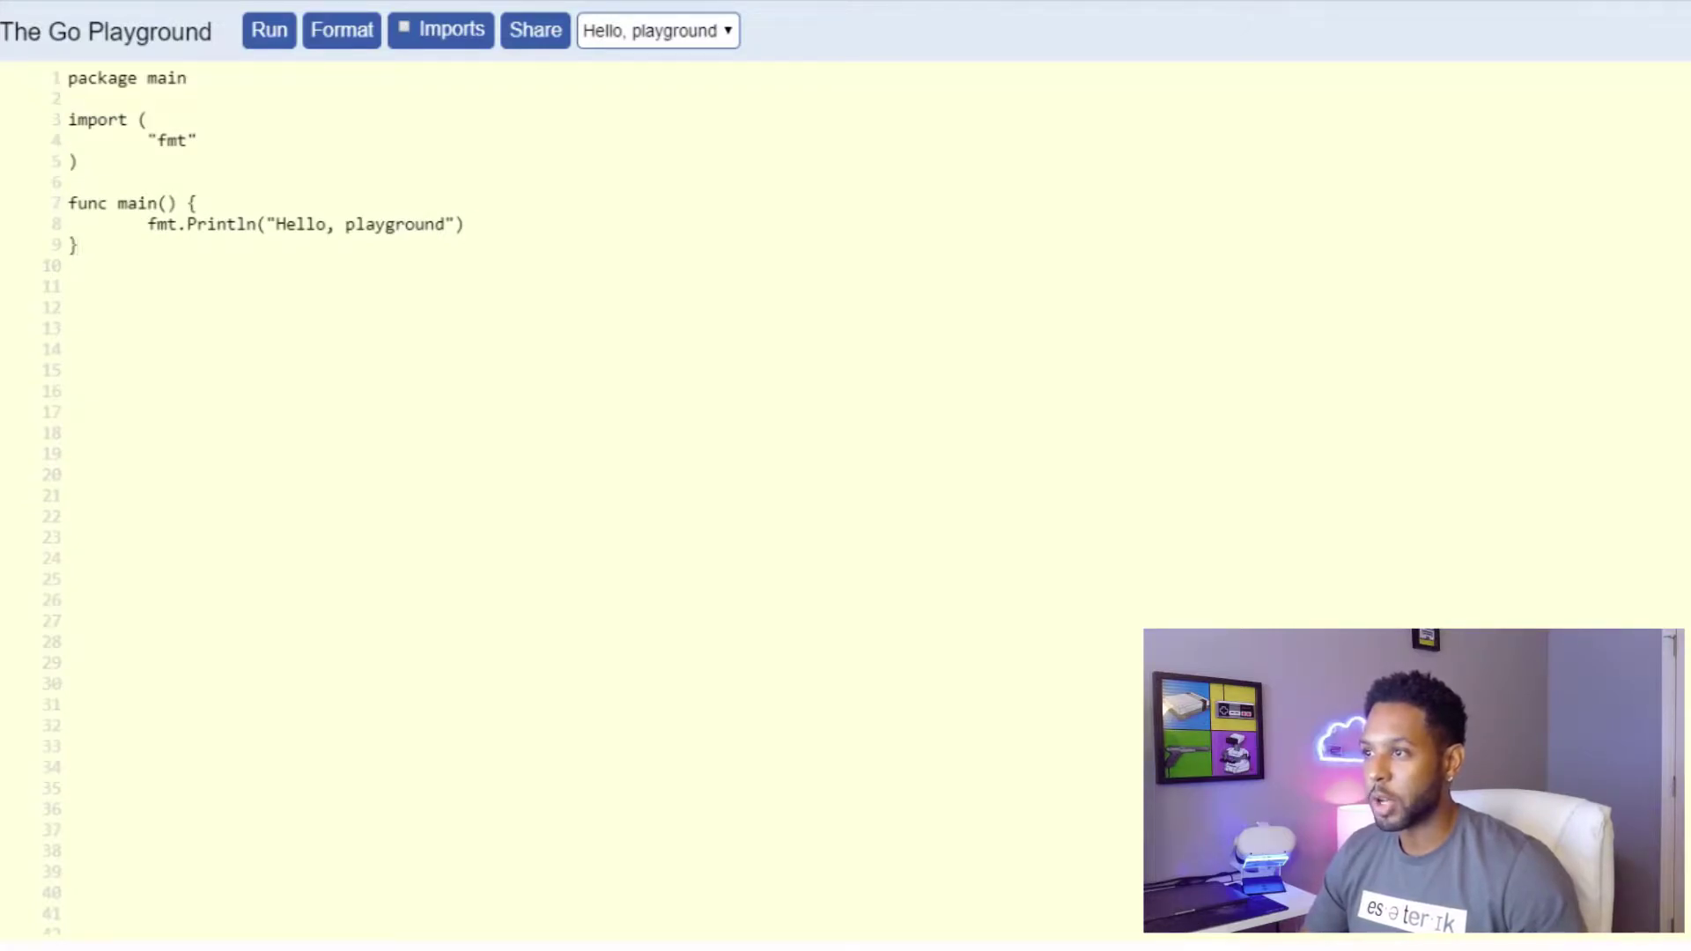
drag(78, 245, 74, 202)
key(BackSpace)
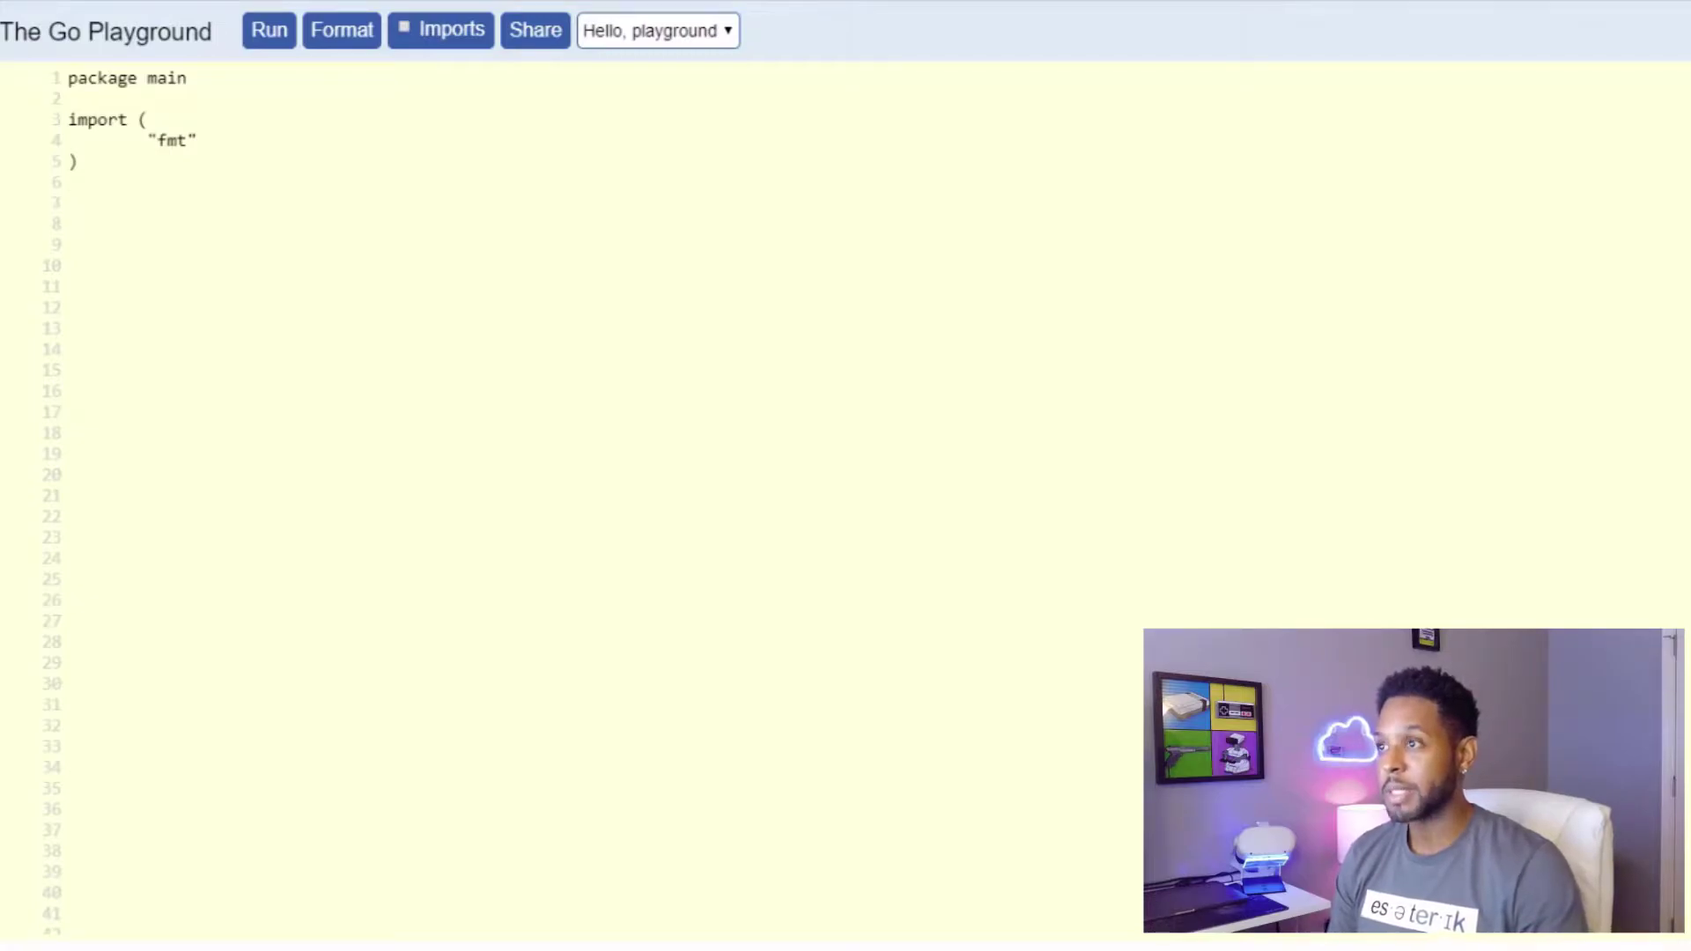
text(Use two )
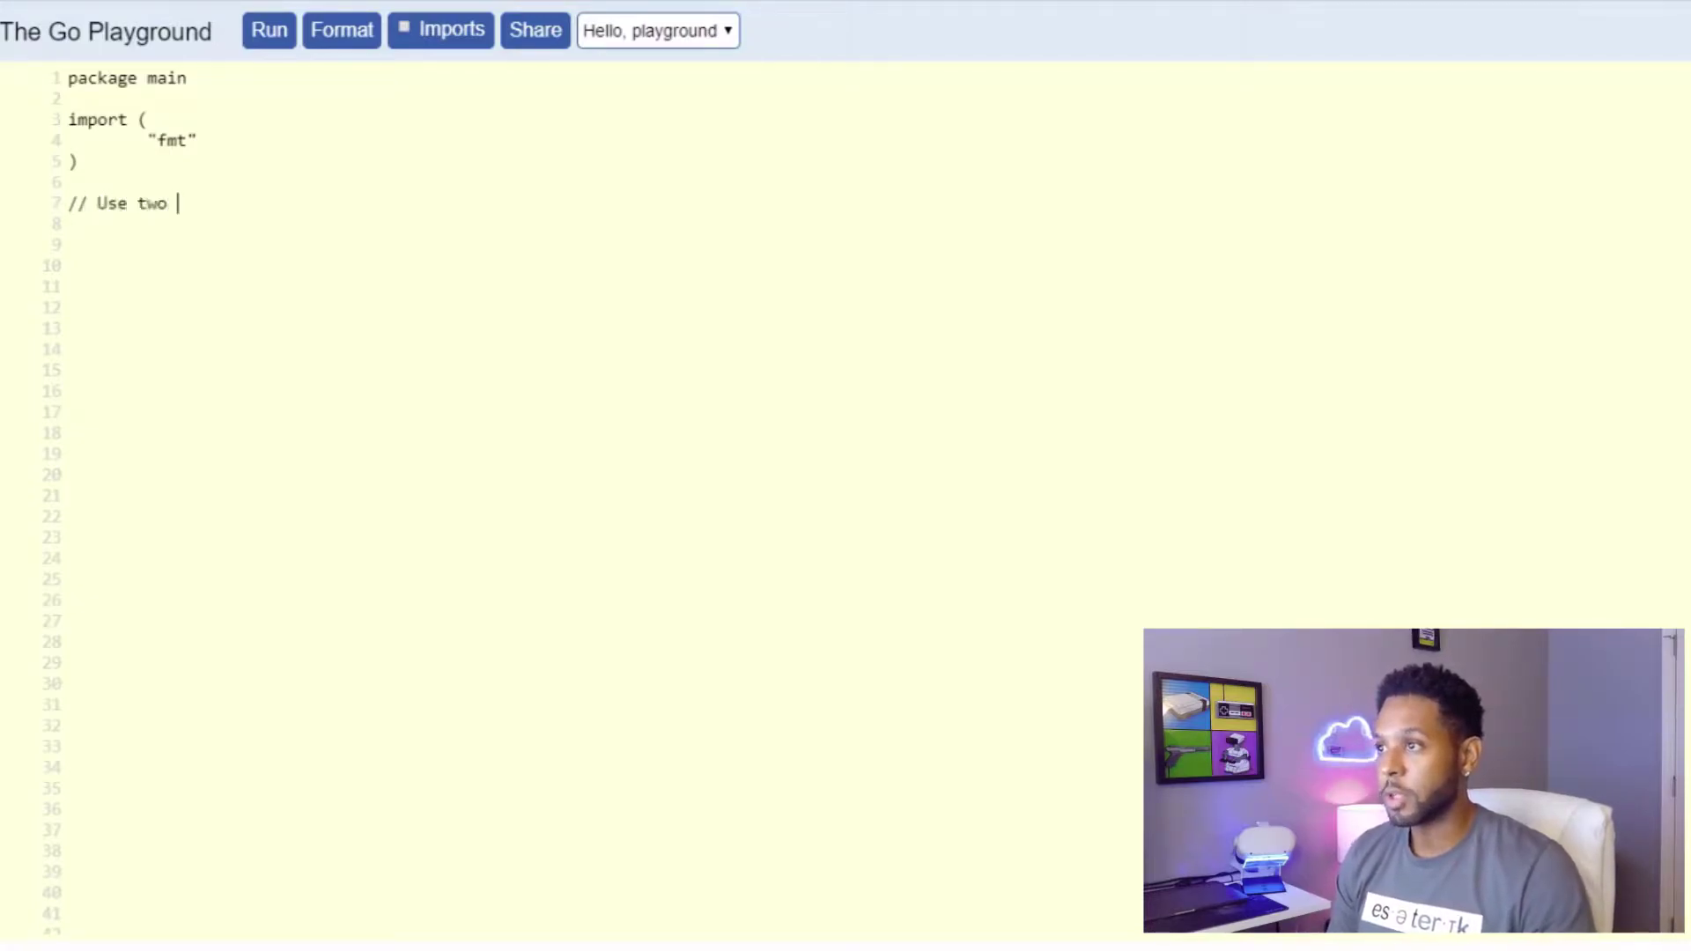
text(forward slashes like this t)
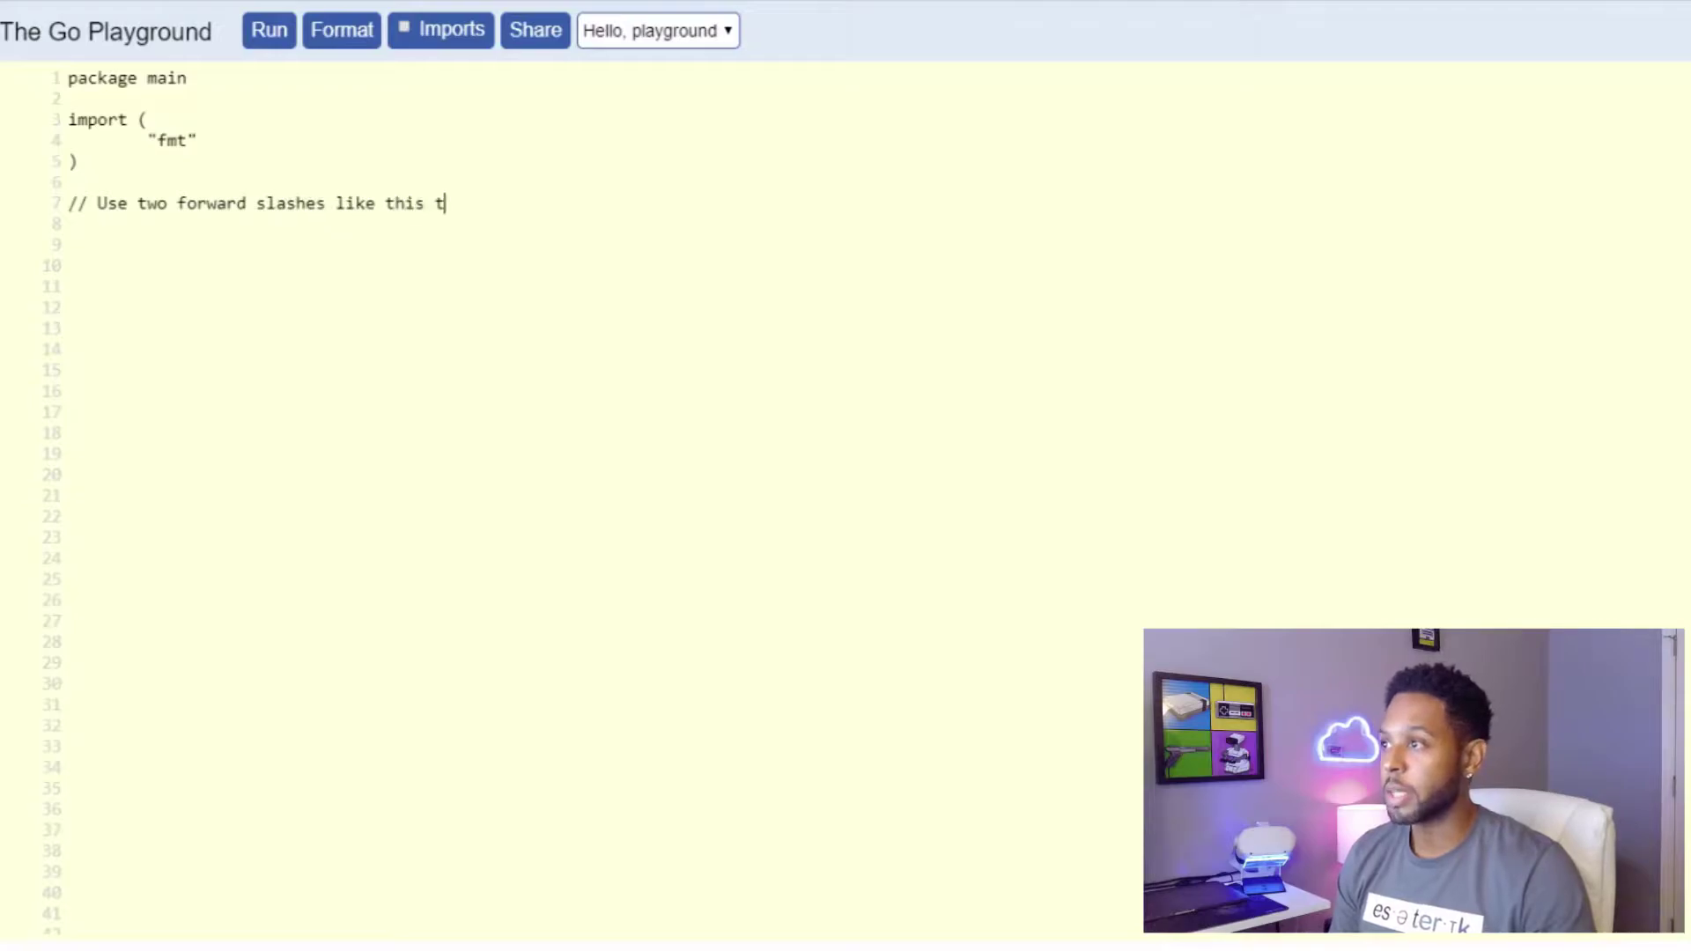
text(o enter comments )
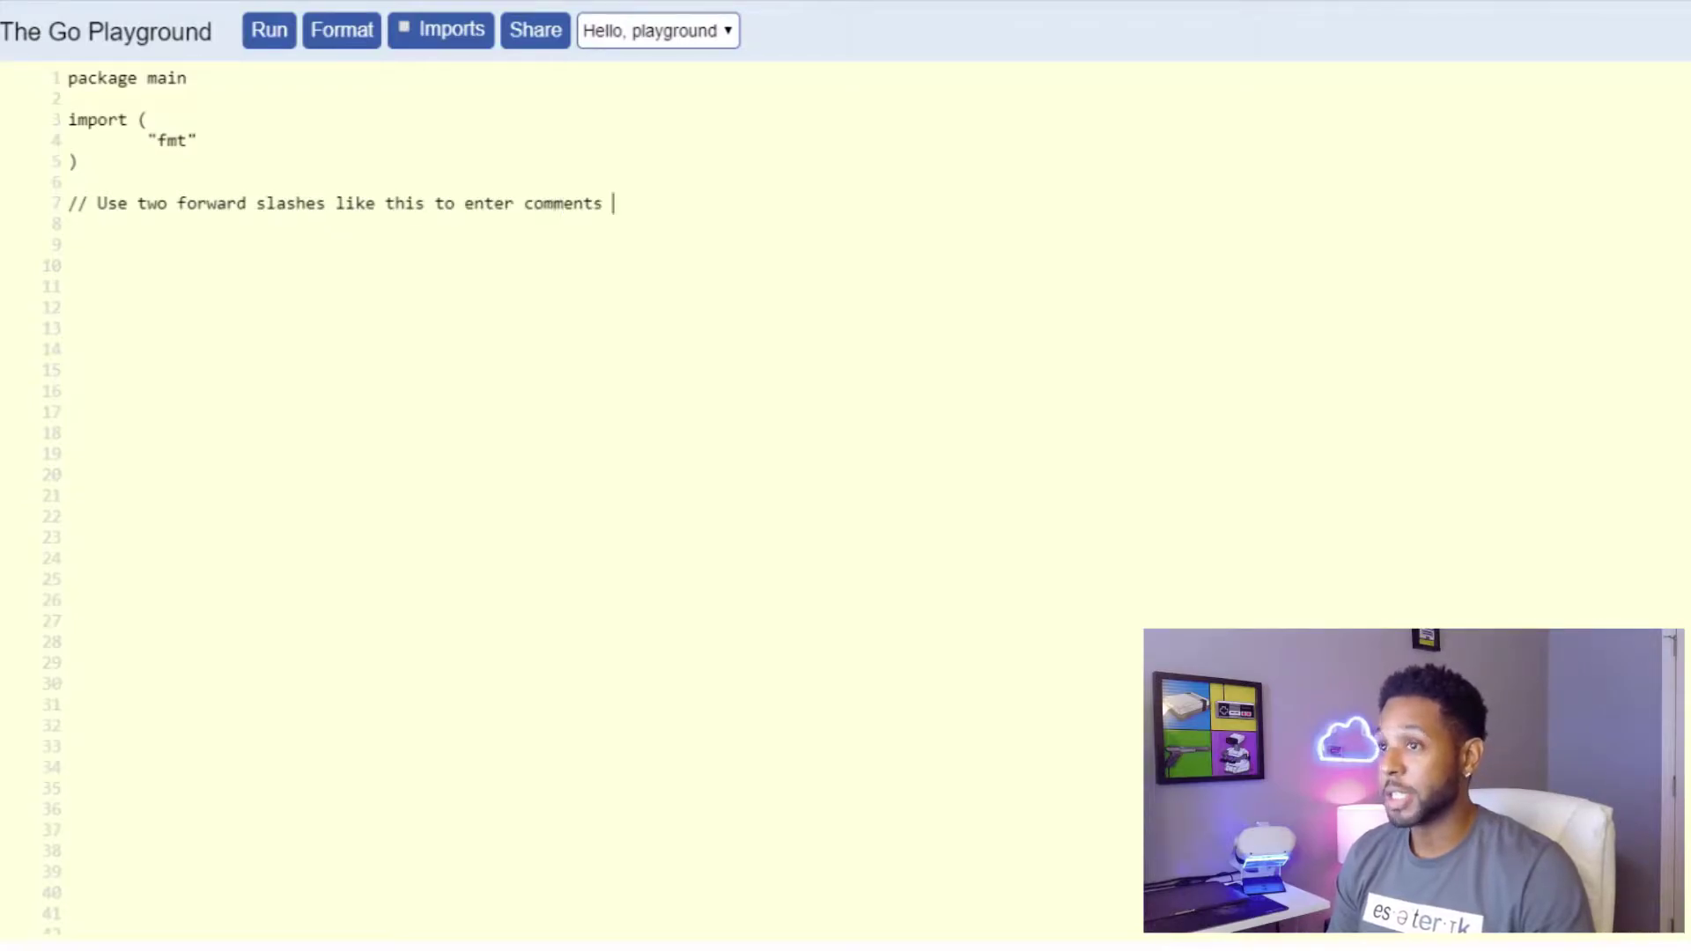
text(in code  )
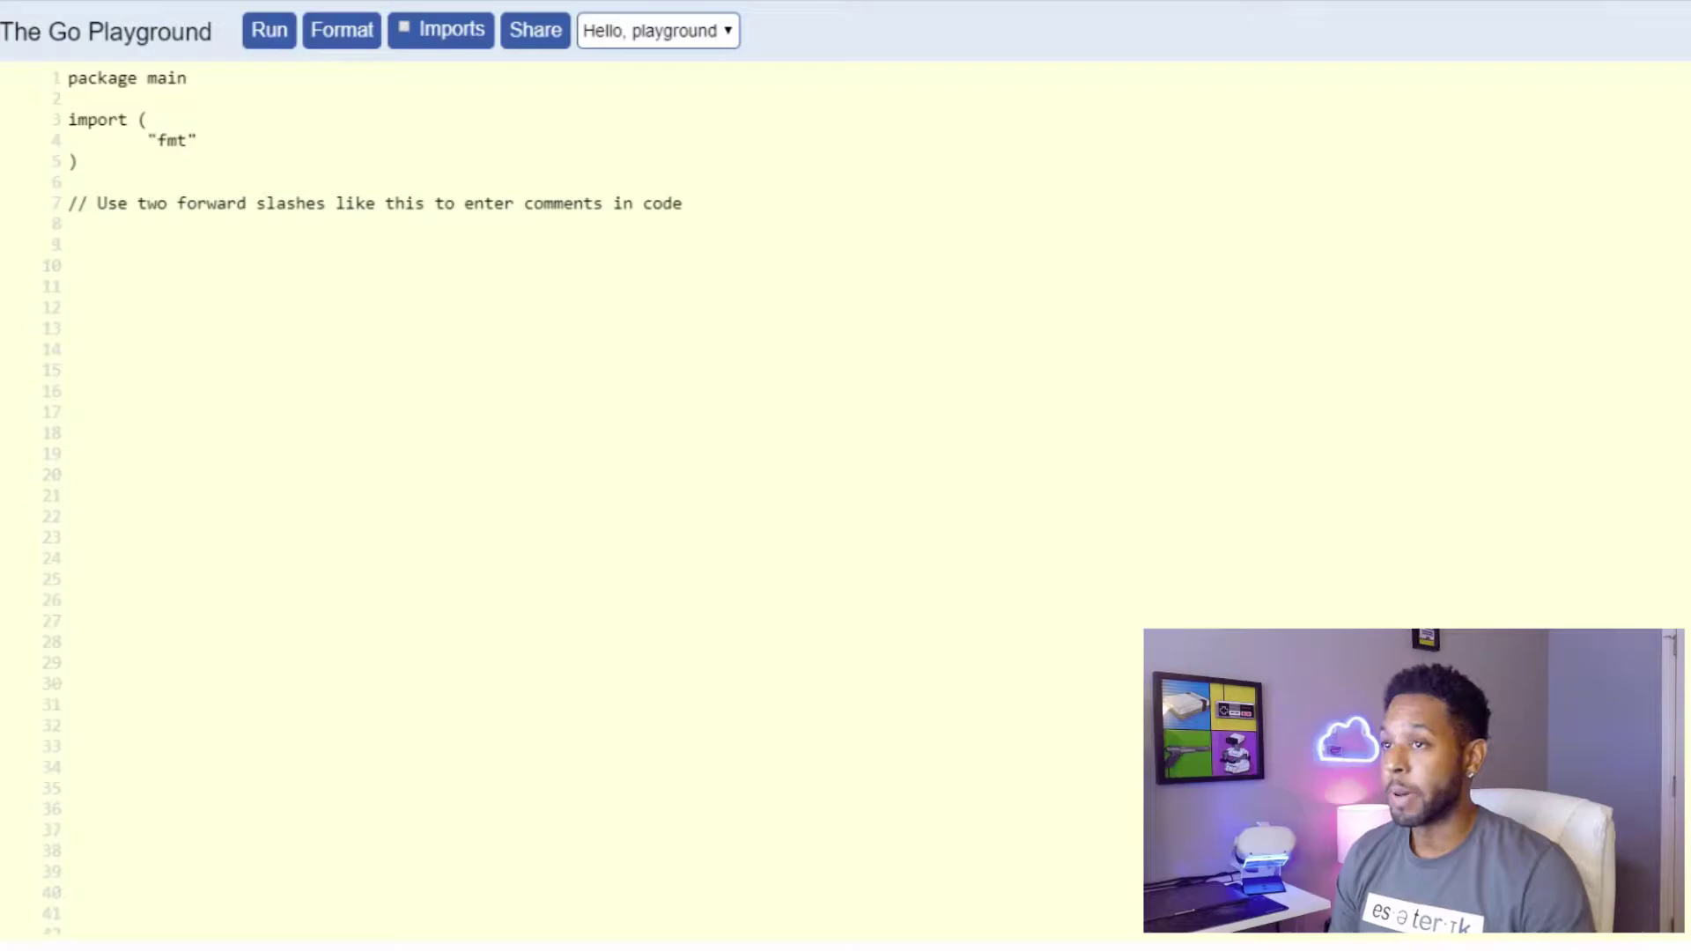
text(/*)
Add a // forward-slash comment, a /* */ multi-line block, and a // VARIABLES heading
key(Return)
key(Return)
text(This i)
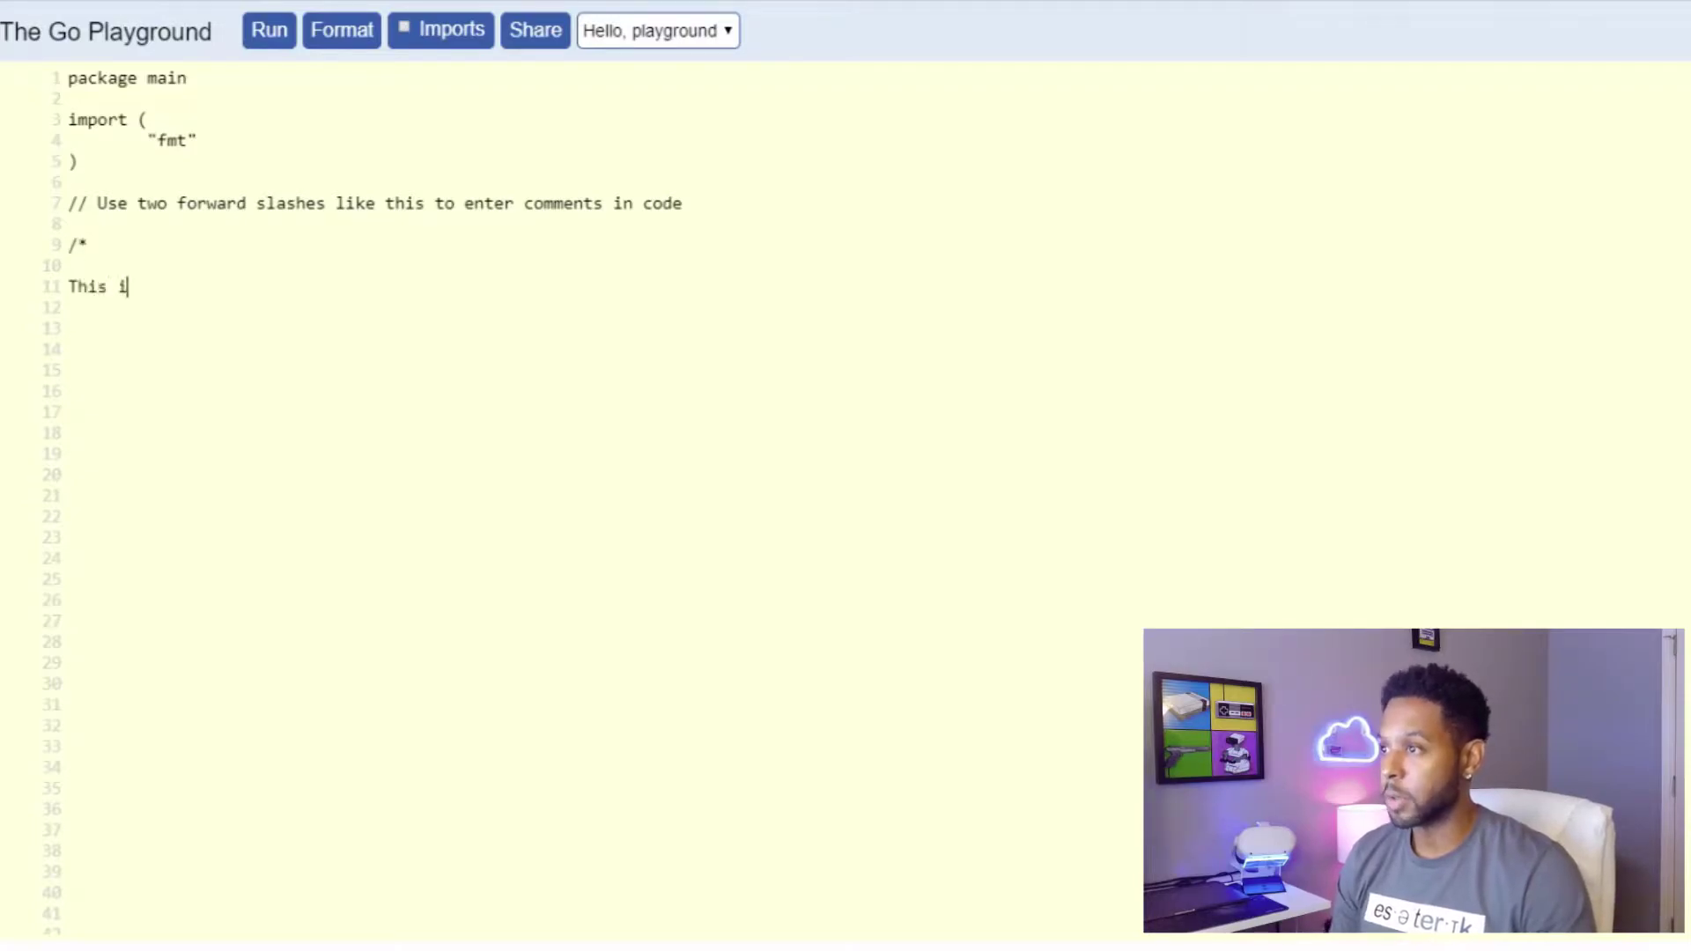
text(s a multi-line comment)
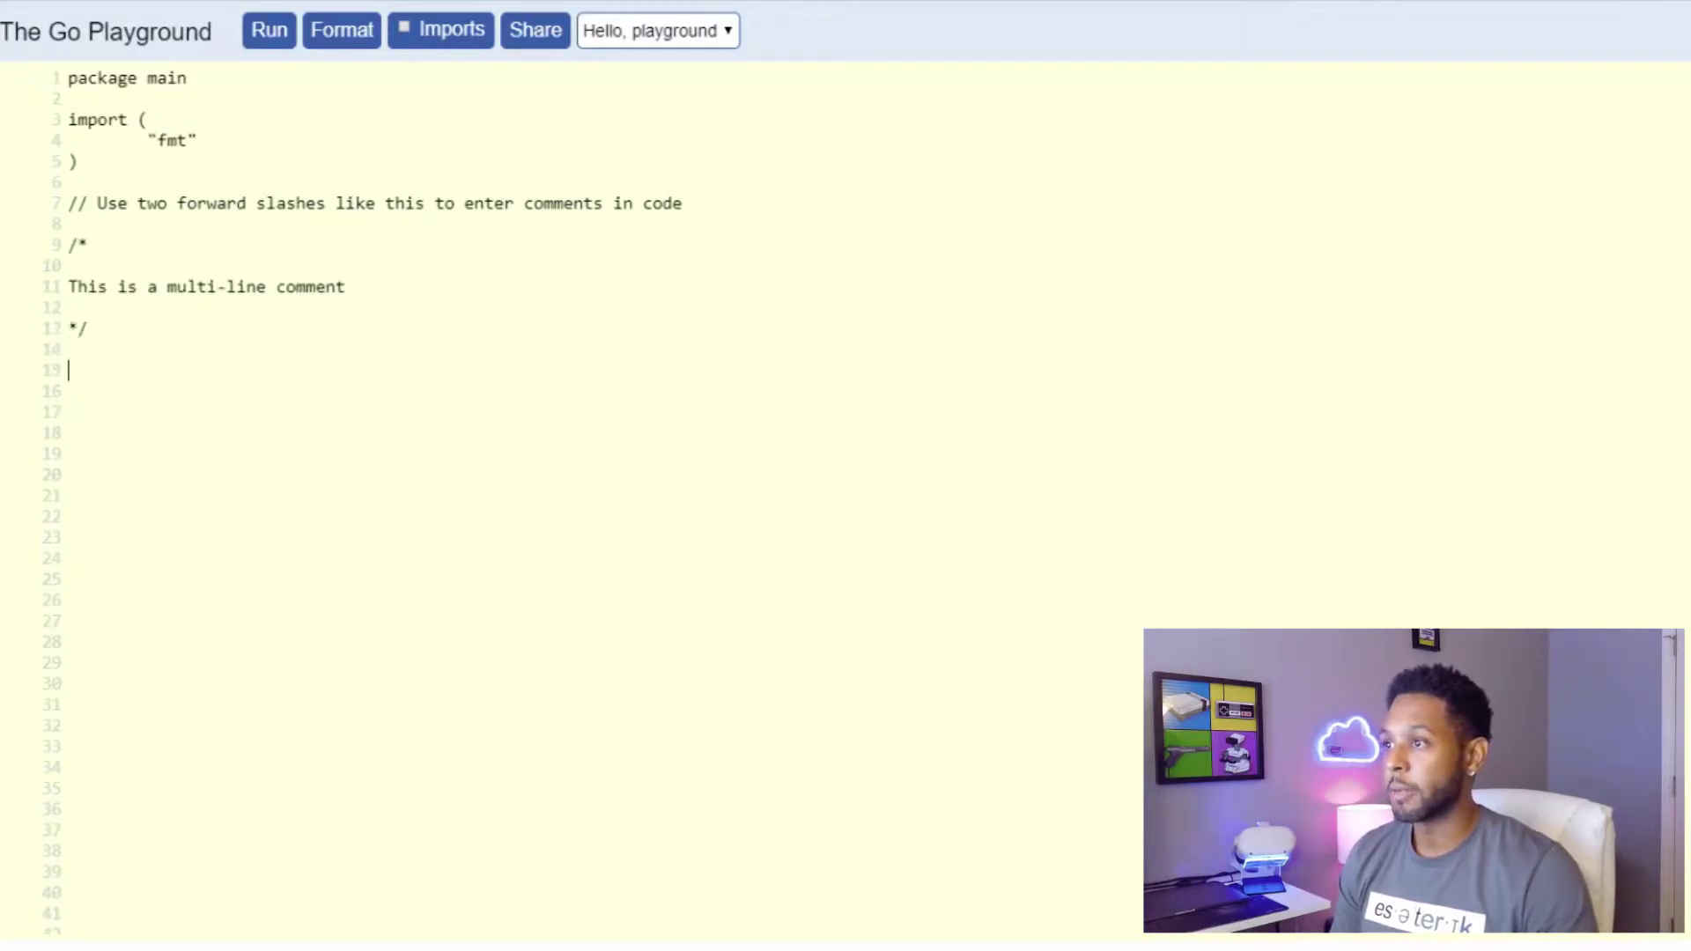
key(Return)
text(// V)
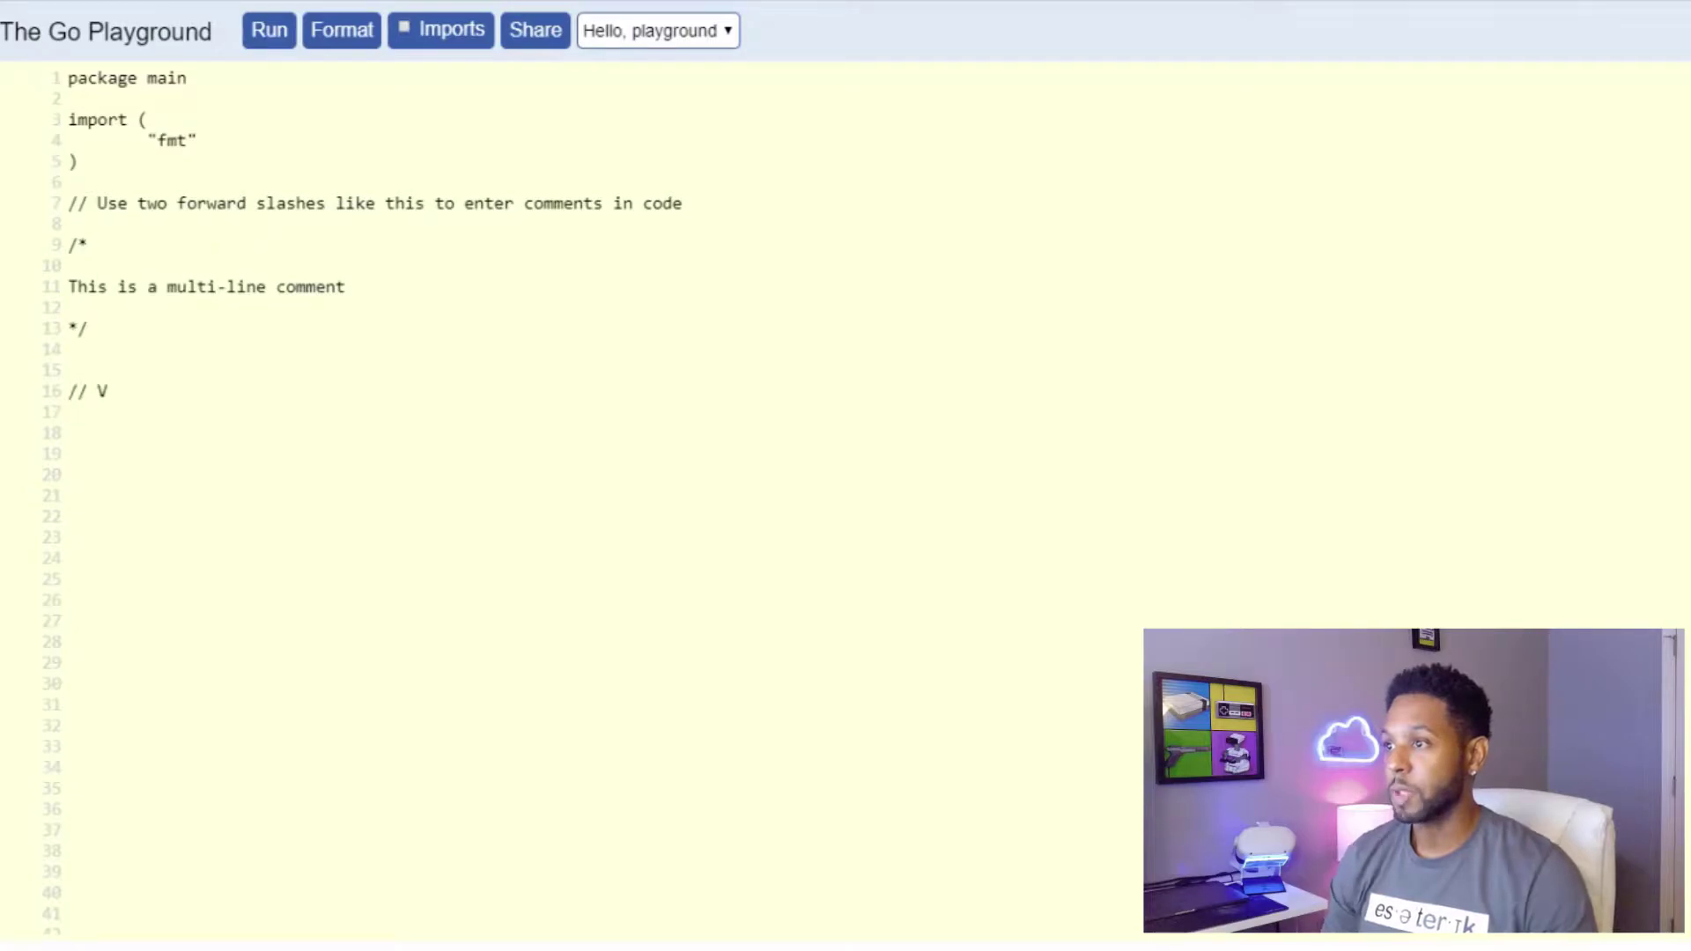
text(ARIA)
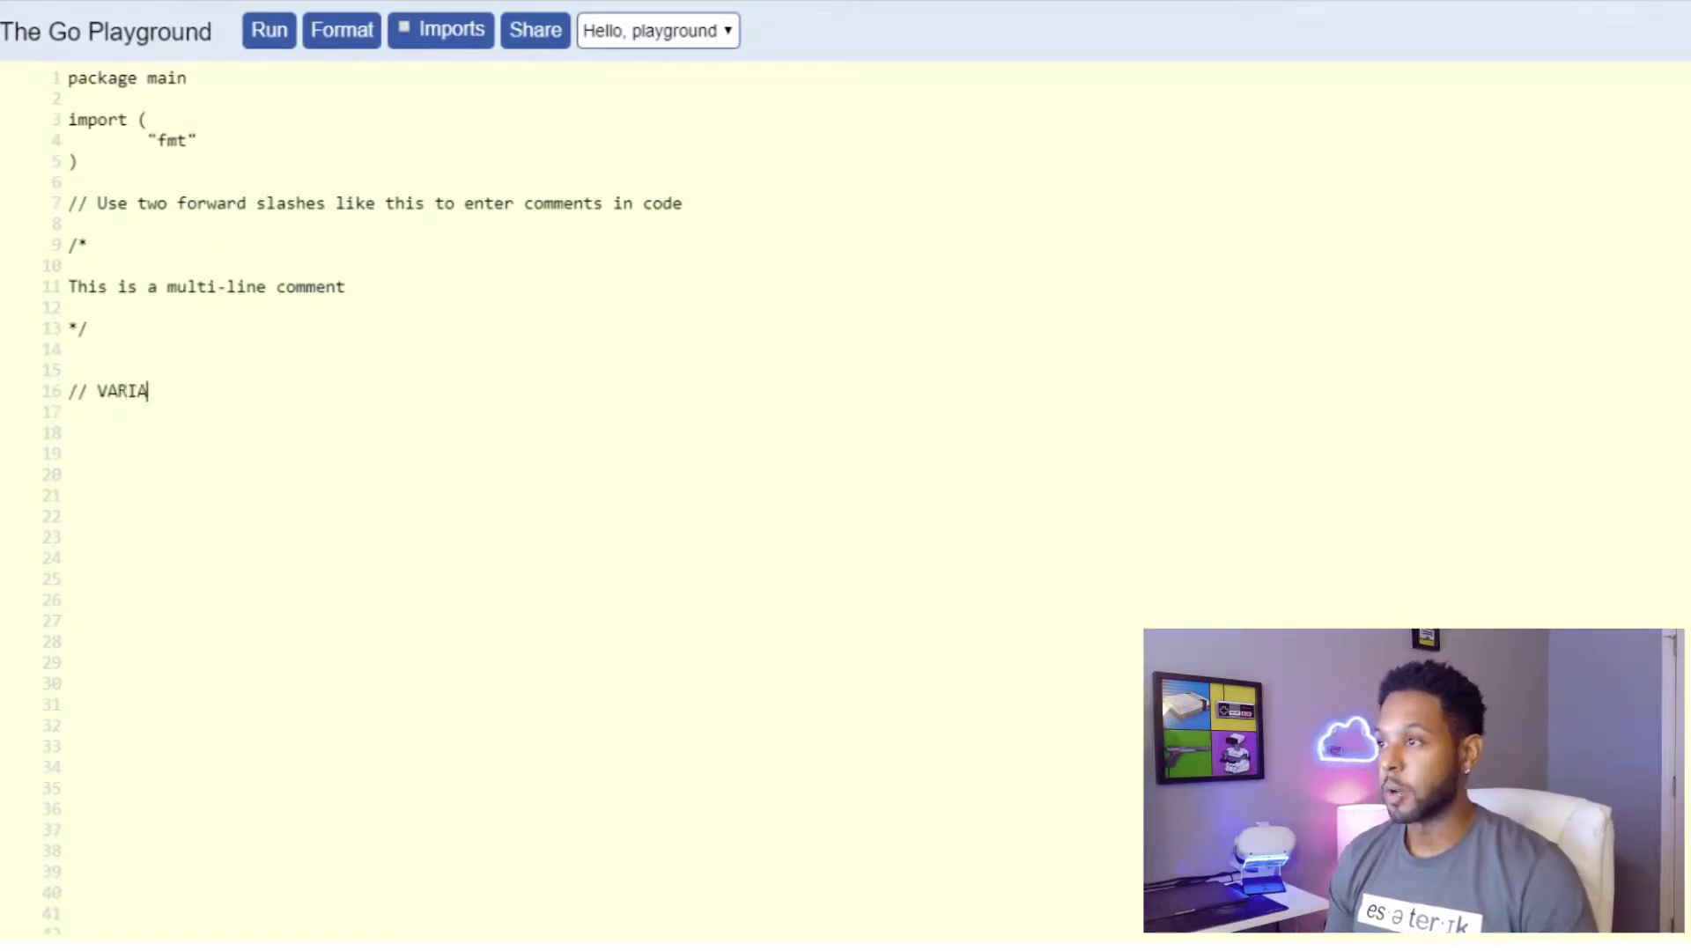
text(BLES)
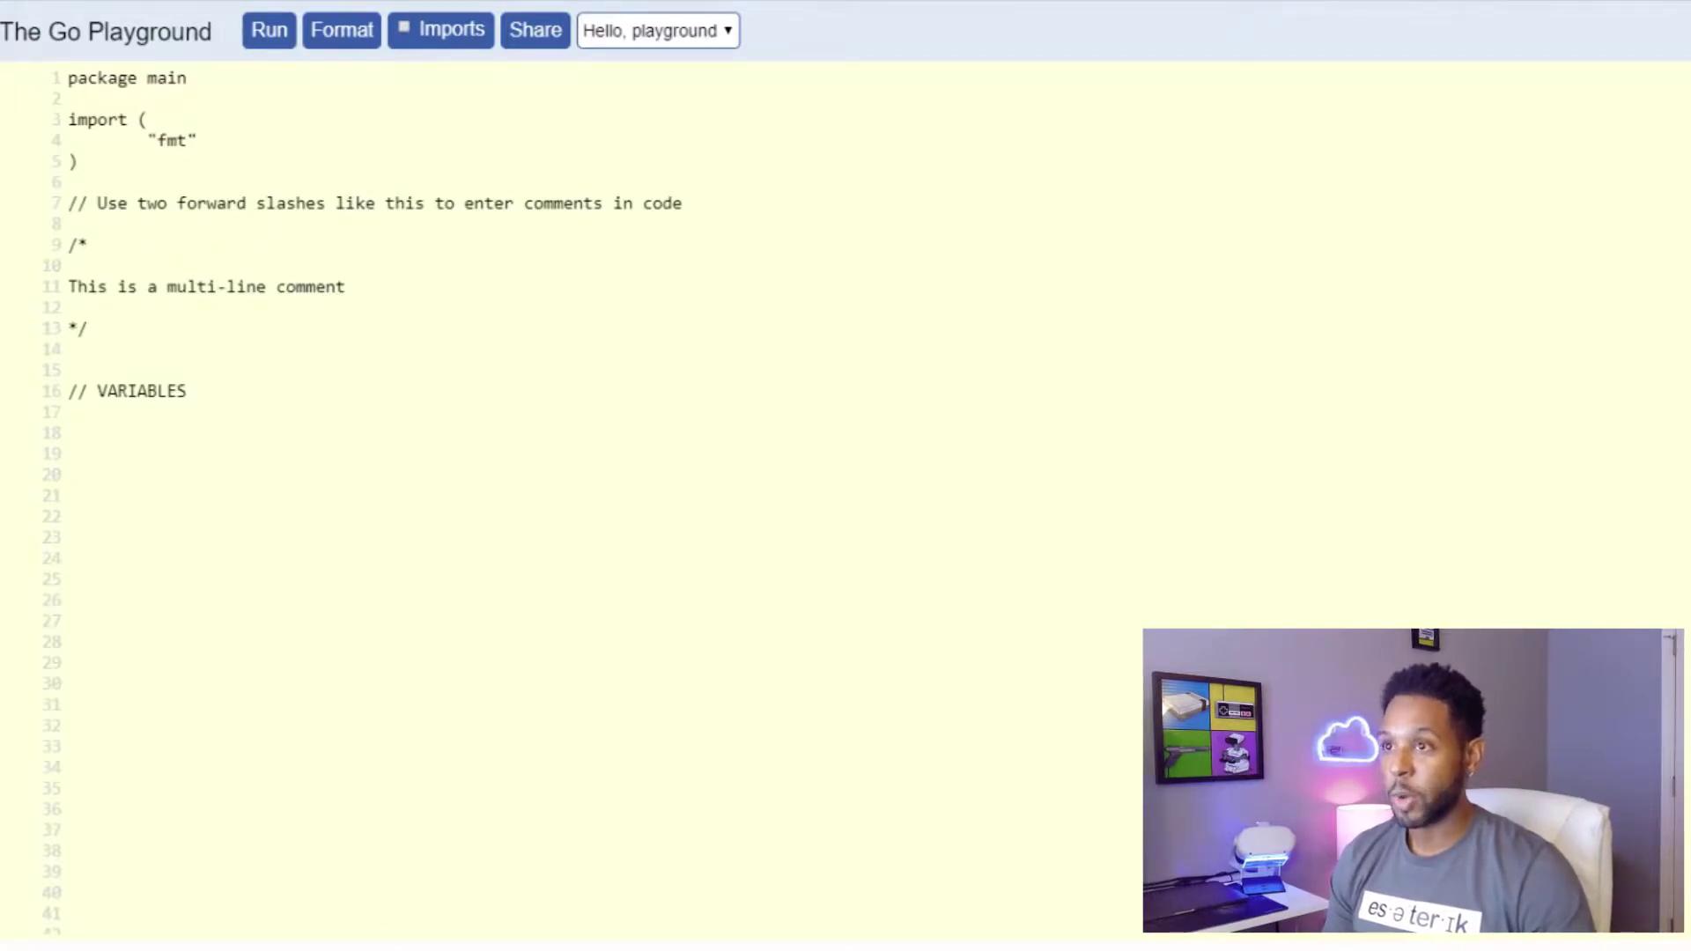
text(ariable)
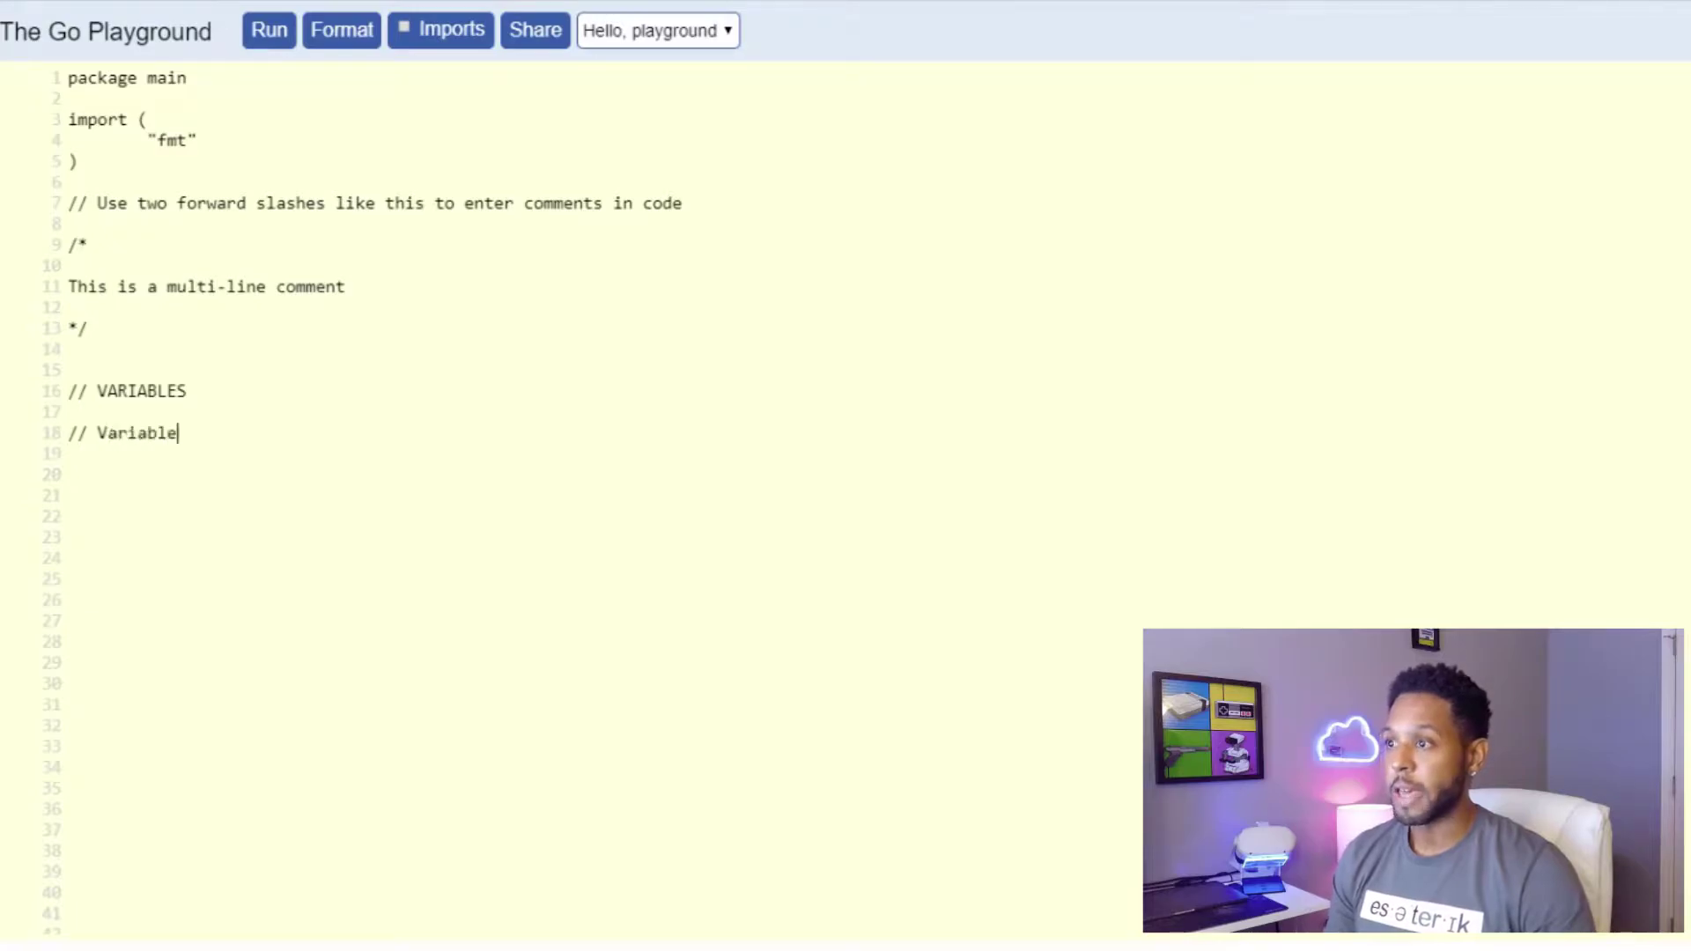
text(s are used t)
text(o store va)
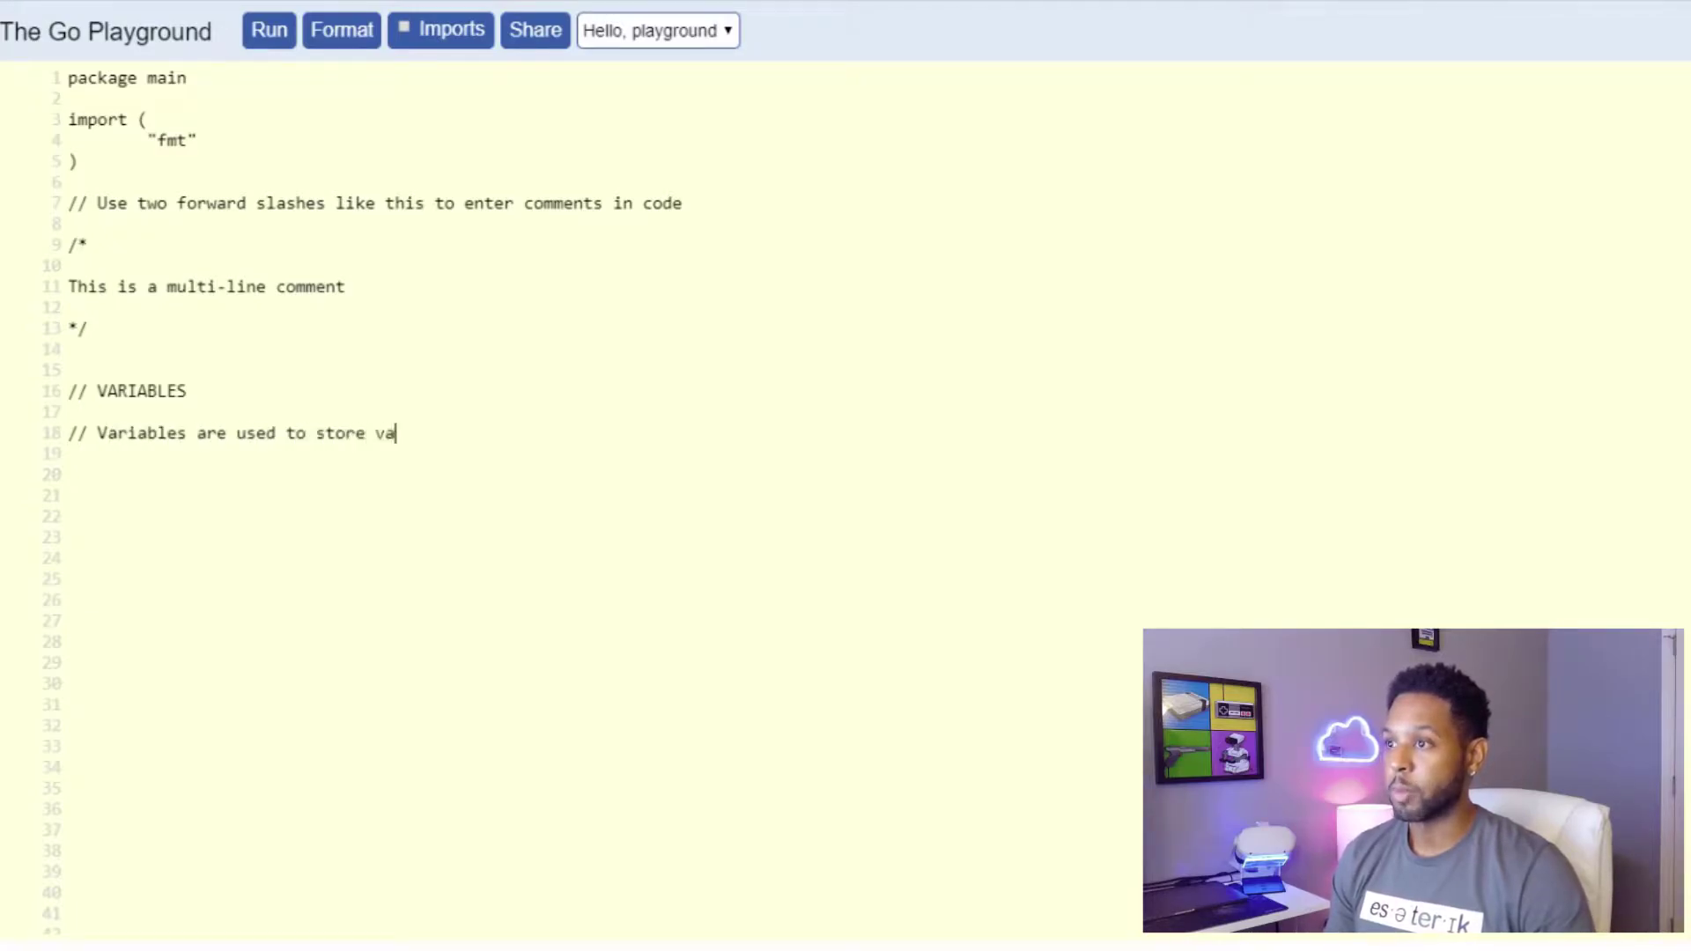
text(lues )
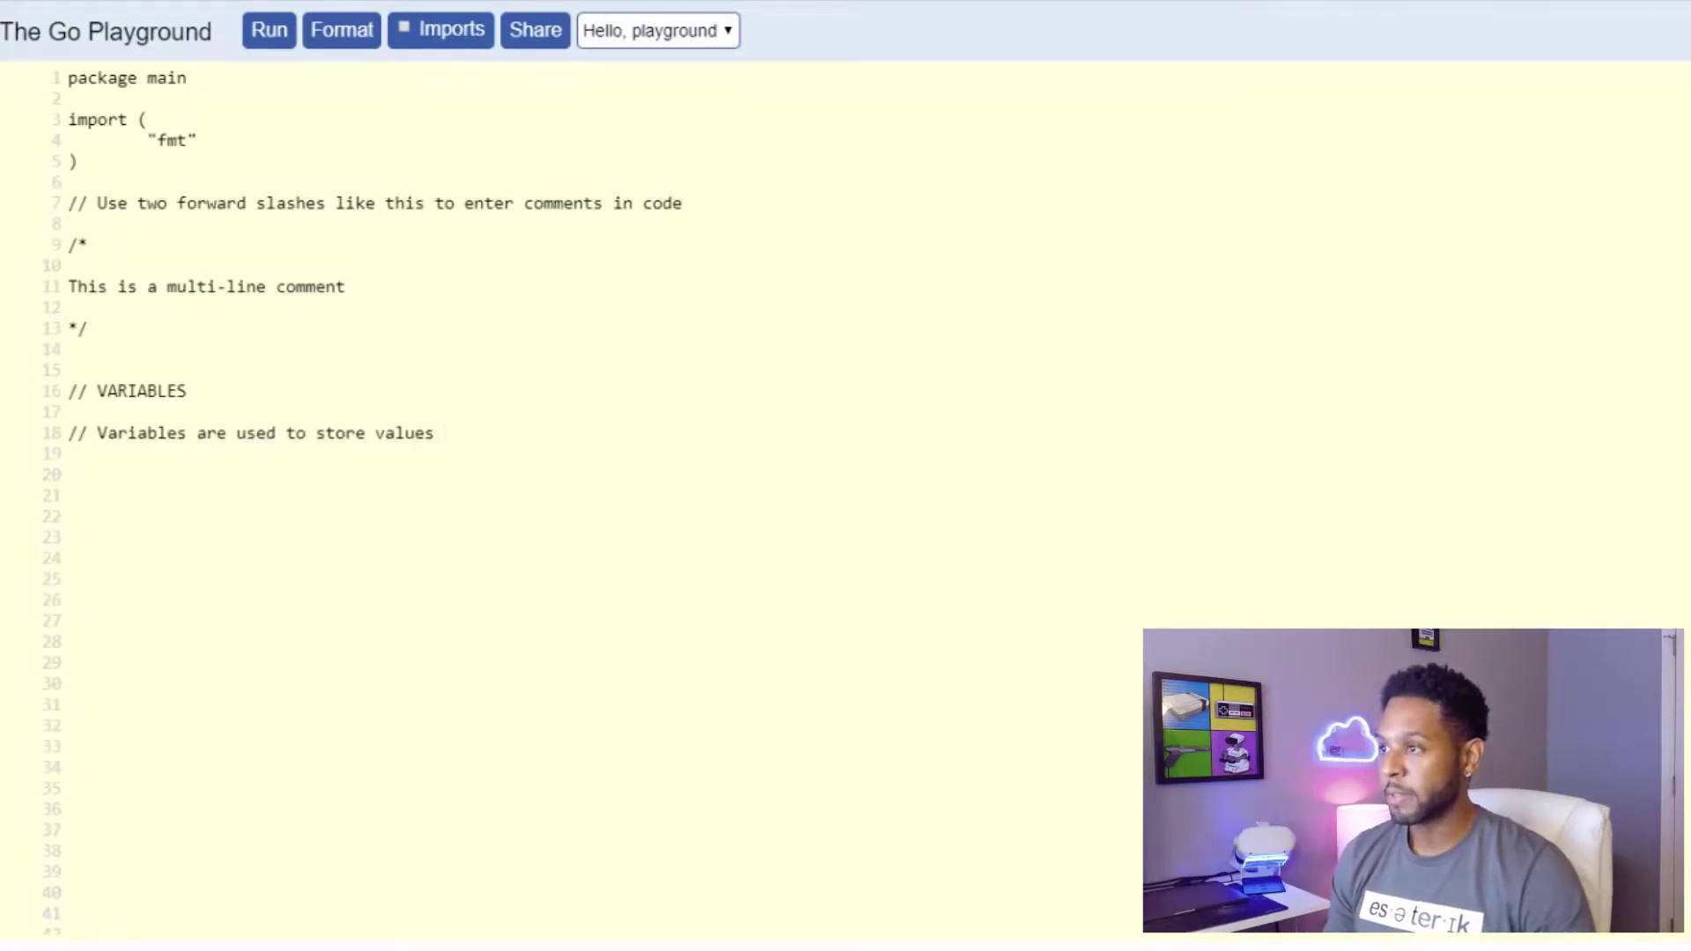
text( in memory)
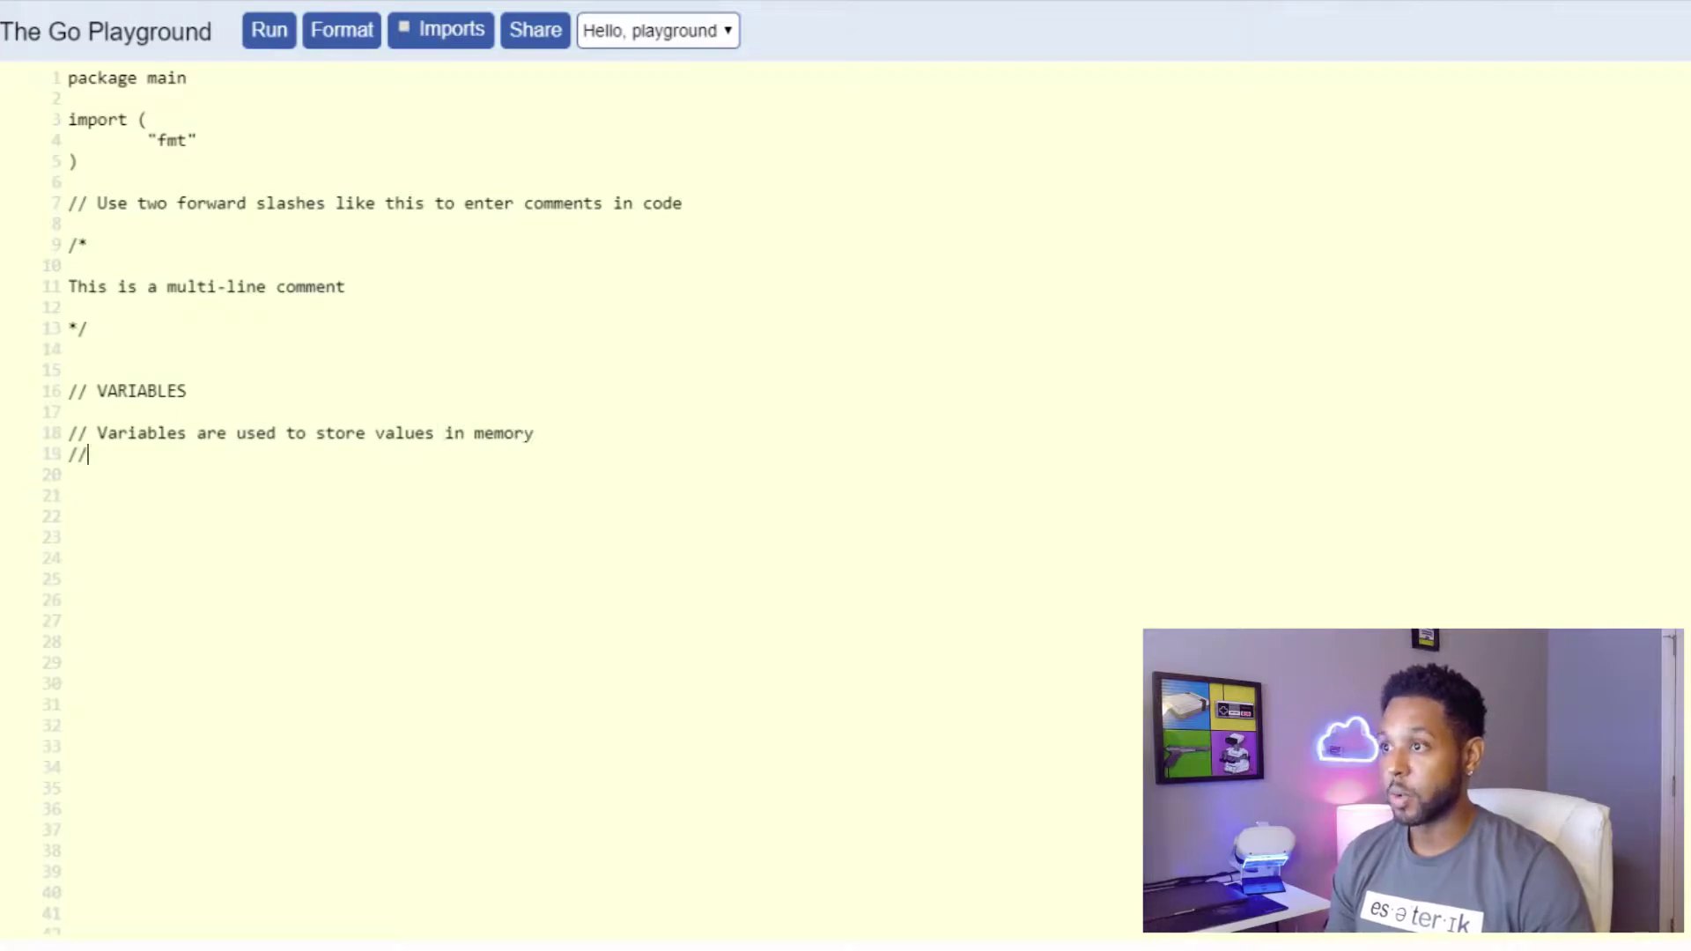
text(byte ----> 8 bits)
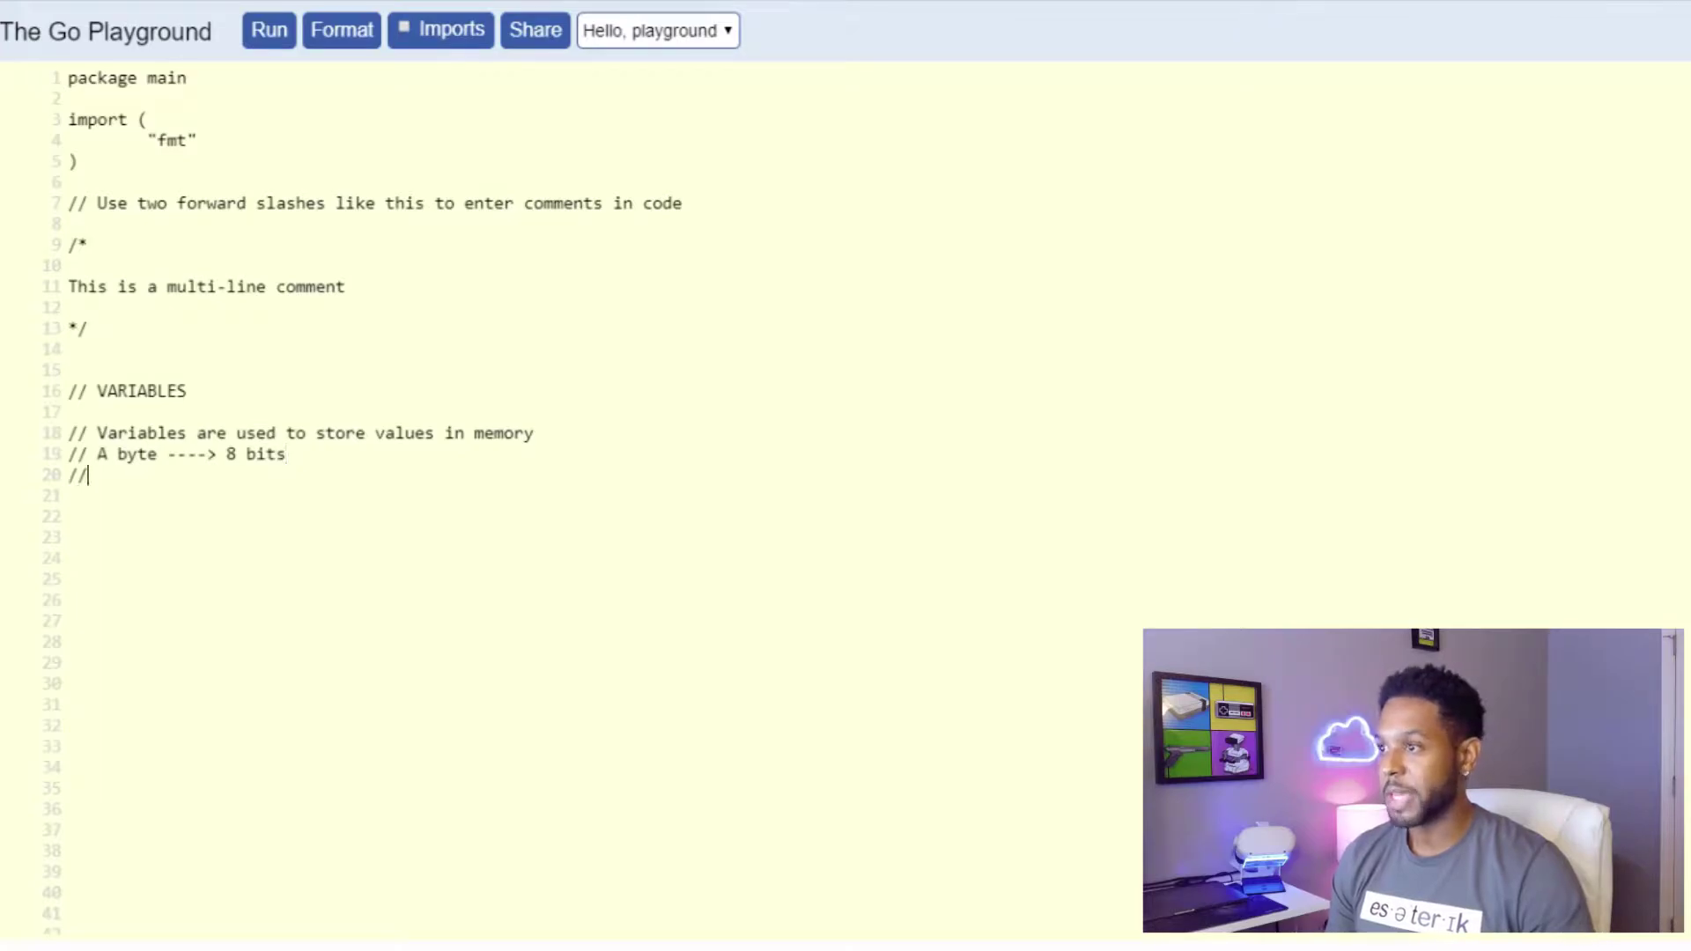
text(A bi)
text(t is the s)
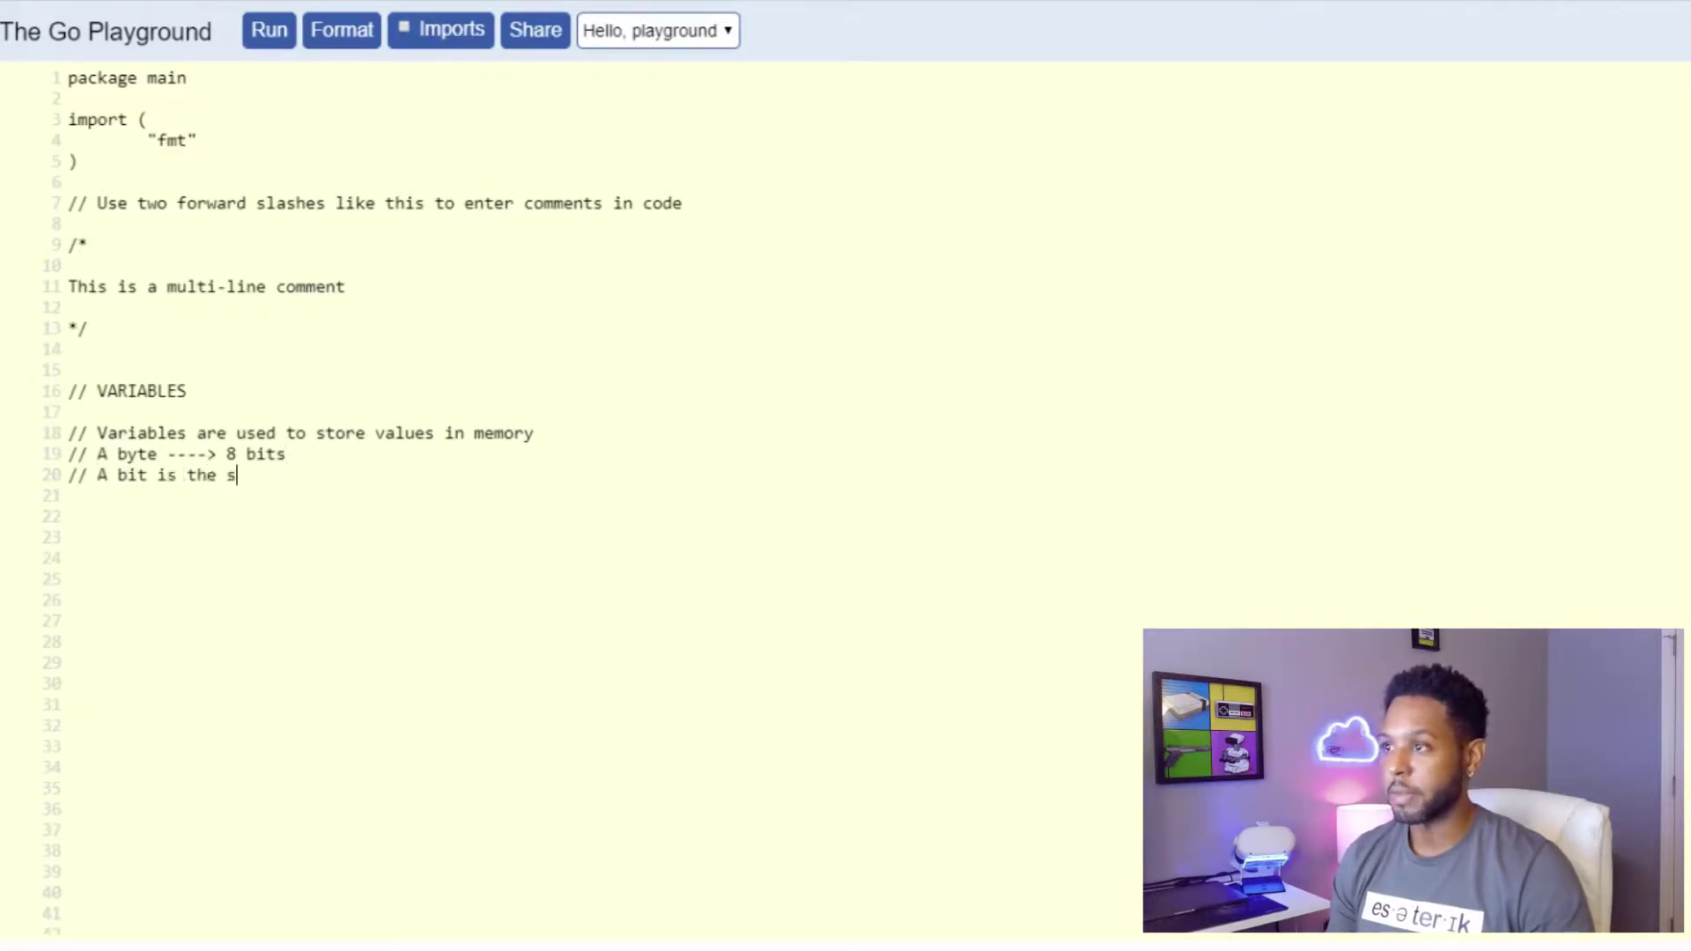
text(mallest unit of data)
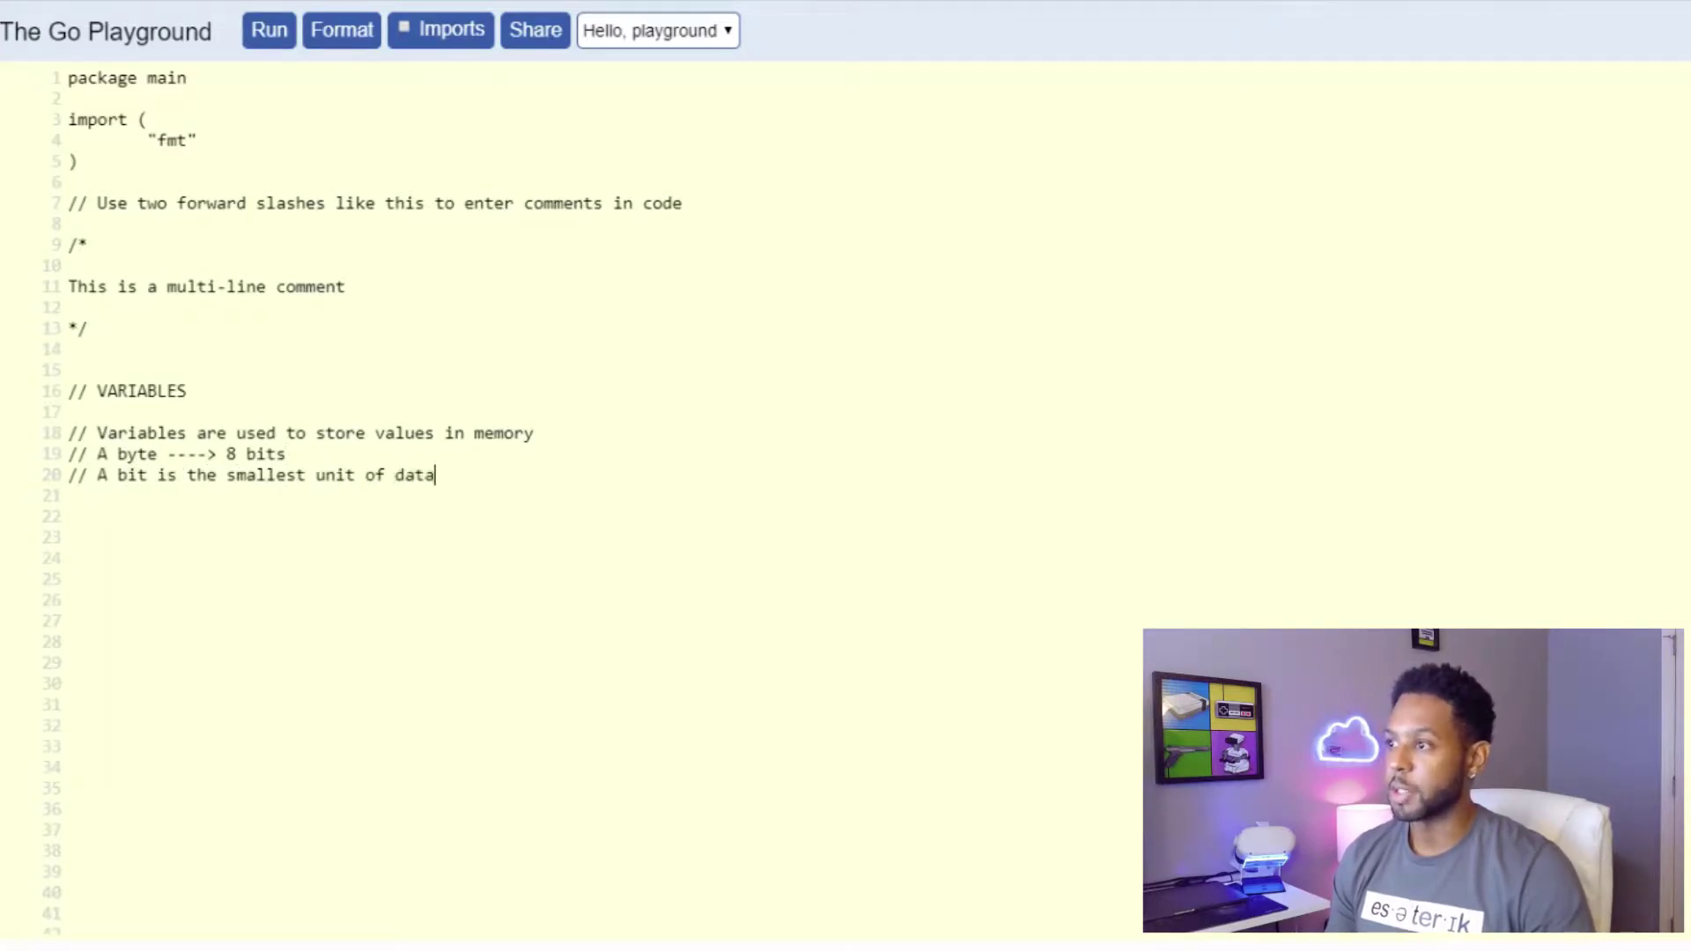
text( store in a com)
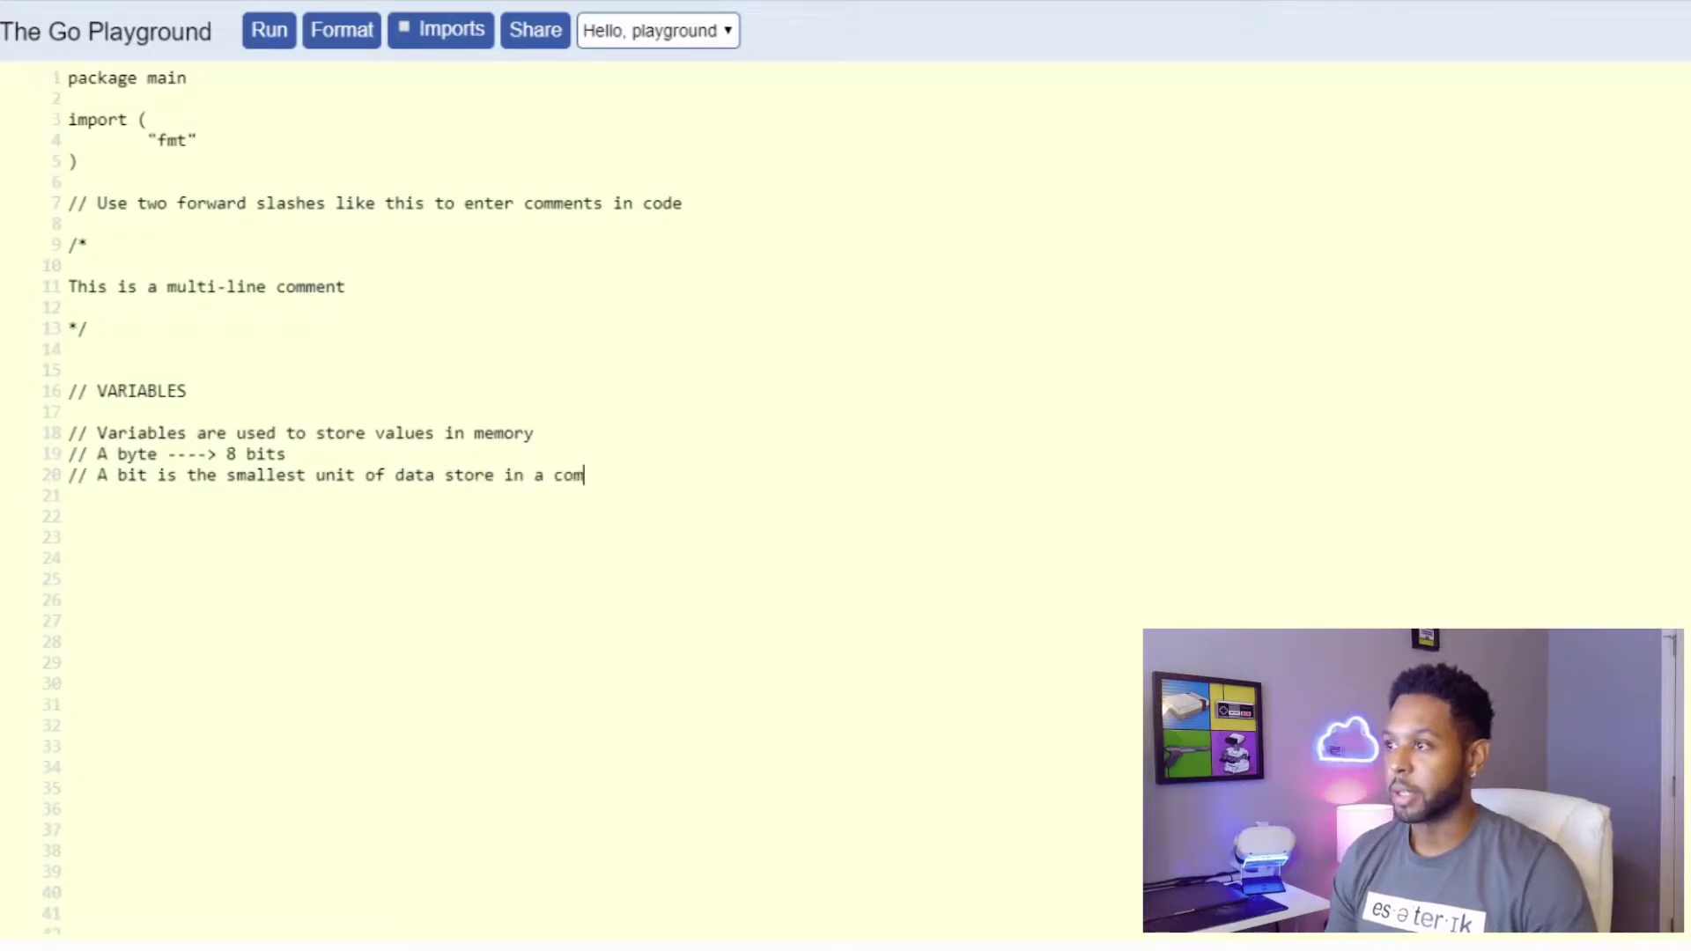
text(puter)
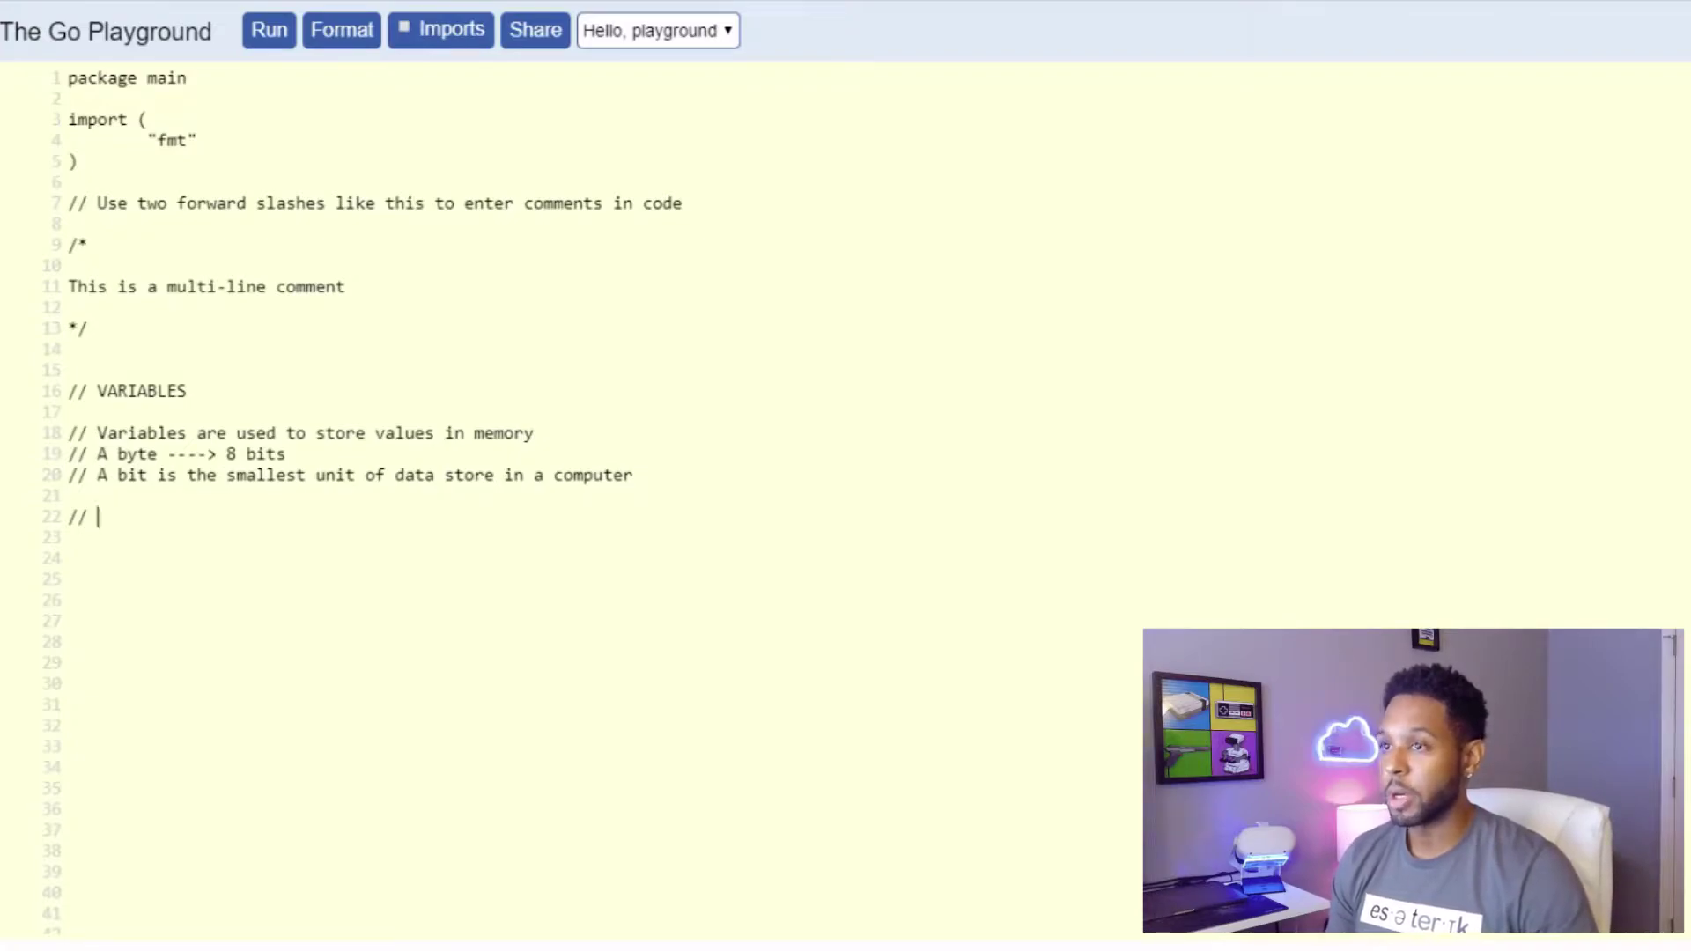
text(Integ)
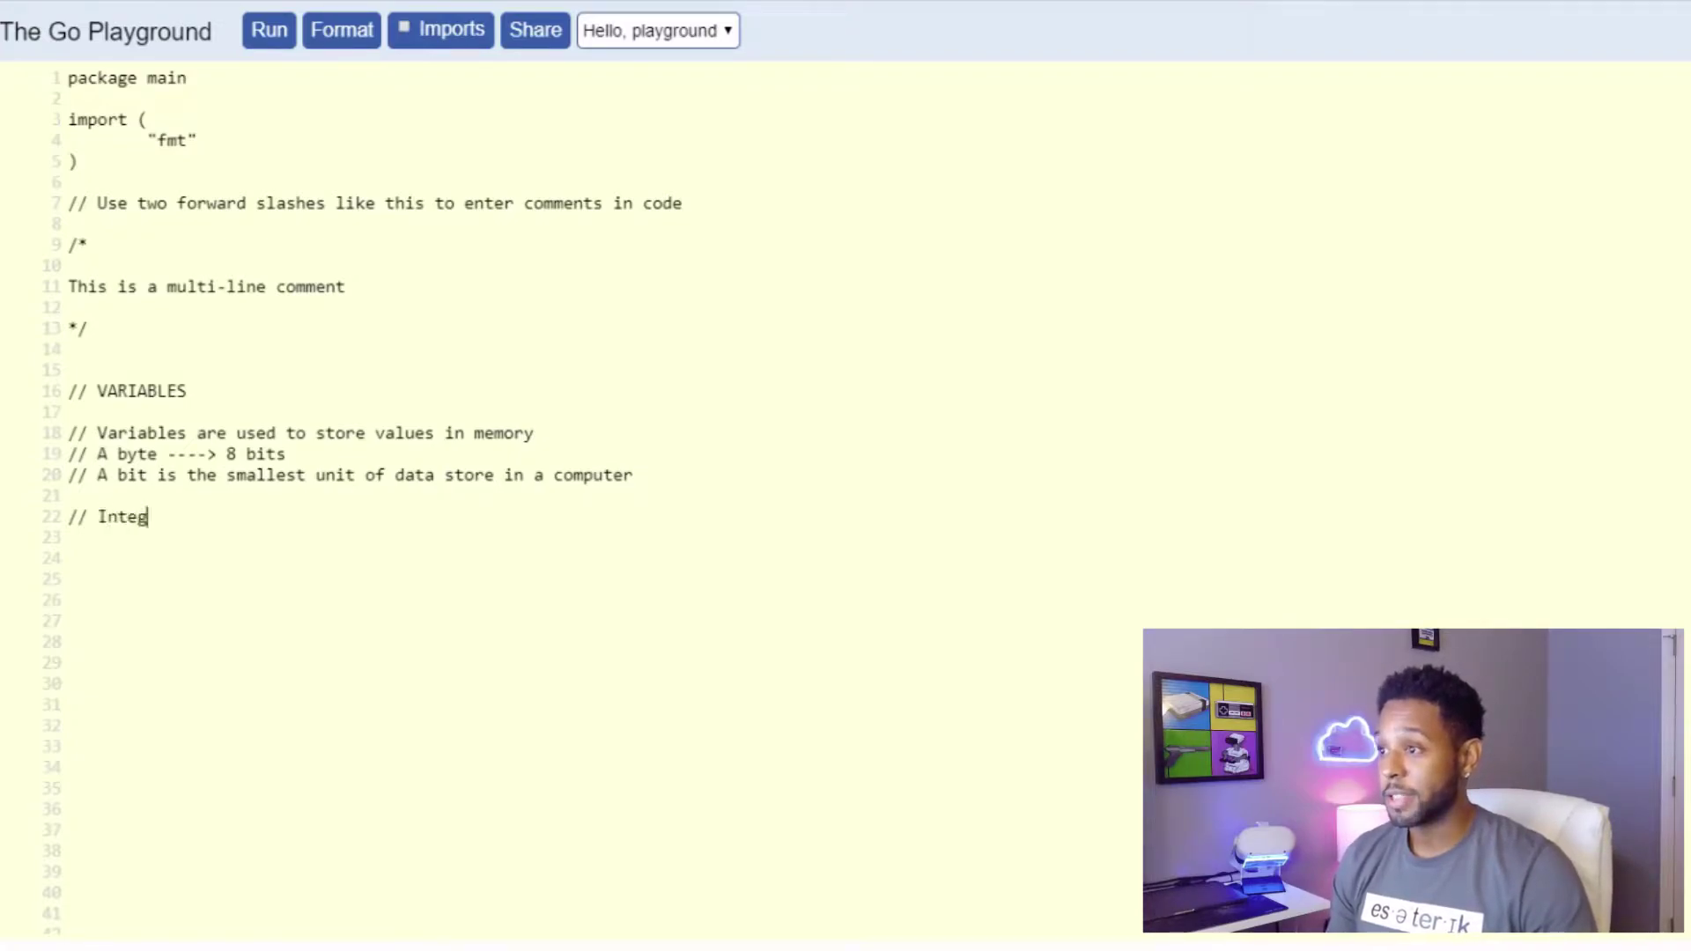
text(ers and can be signe)
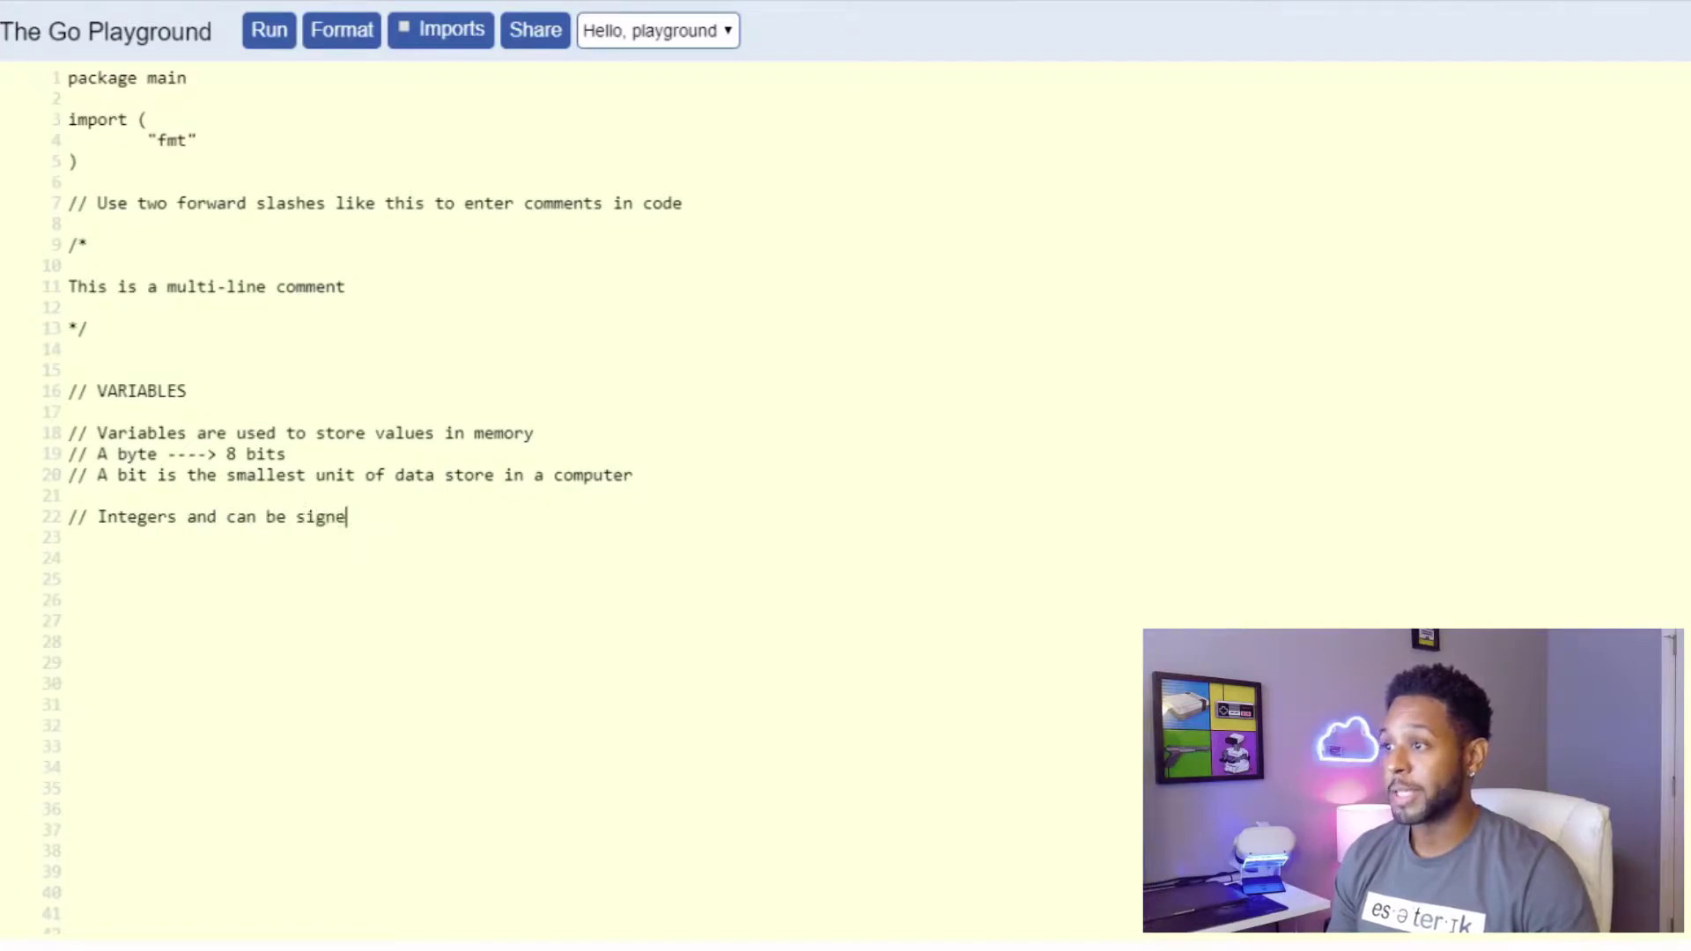
text(d or unsigned)
Write VARIABLES comments on memory, byte = 8 bits, bits, and signed/unsigned integers
key(Return)
key(Return)
text(//)
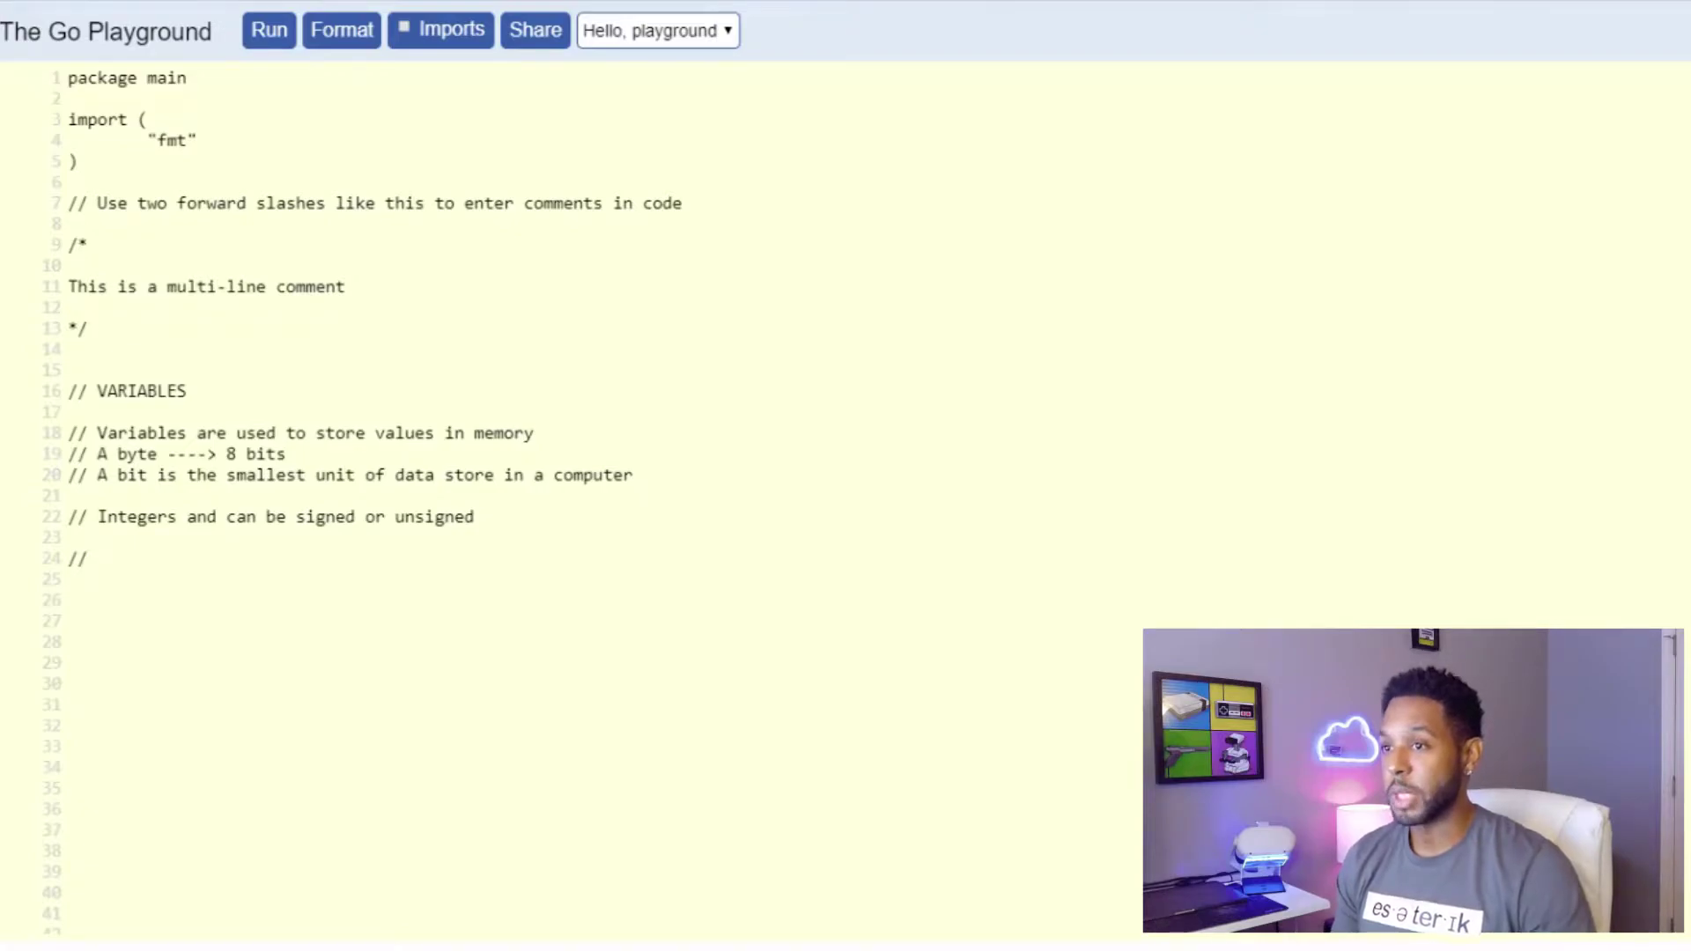
text( Unsi)
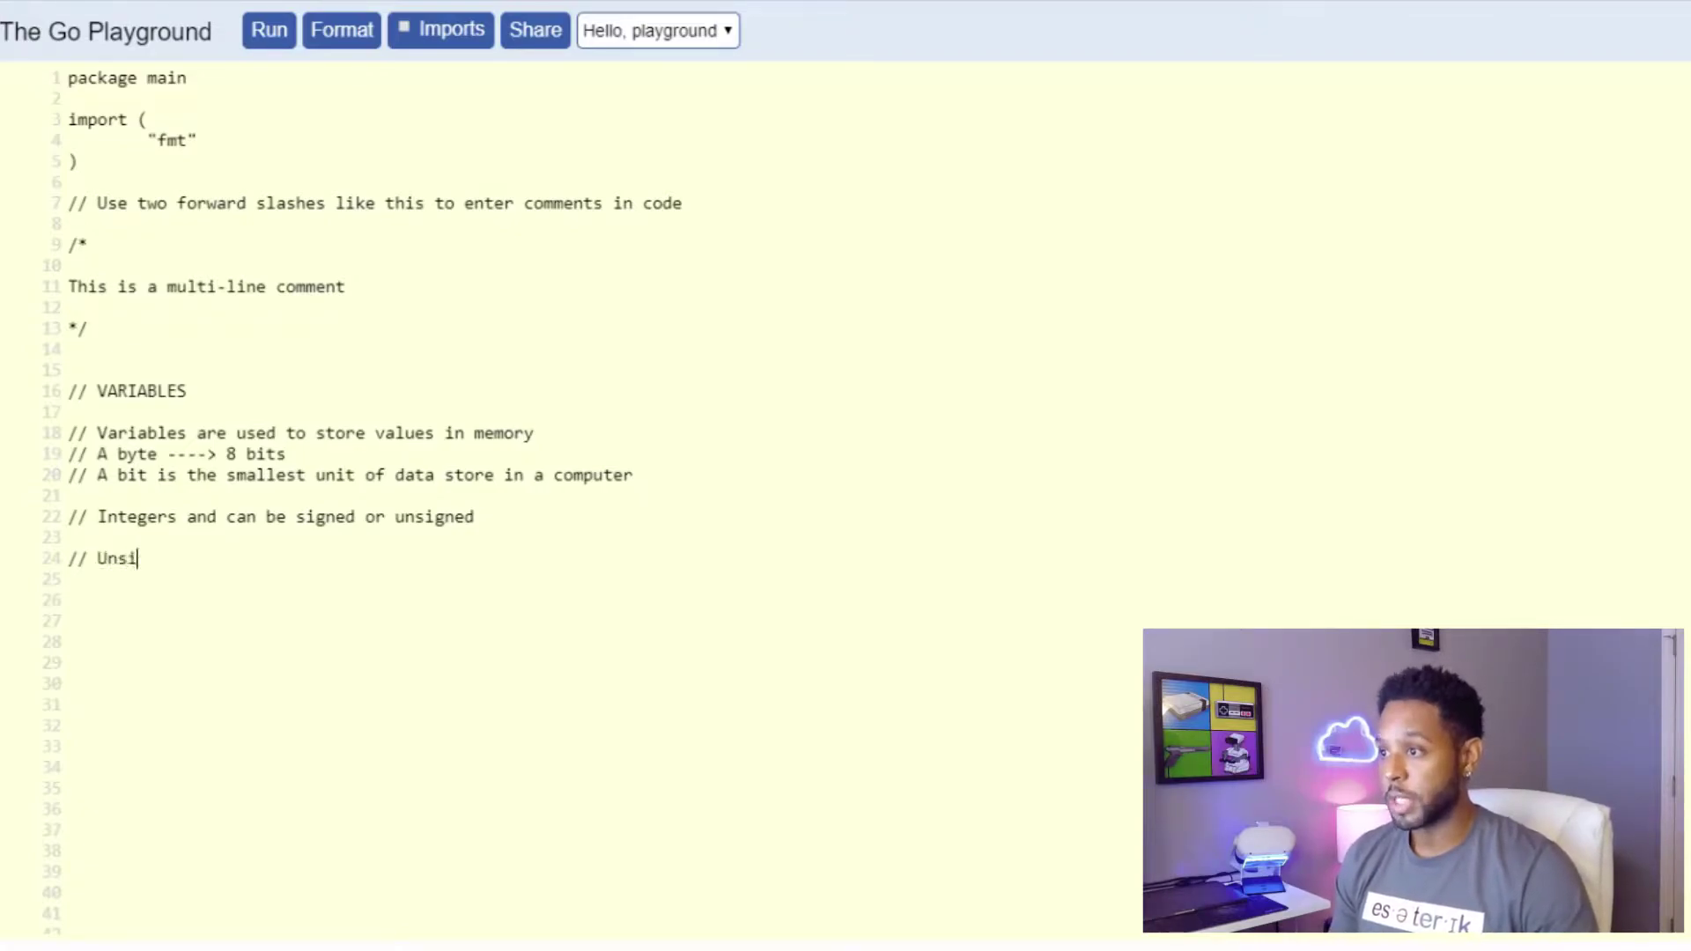
text(gned means its a posit)
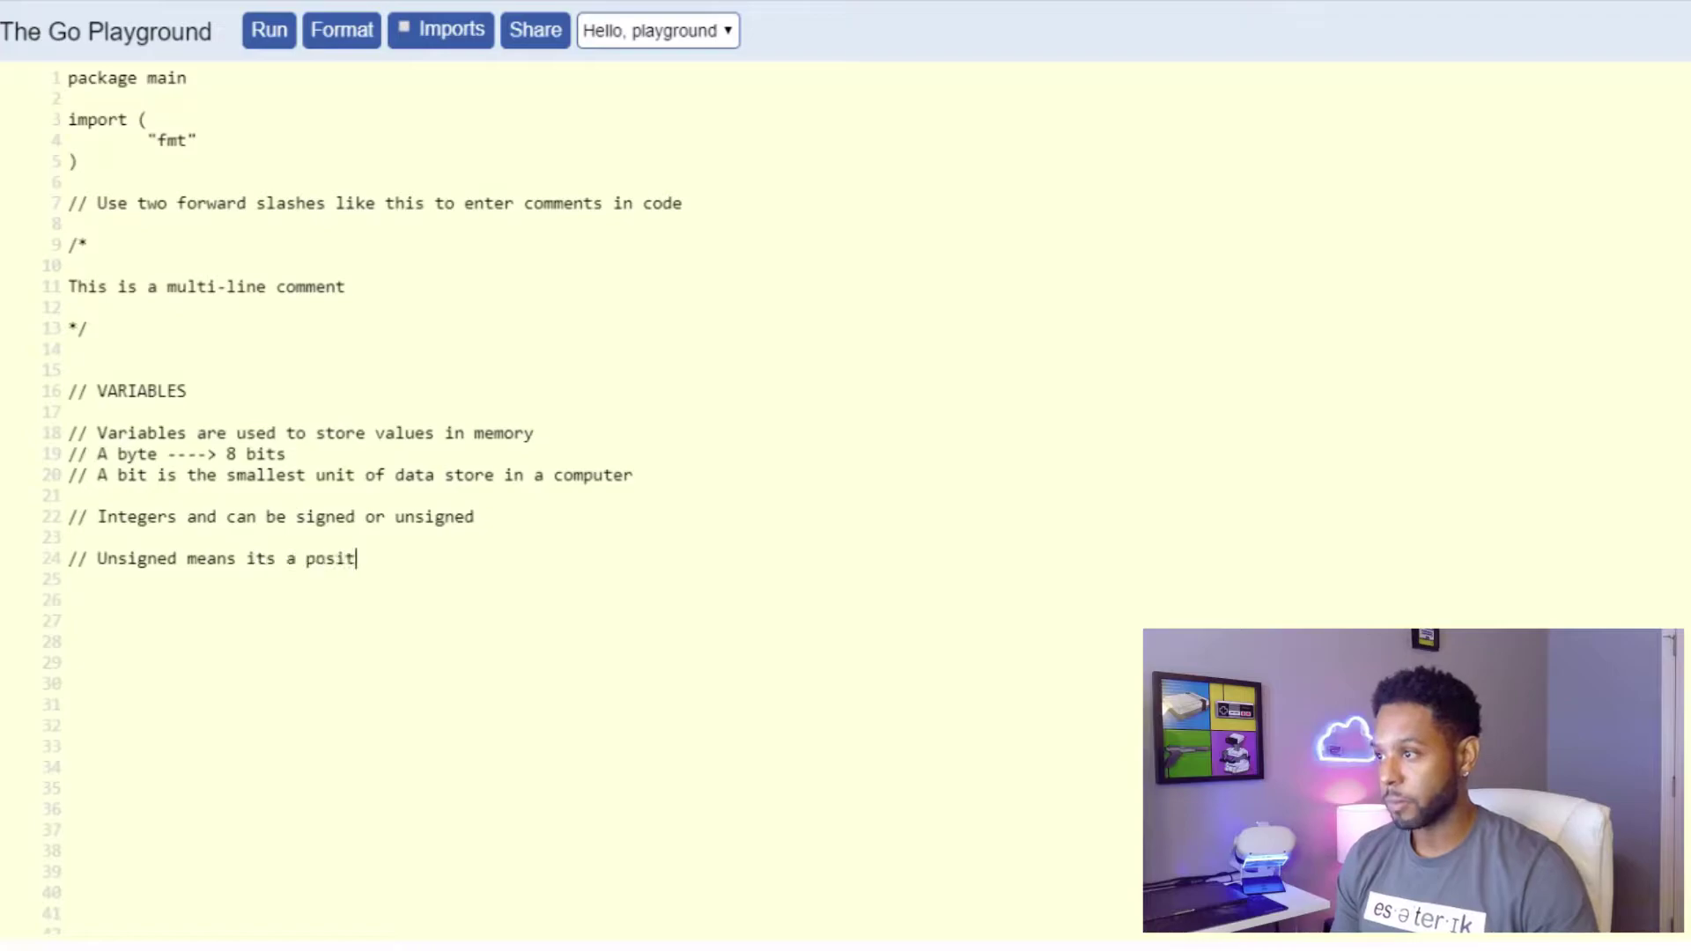
text(ive number //)
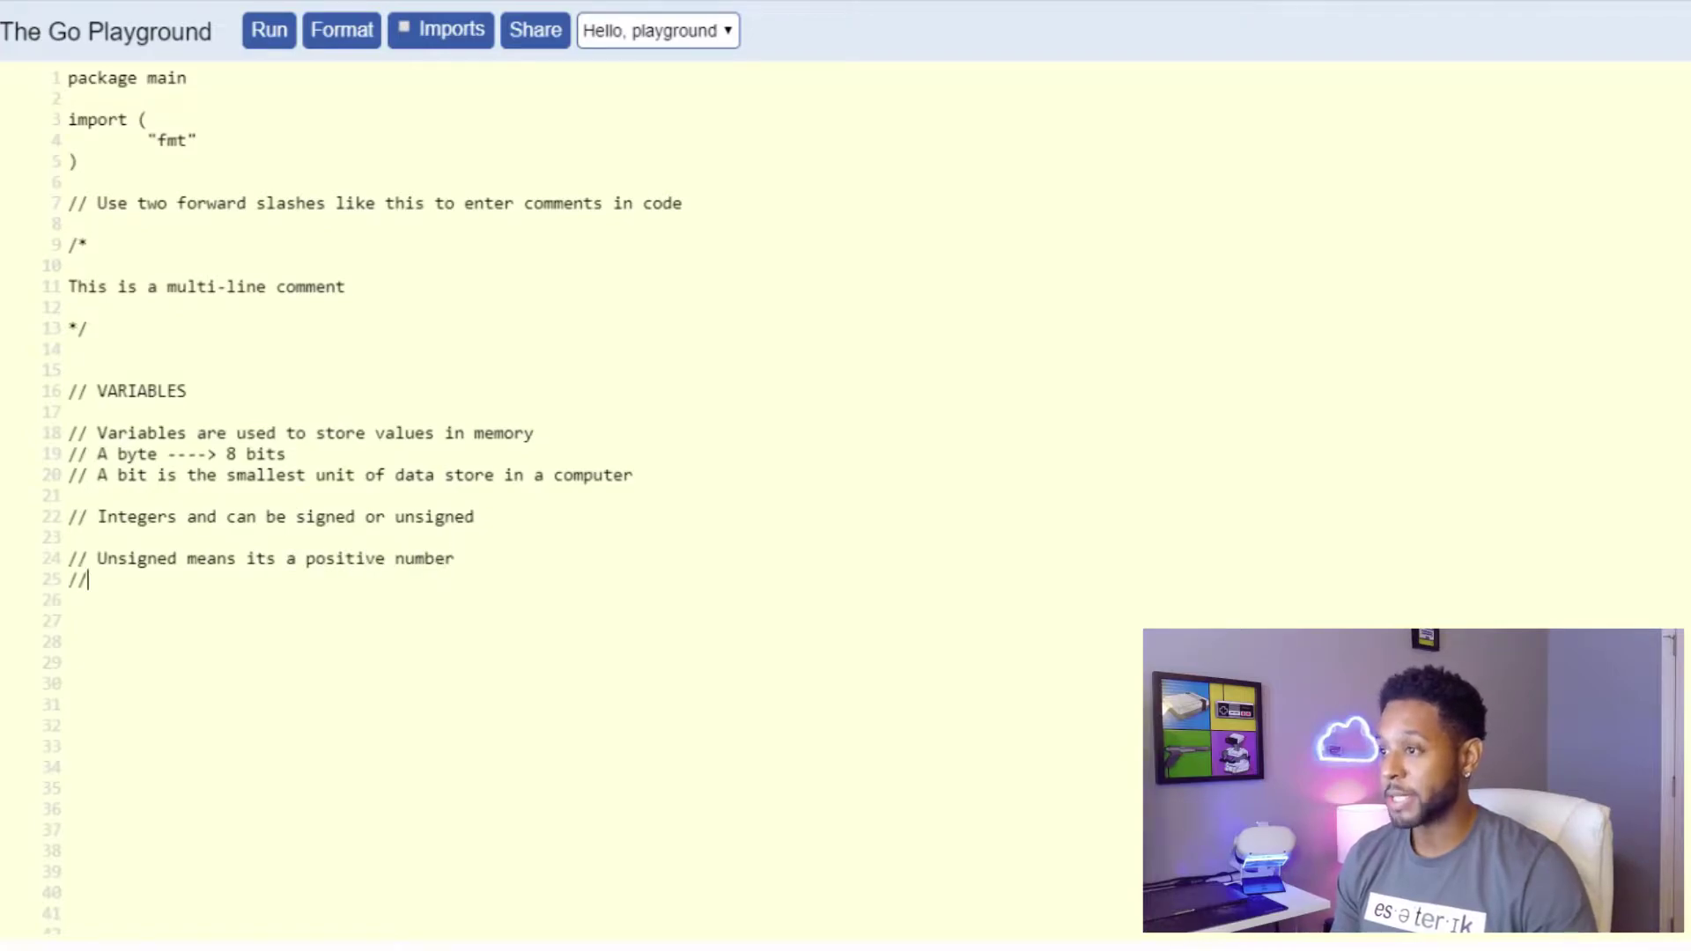
text( uint)
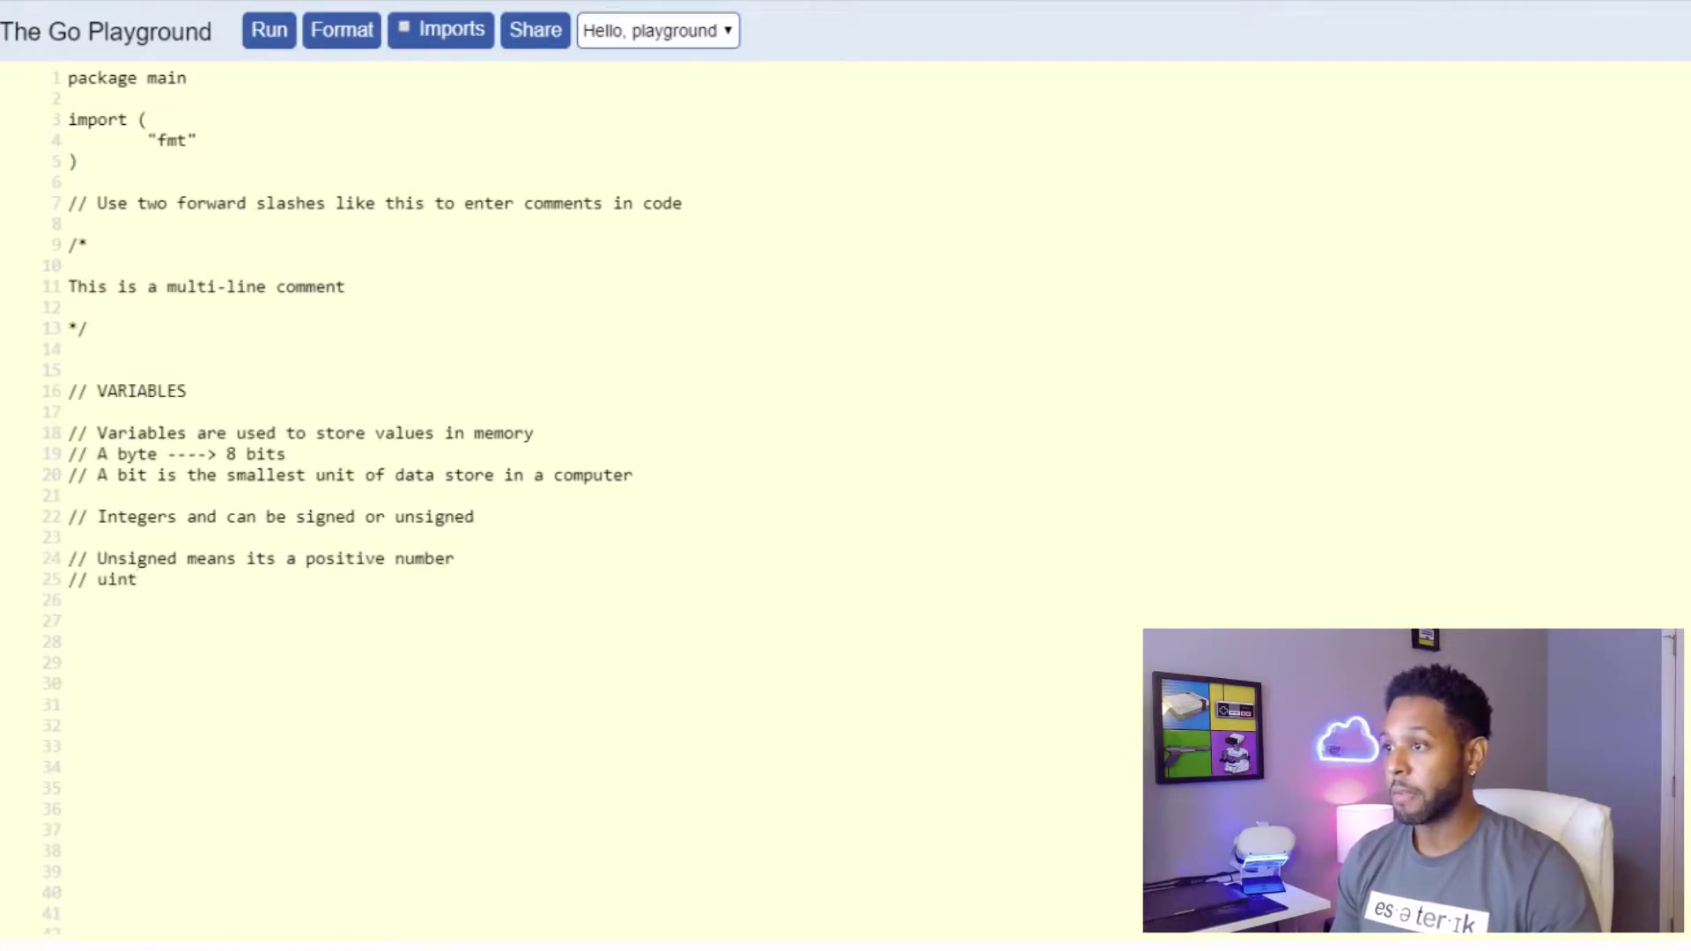
text(8	unsigned)
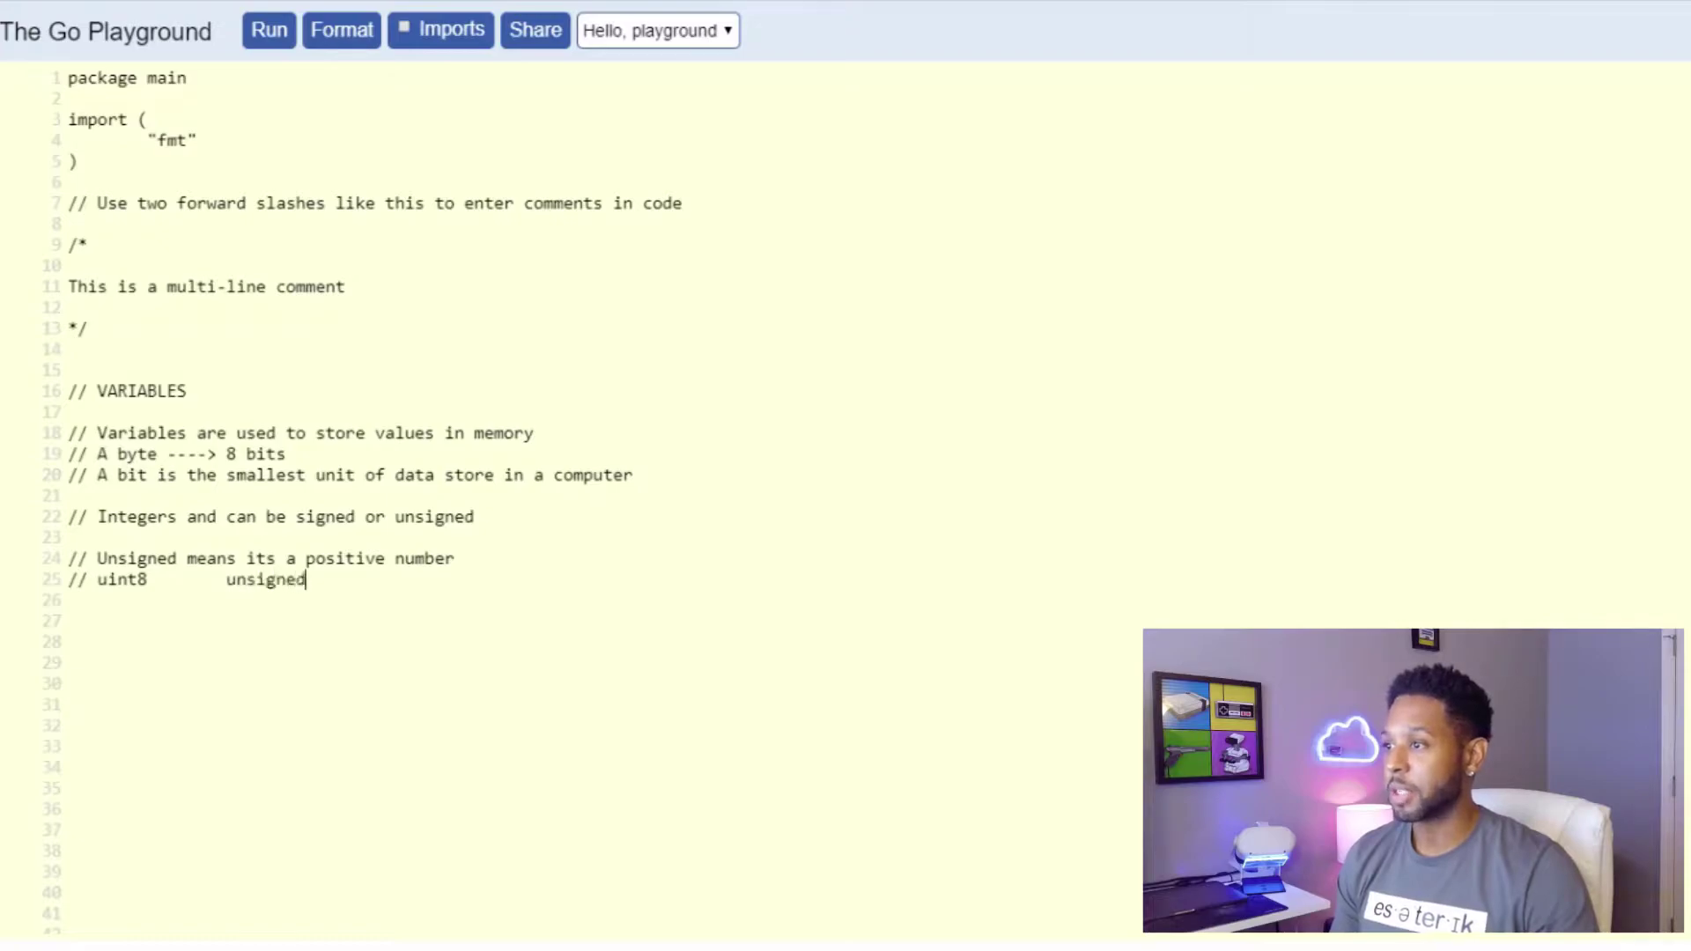
text(  8-bit integers )
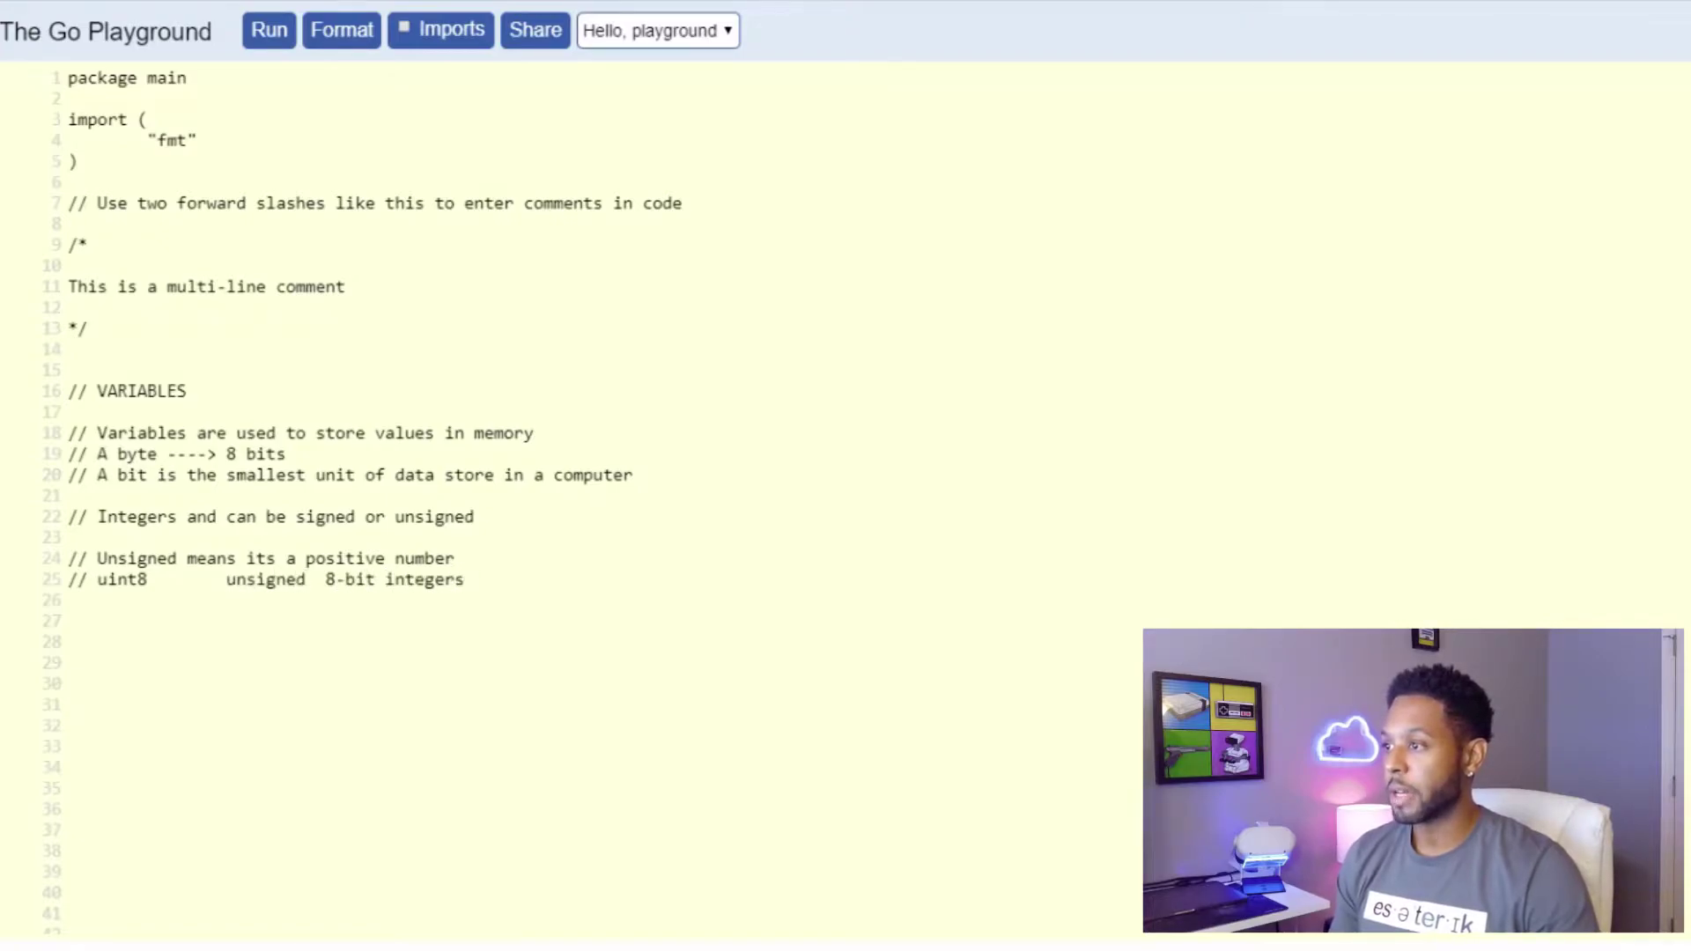
text((0 to 255))
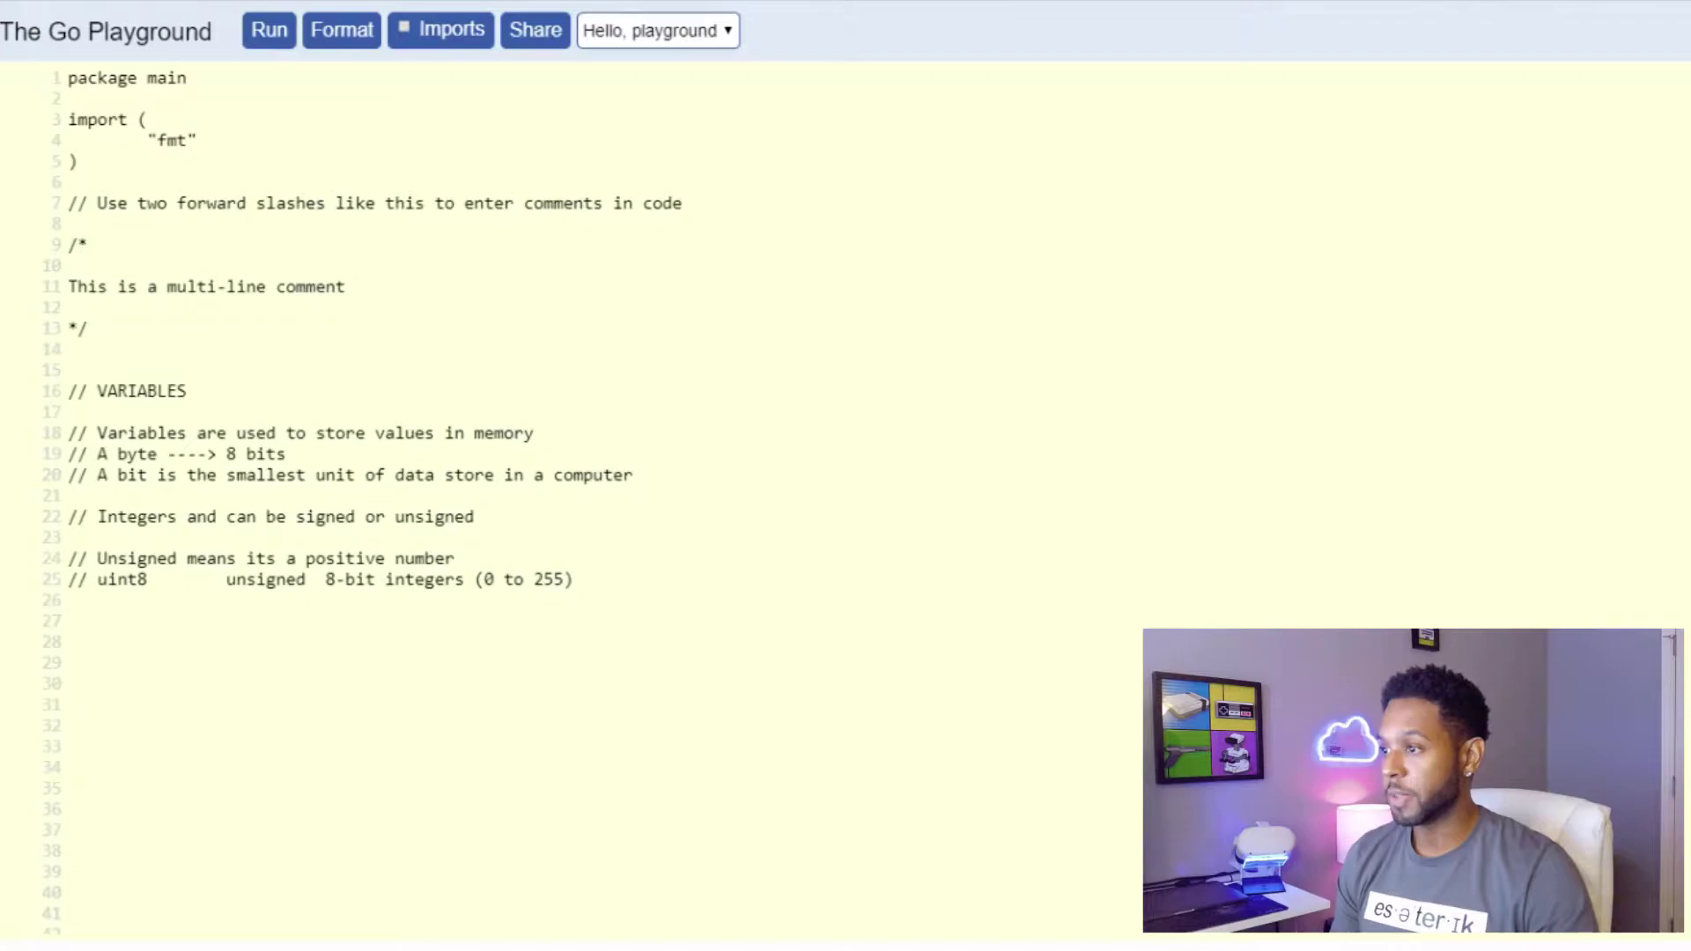
Add tab-aligned uint8, uint16, uint32 and uint64 comments with their ranges, then begin a signed note
key(Return)
text(// uint16	u)
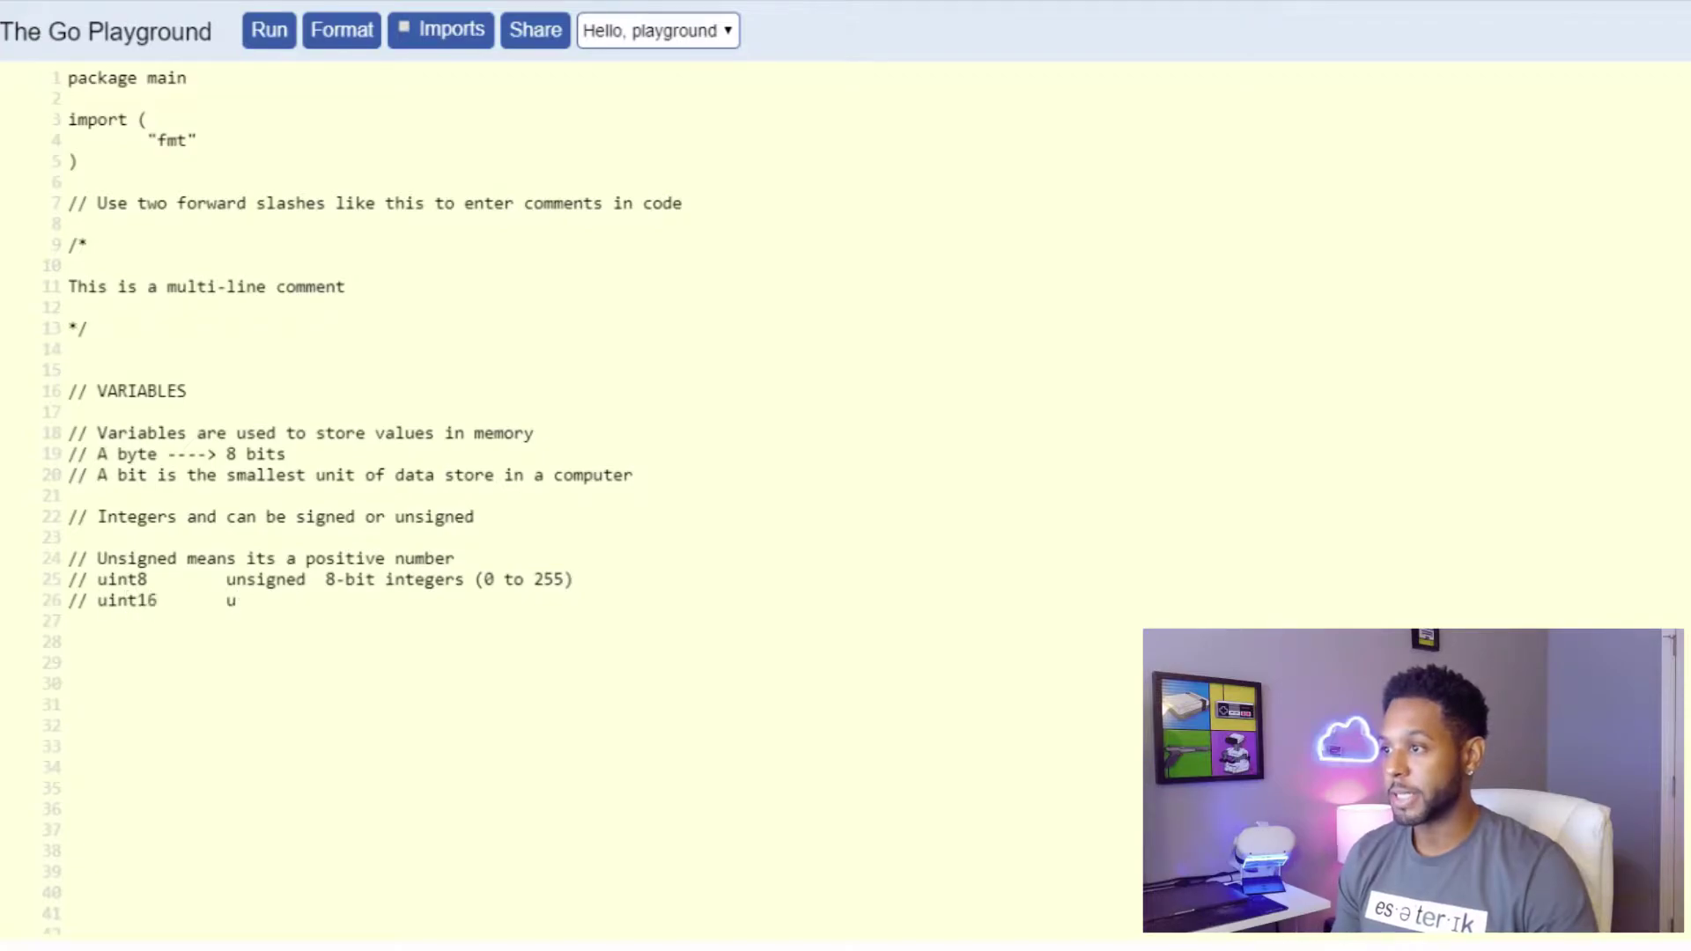
text(nsigned 16-bit integer)
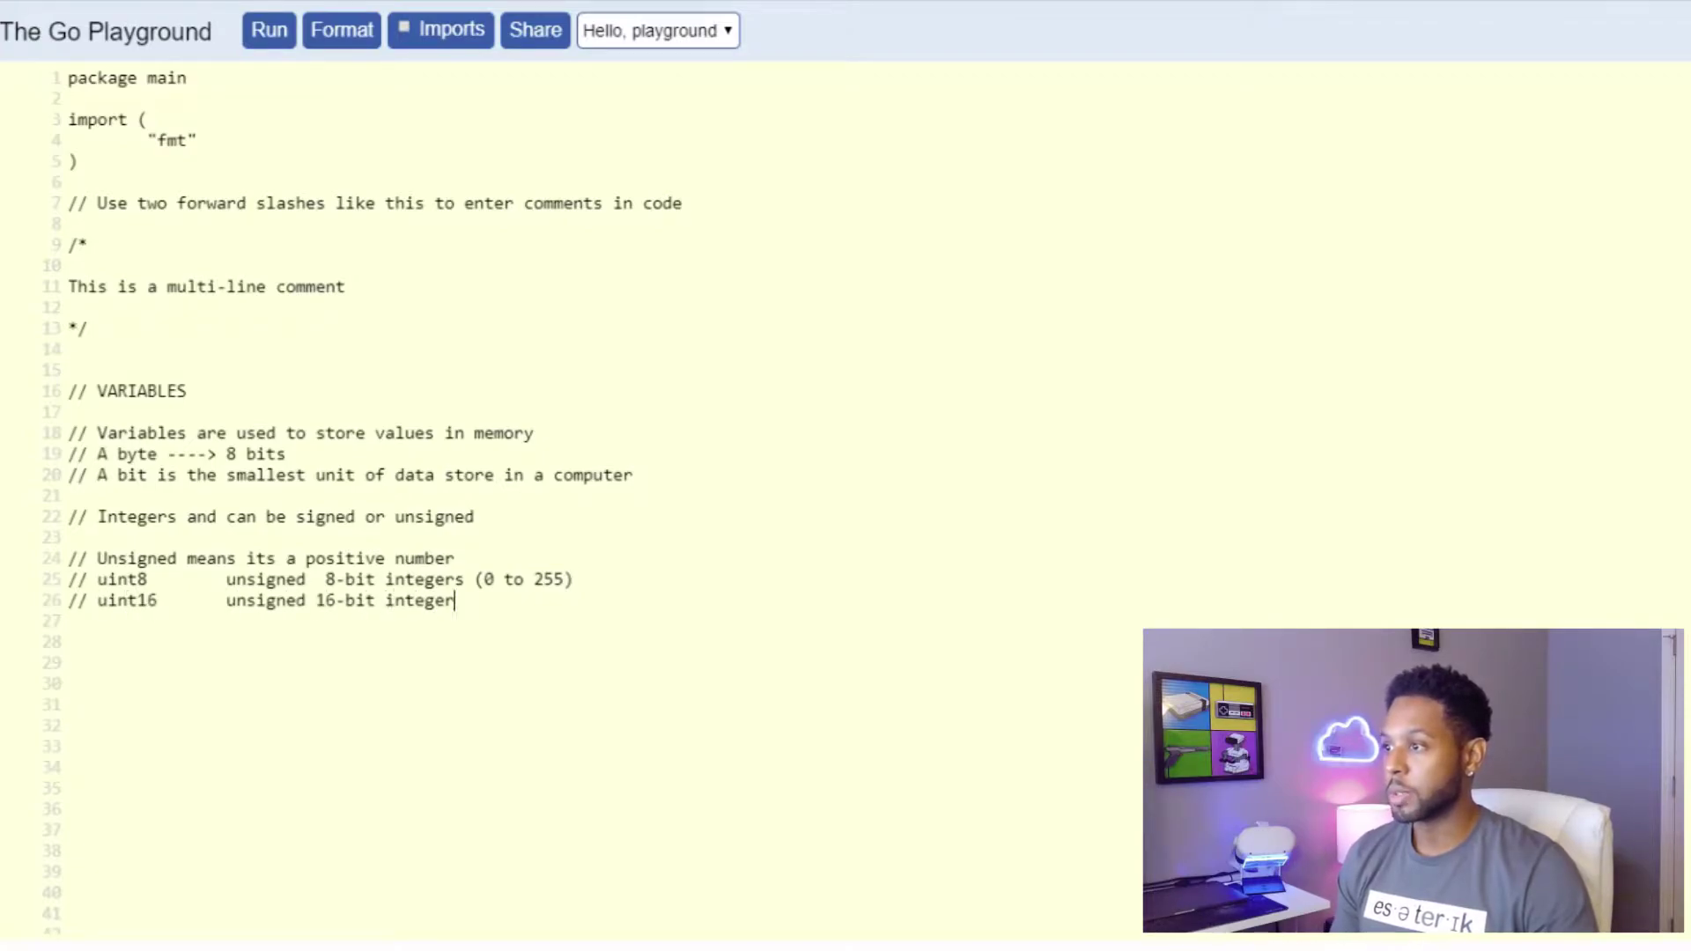
text(s (0 to 65535)
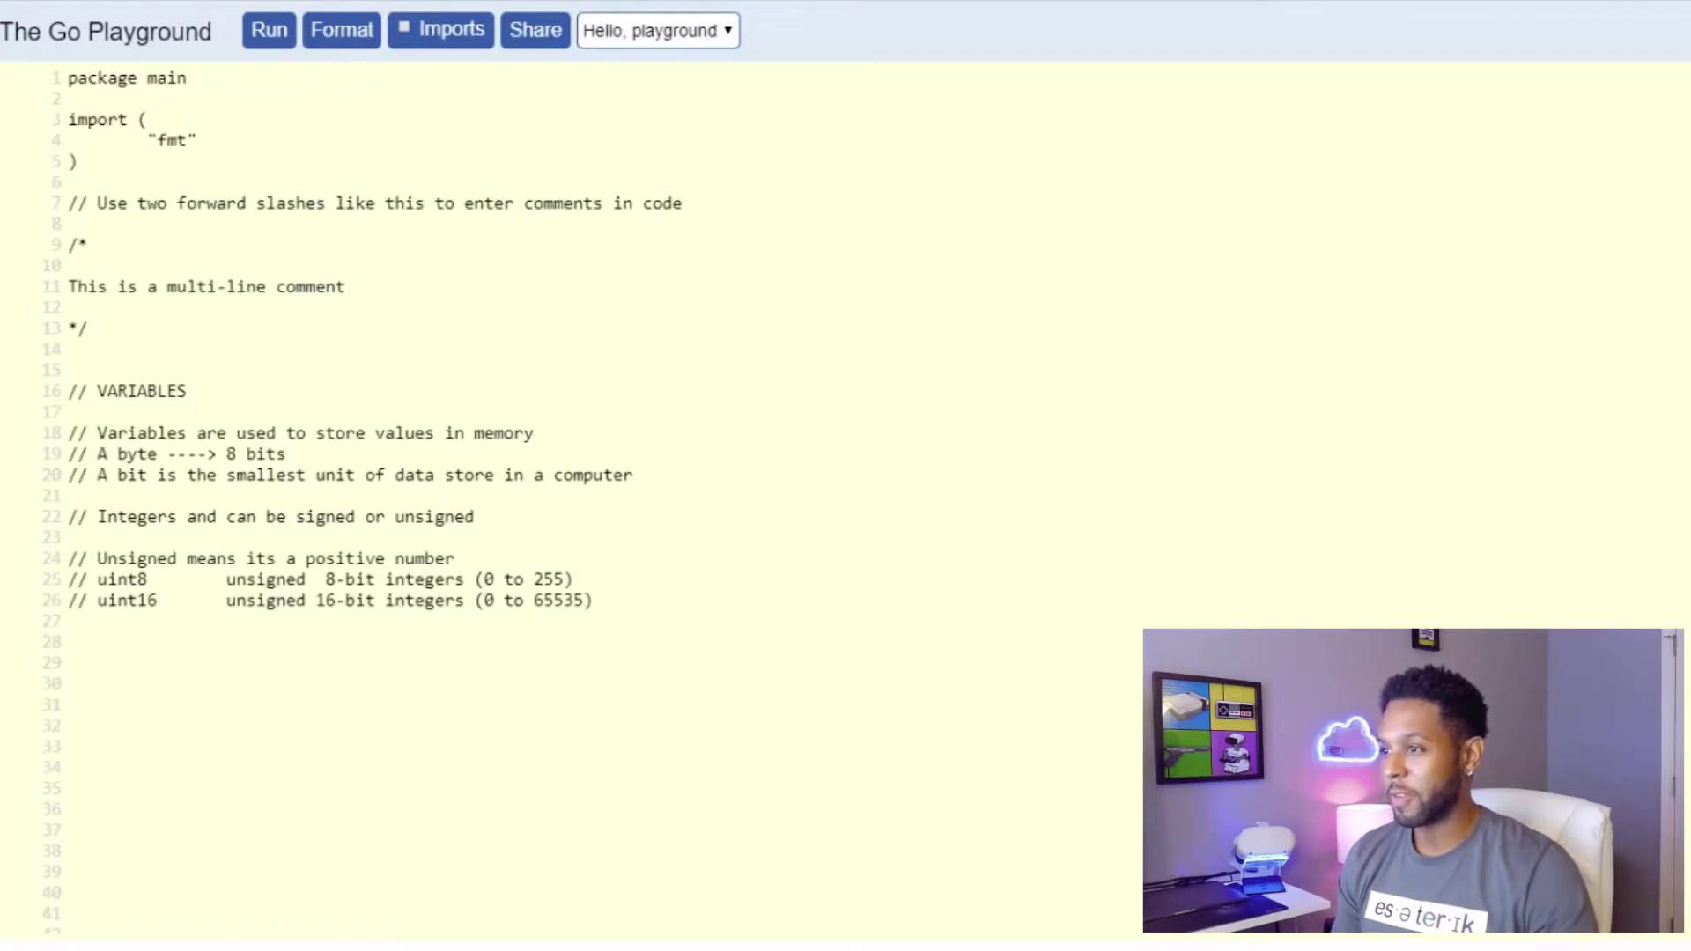
text(uint3)
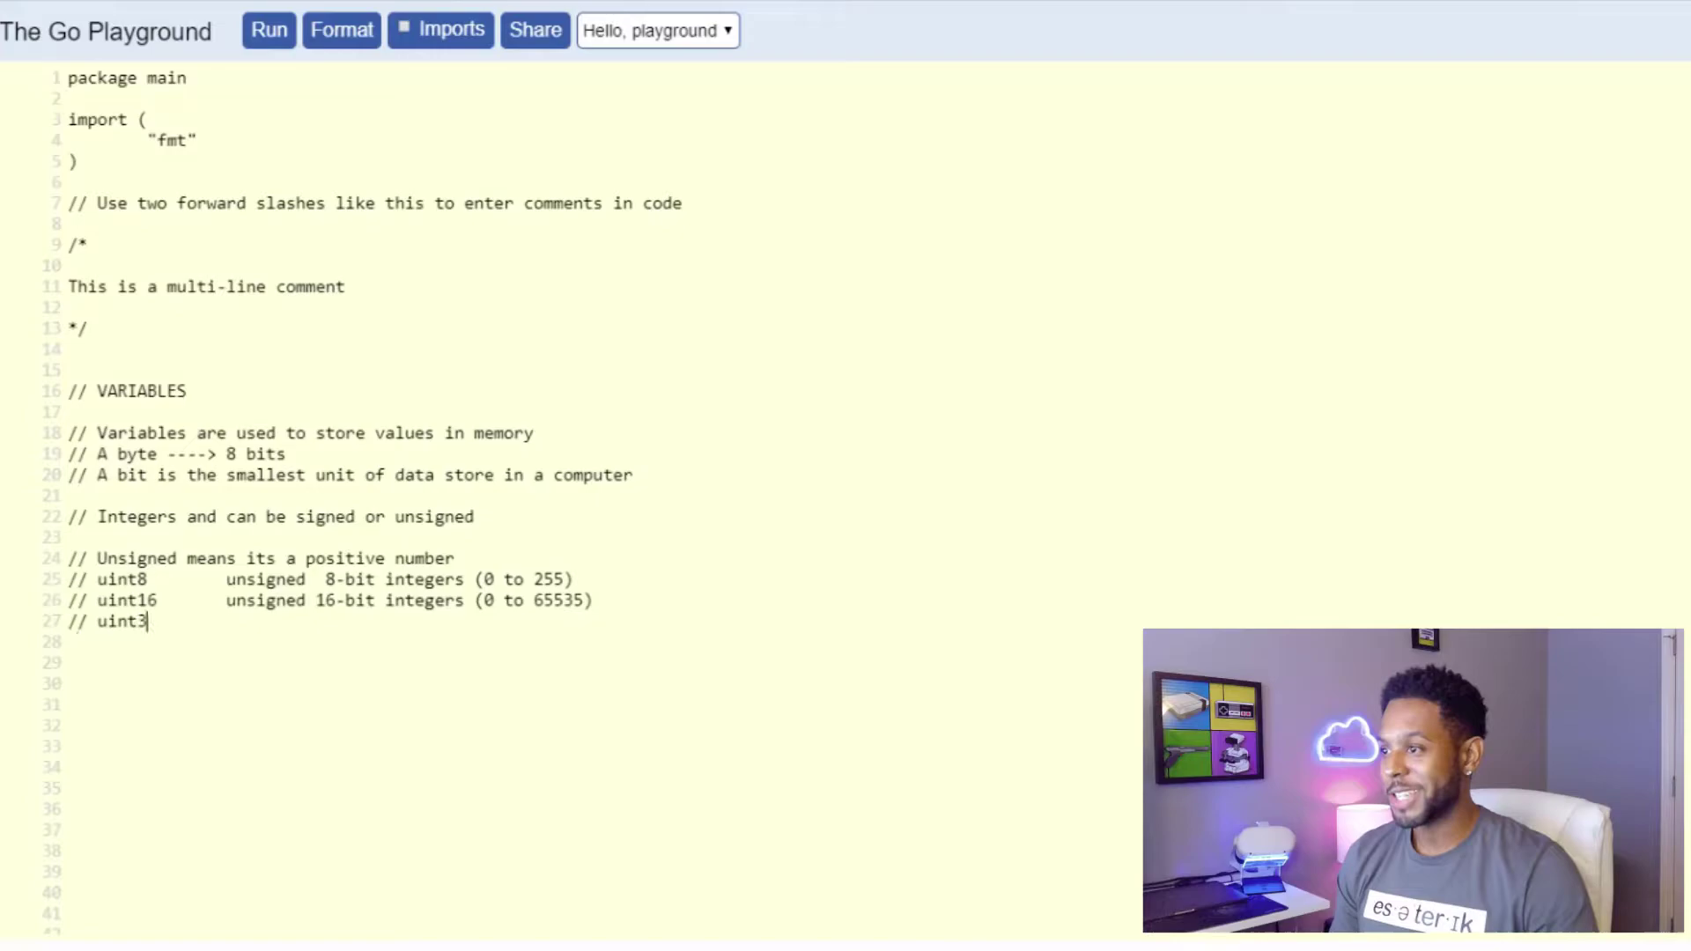
text(2	unsigned 32-)
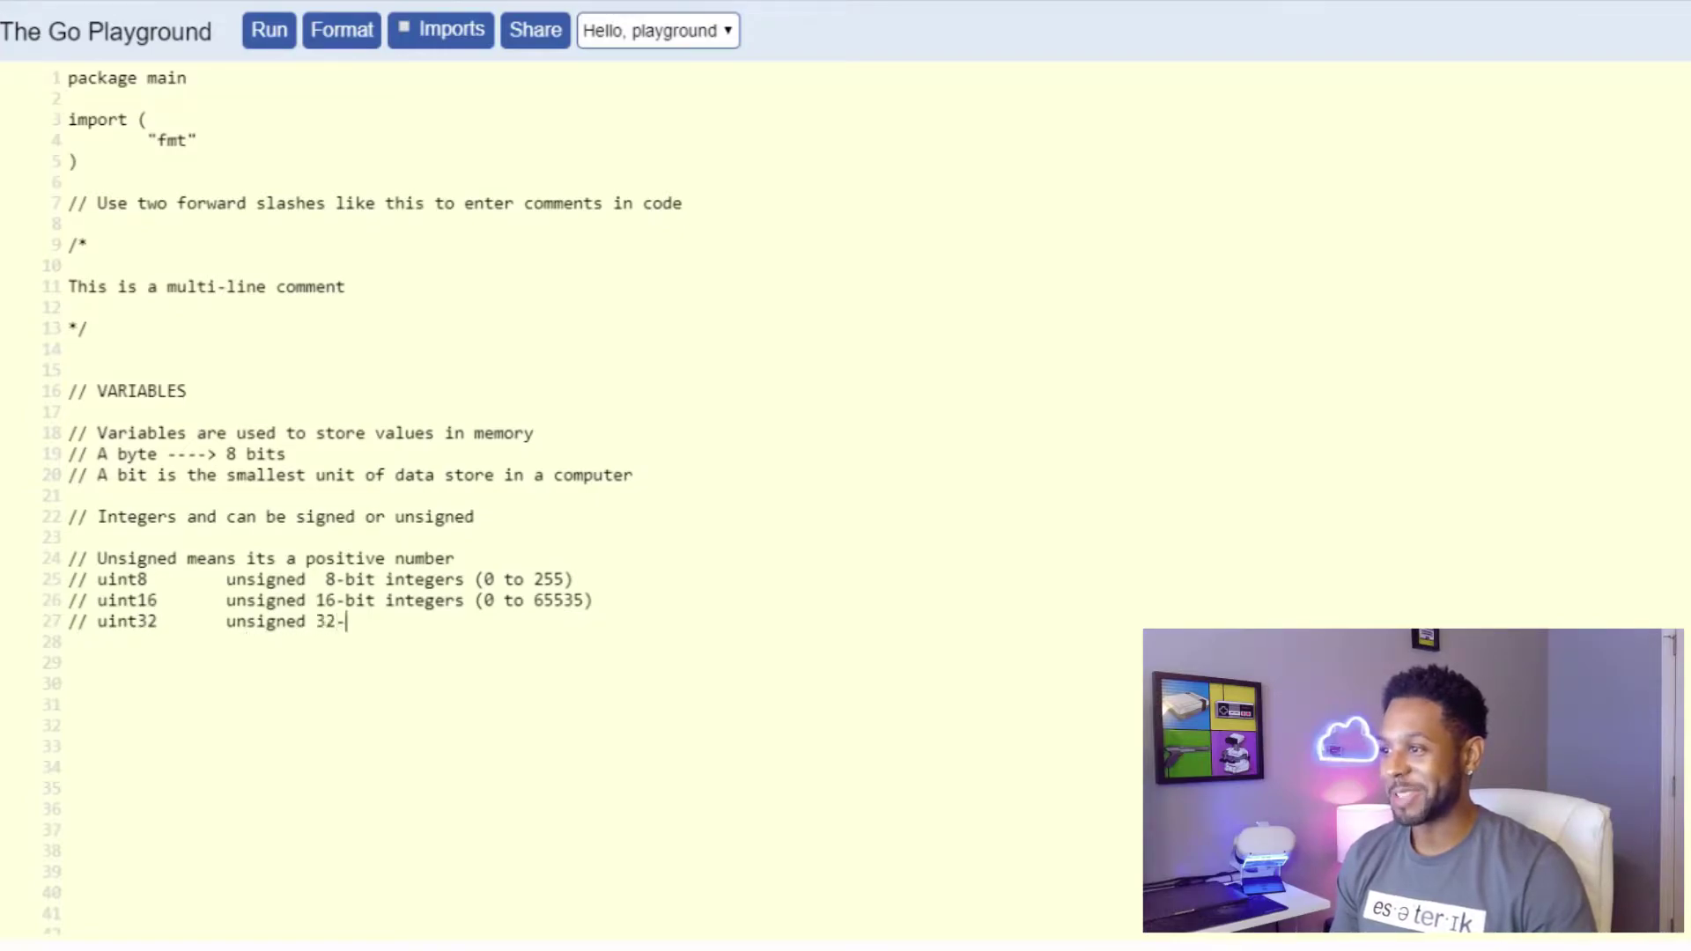
text(bit integers (0 t)
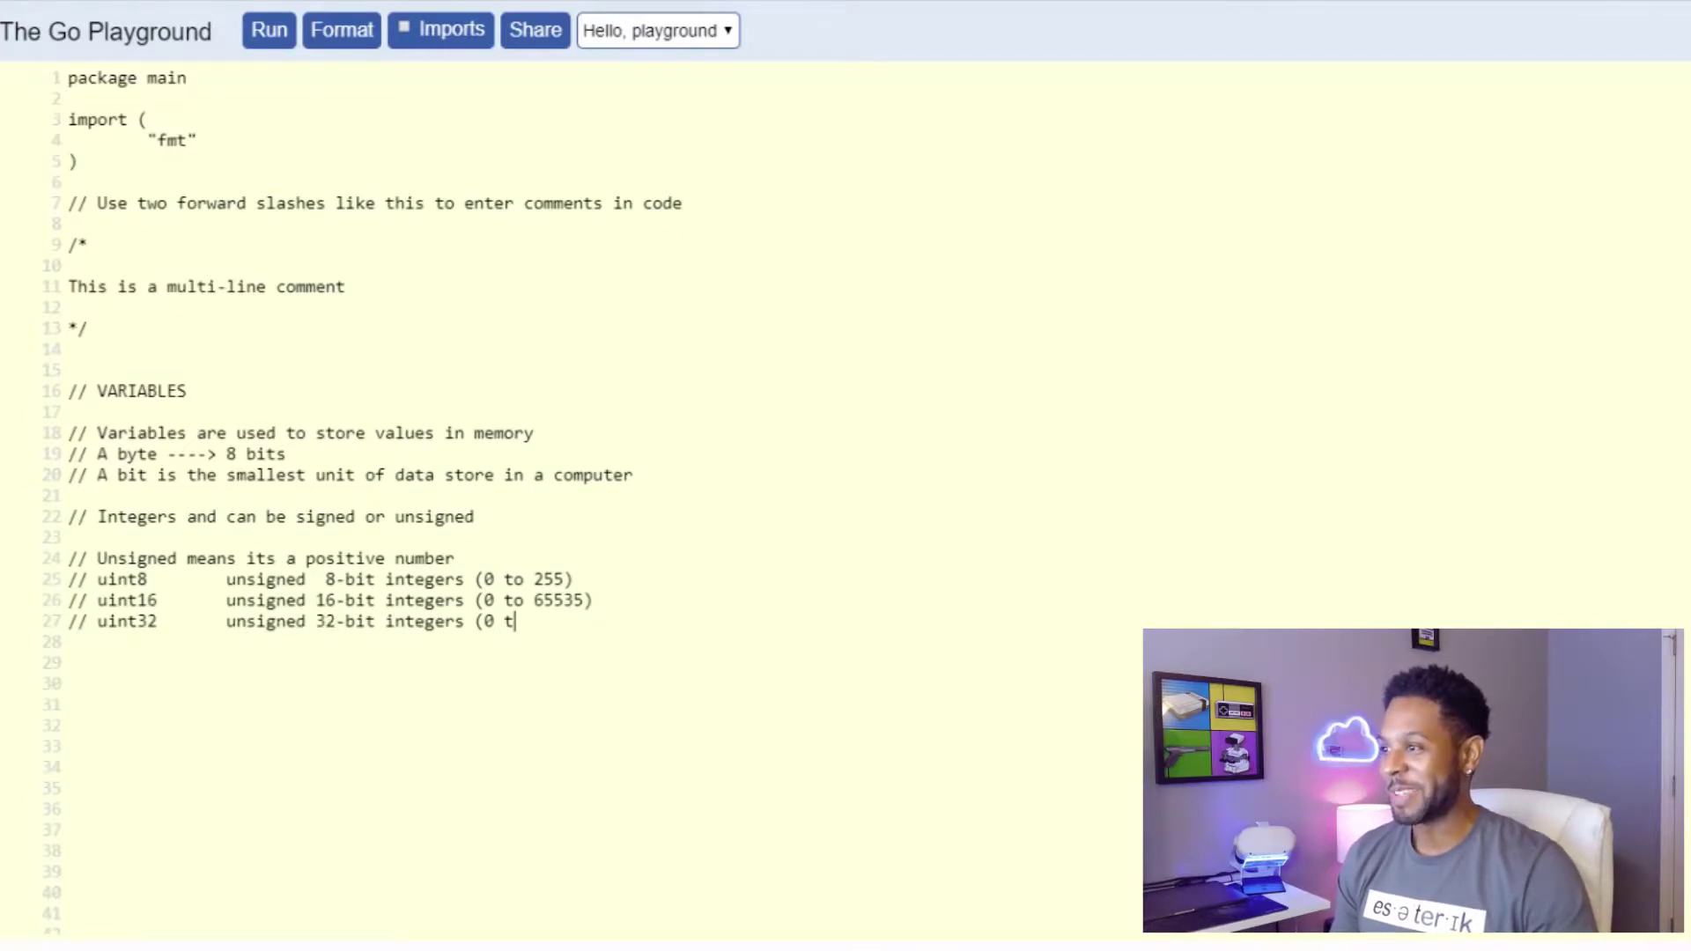
text(o 4294967295)
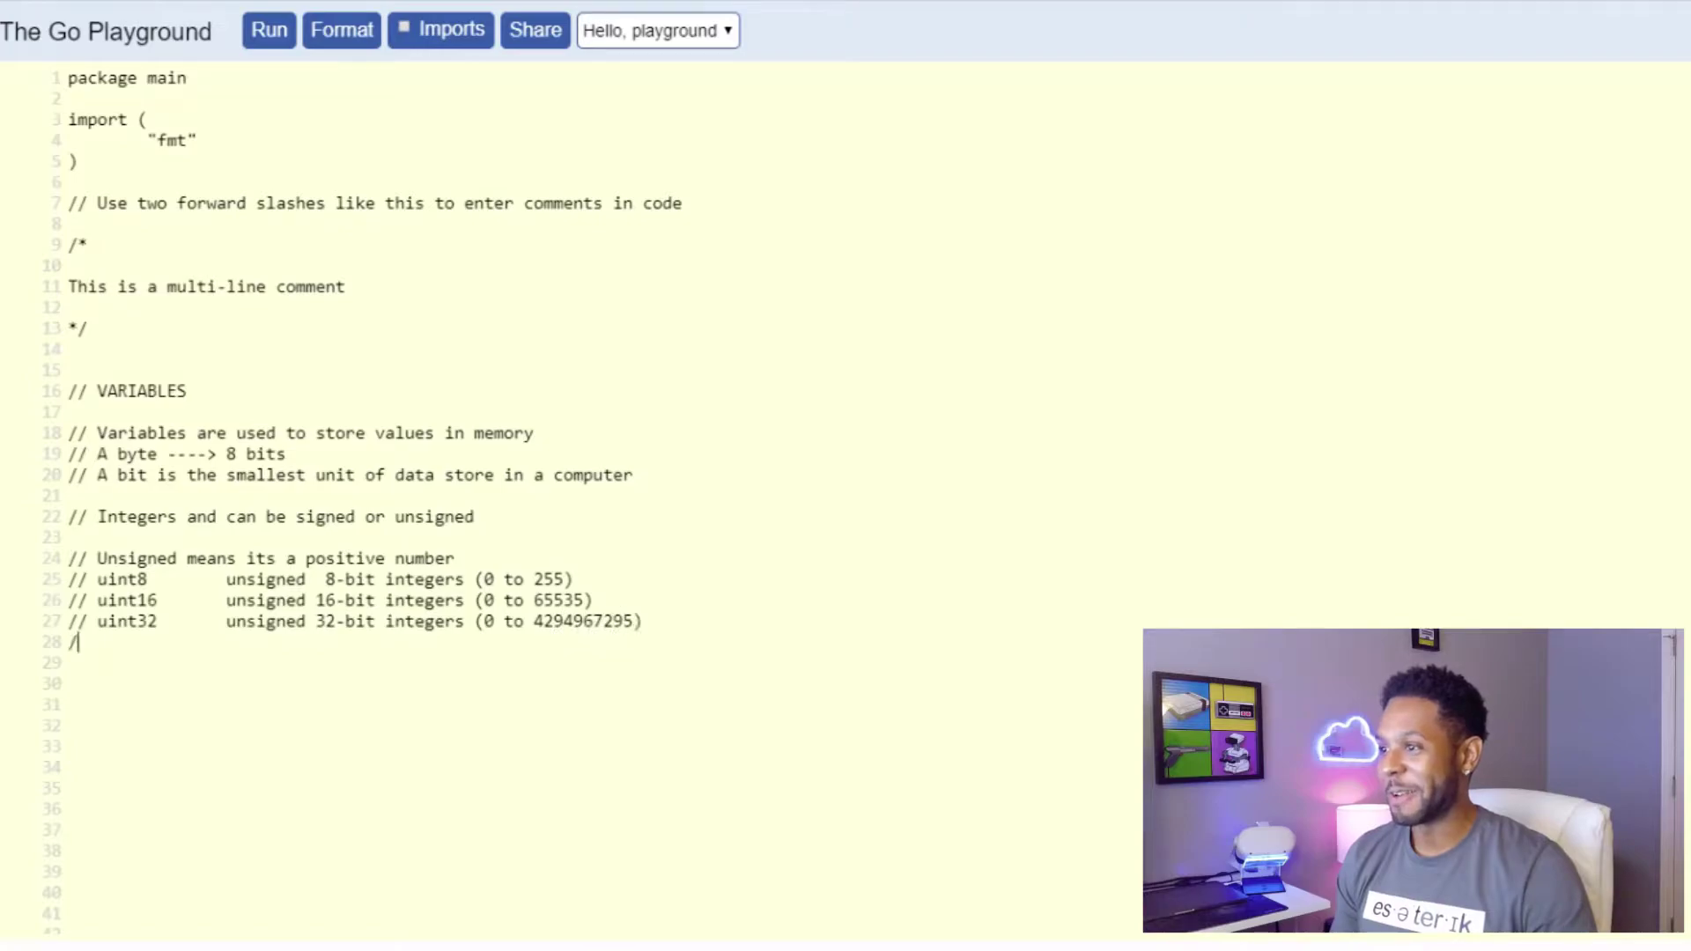
text(64	unsign)
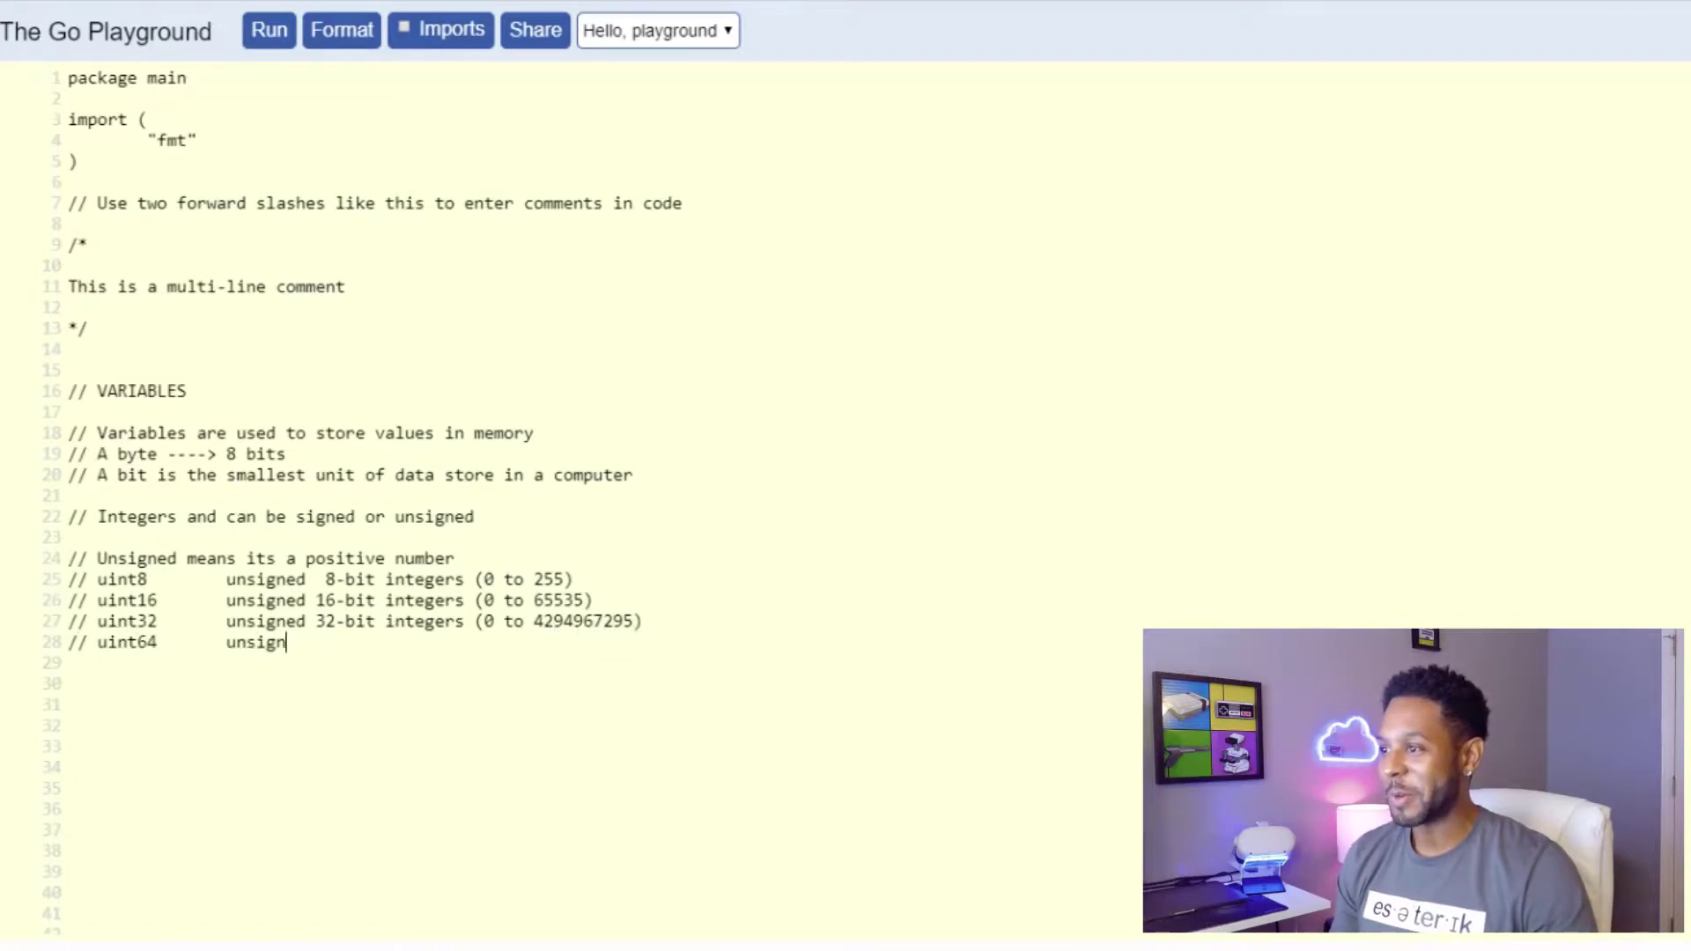
text(ed 64-bit integers (0 t)
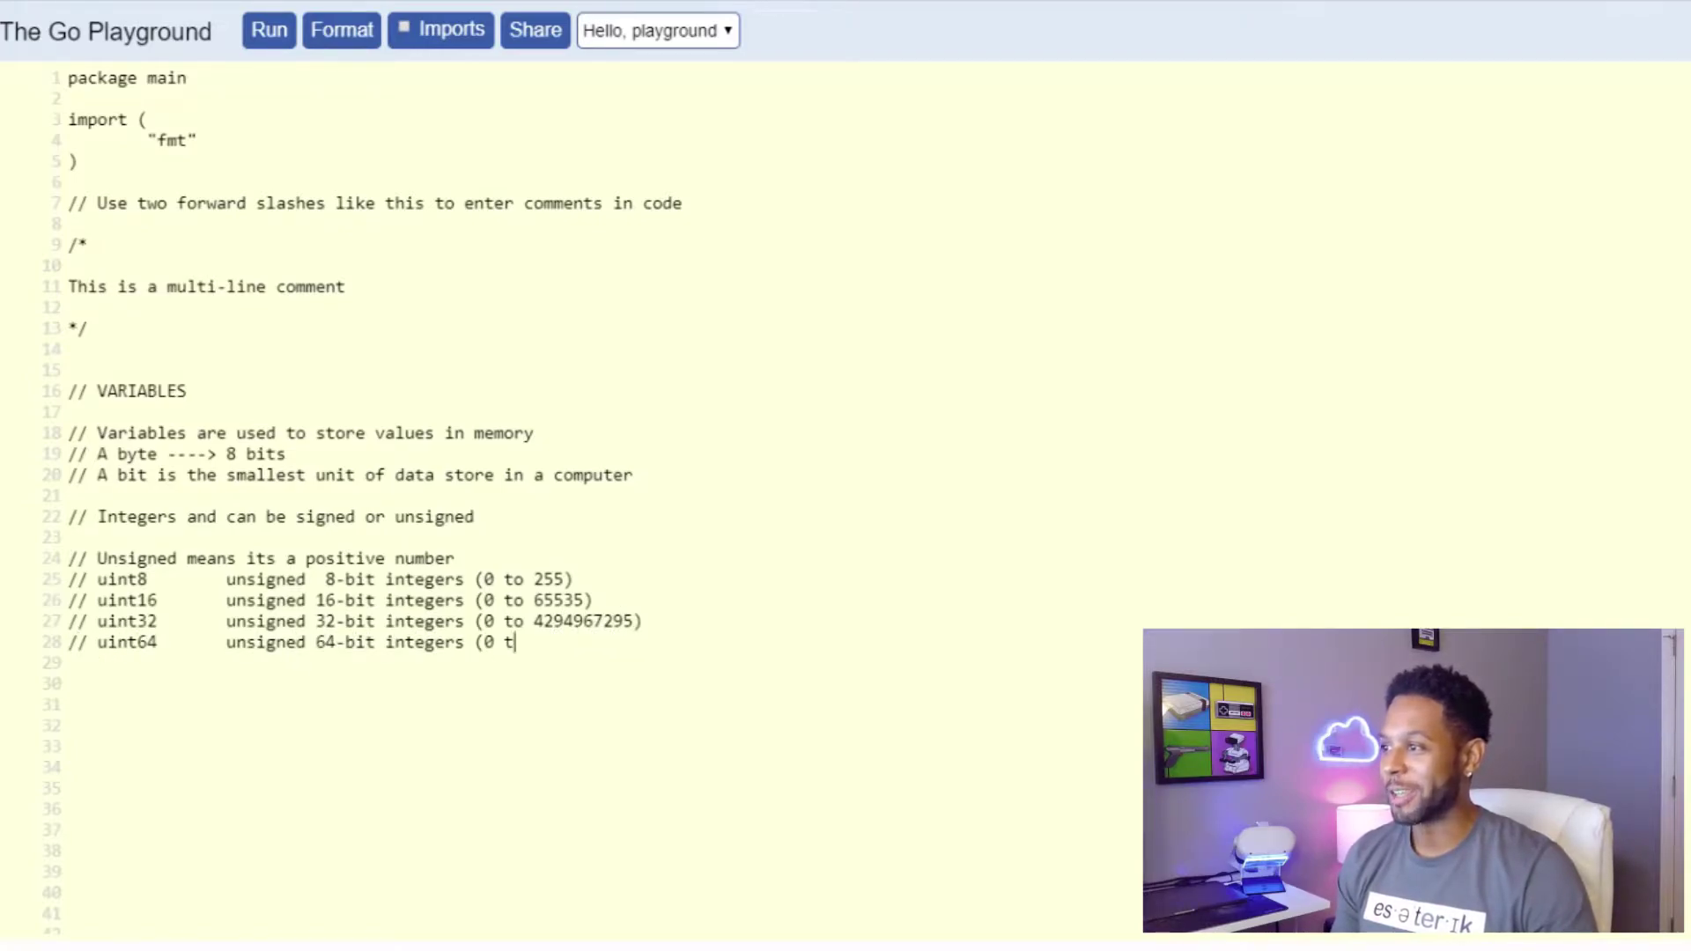
text(o A really big number))
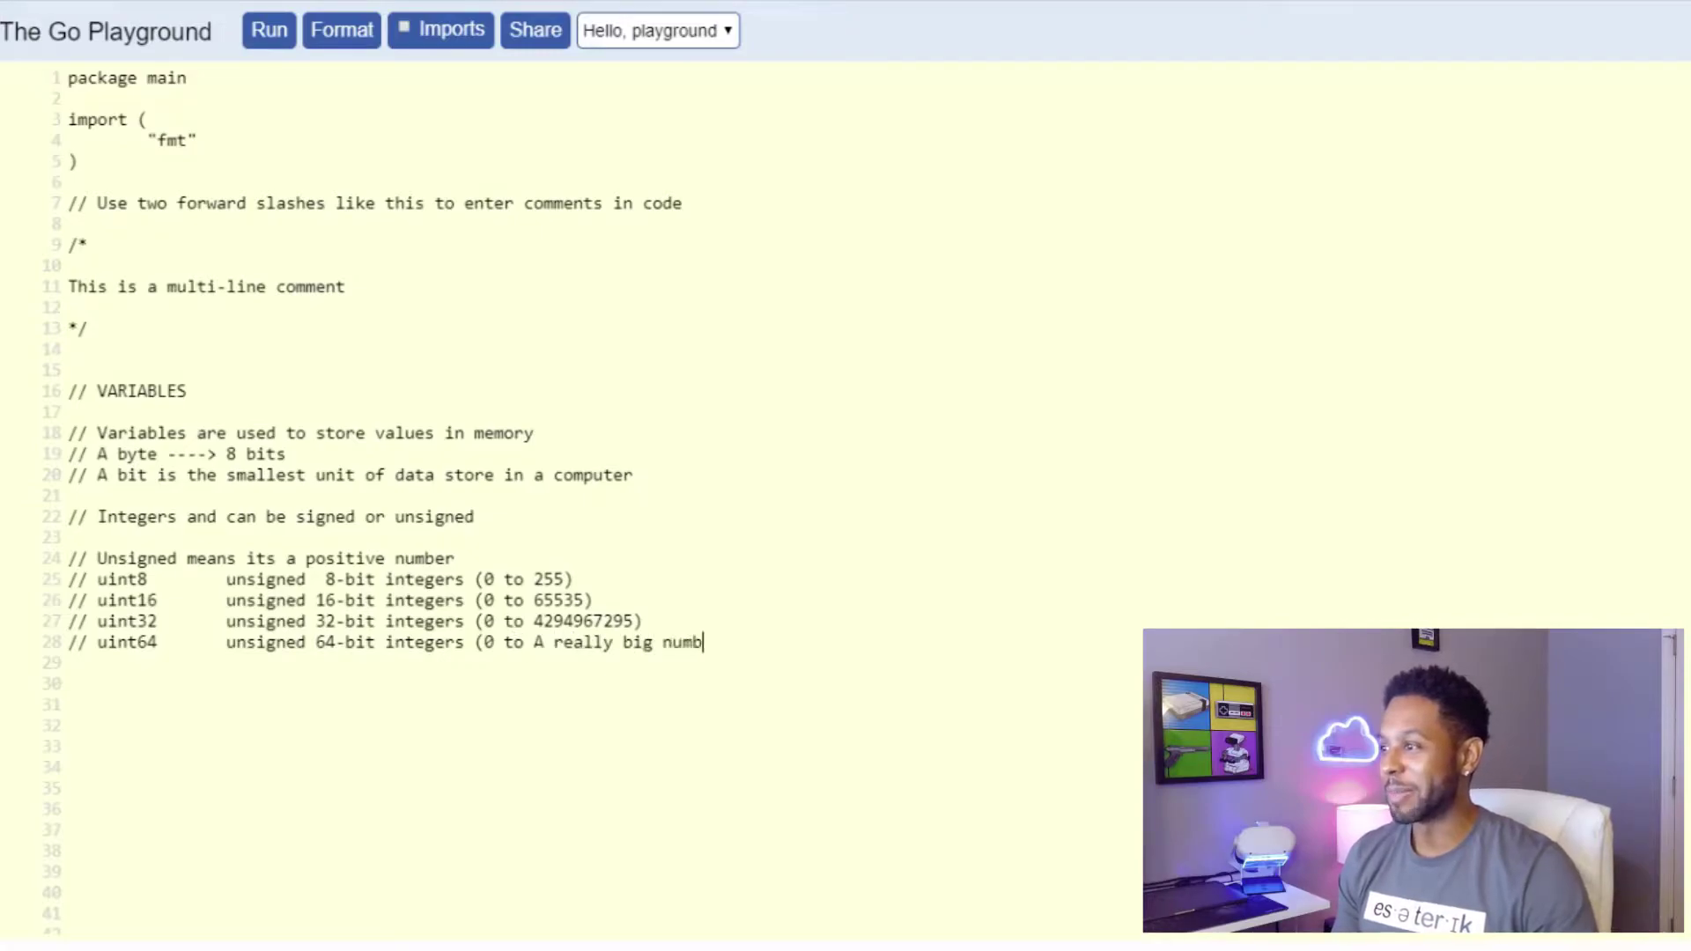
key(Return)
key(Return)
text(/)
text(/ Si)
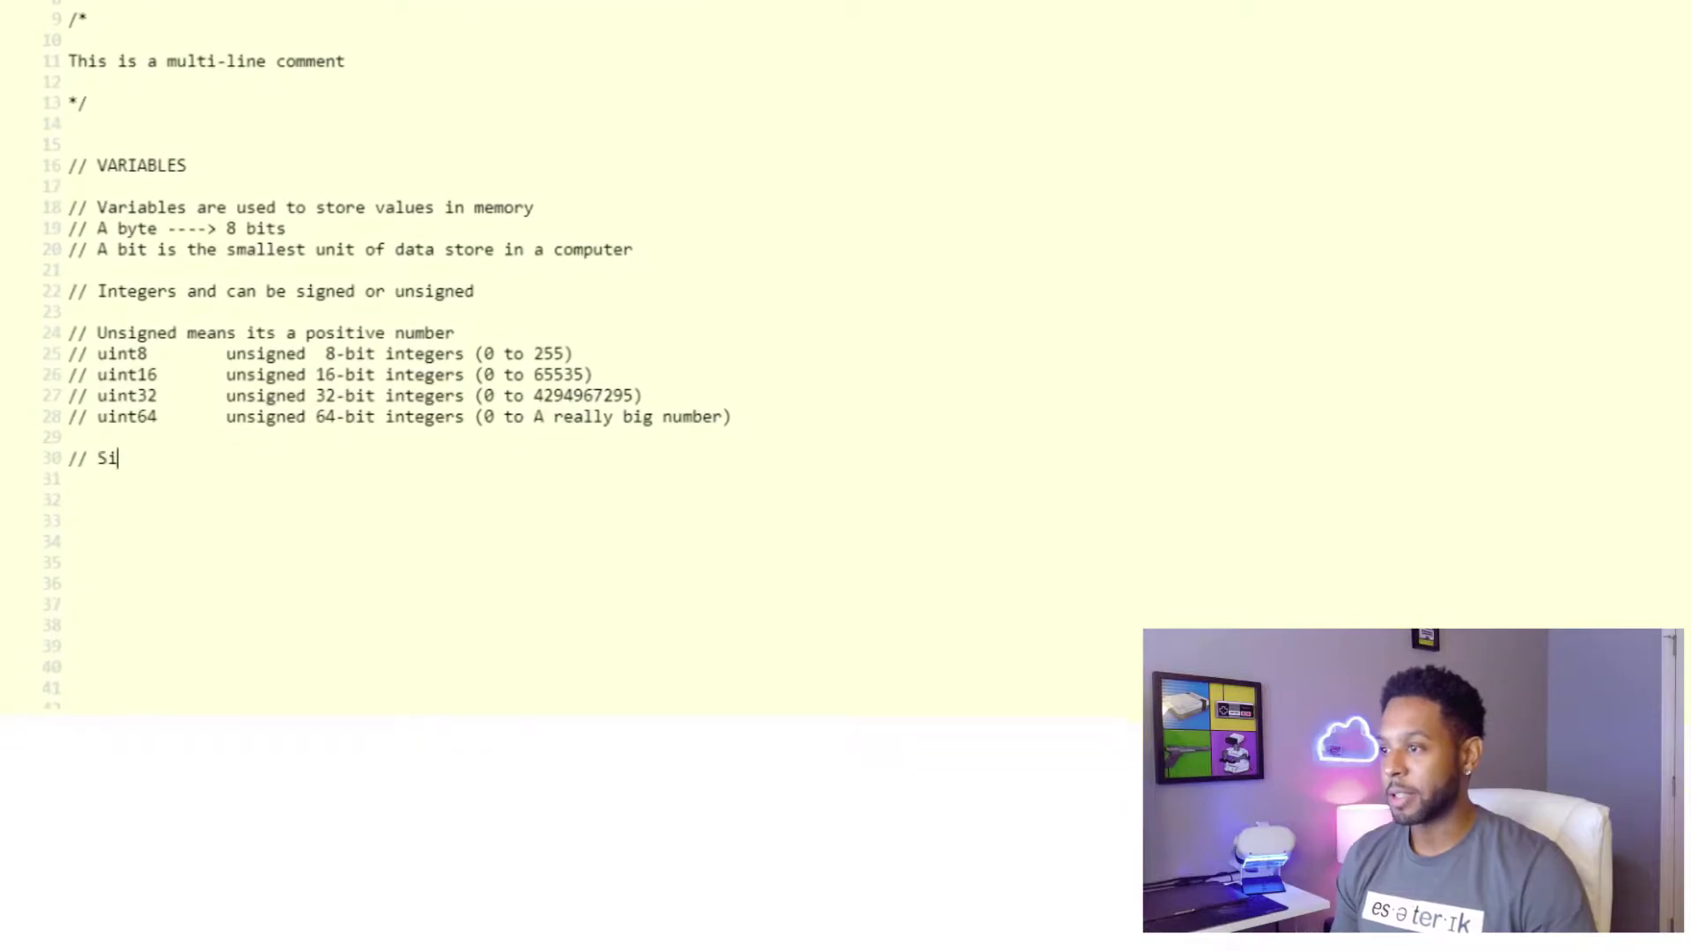
text(gned is negative or positive )
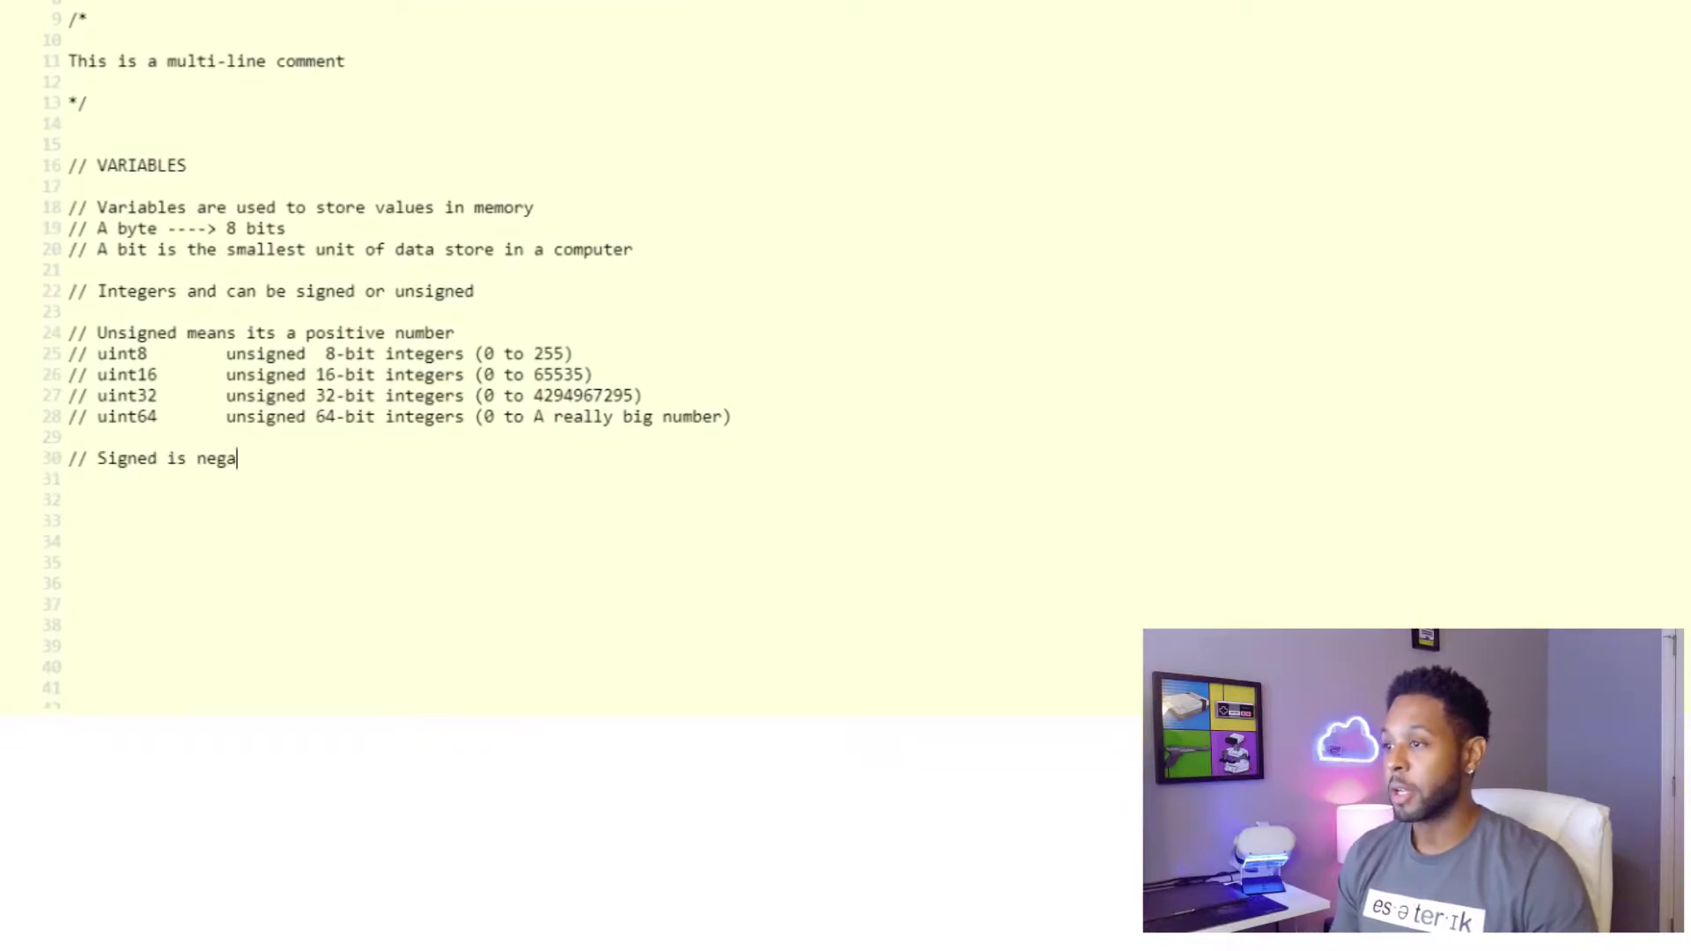
text(// in)
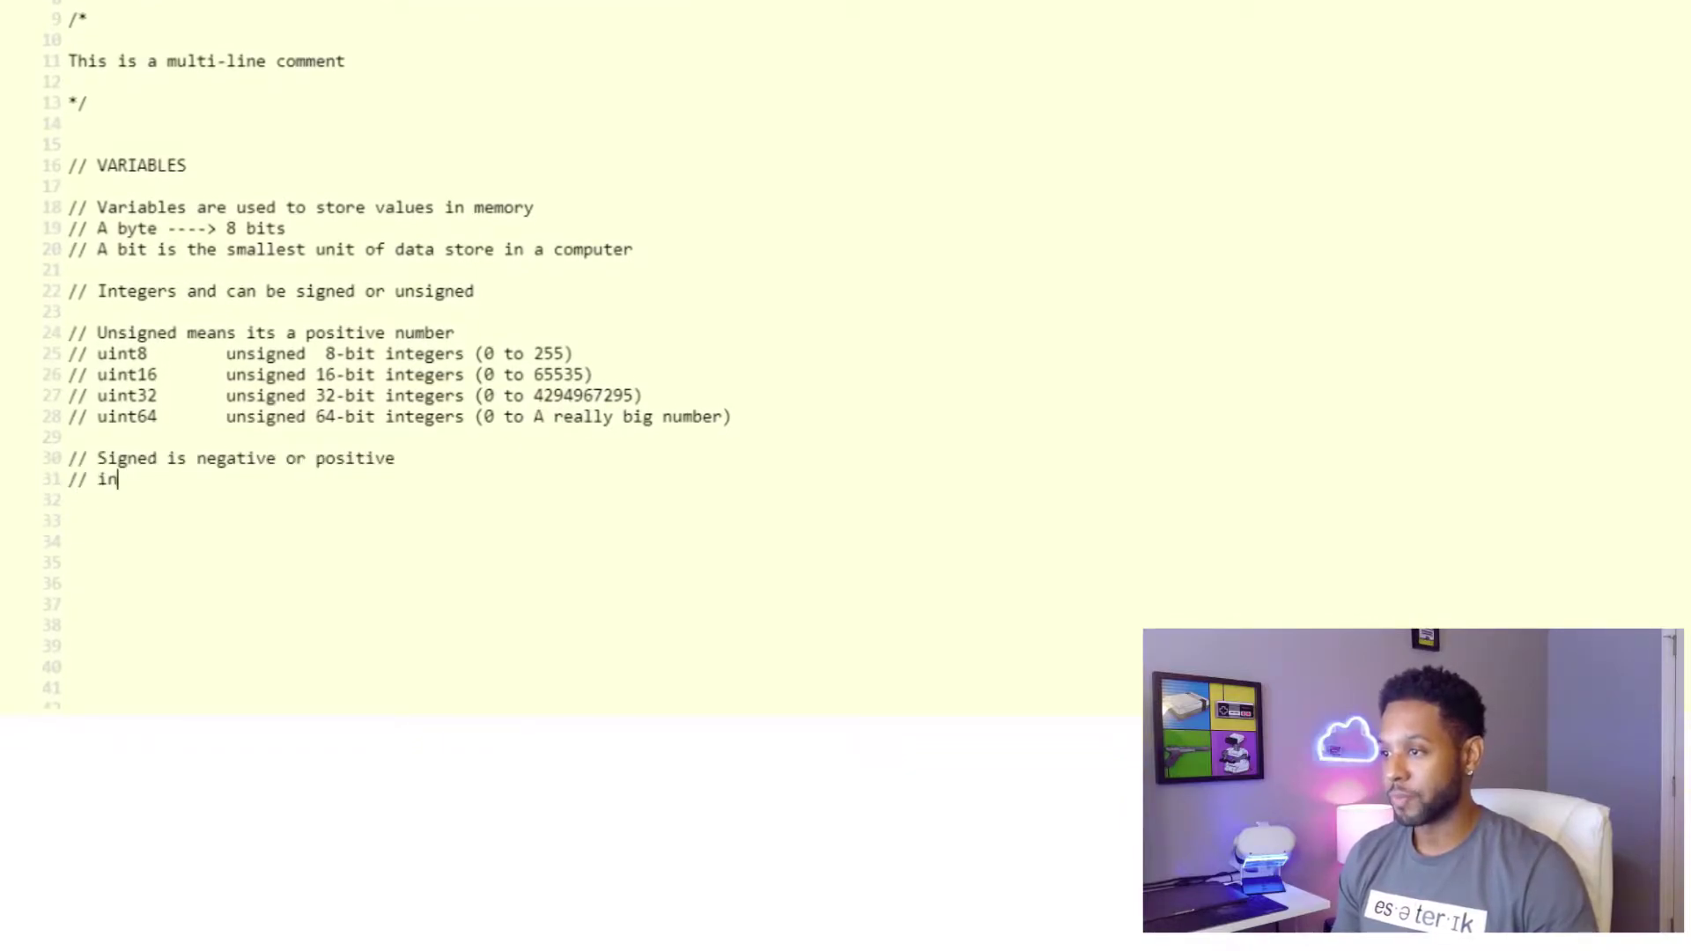
text(t8)
Add tab-aligned int8, int16, int32 and int64 comment lines with signed ranges, then a blank line
key(Tab)
key(Tab)
text(gned  8-bit)
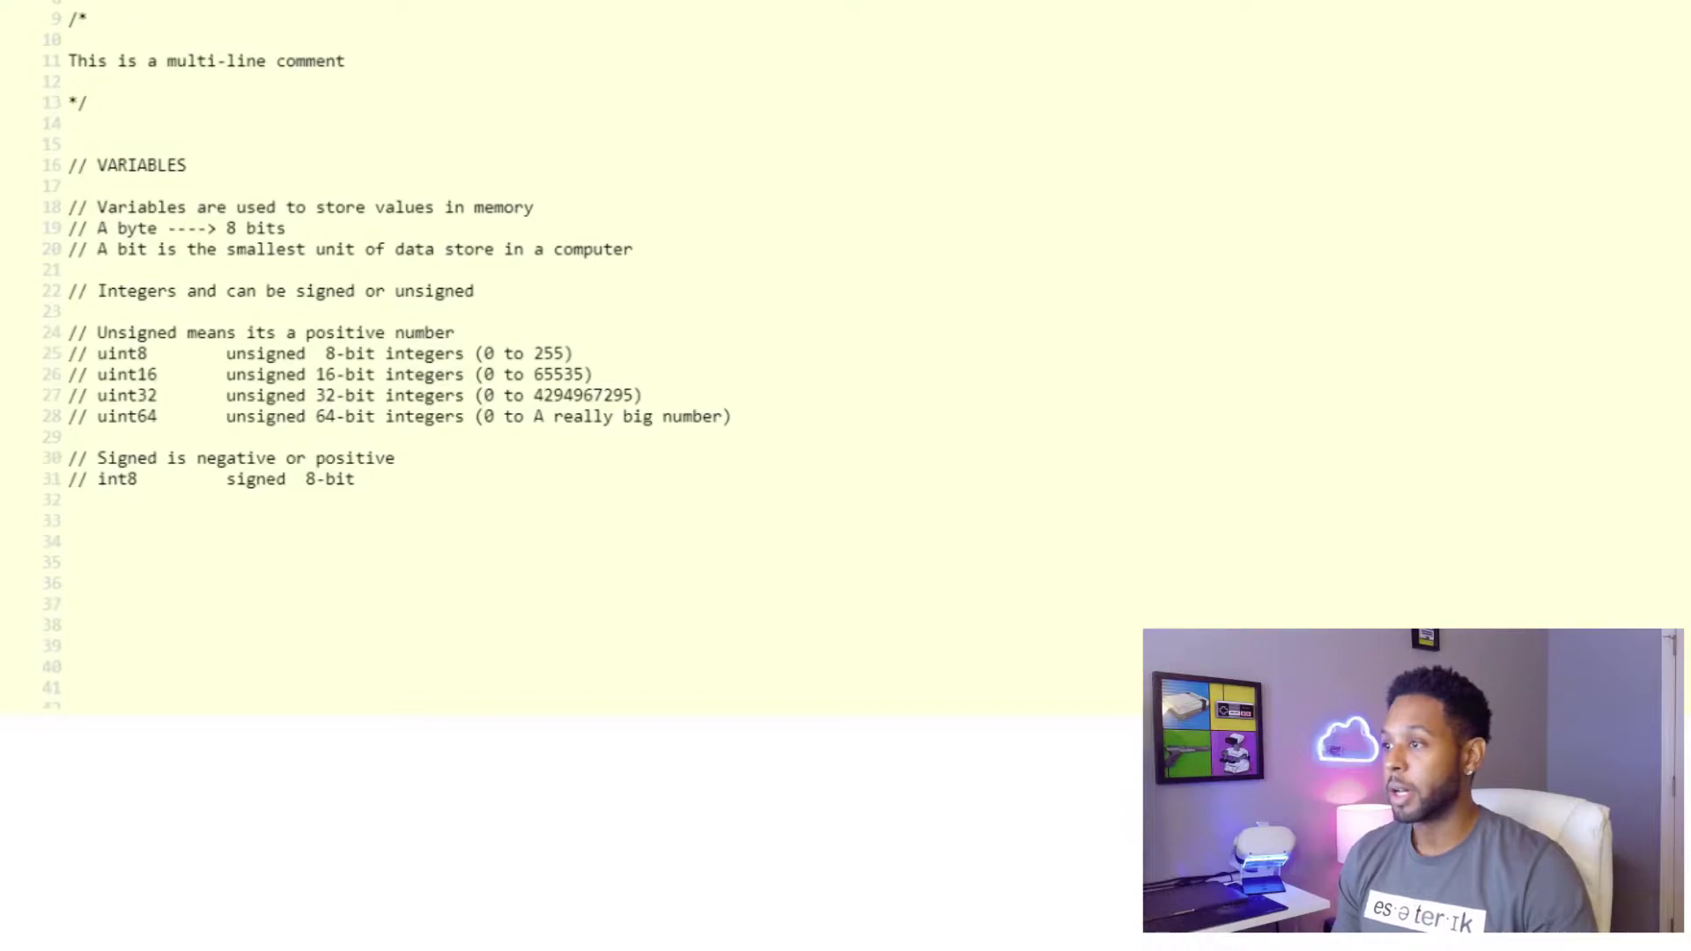
text( integers (-128 to)
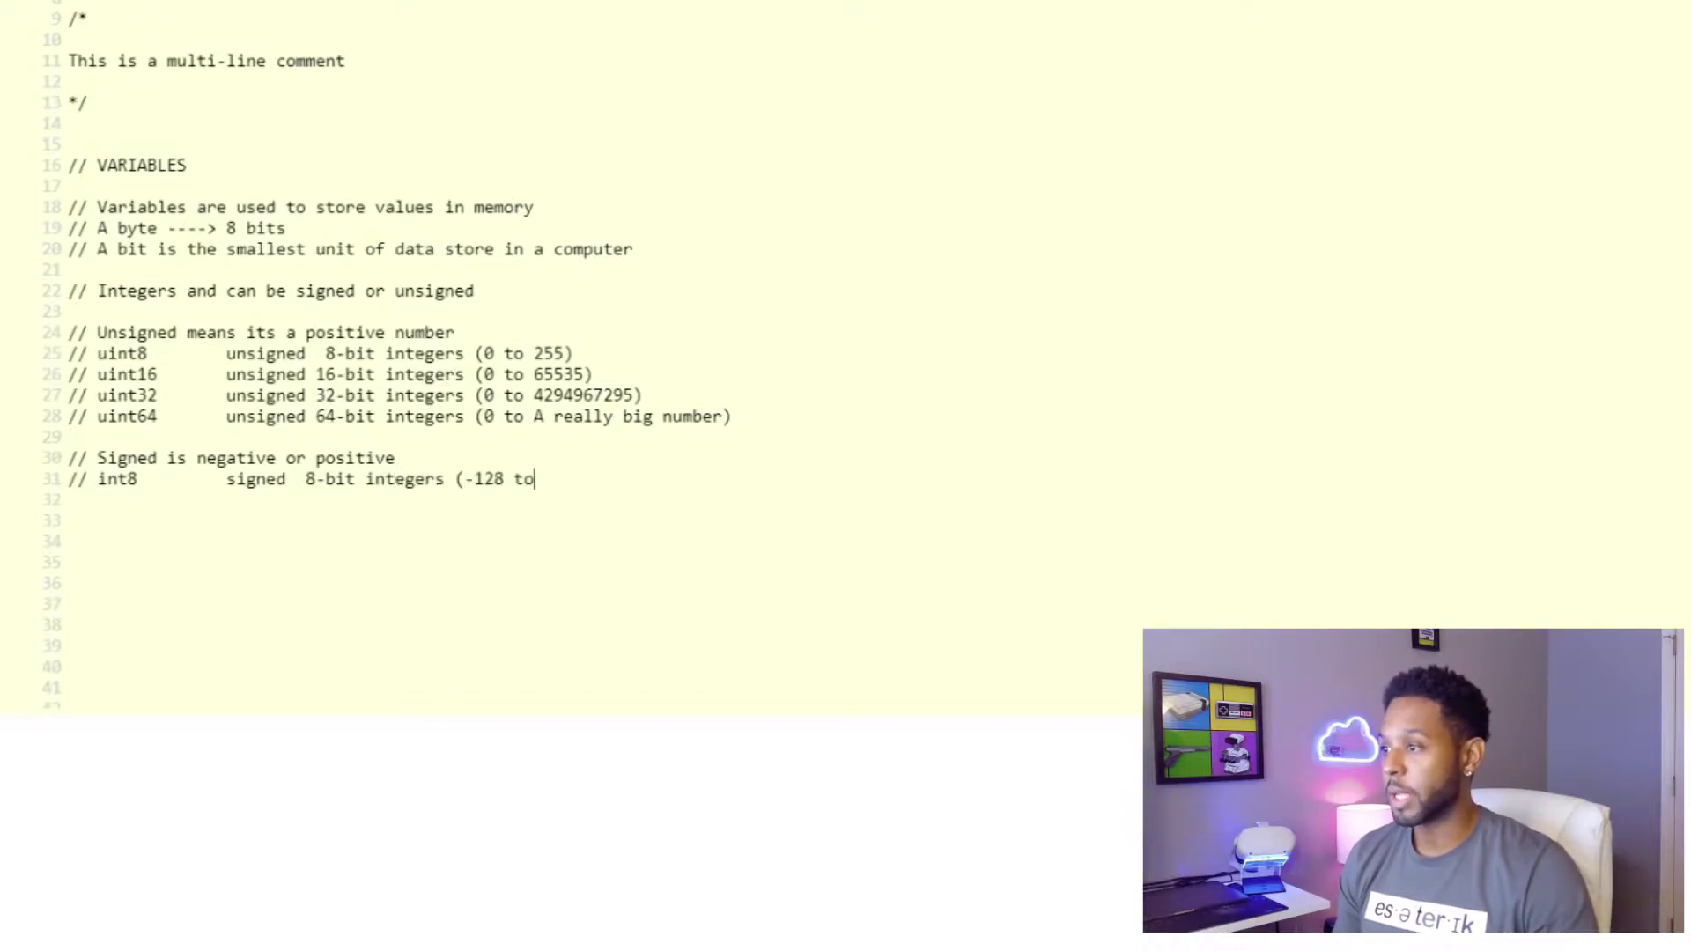
text( 127))
key(Return)
text(// int16        signed 16)
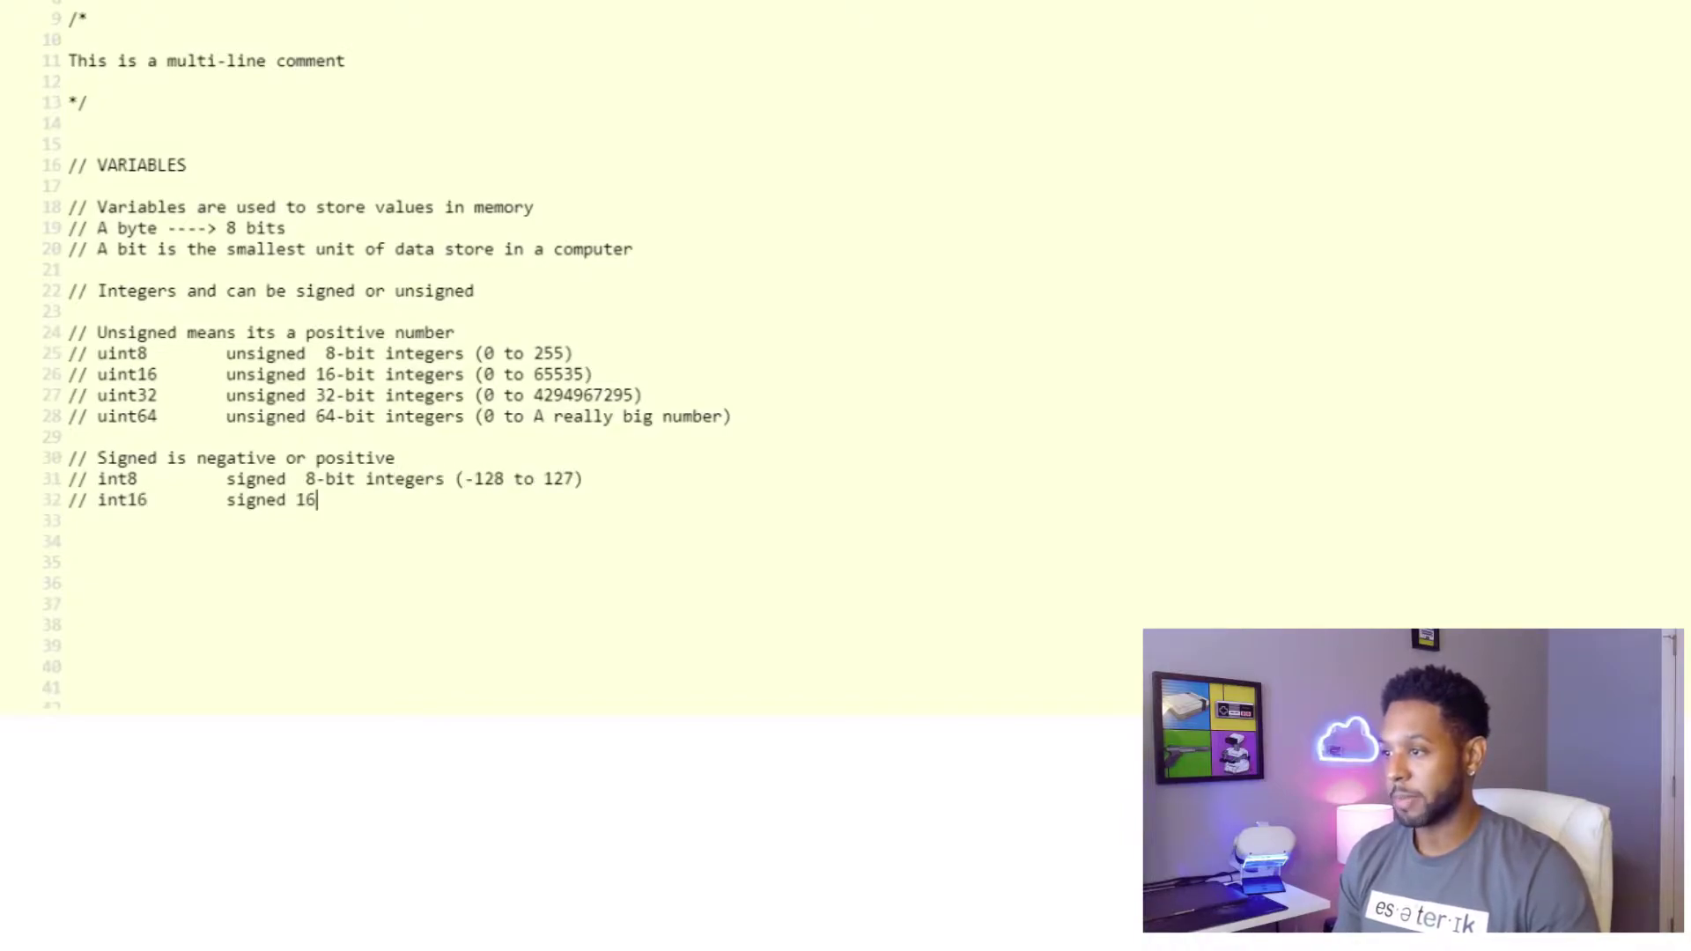
text(-bit integers (-3276)
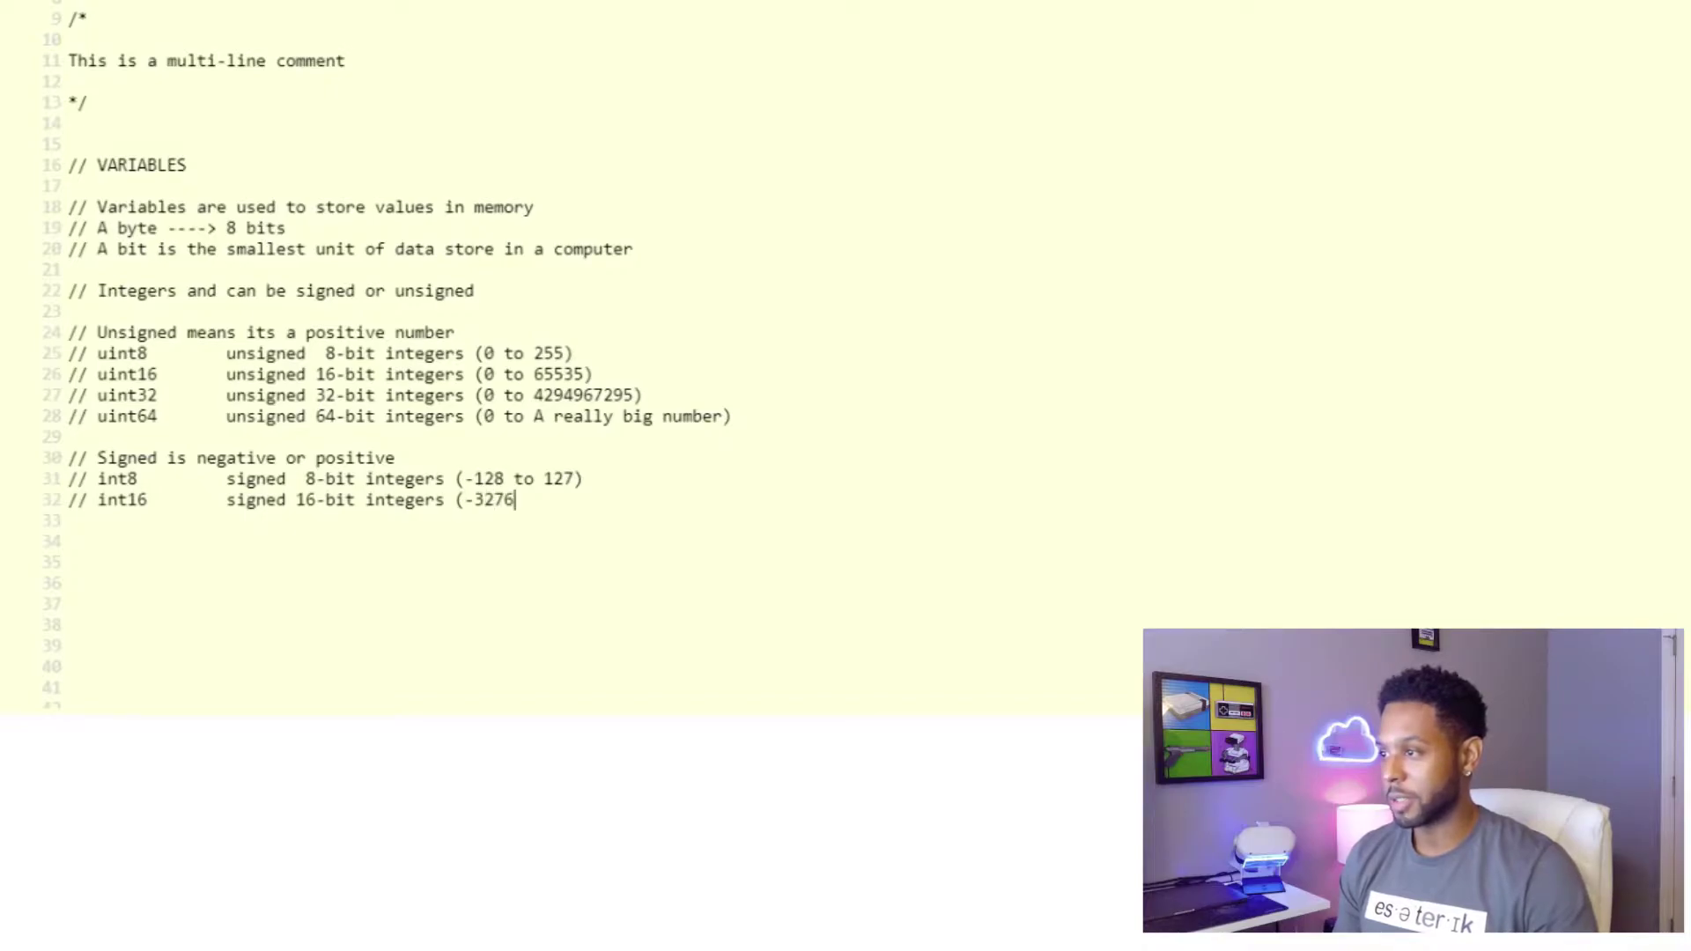
text(8 to 32767))
text(t32        si)
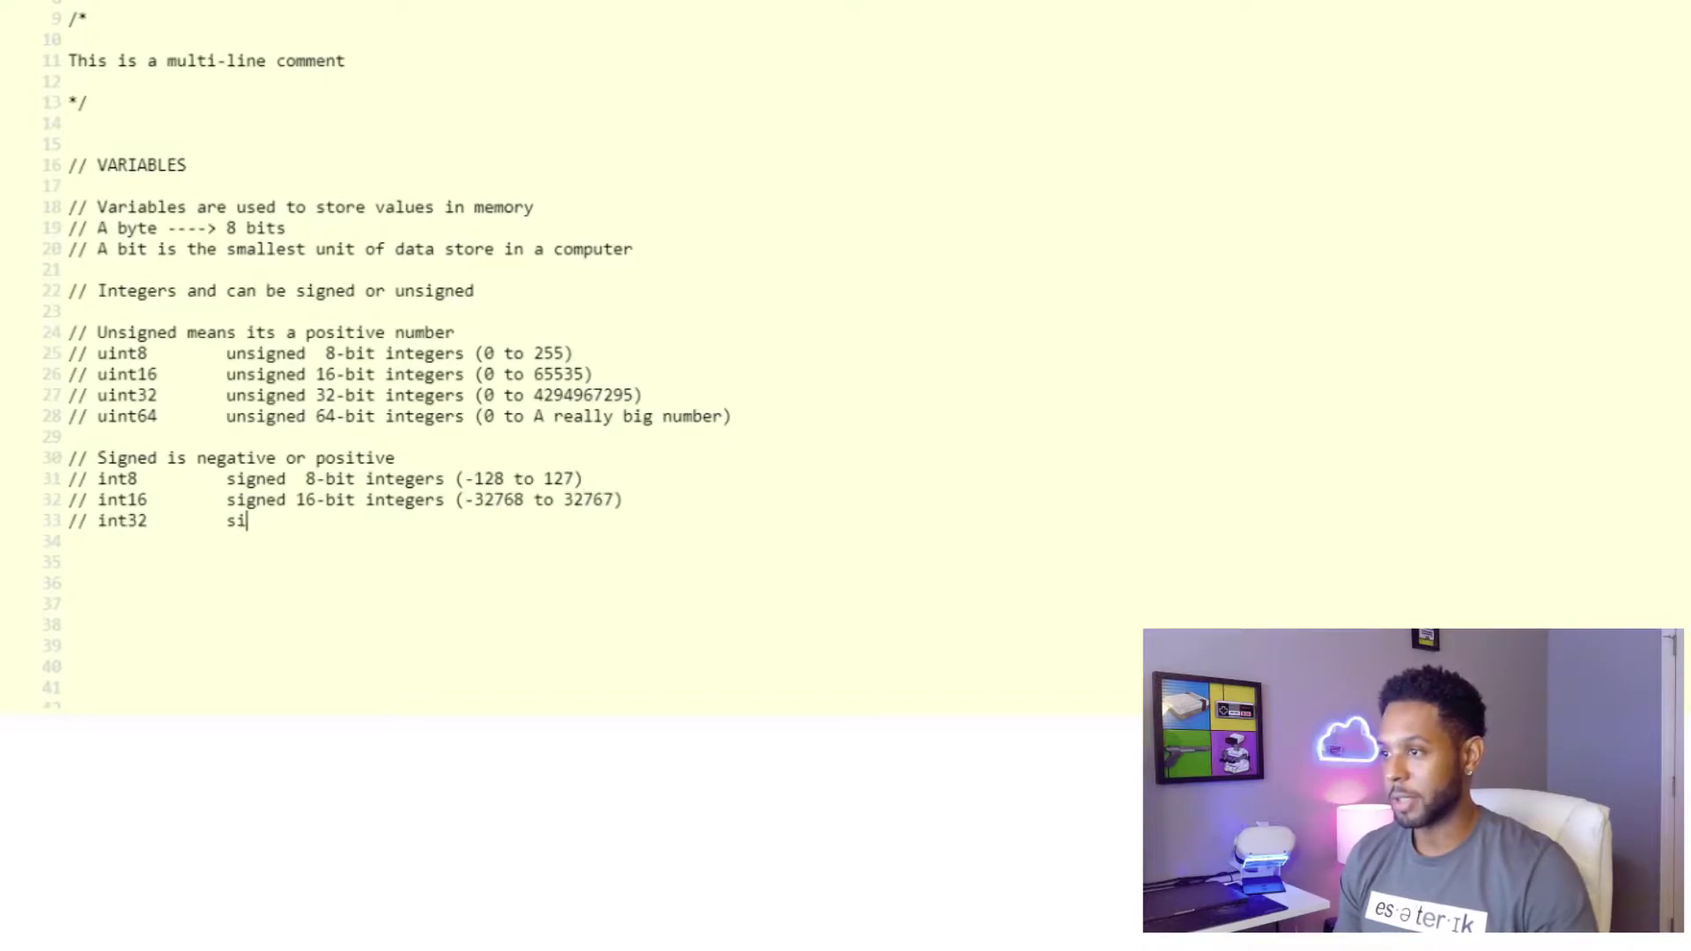
text(gned 32-bit integers ()
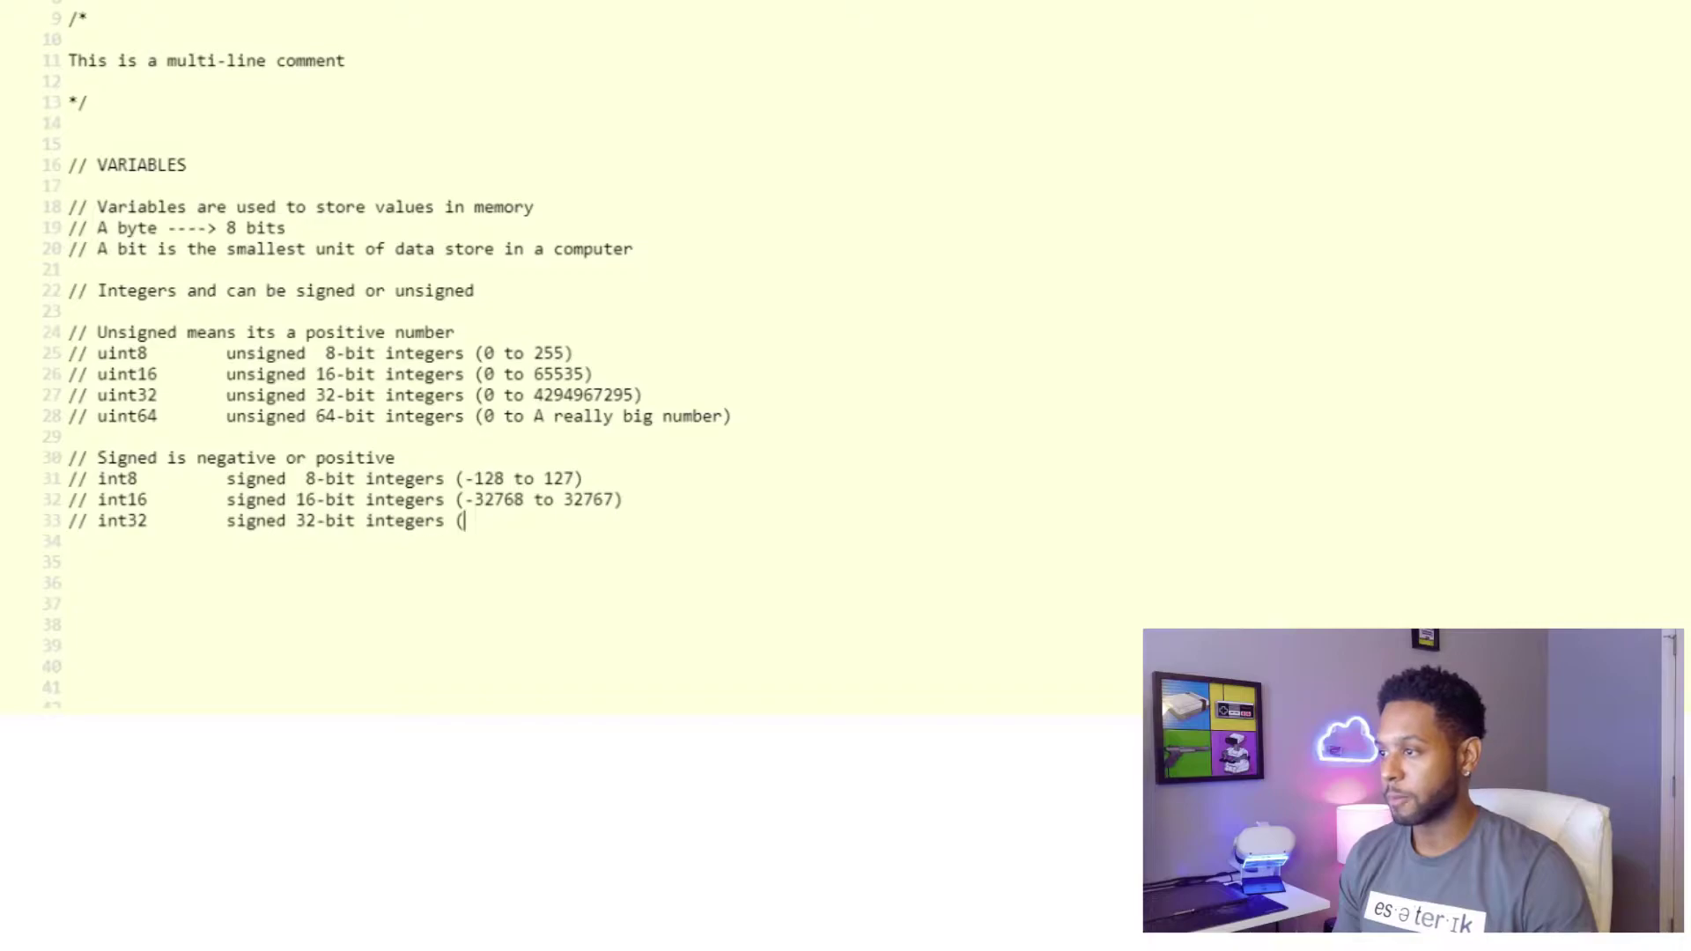
text(-2147483648 to 2147483647))
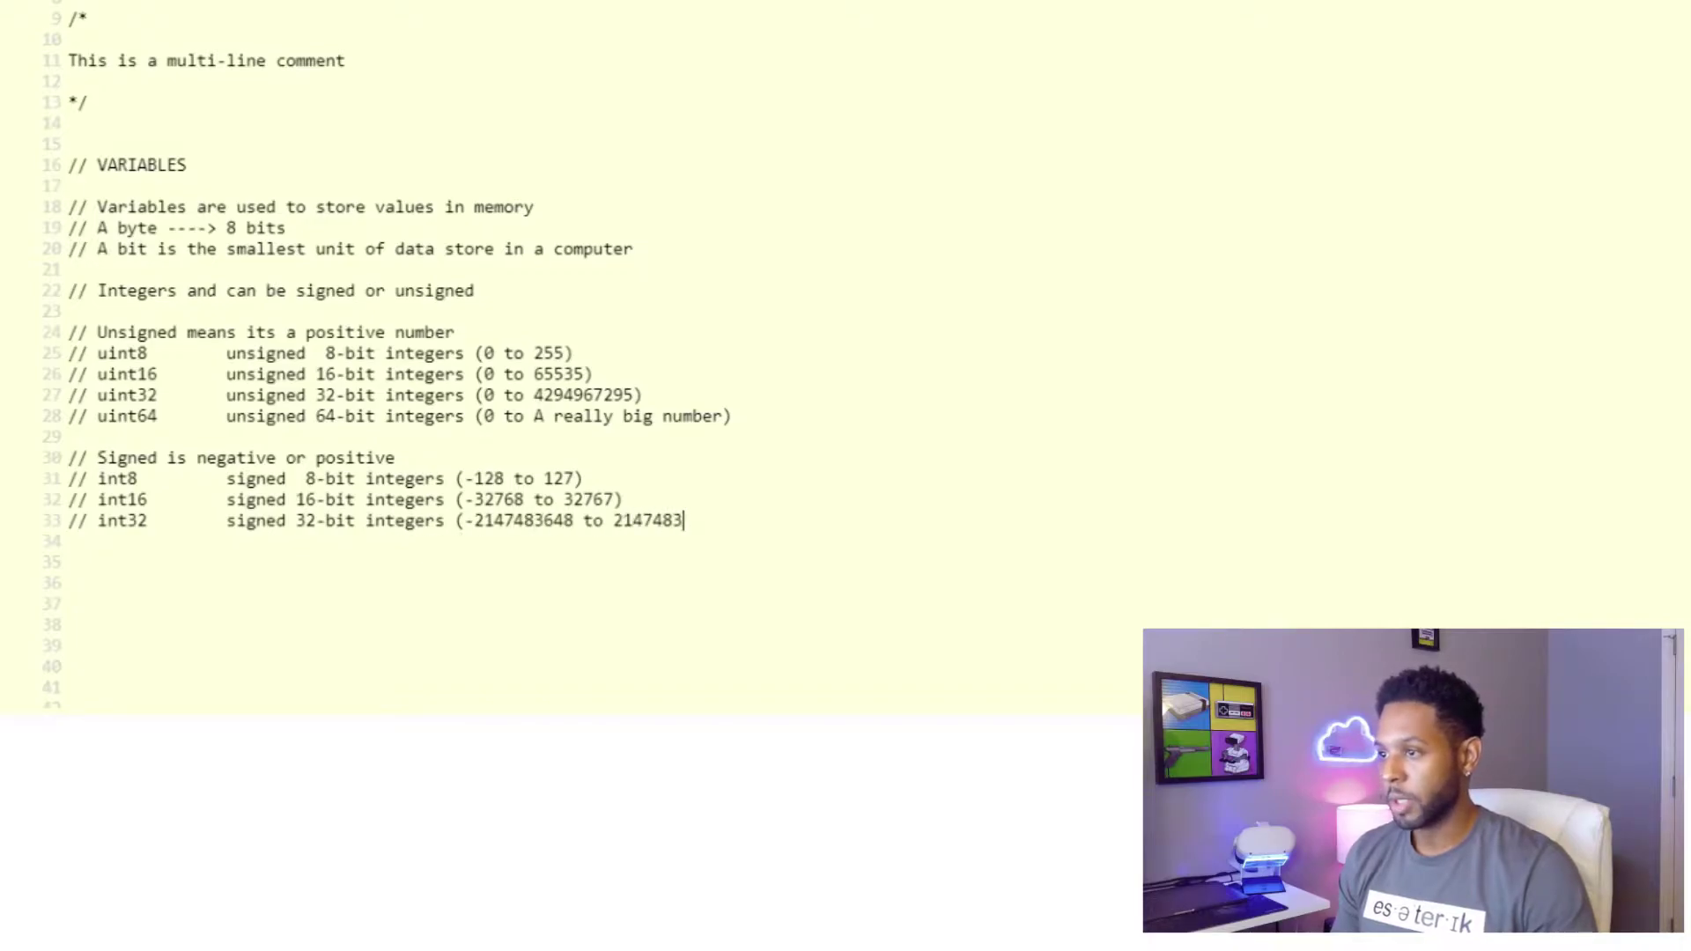
key(Return)
text(// int64        signed)
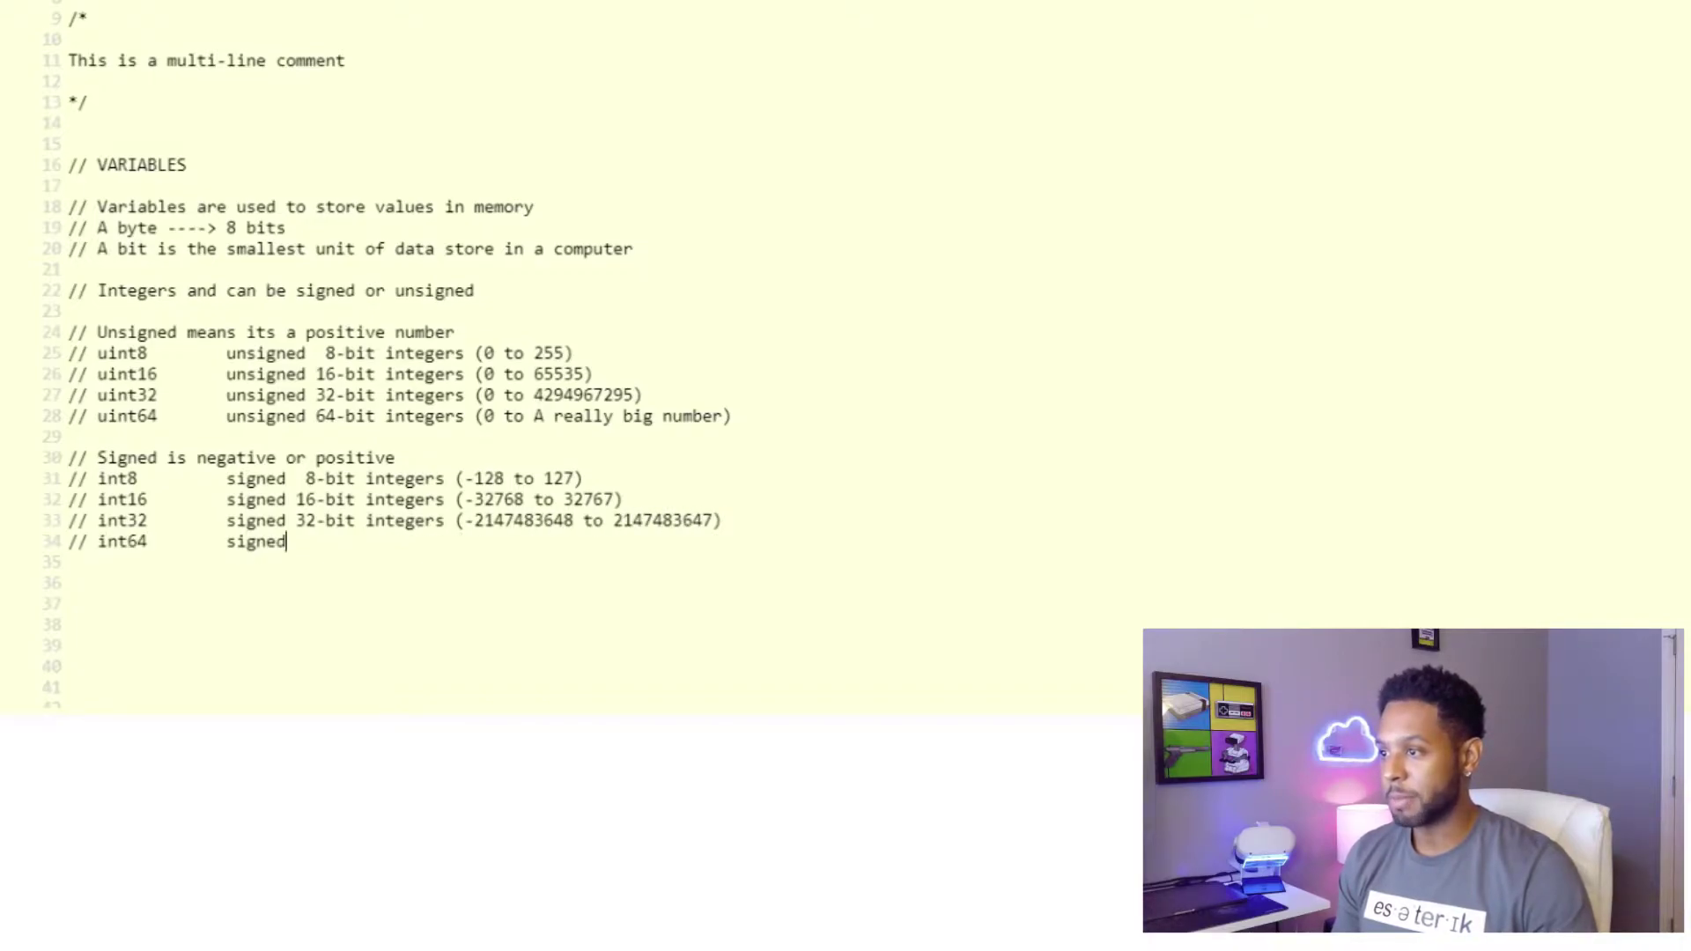
text( 64-bit integers )
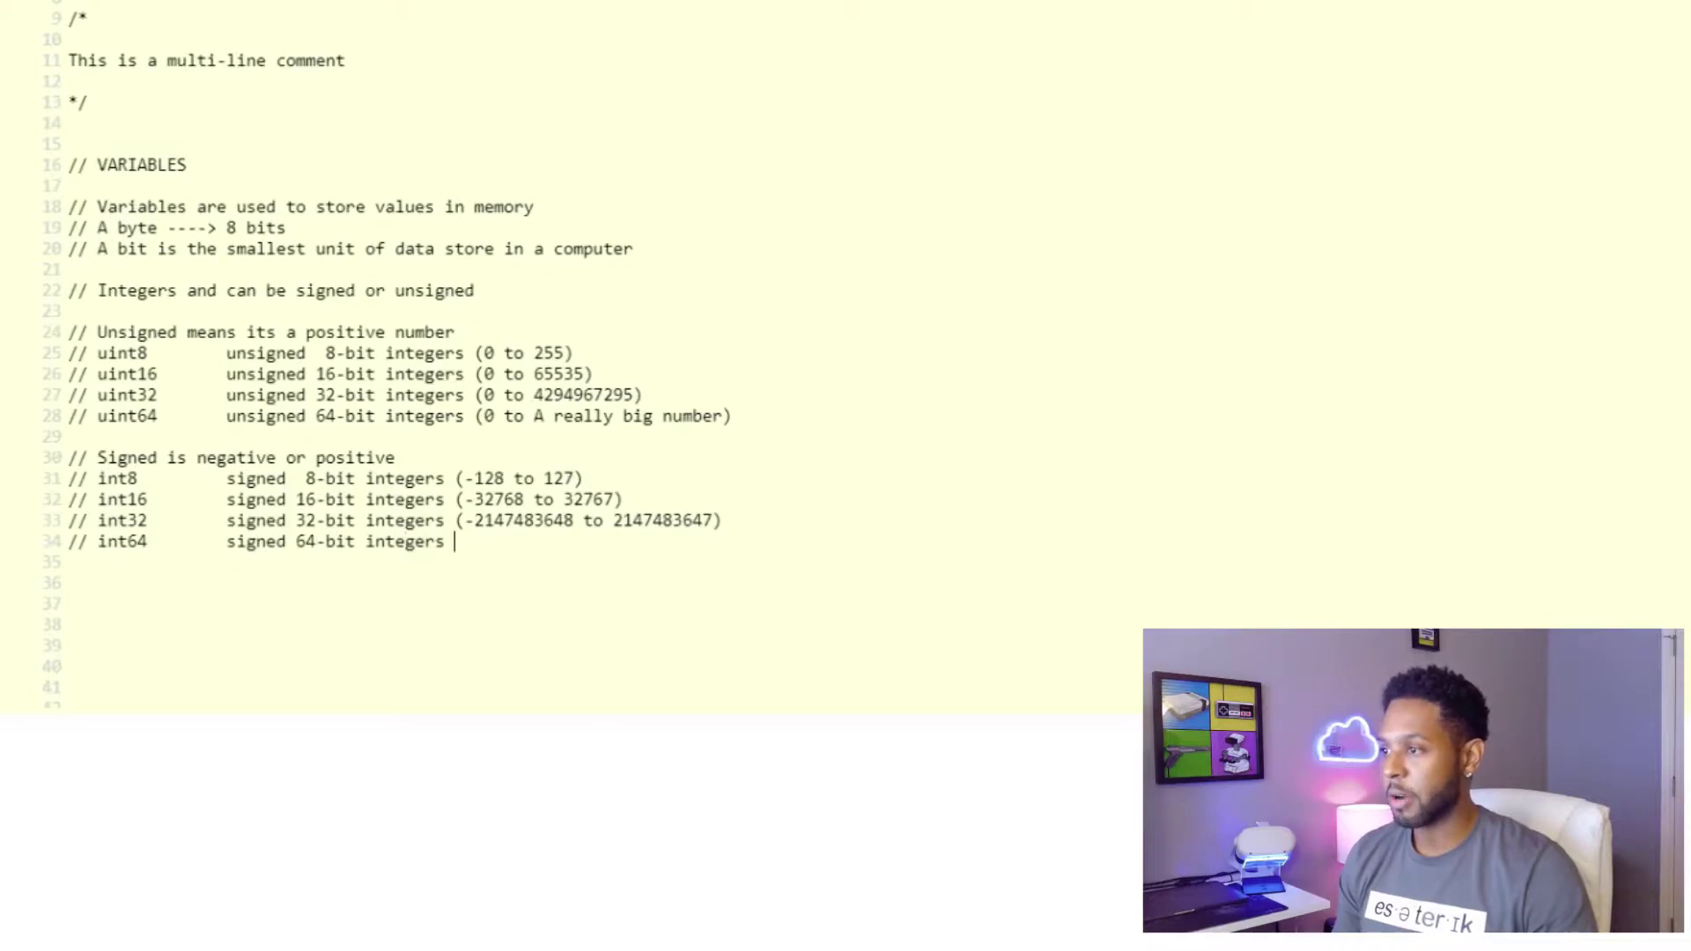
text((A really big nega)
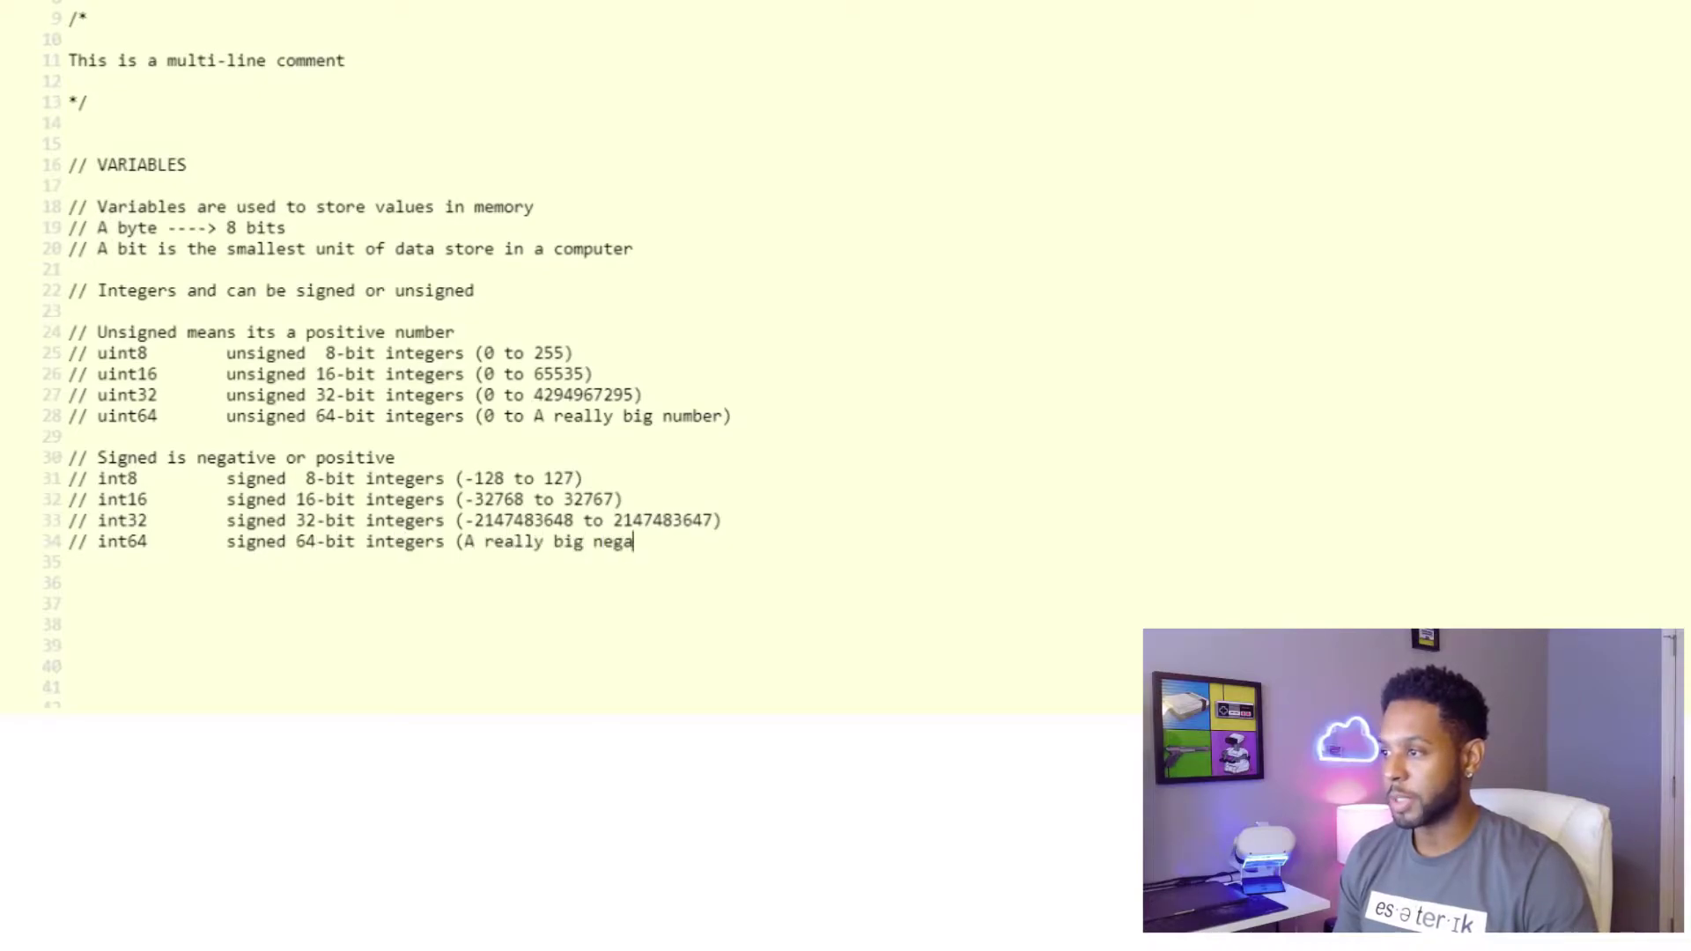
text(tive numbe)
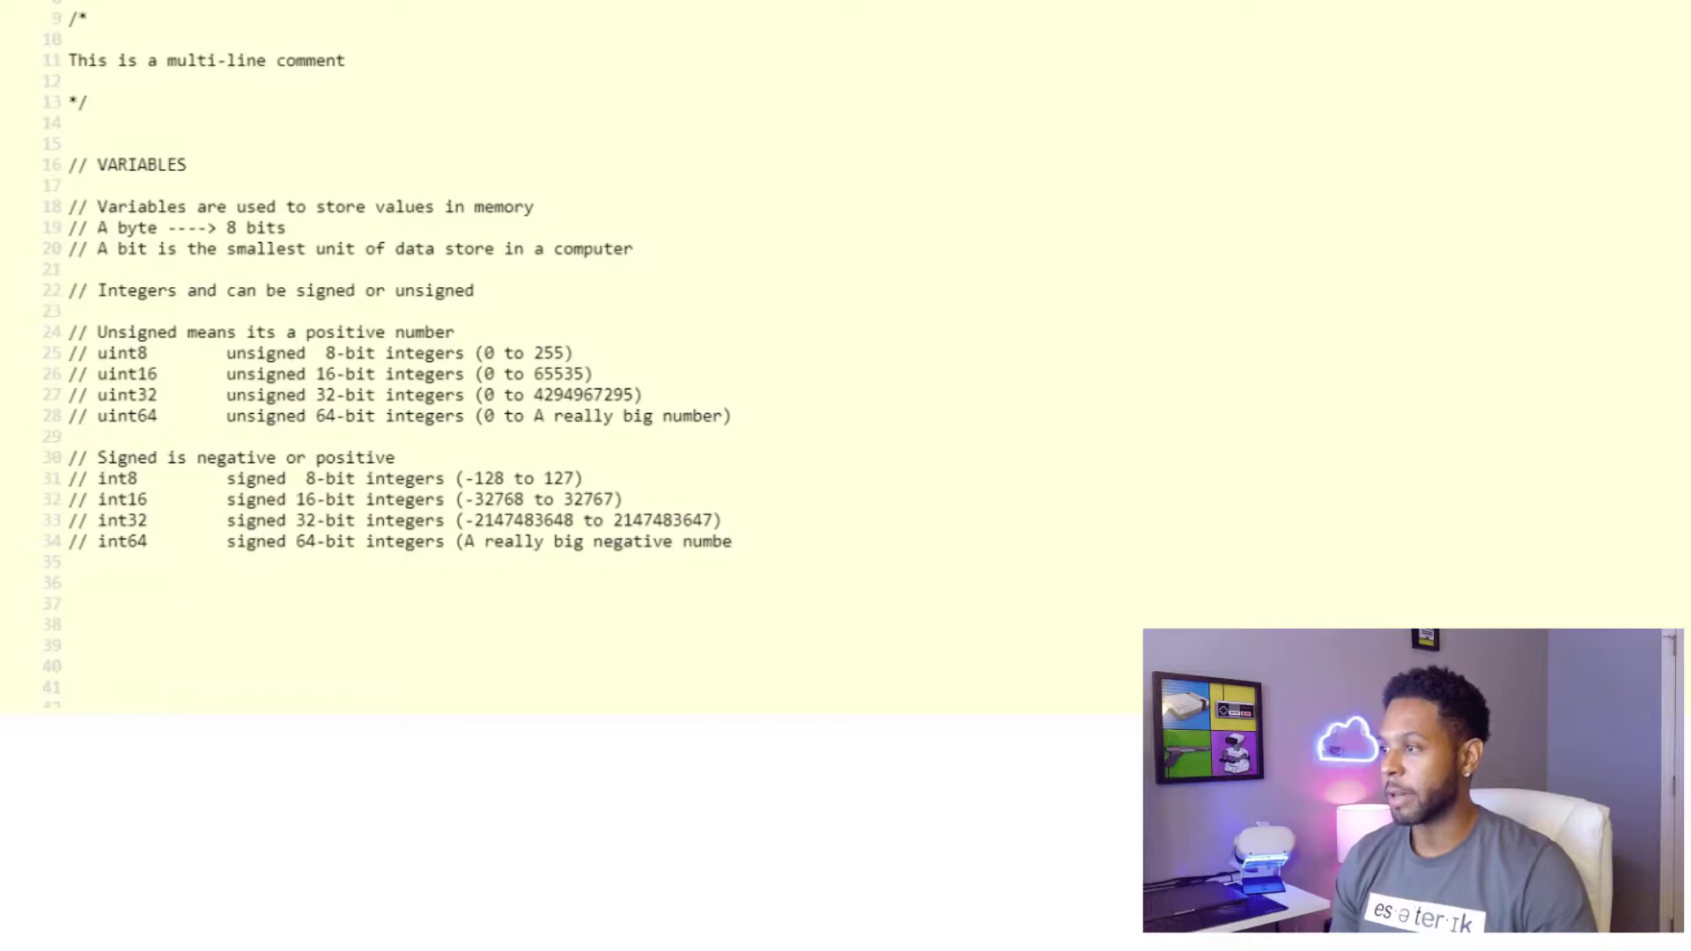
text(r to A reall)
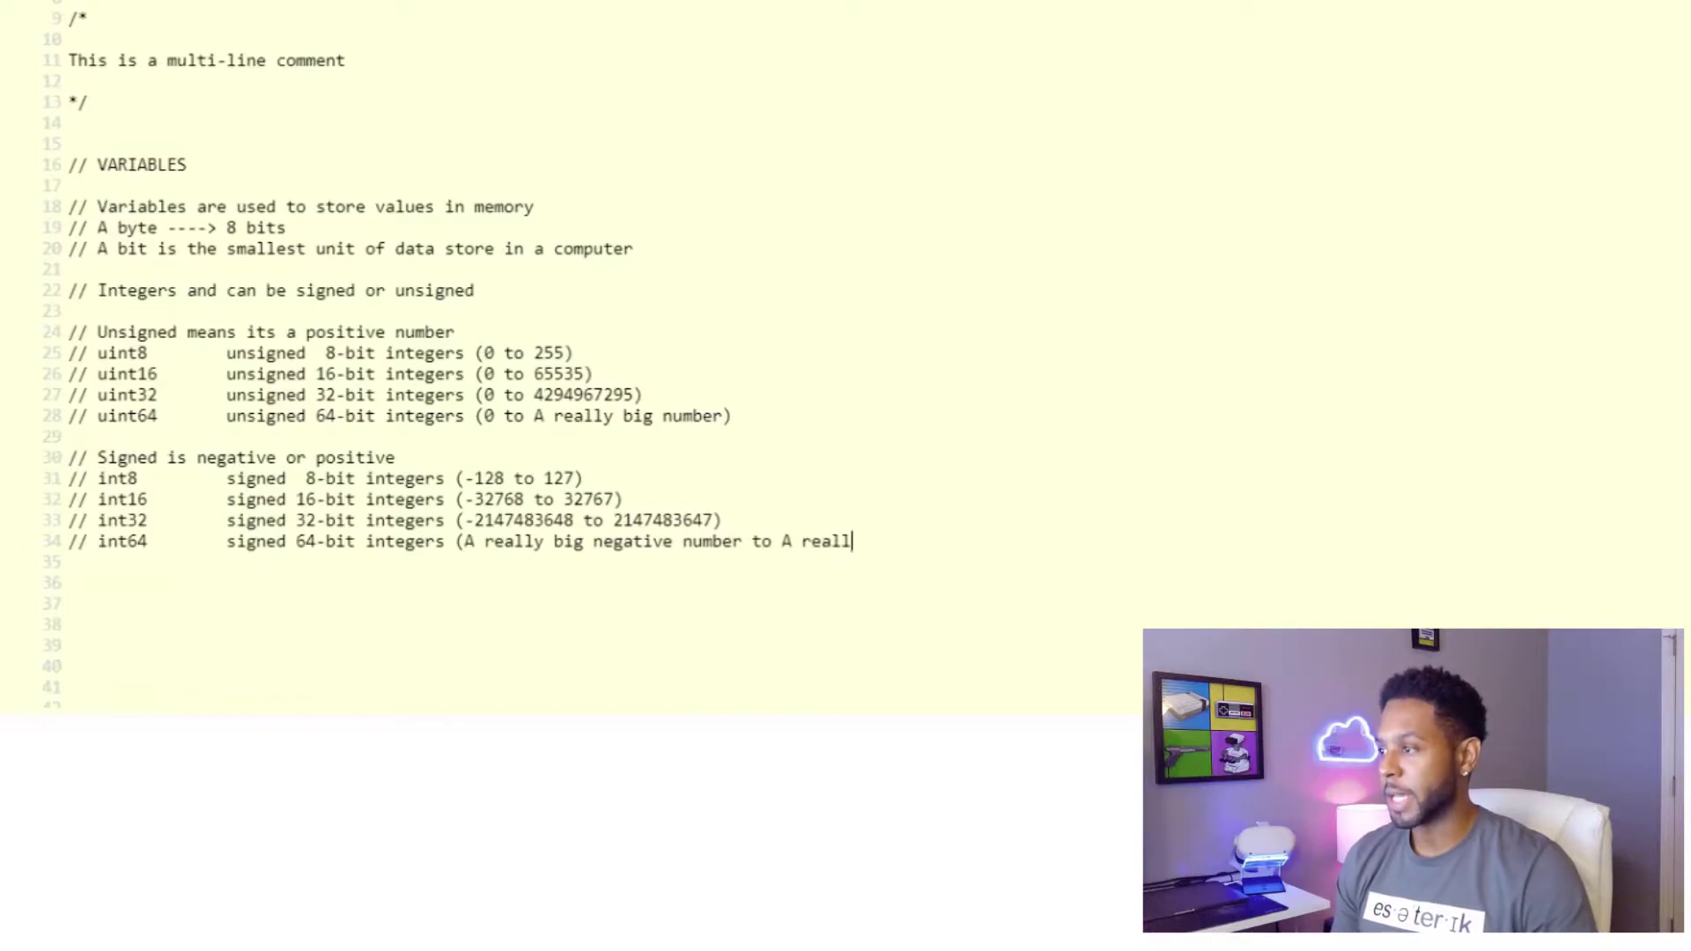
text(y large posit)
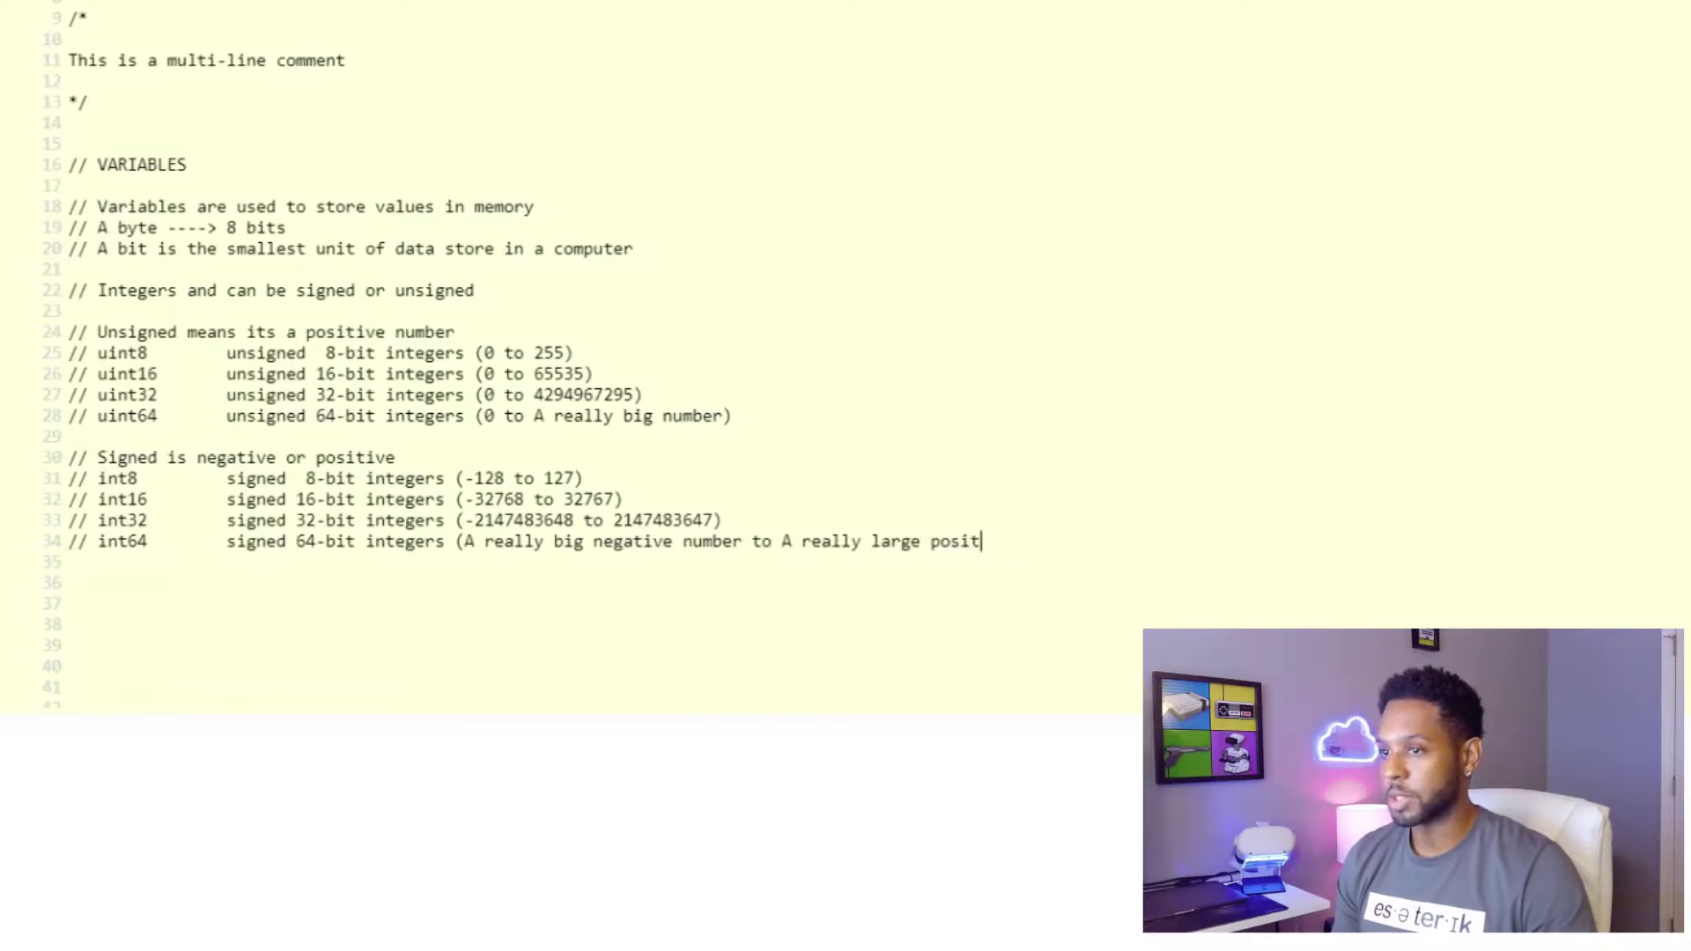
text(ive numbe)
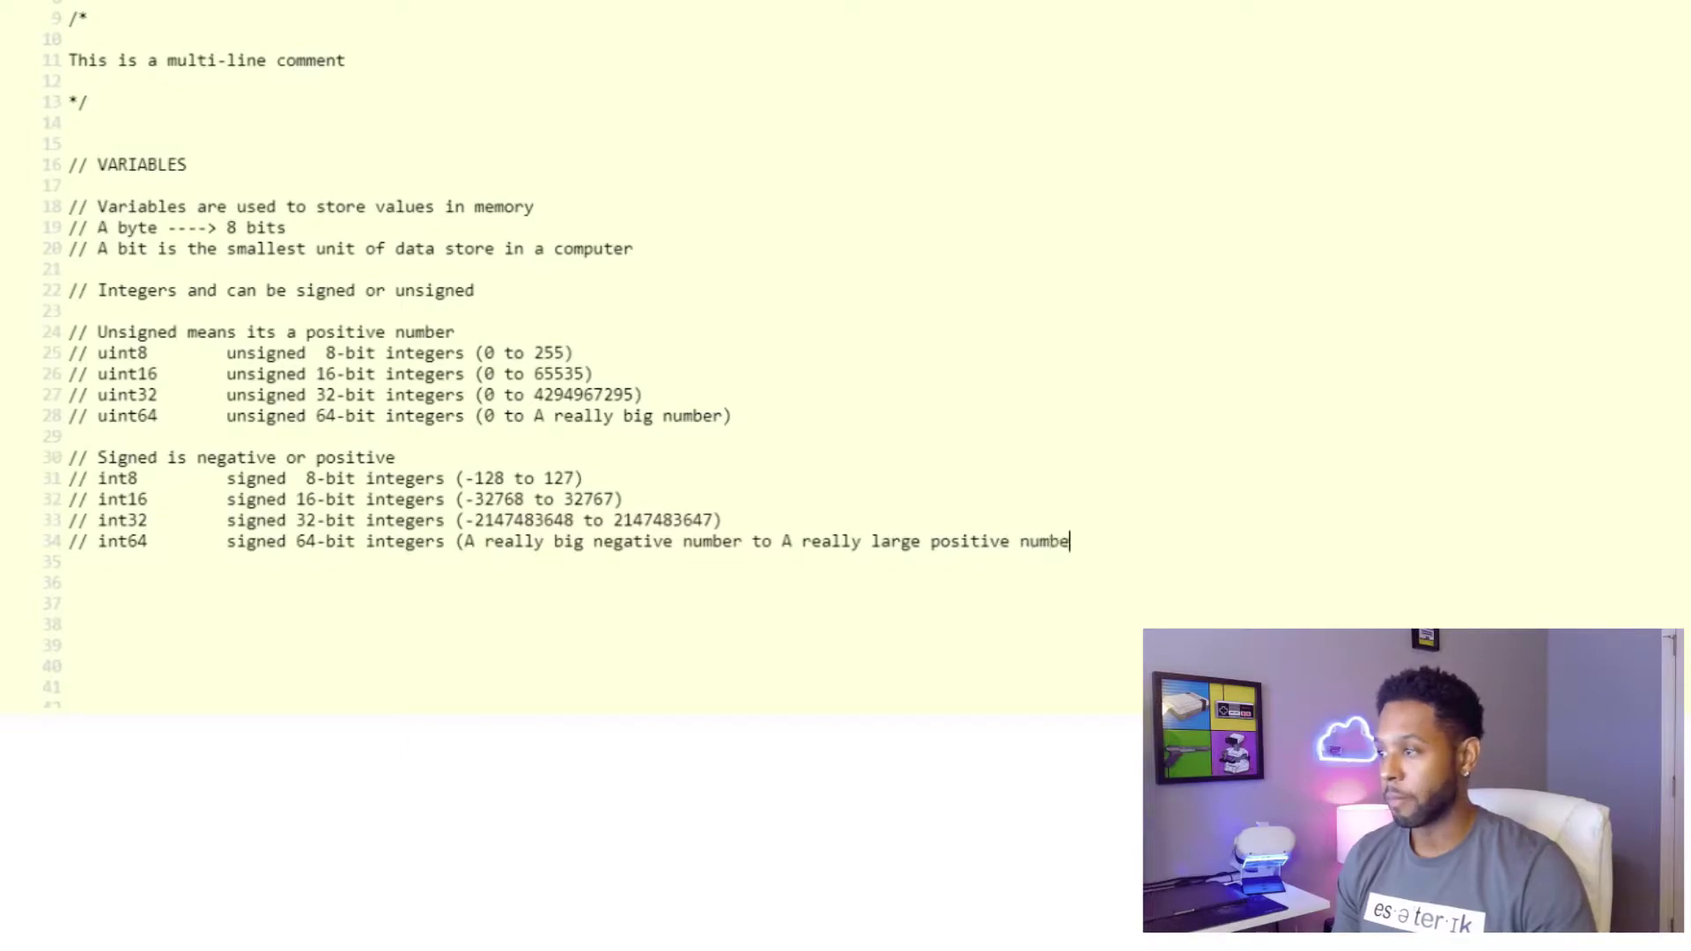
text(r))
key(Return)
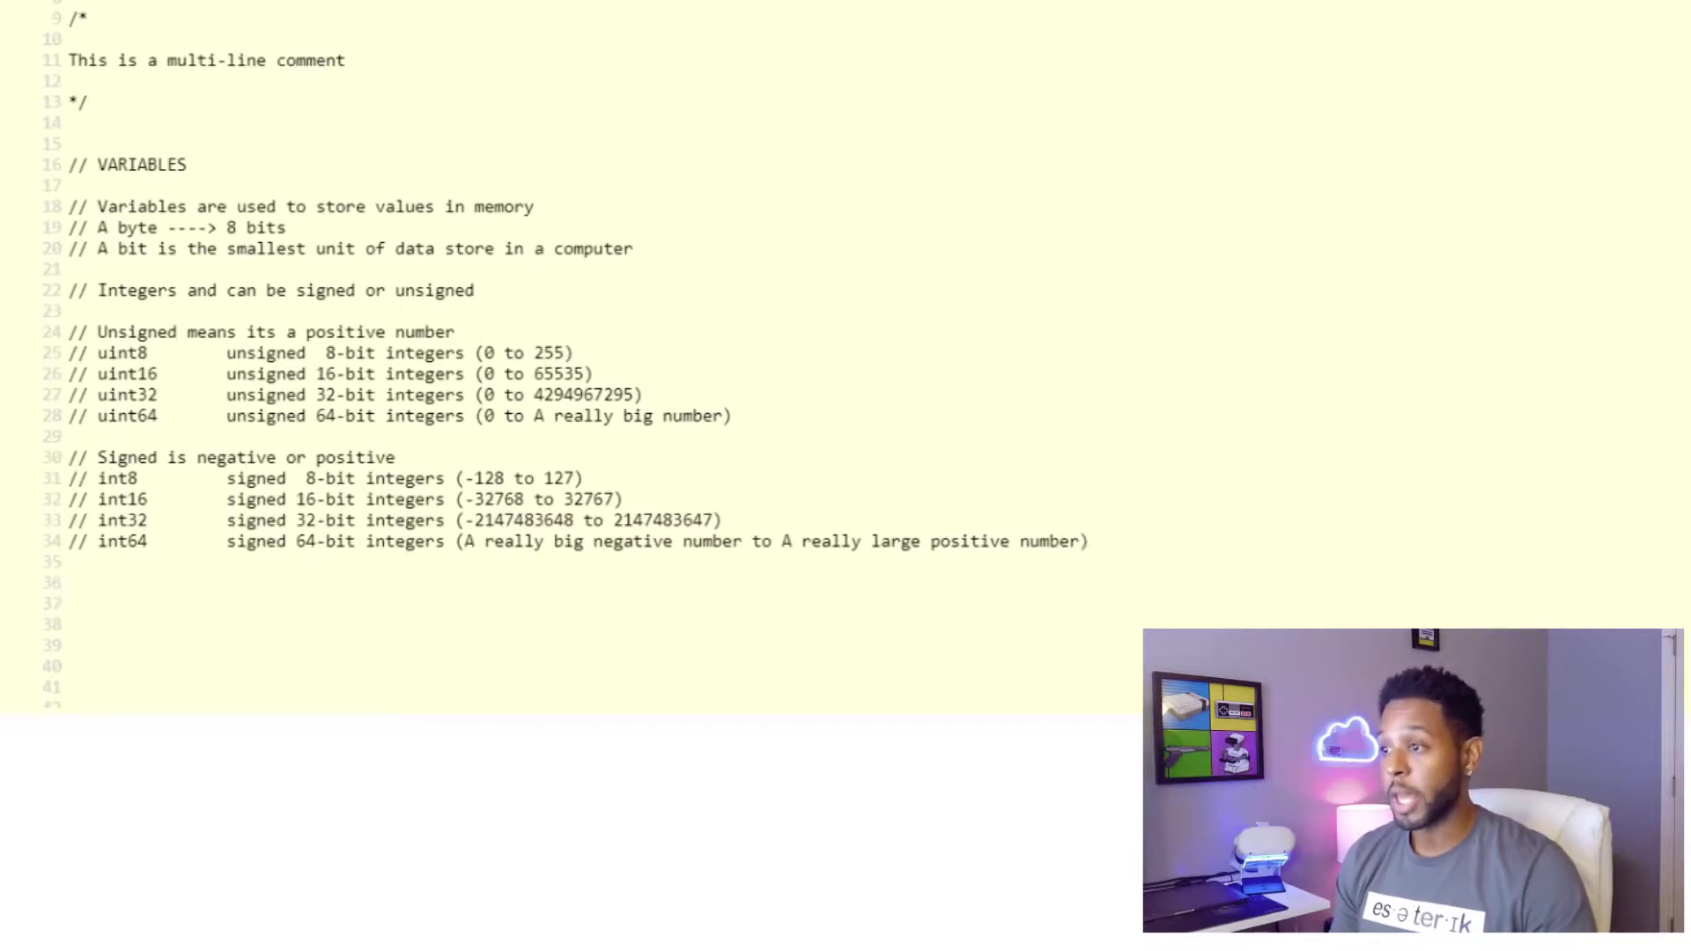
key(Return)
text(//uin)
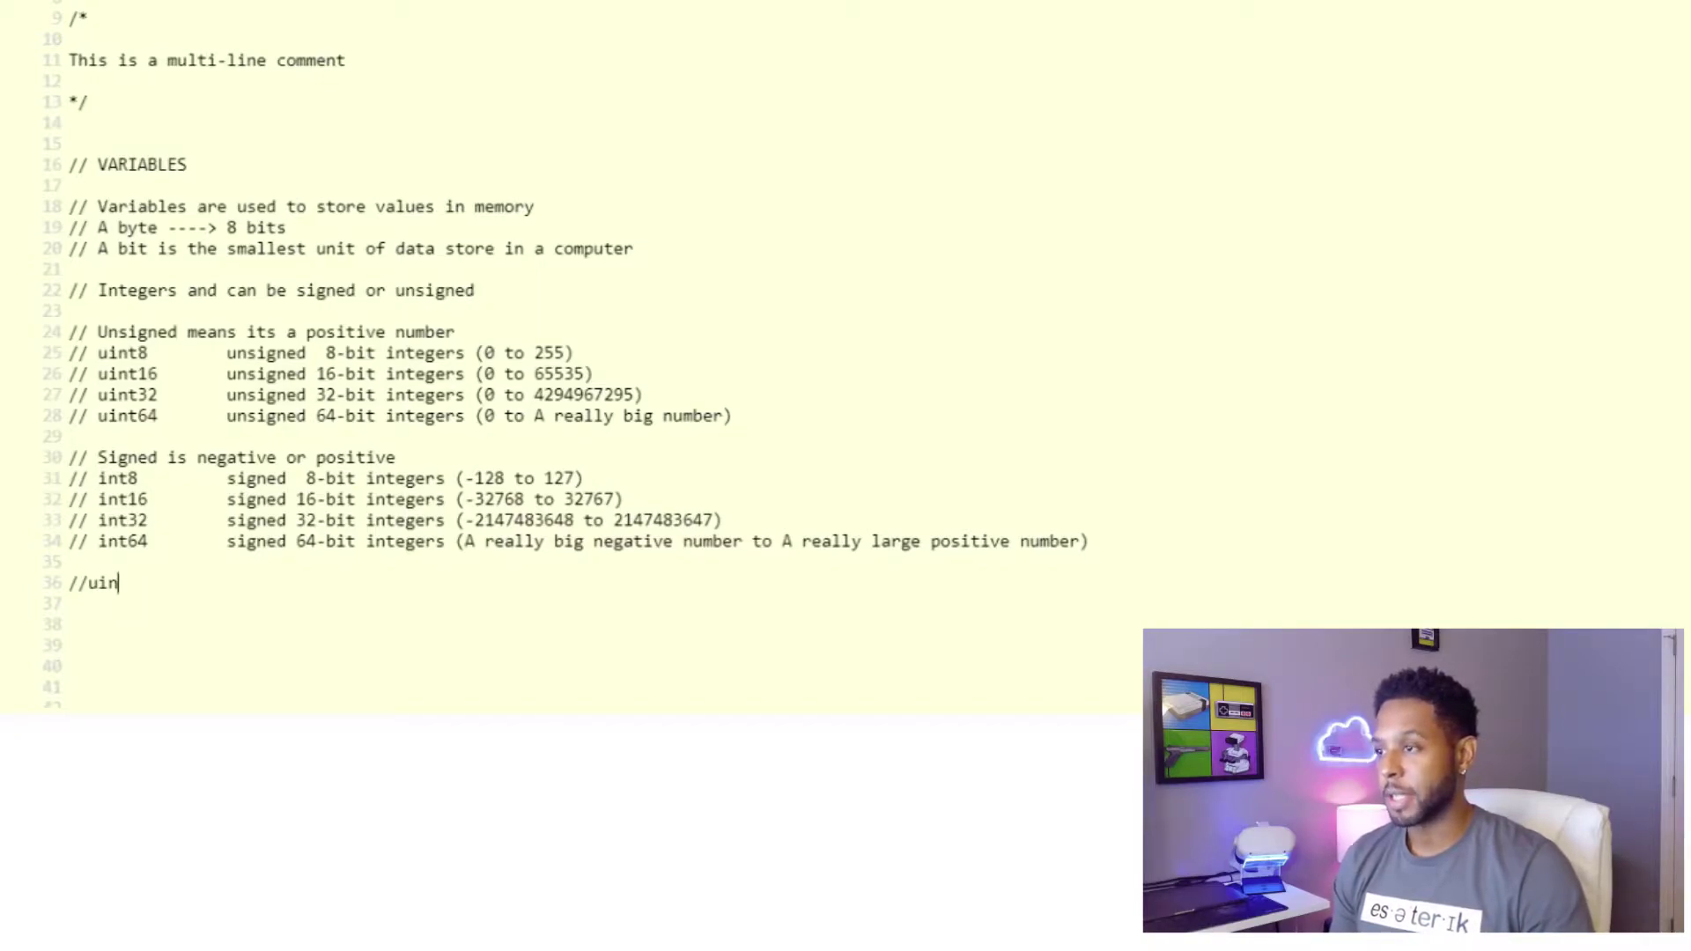
text(t		)
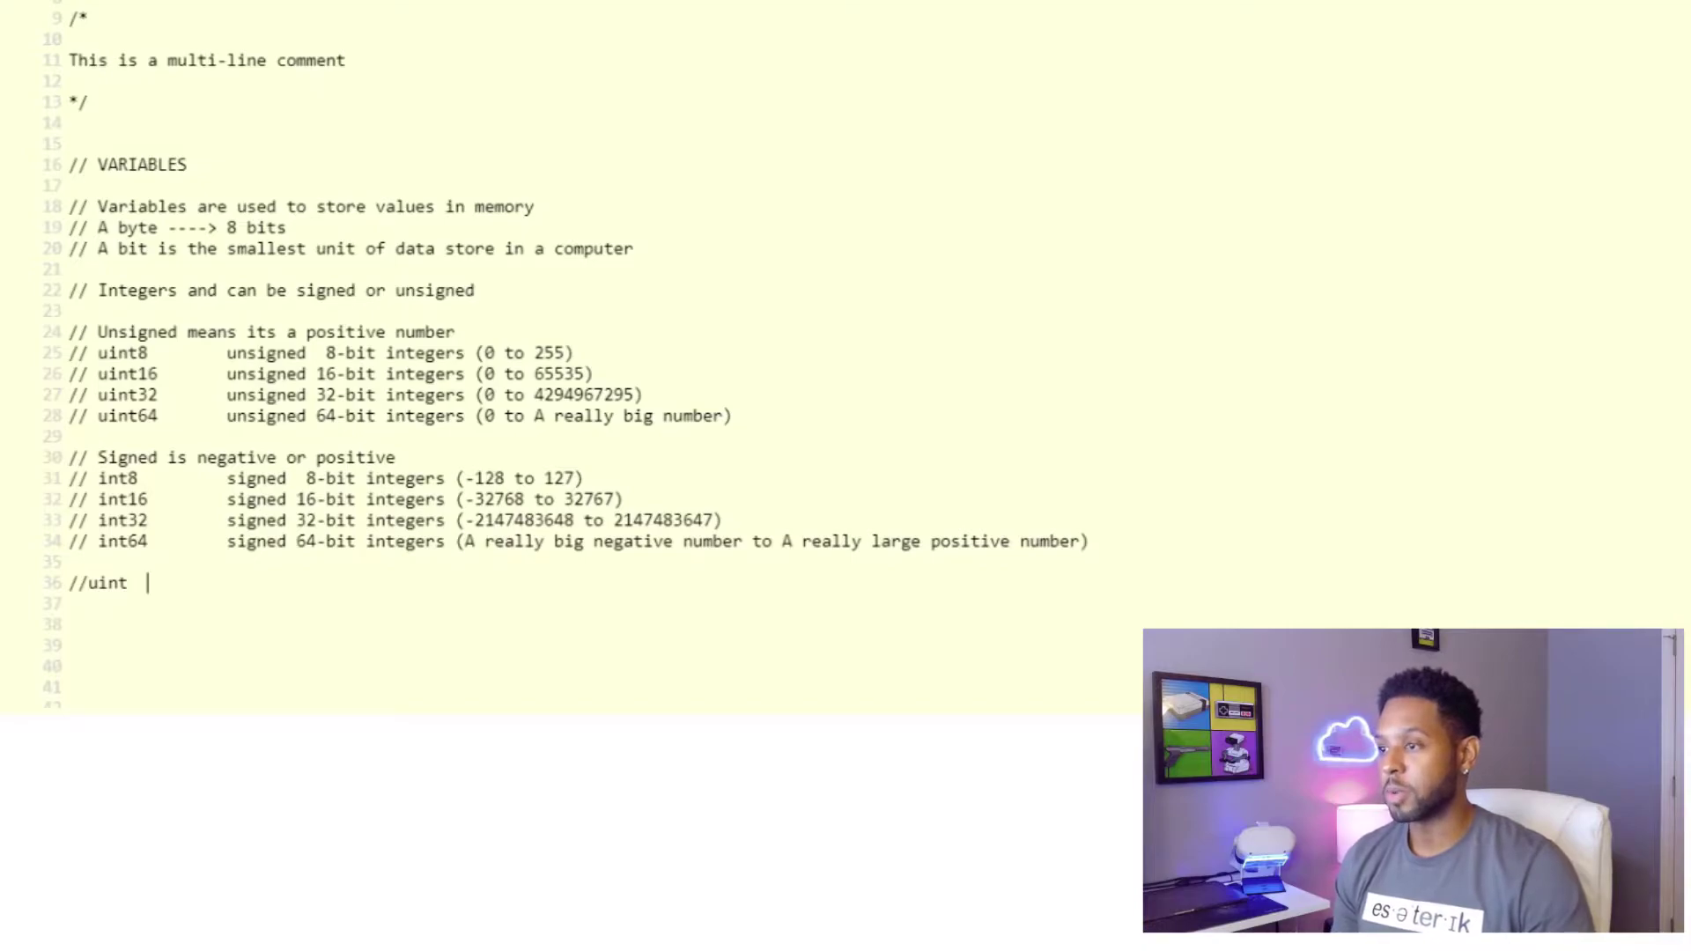
text(unsigned, either )
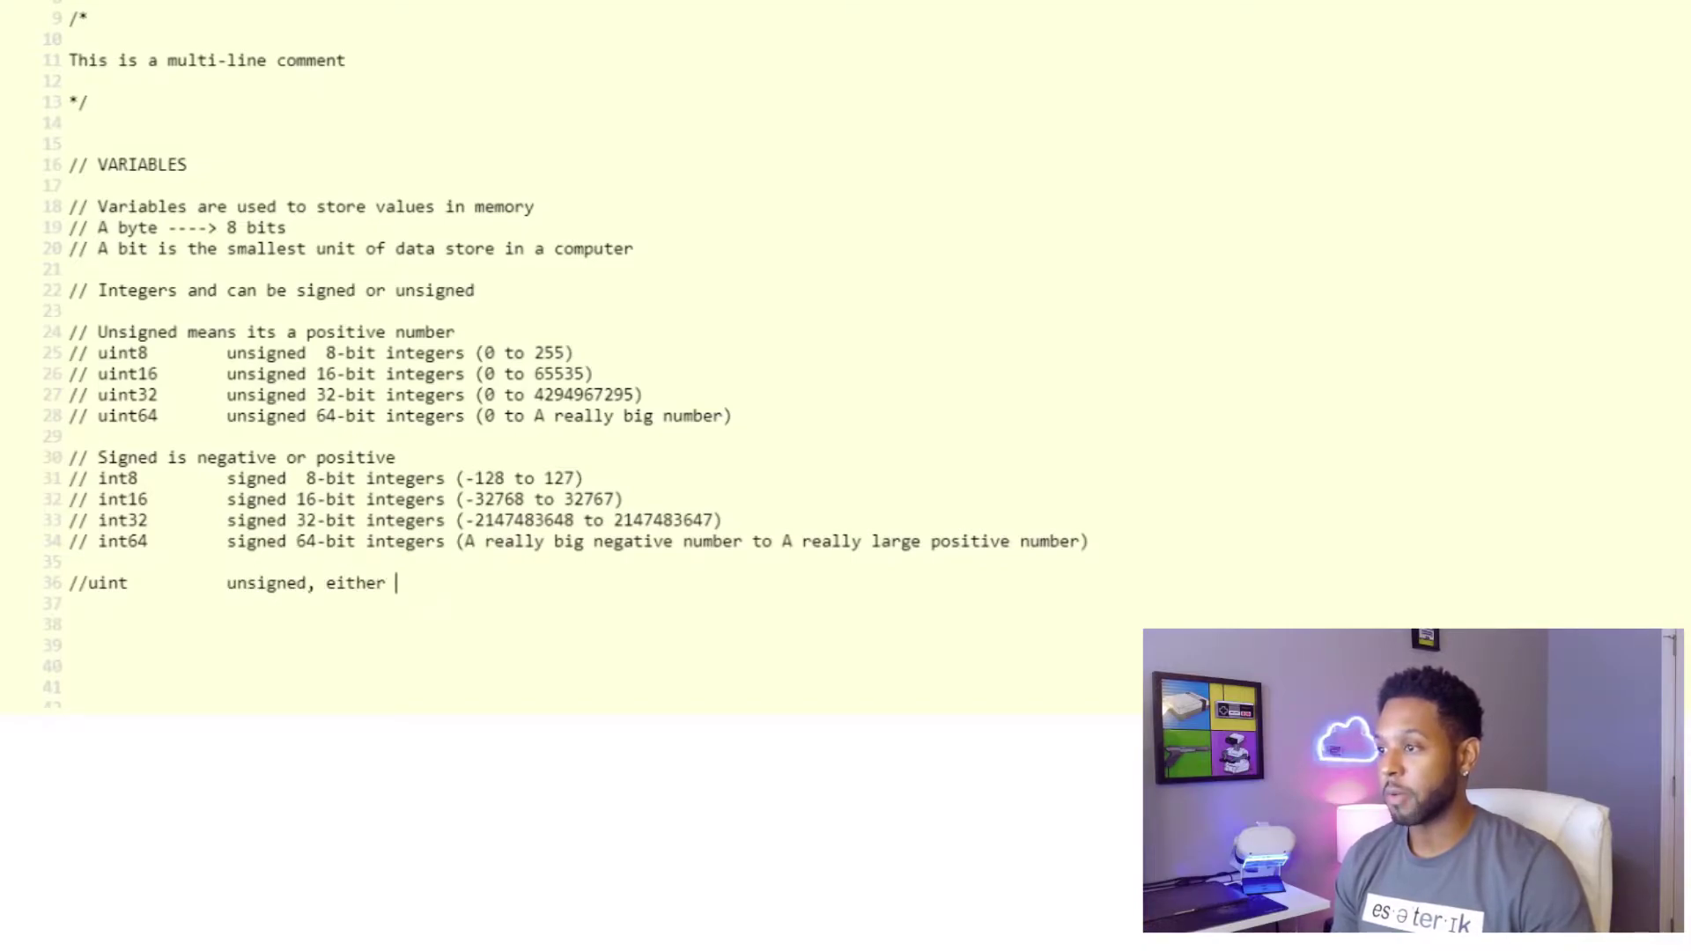
text(32 or 64 bits)
Add //uint and //int comments marking them unsigned and signed, 32 or 64 bits
key(Return)
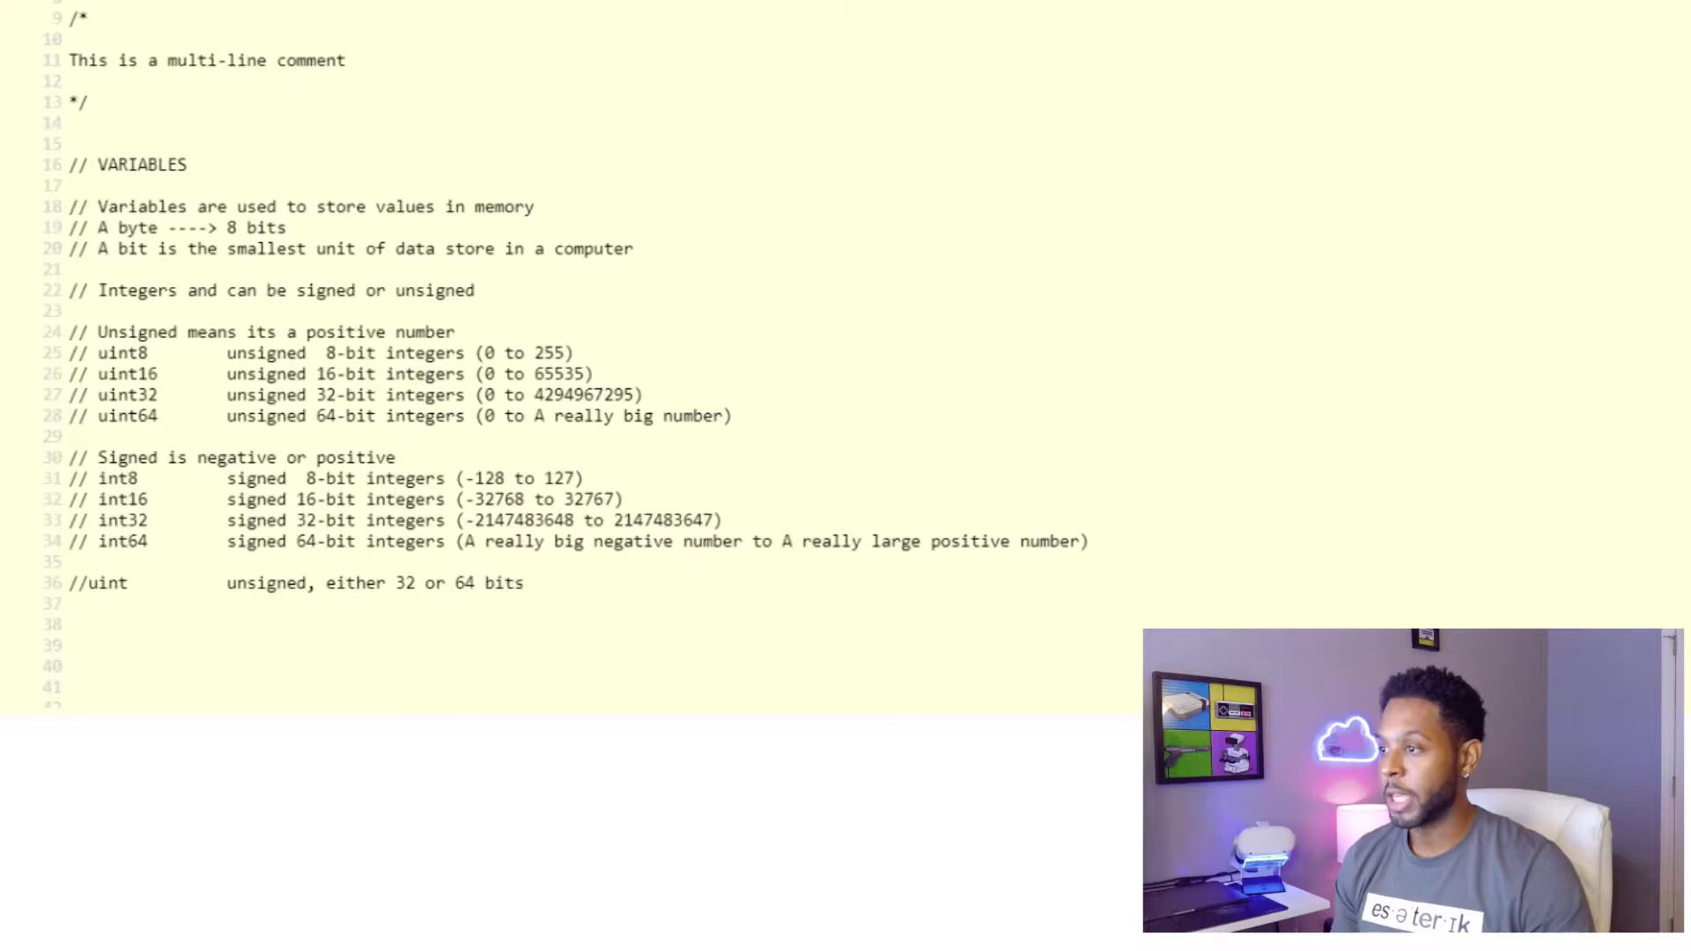
text(/int	)
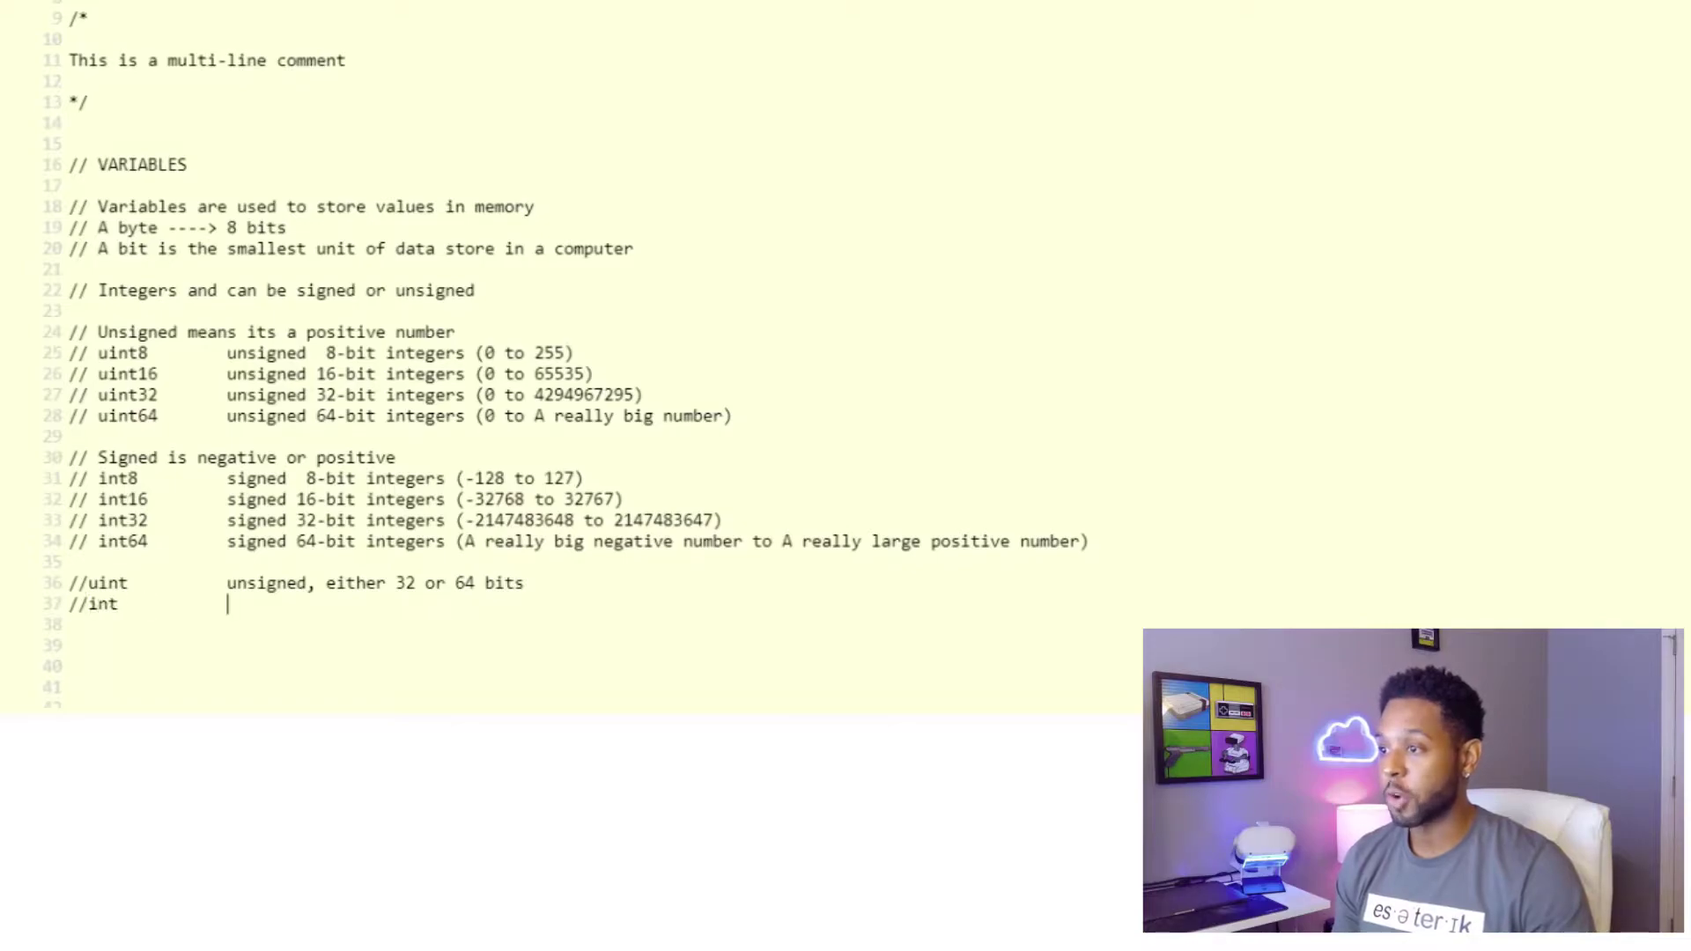
text(signed, either 32 or 6)
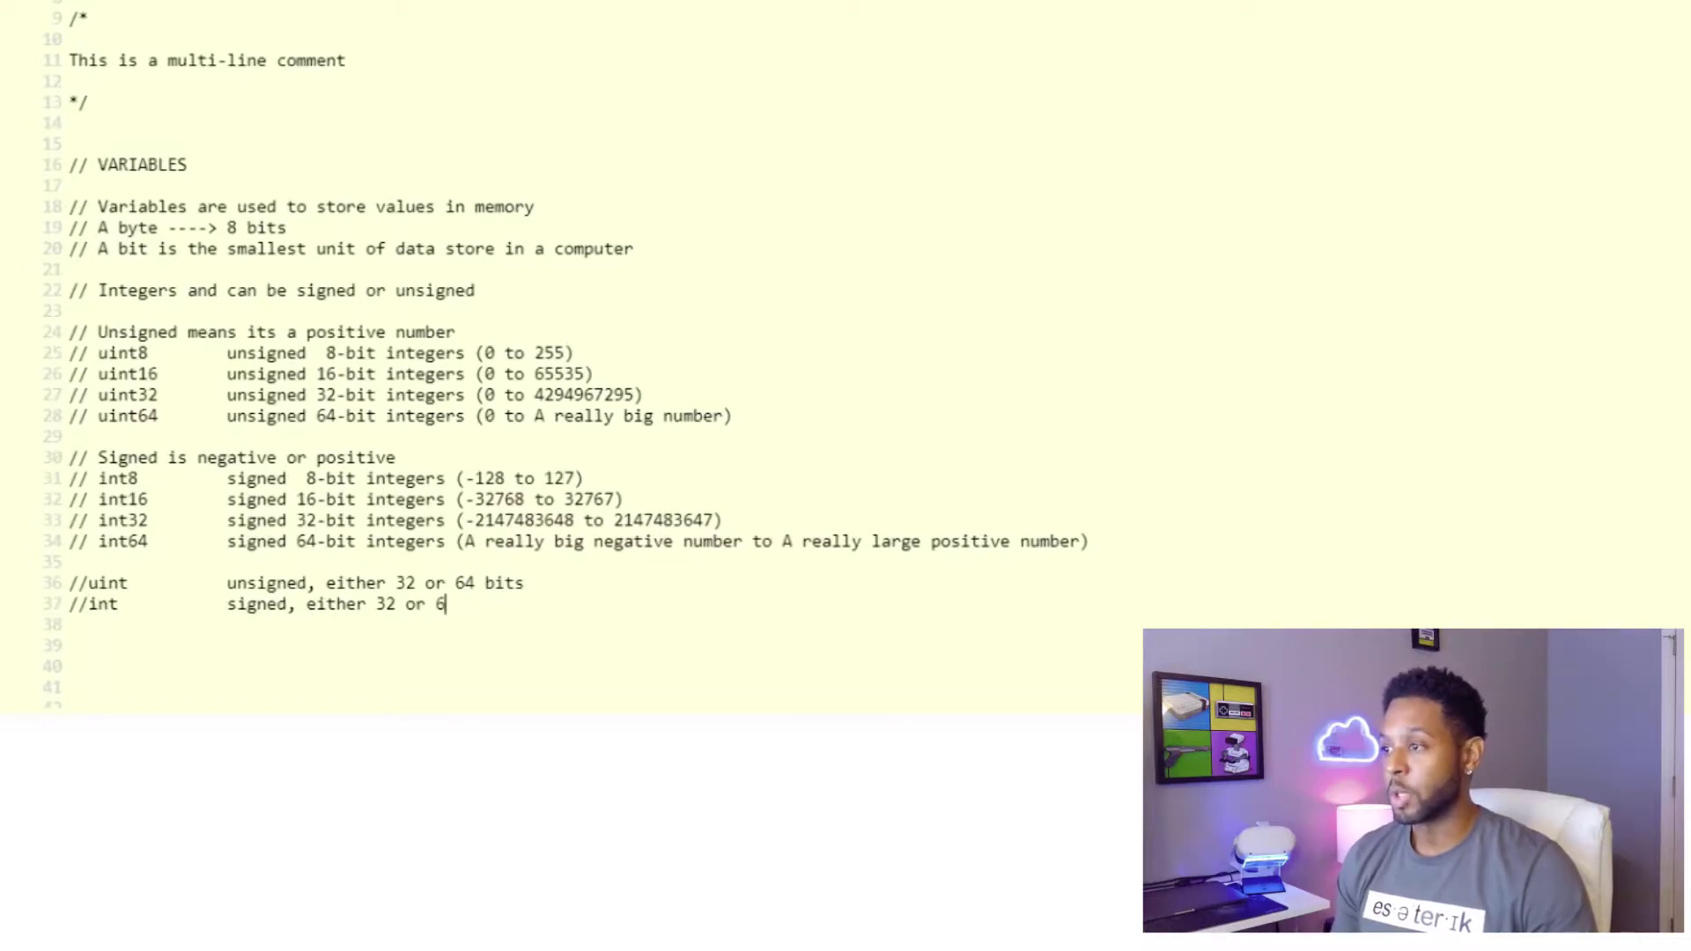
text(4 bits)
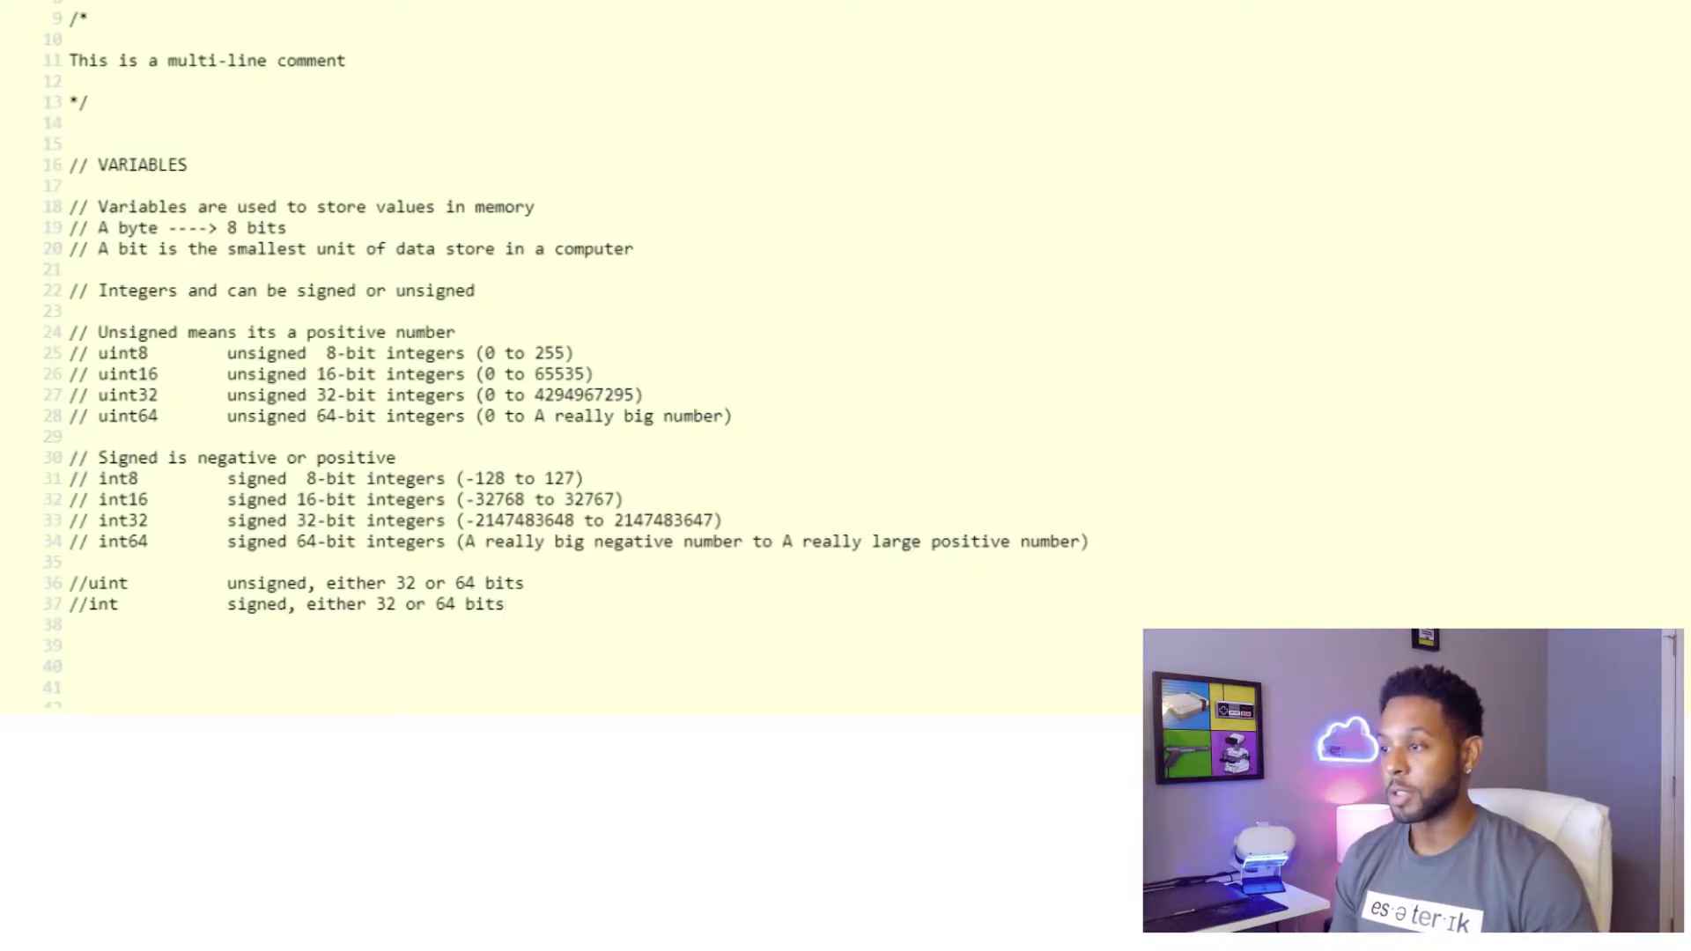
Add //float32 and //float64 comments, then //byte alias for uint8, and begin //rune alias
key(Return)
key(Return)
text(/)
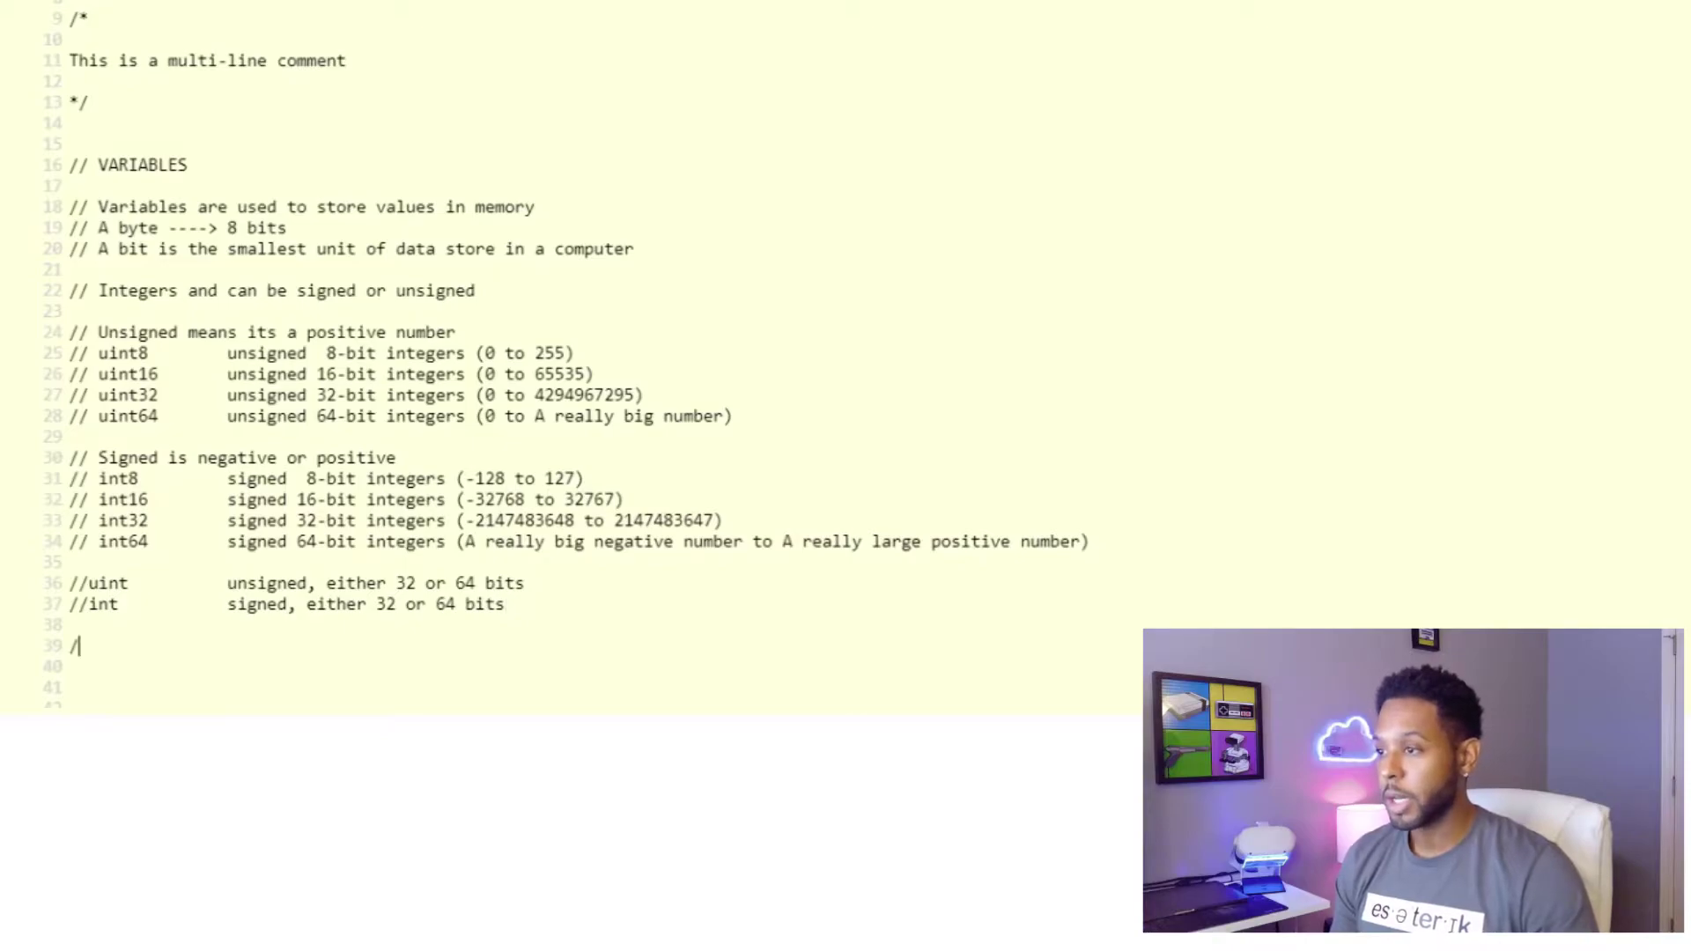
text(float3)
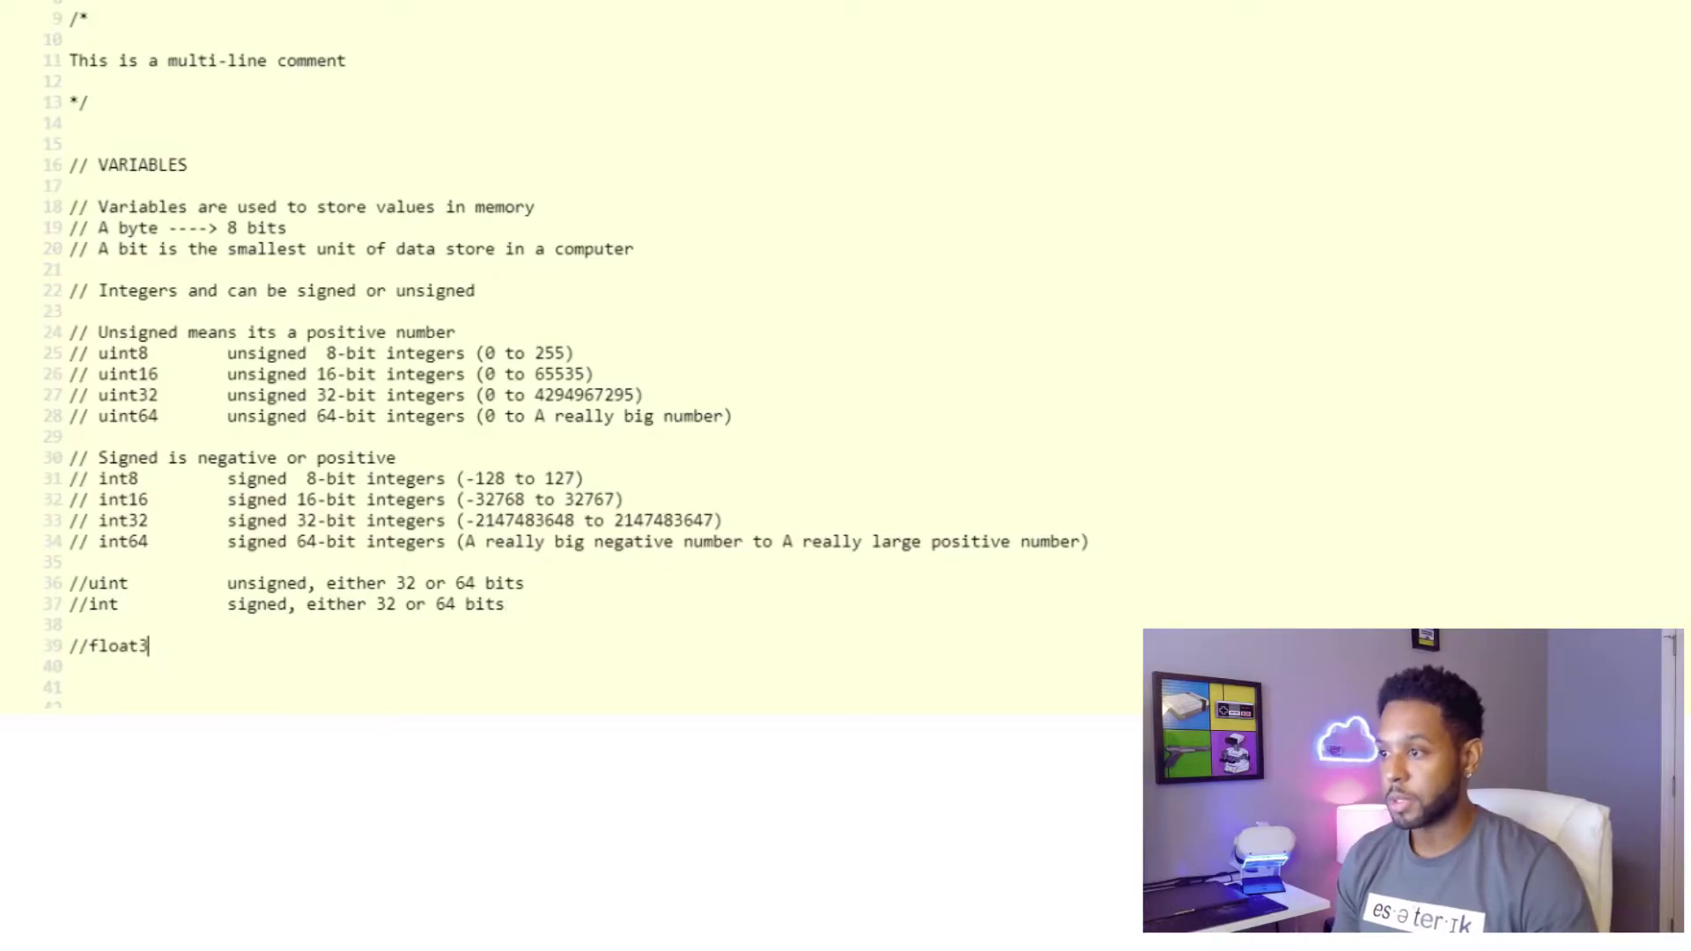
text(2	32-bit floating-po)
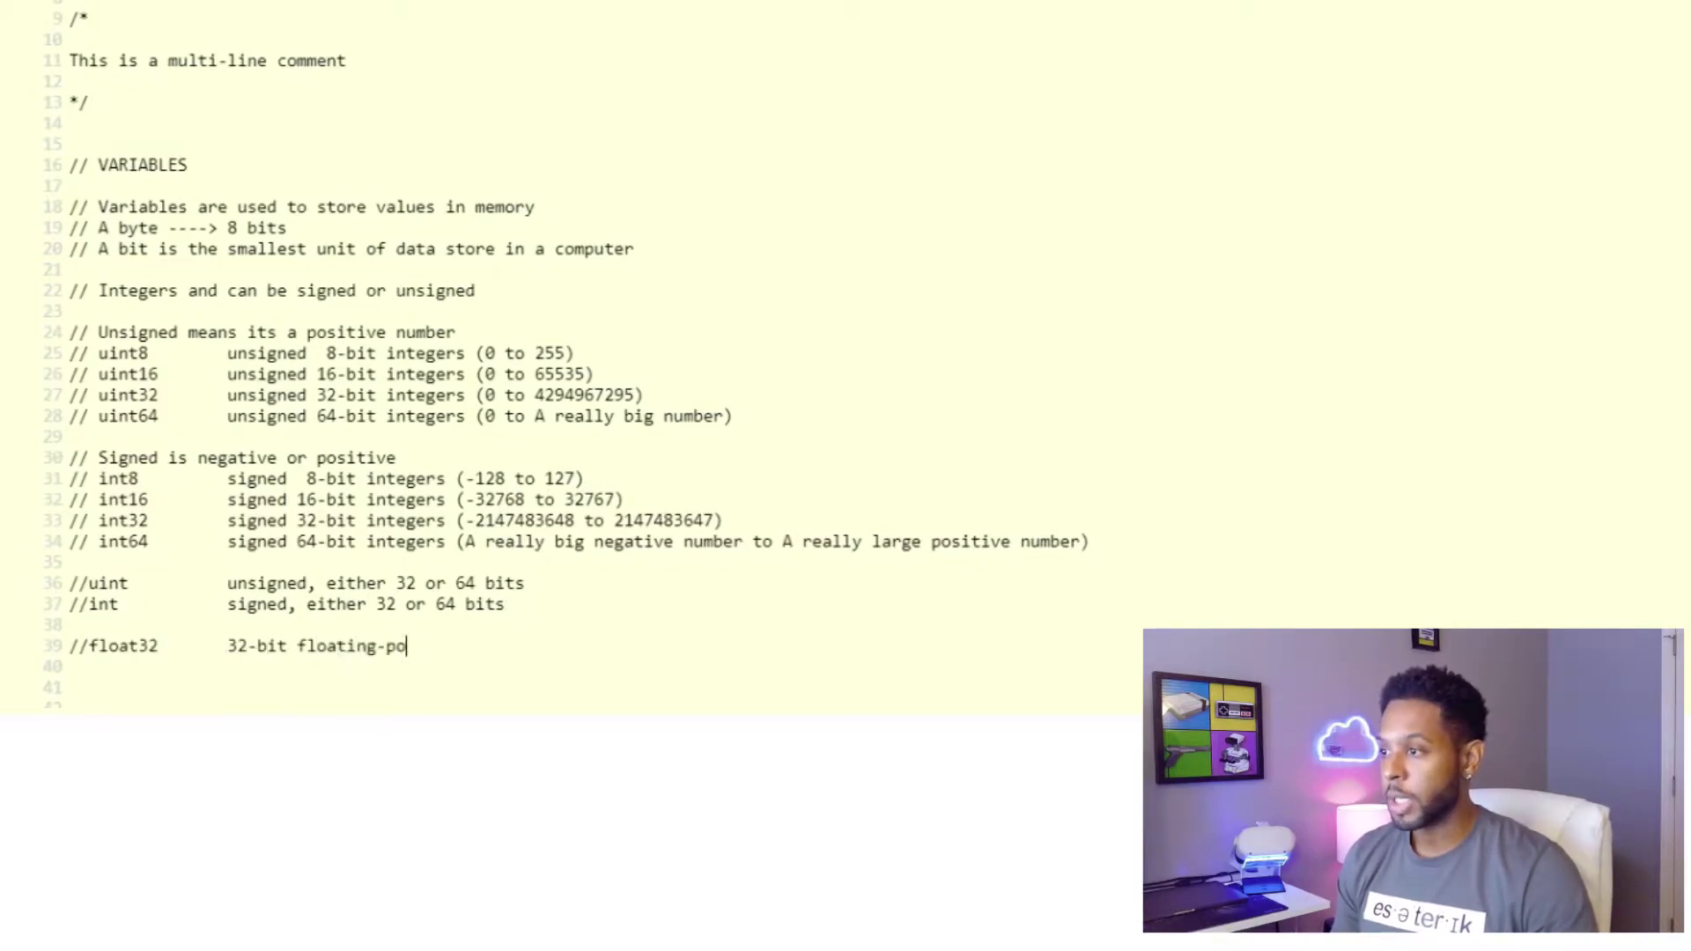
text(int numbers (1.24)
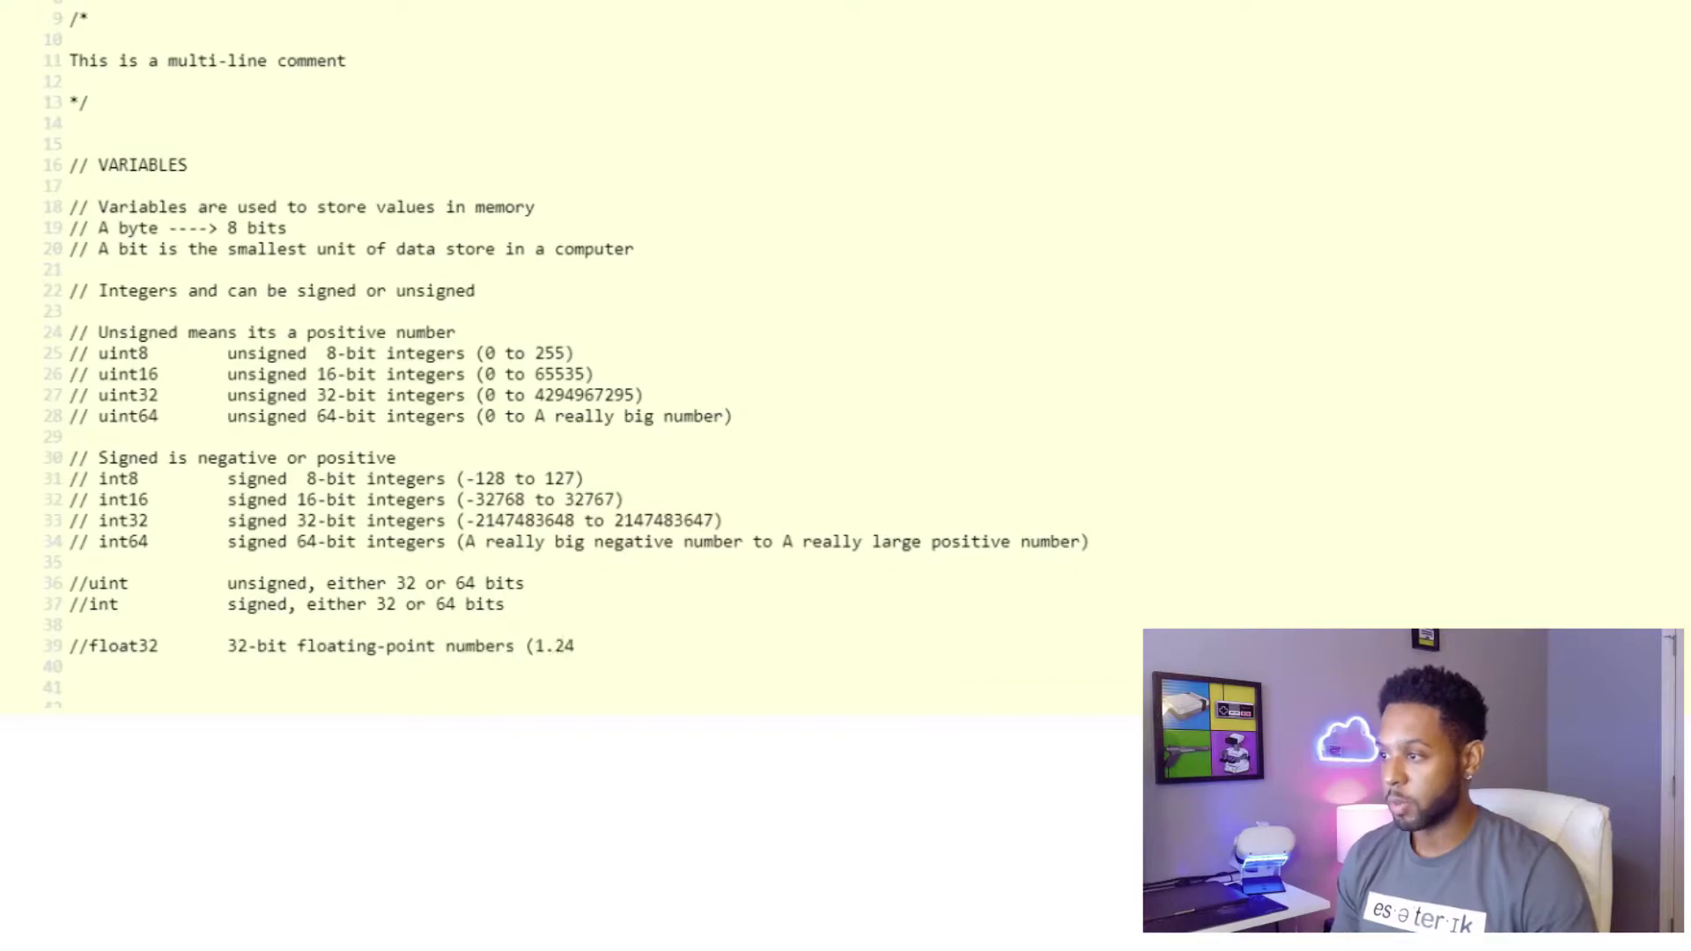
text())
key(Return)
text(//float64	)
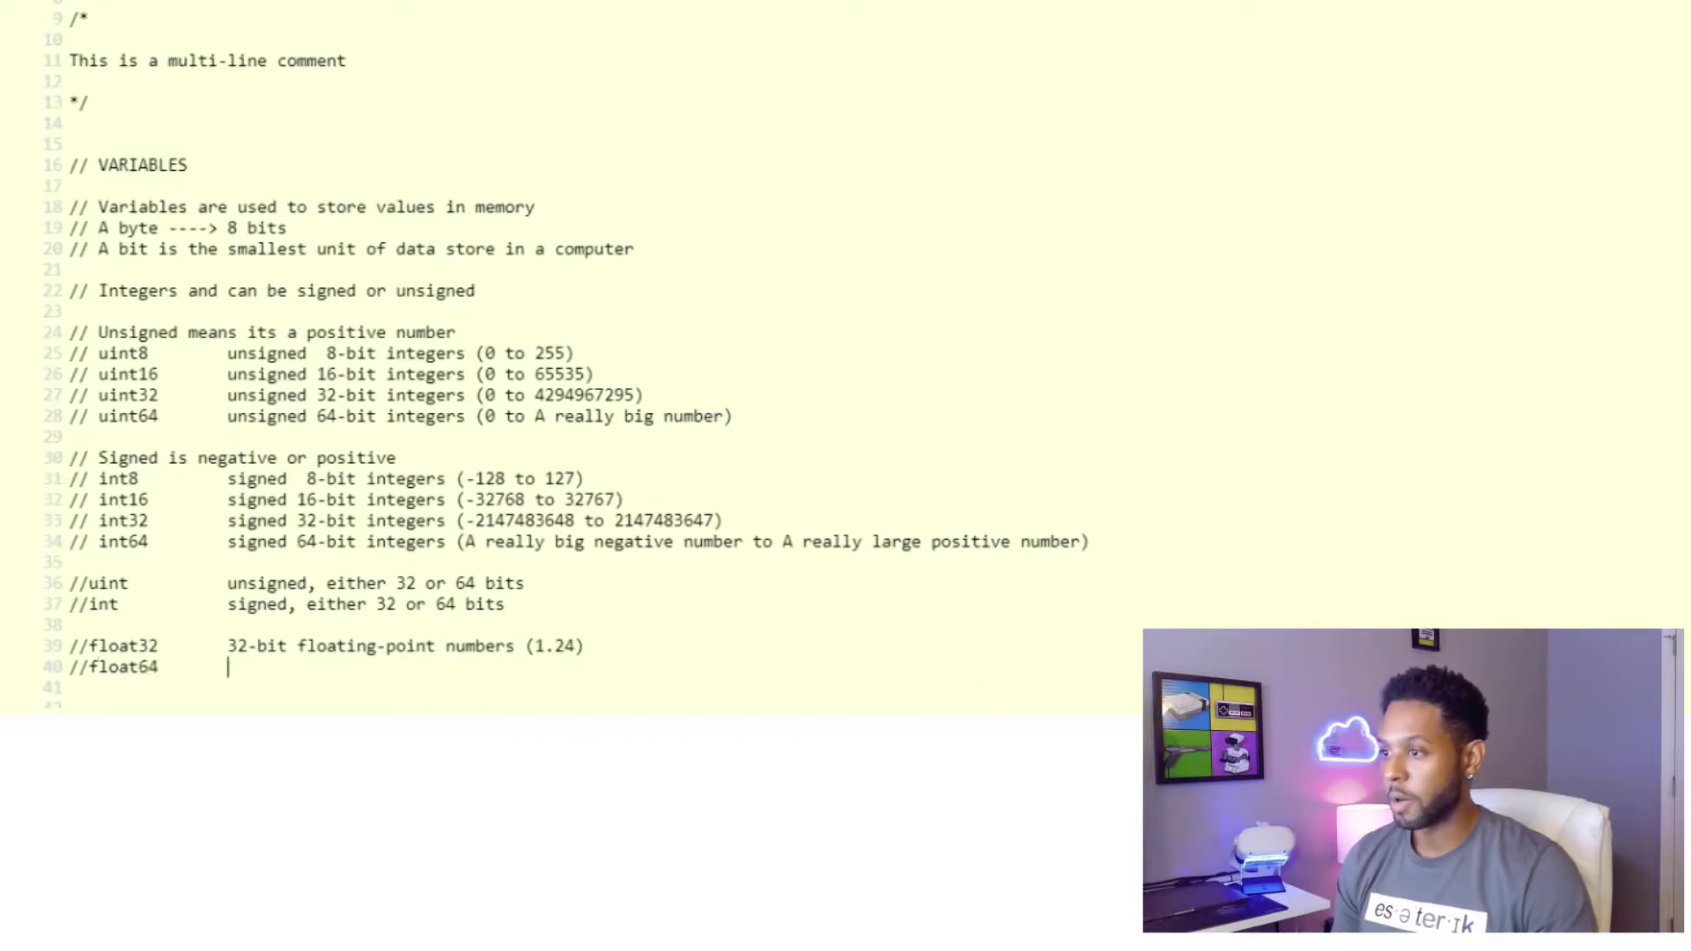
text(64-bit floating-point nu)
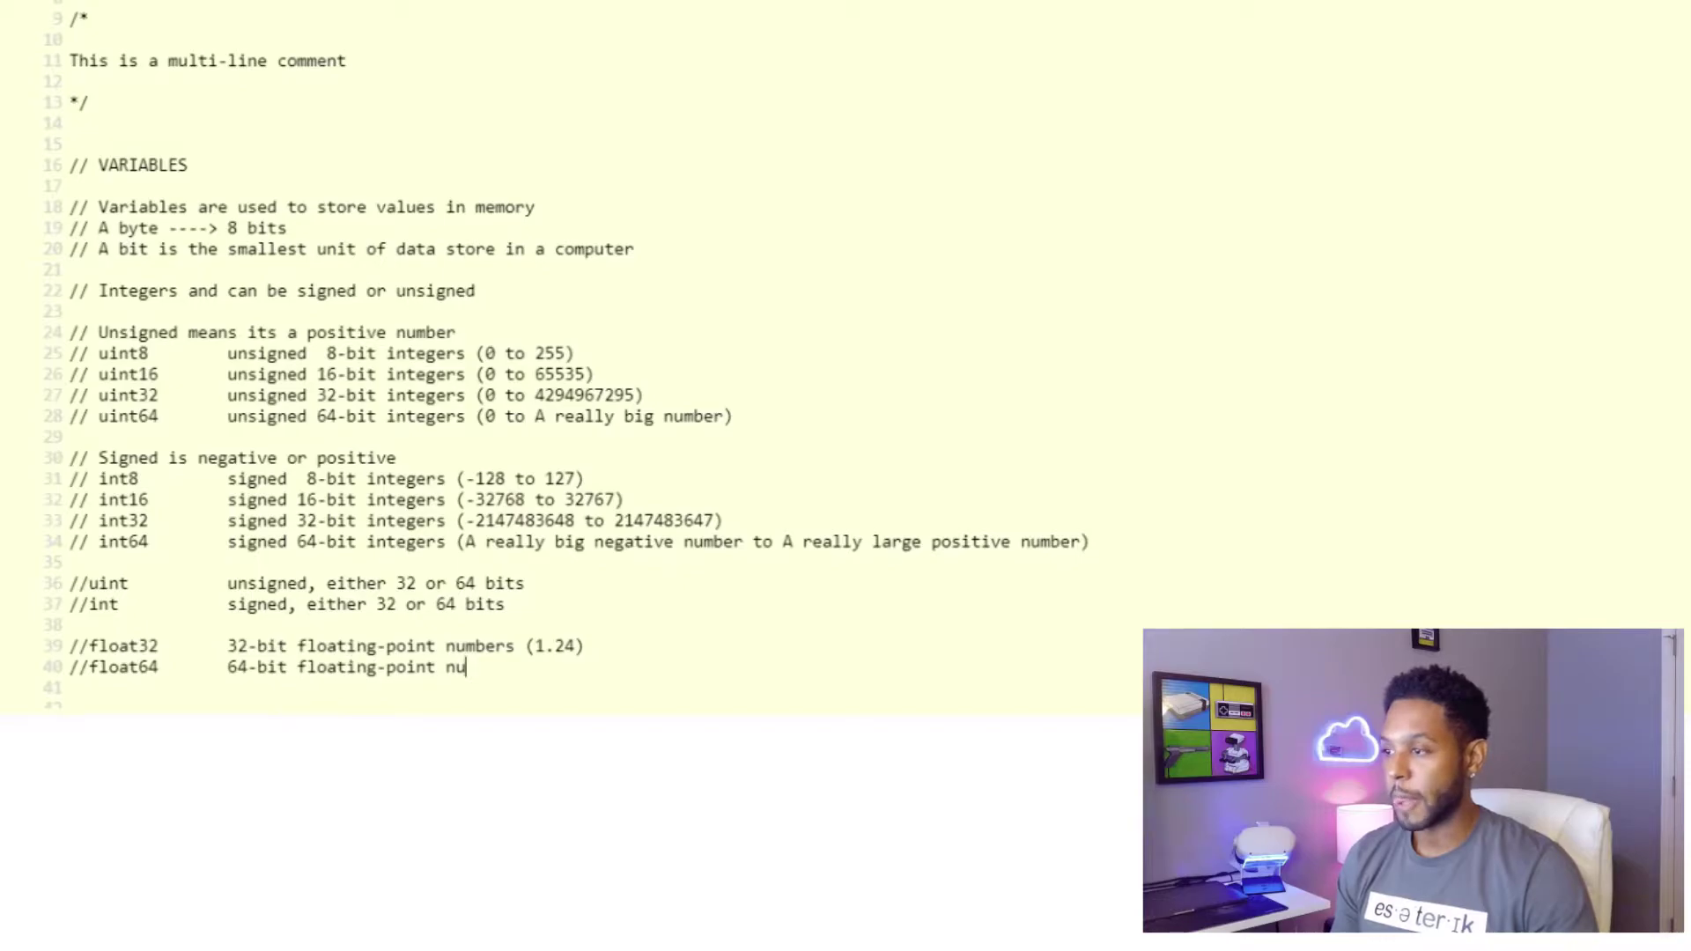
text(mbers)
key(Return)
key(Return)
text(//)
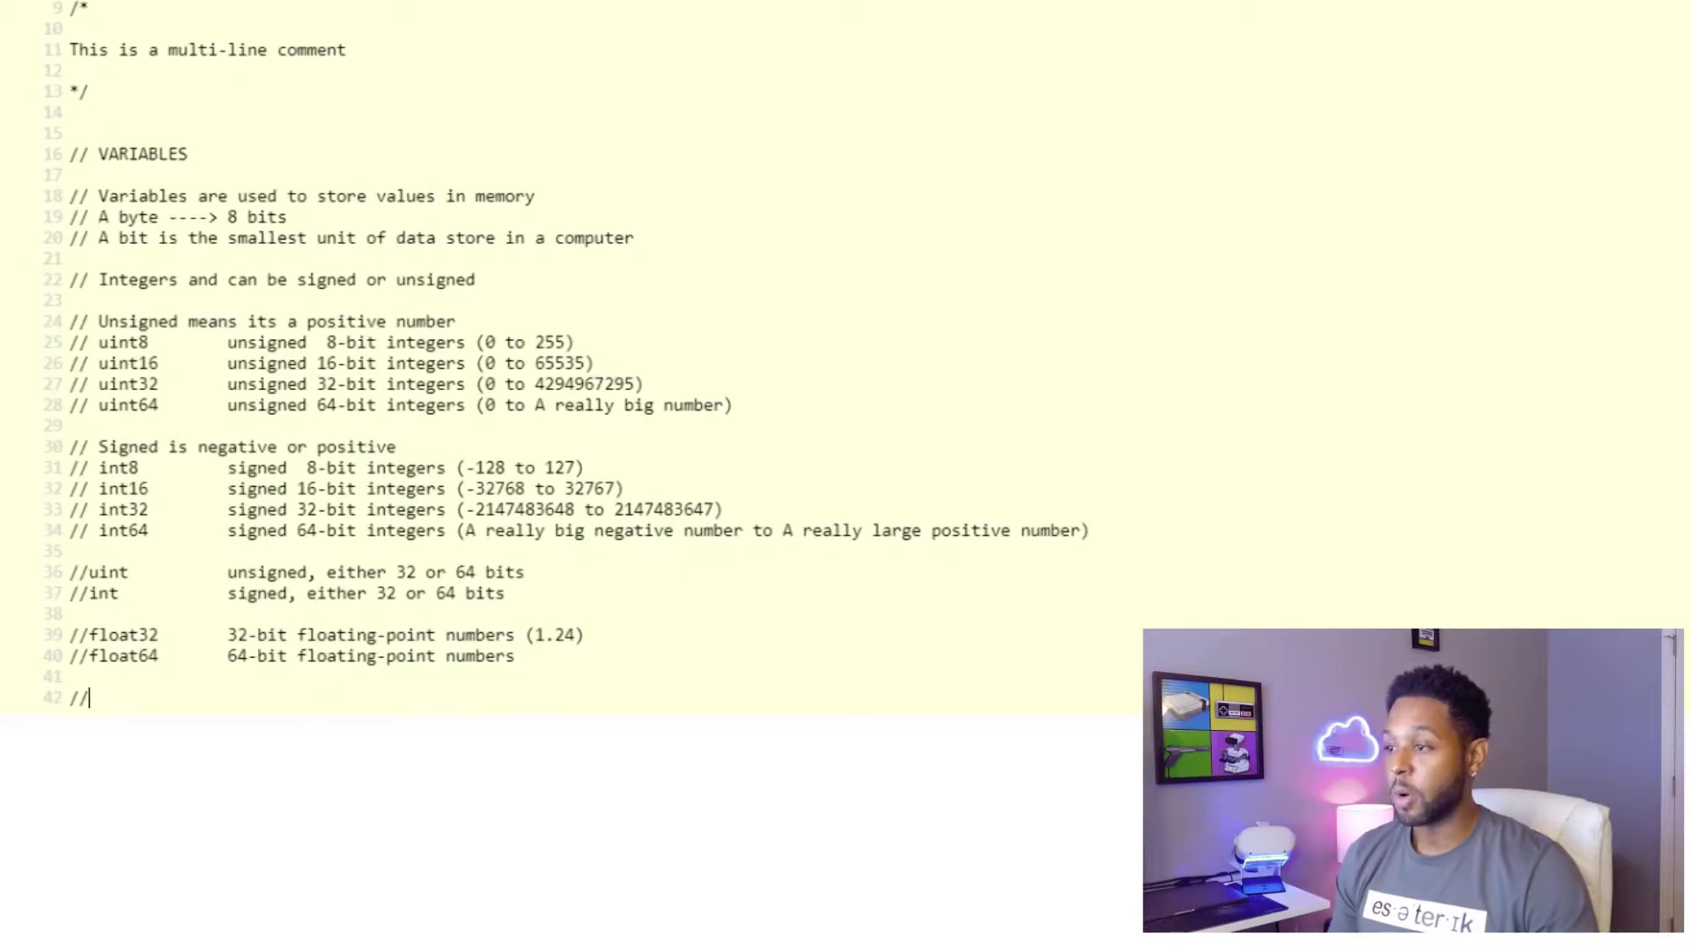
text(byte	a)
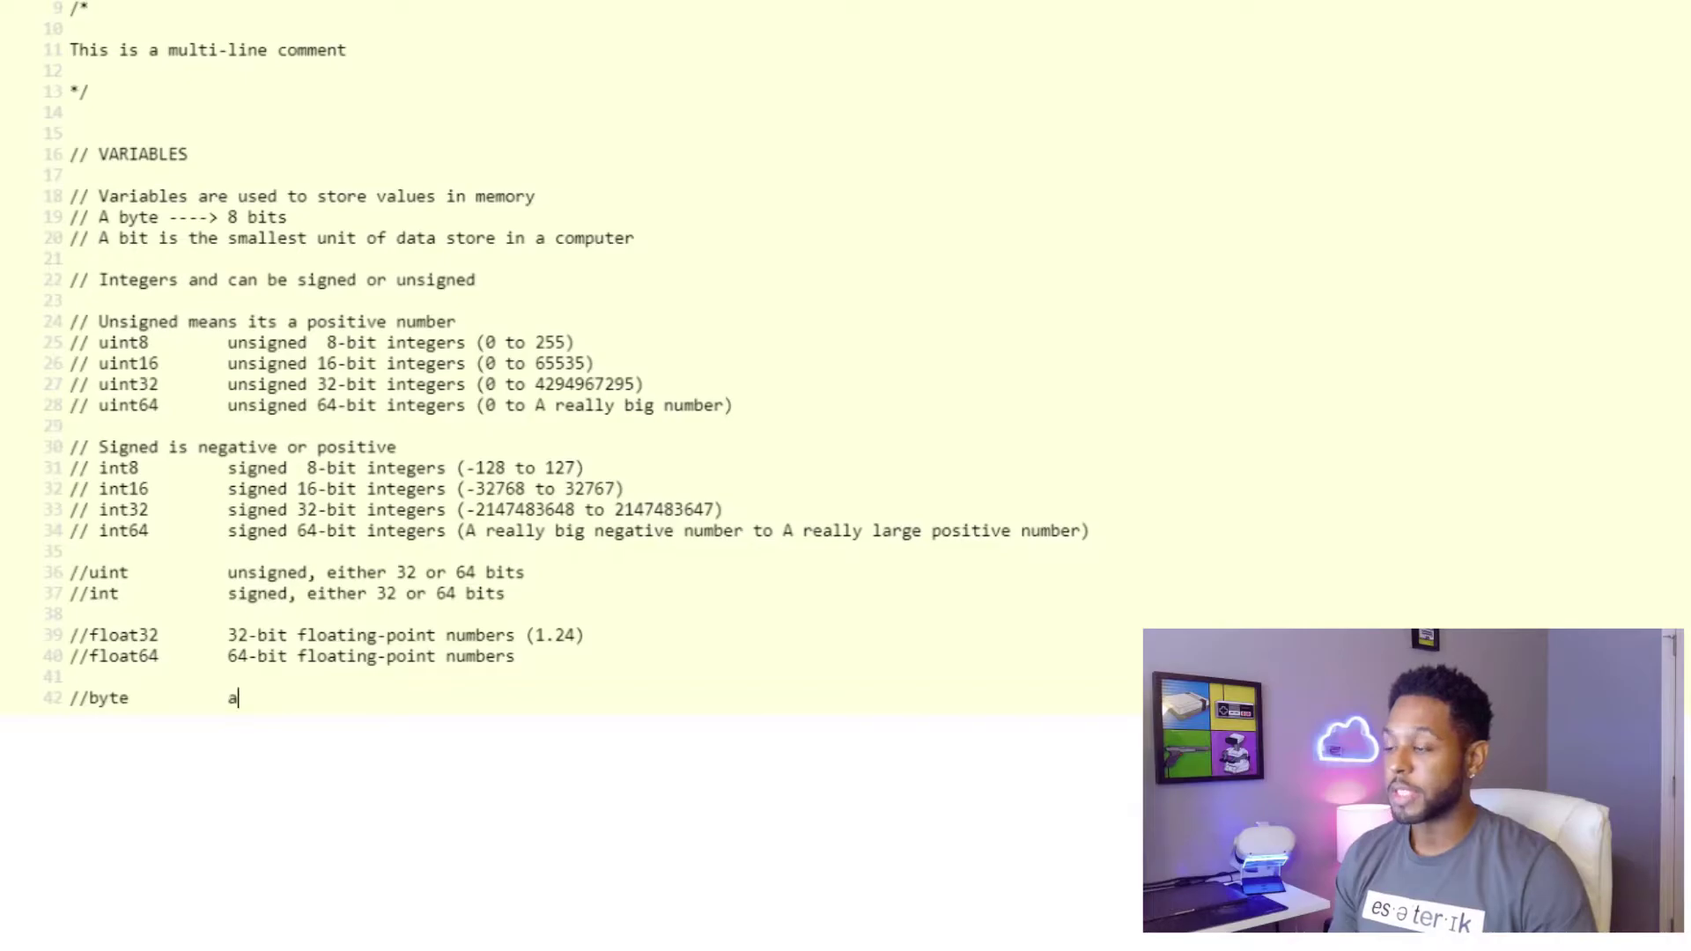
text(lias for )
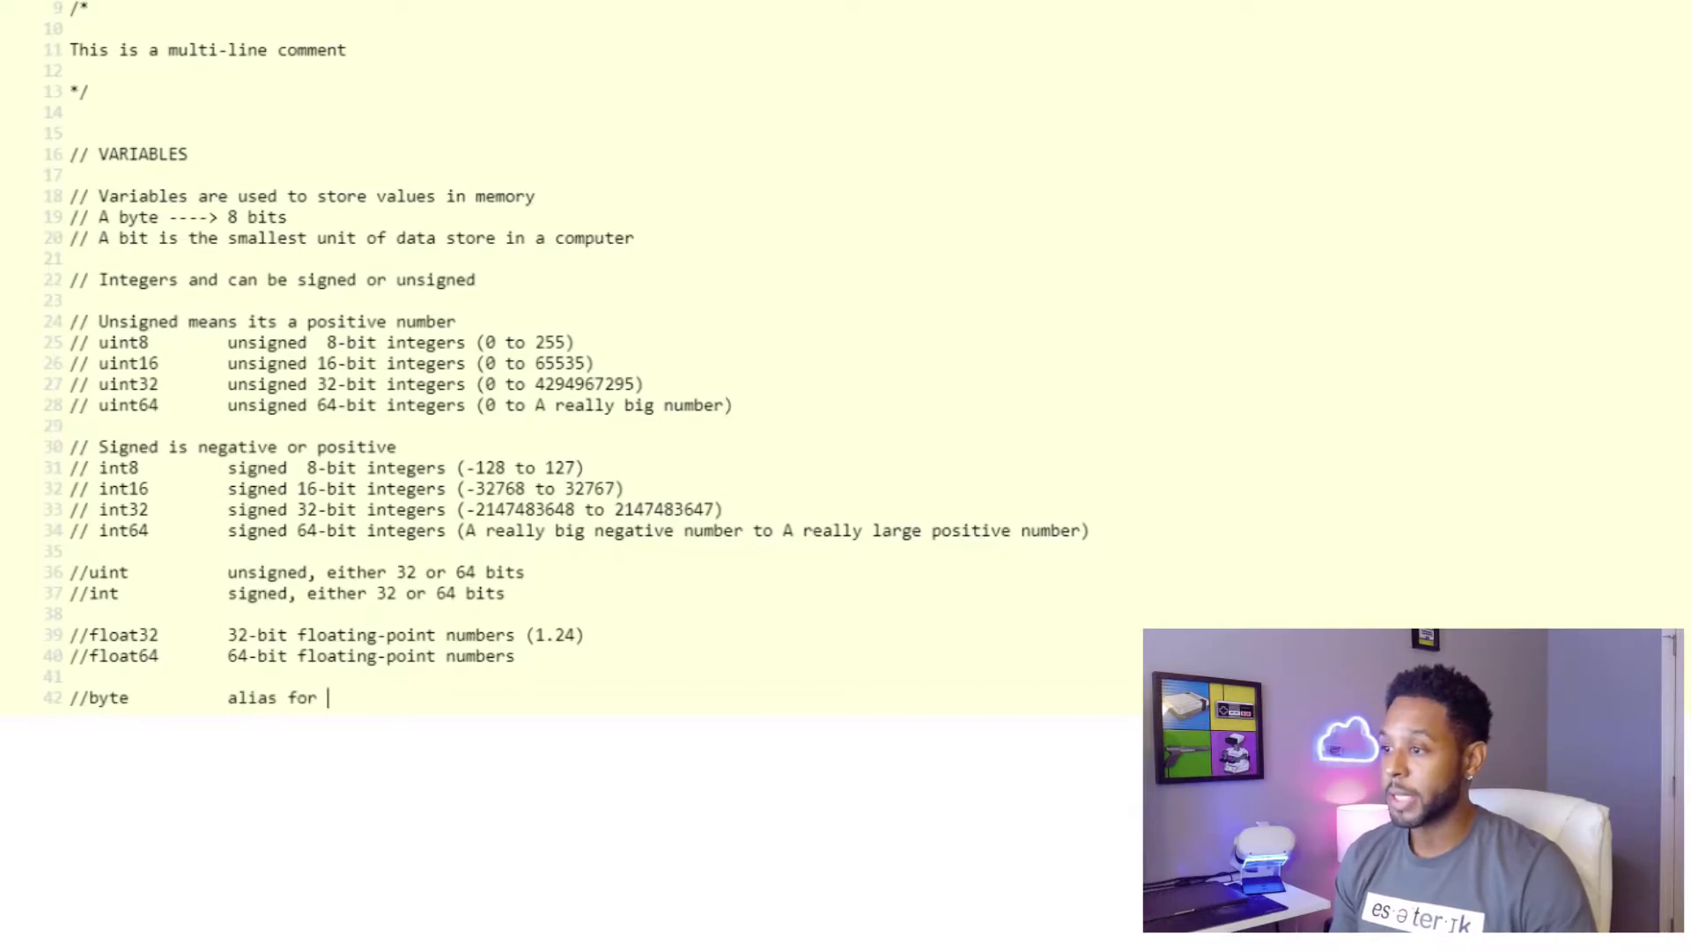
text(uint8)
key(Return)
text(//r)
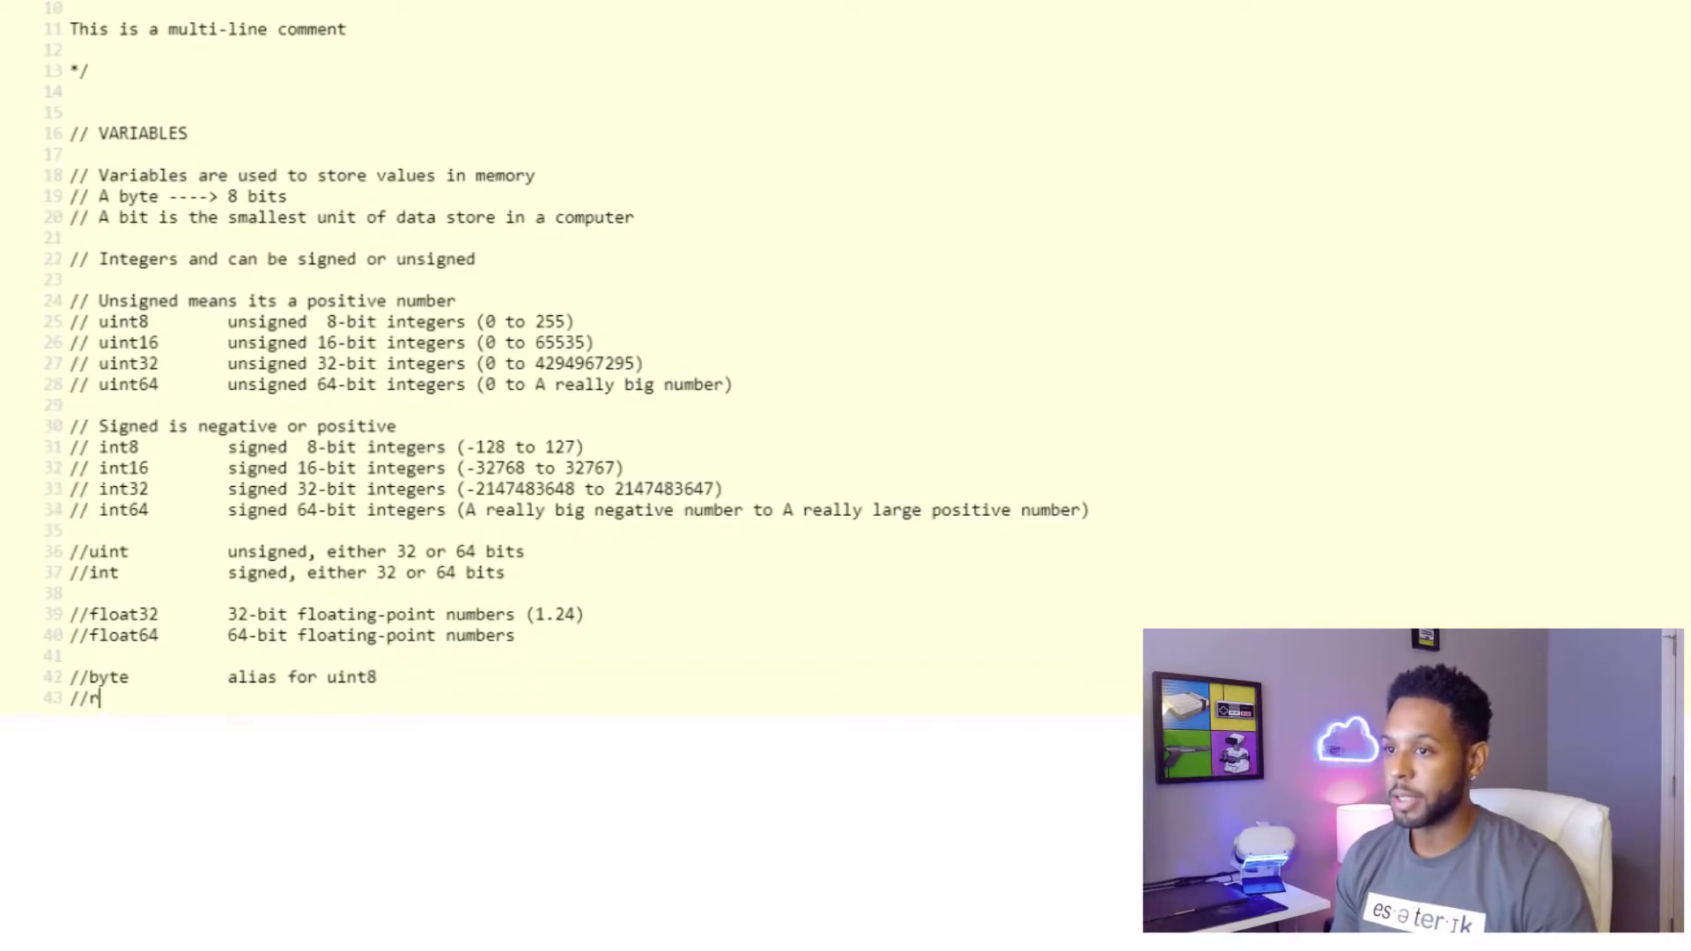
text(une	alias )
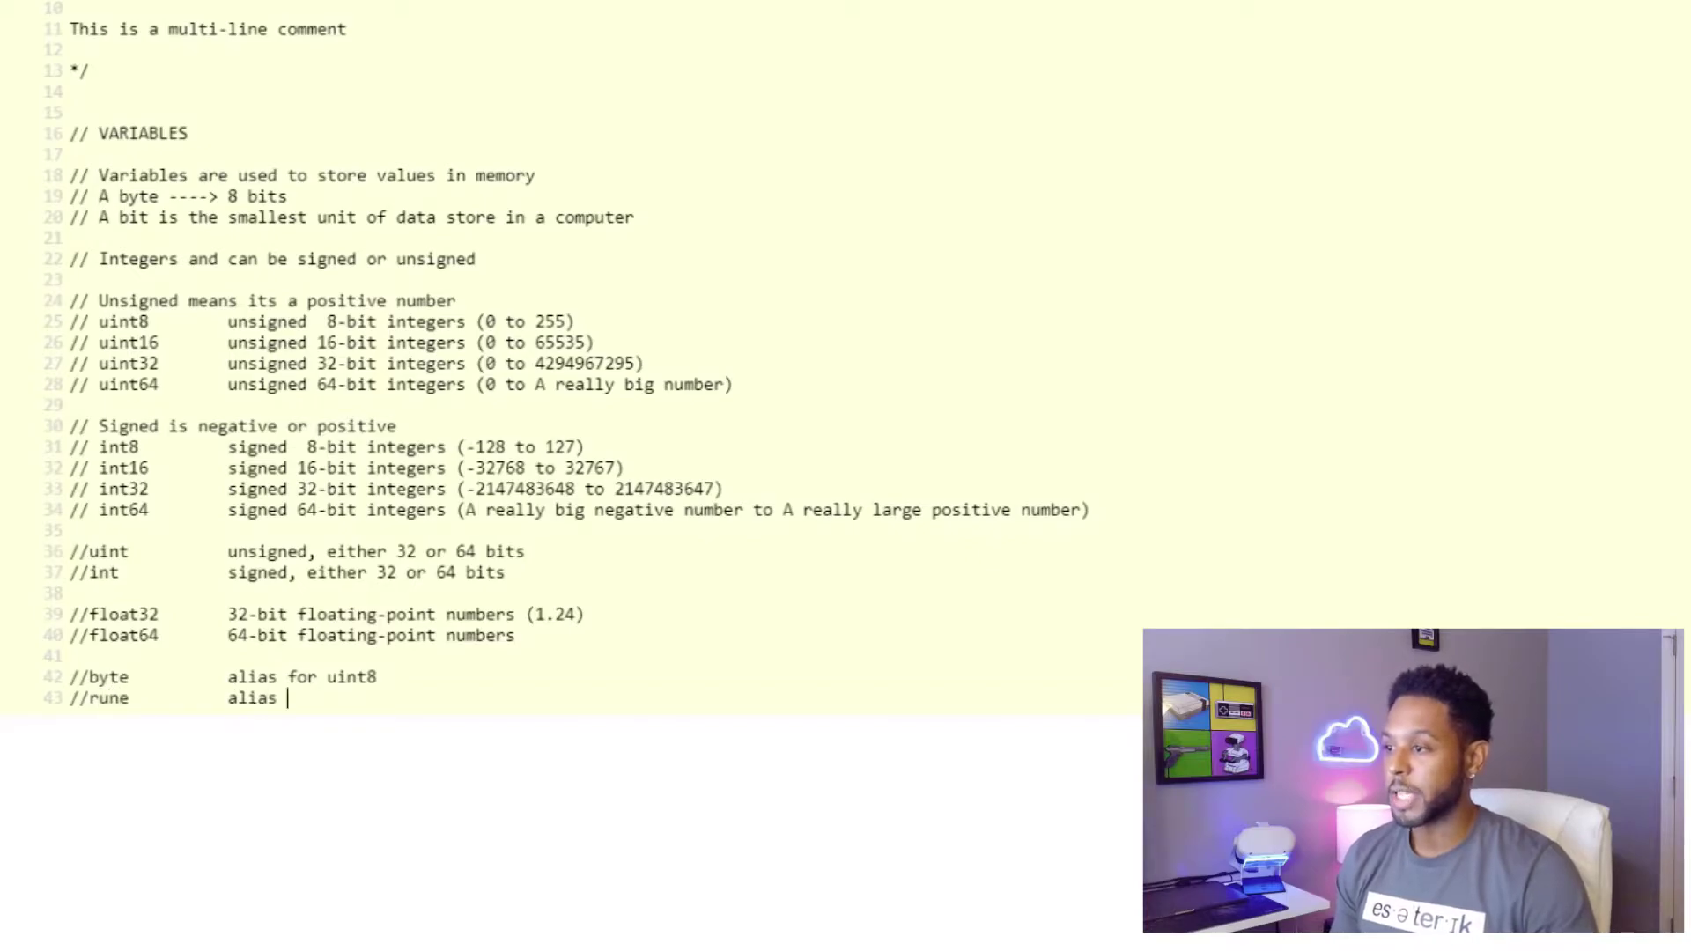
text(for int)
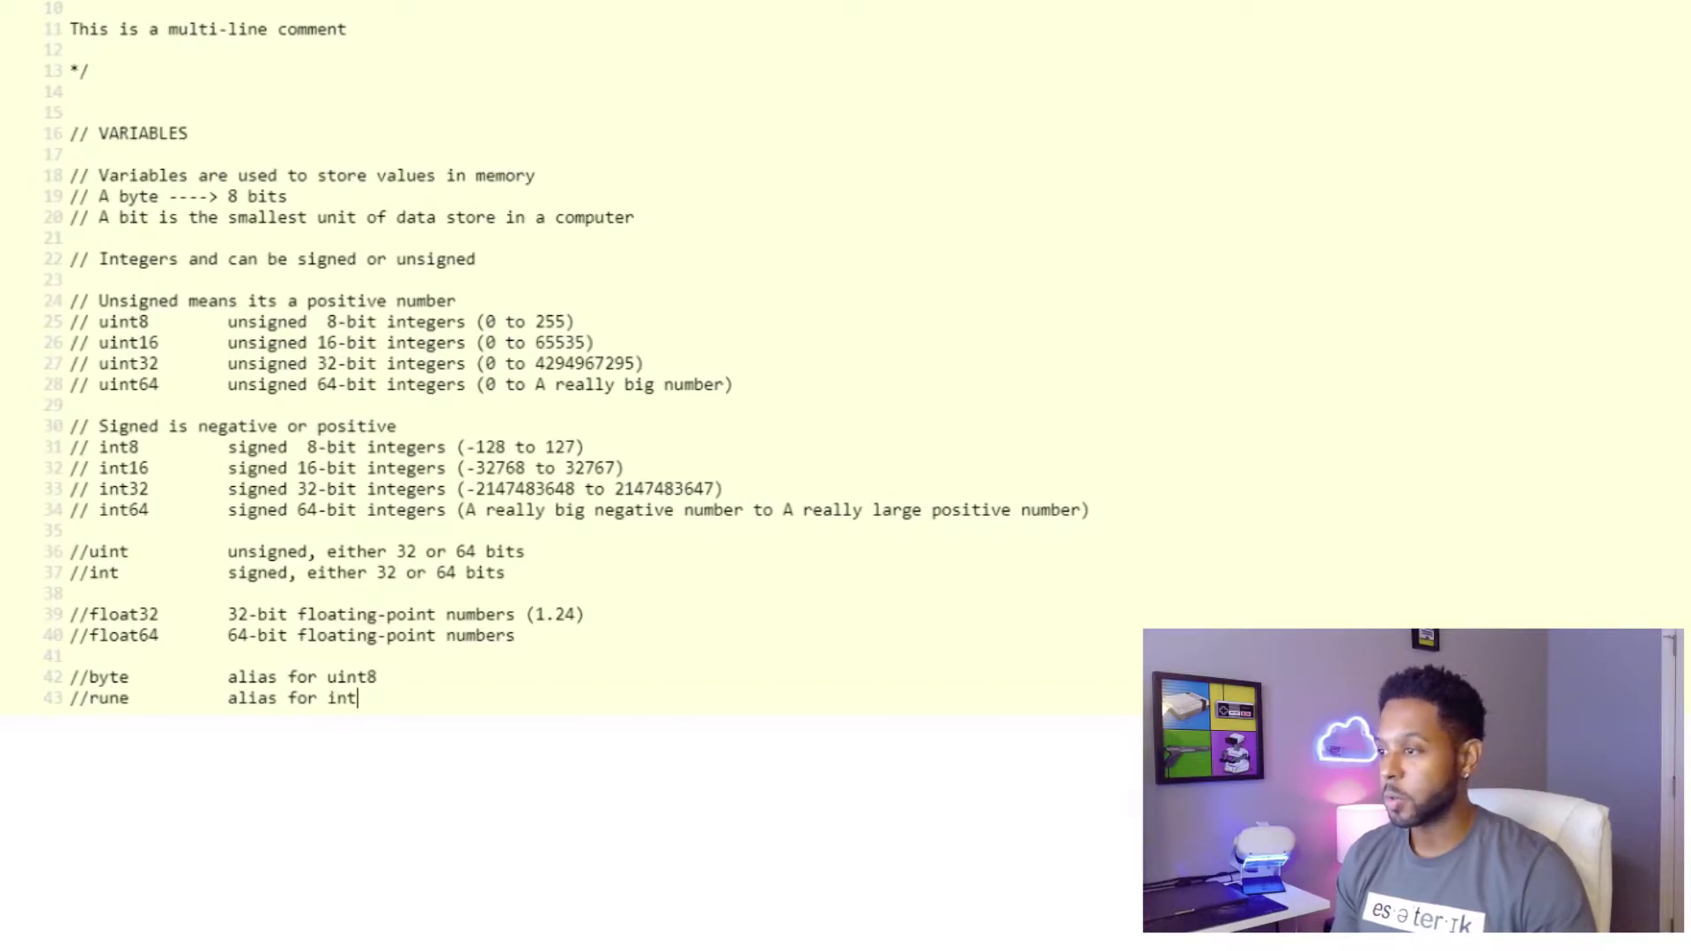
text(32)
Complete //rune alias for int32, then add //bool true or false and //strings in quotes
key(Return)
key(Return)
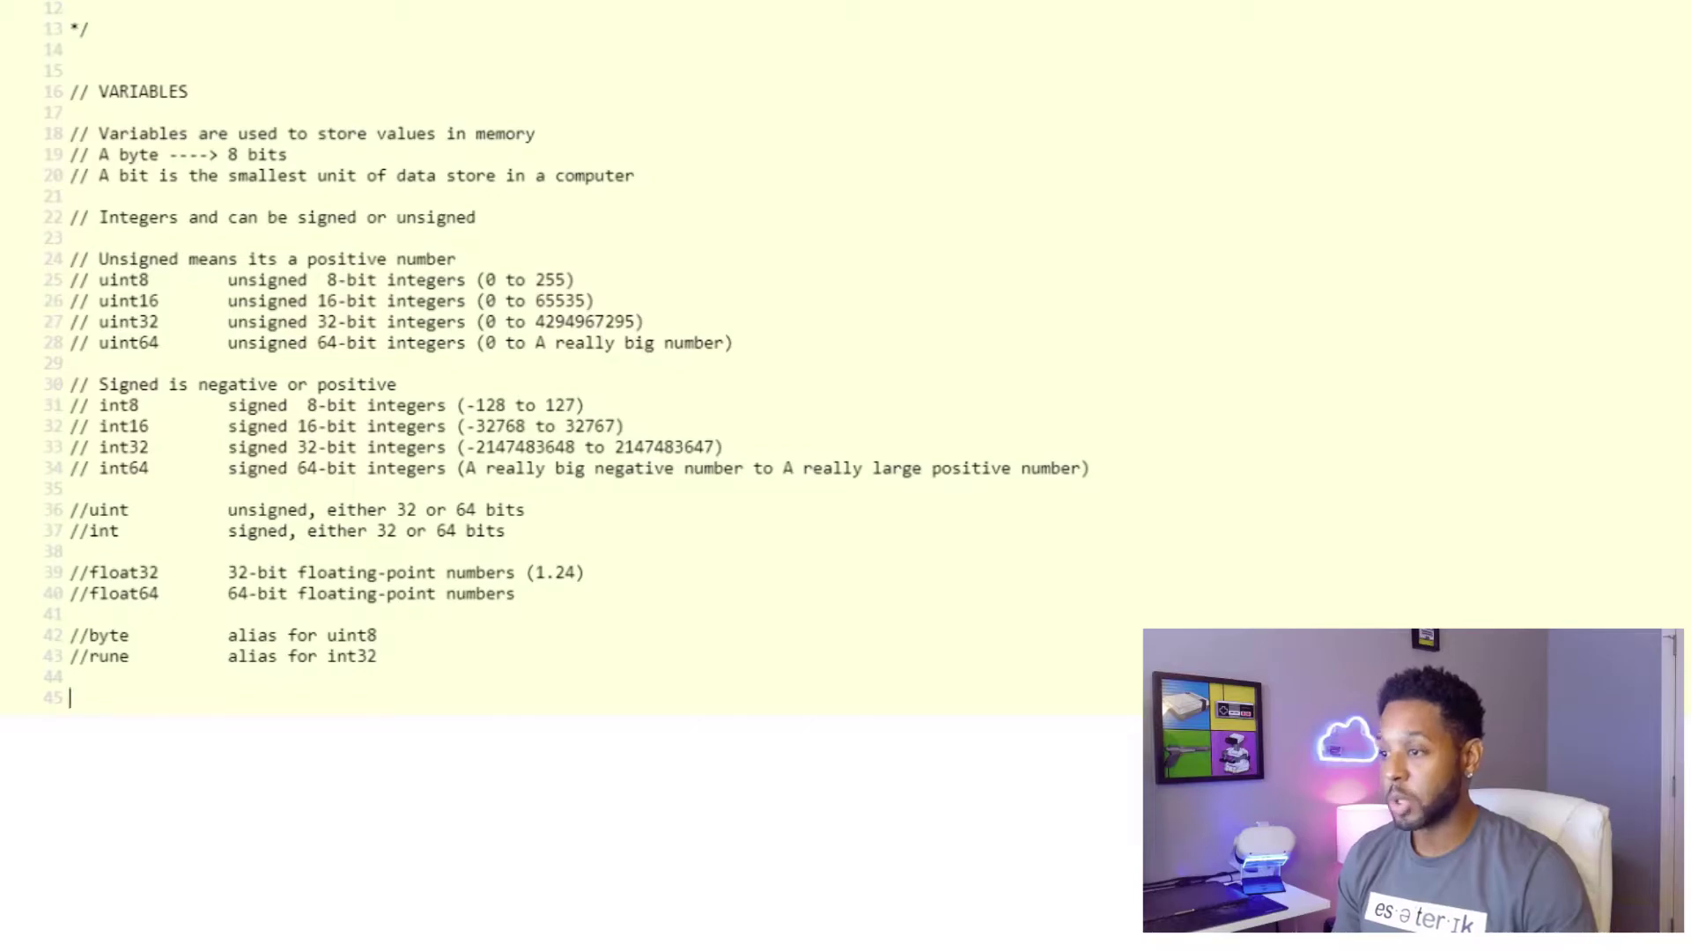
text(//bool	true)
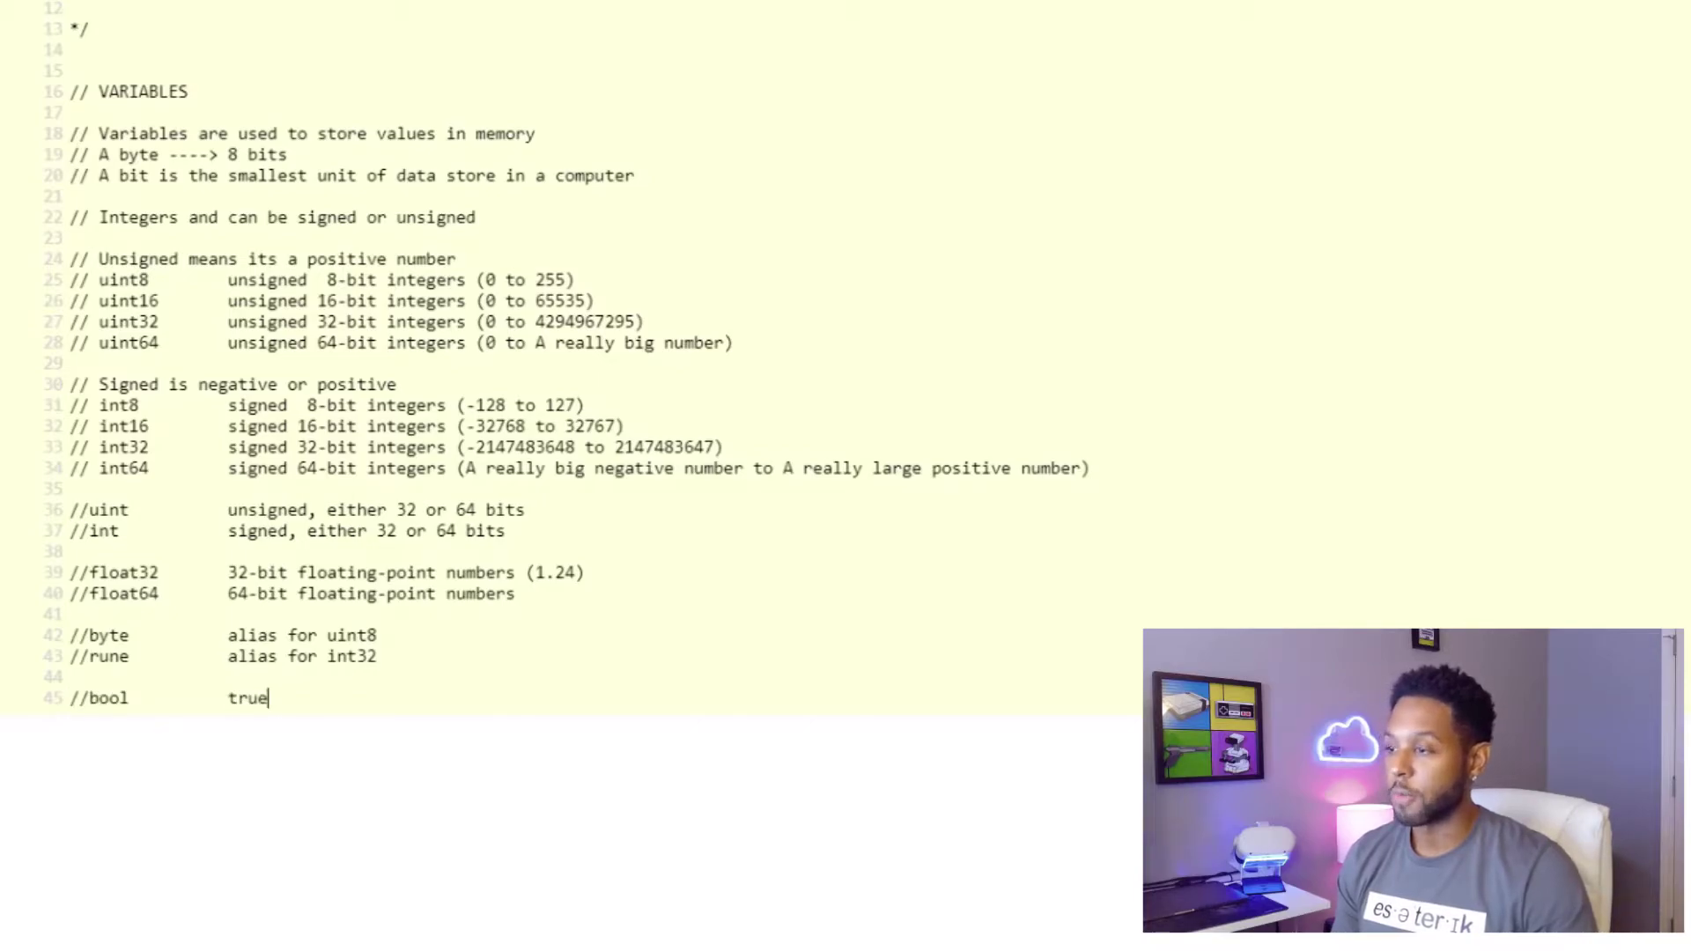
text( or false)
key(Return)
text(/)
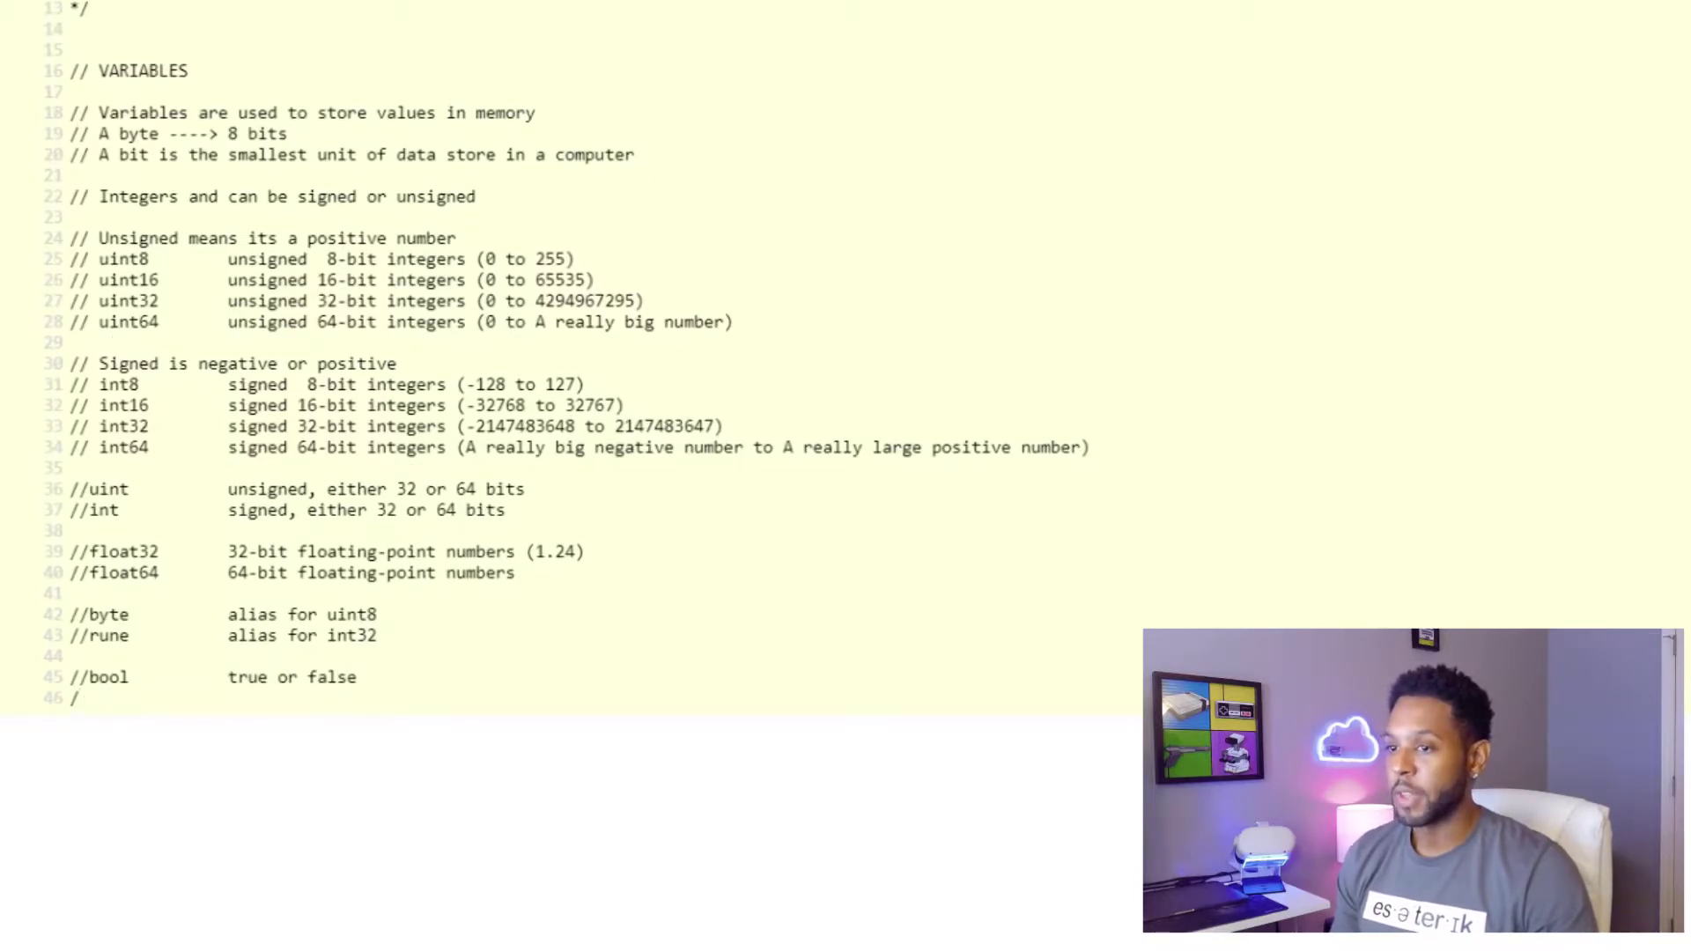
text(/string)
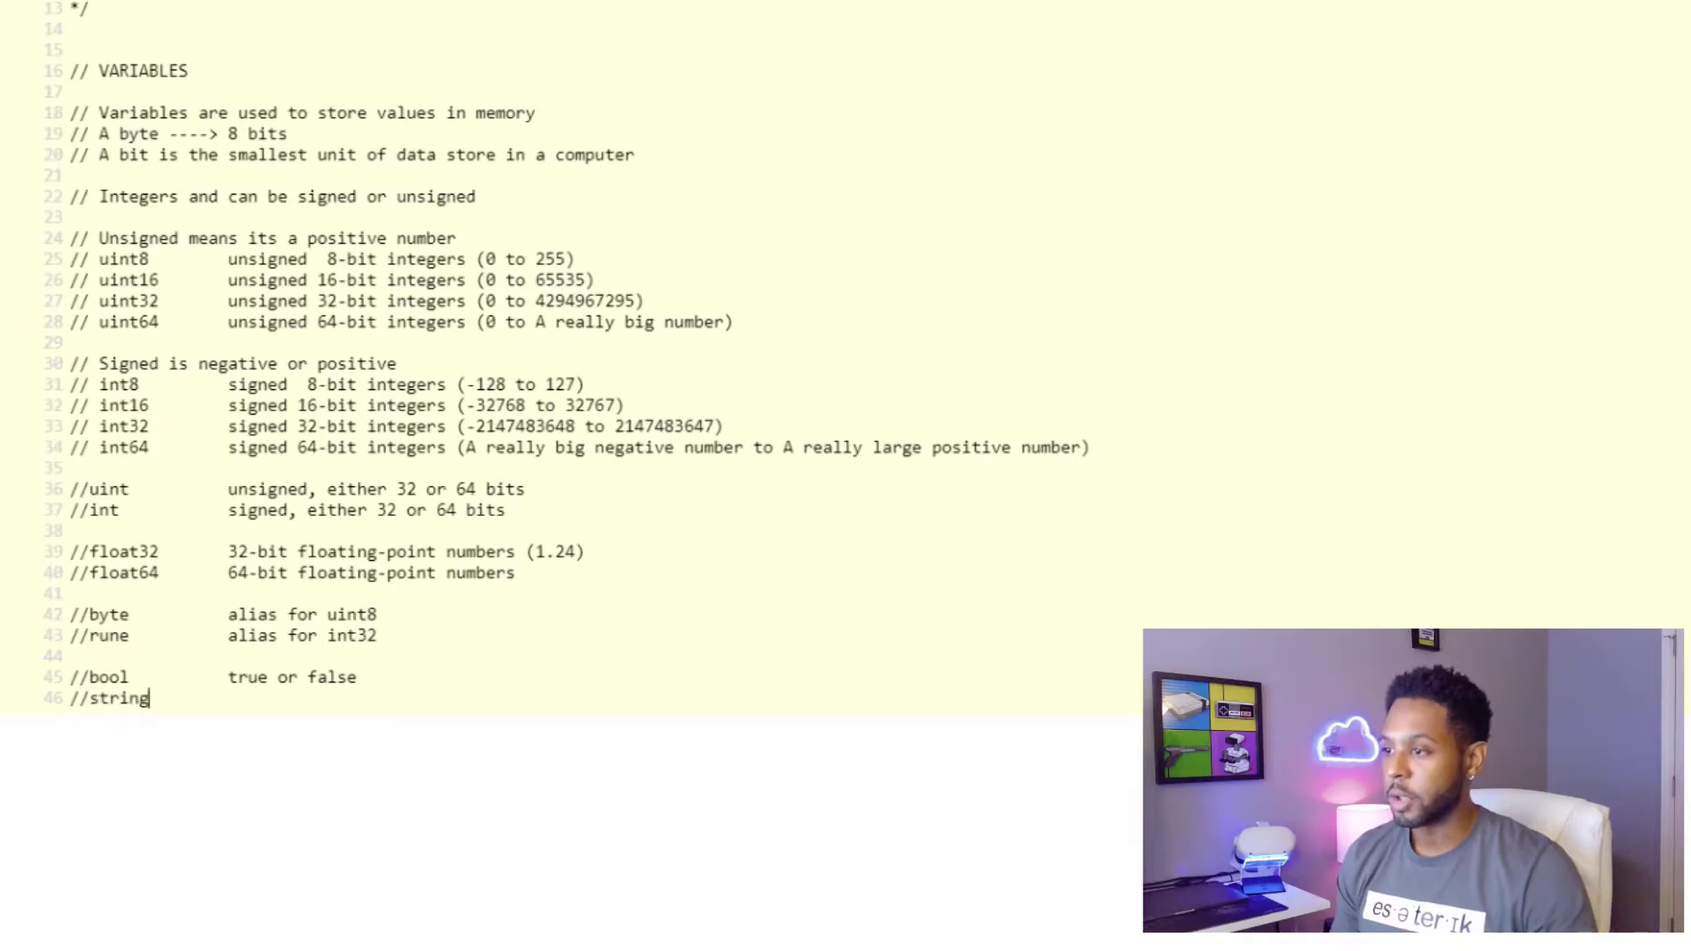
text(s	"Str)
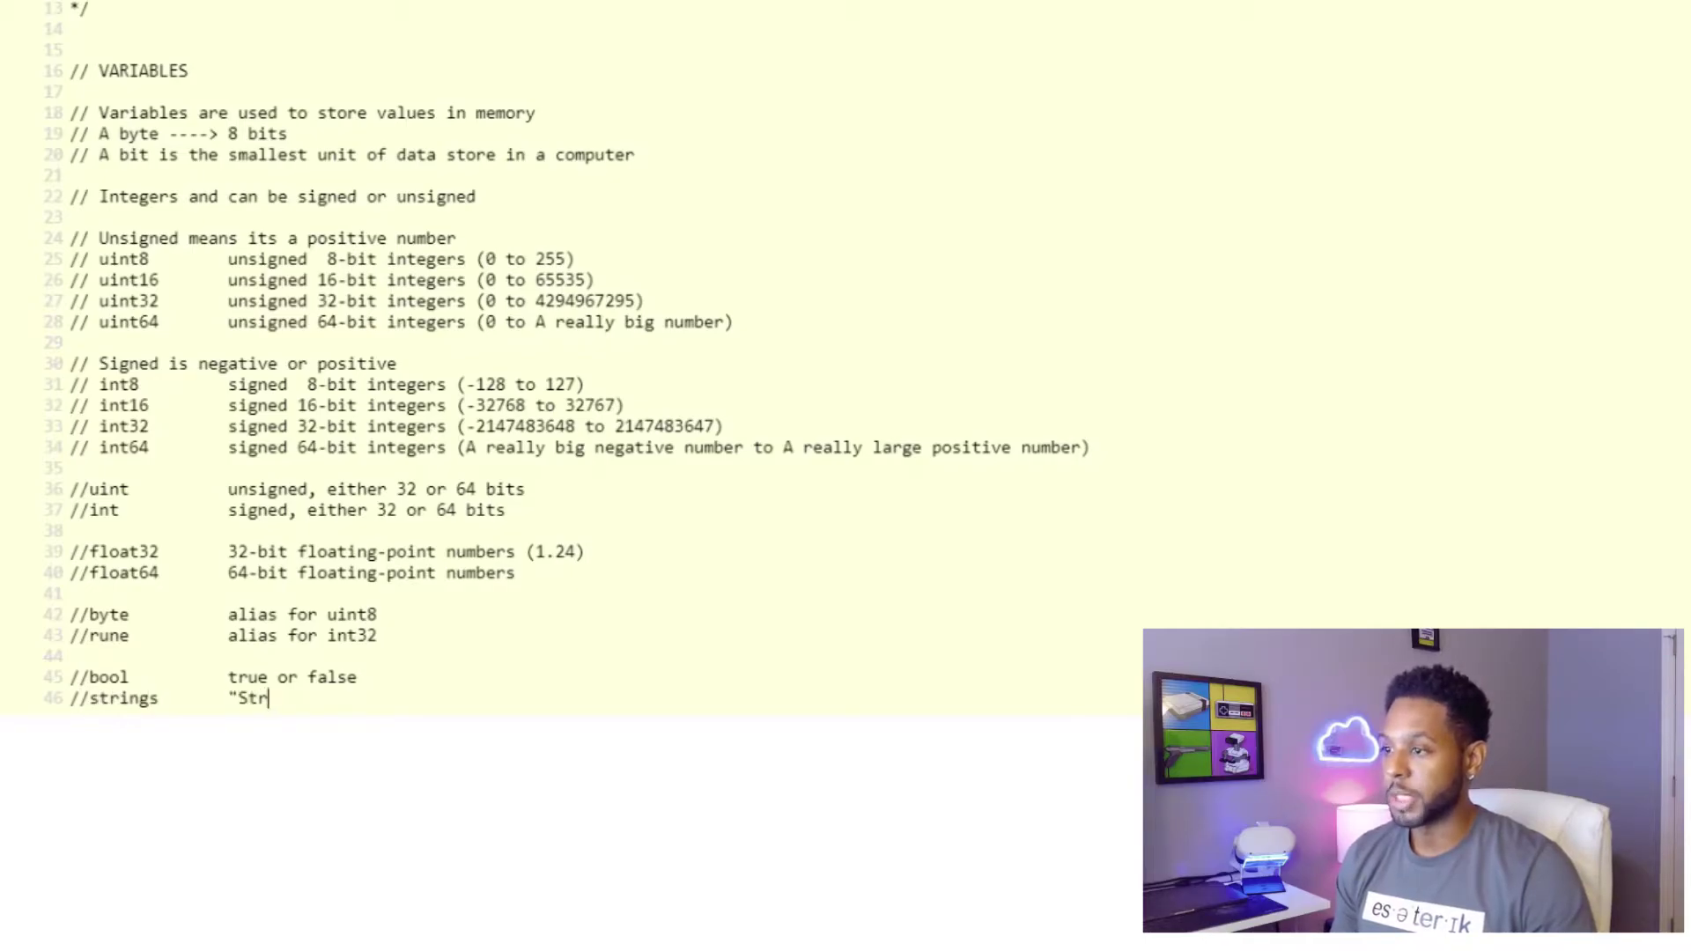
text(ings look )
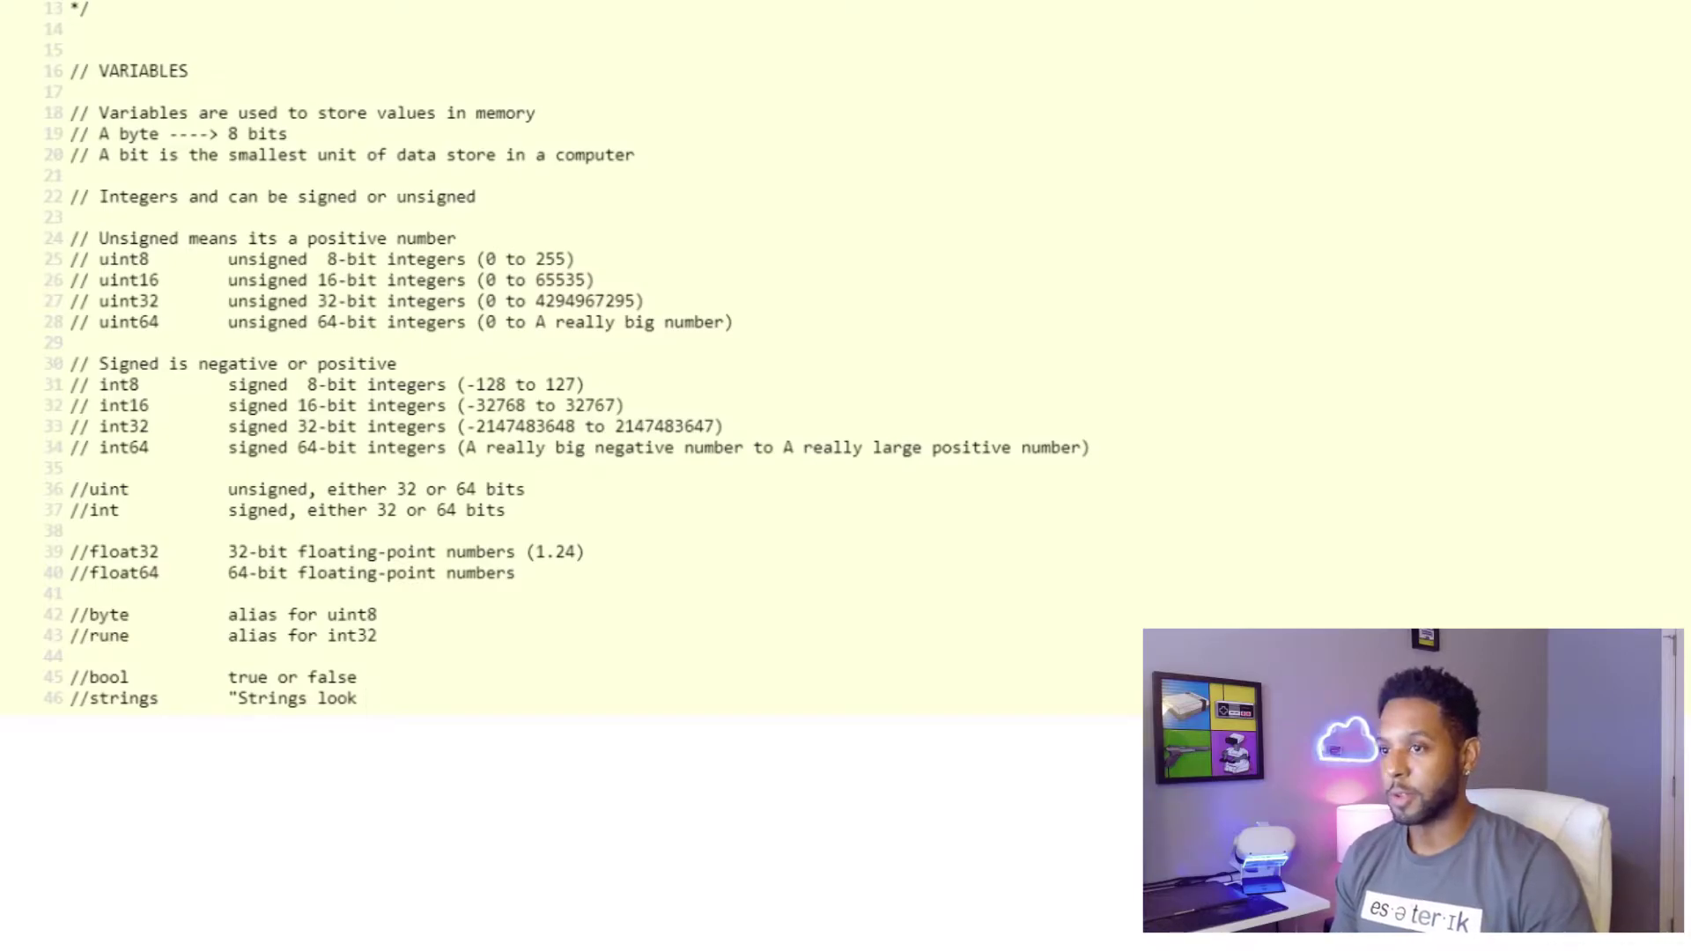
text(like thi)
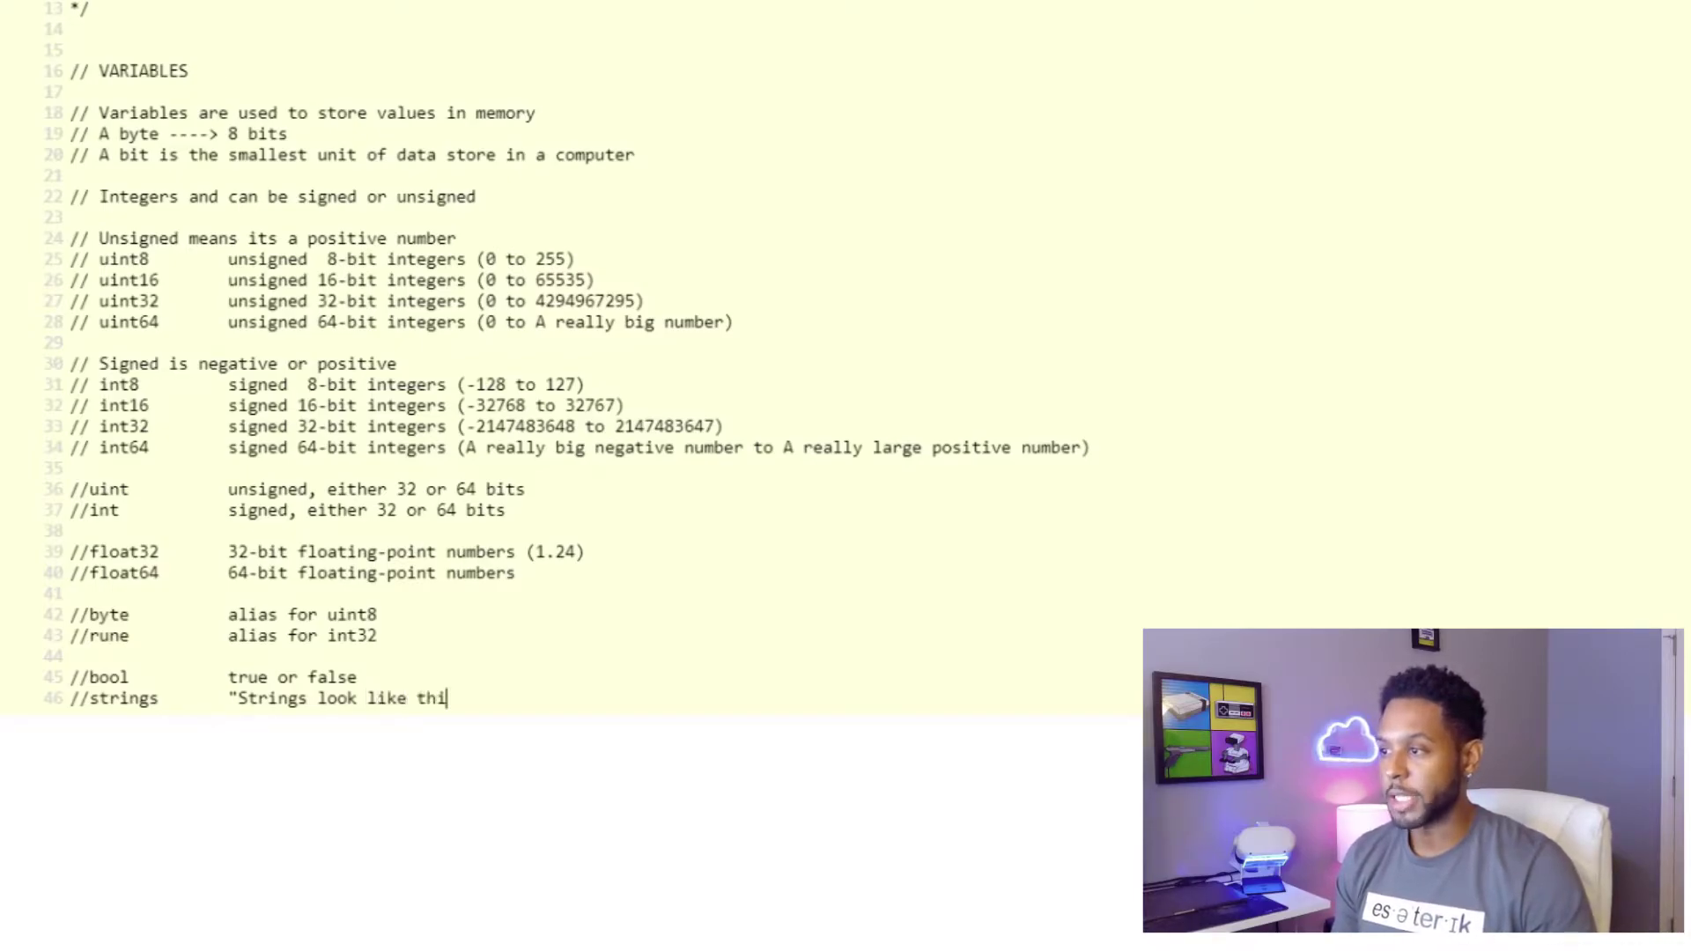
text(s an are surro)
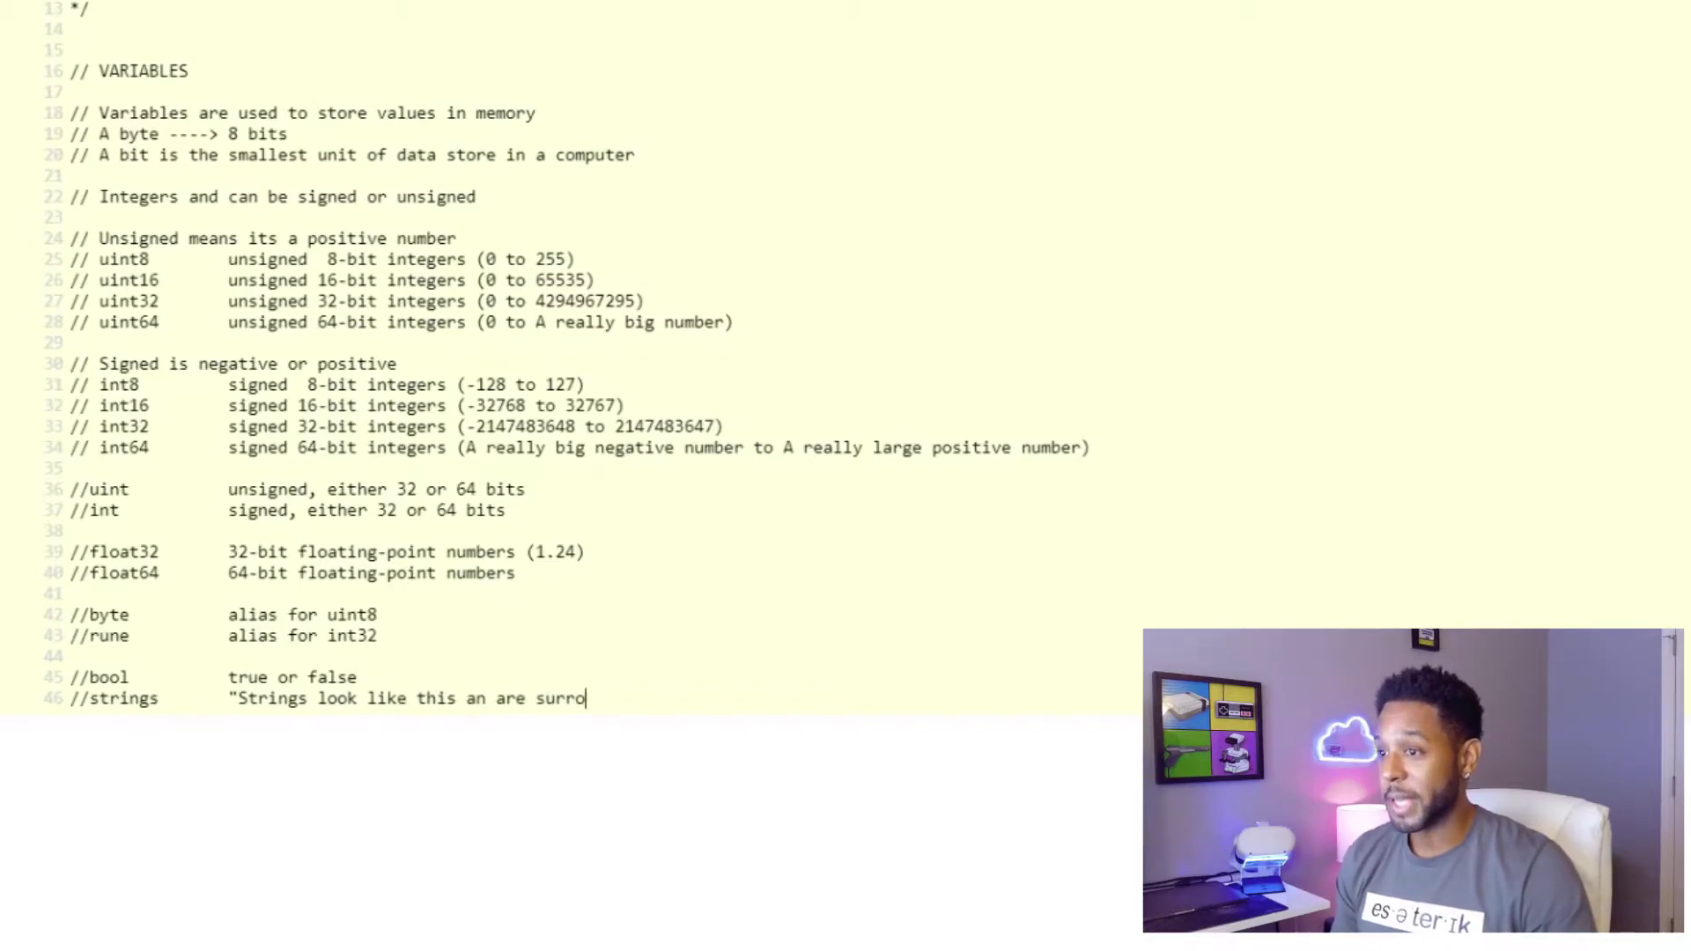
text(unded in qu)
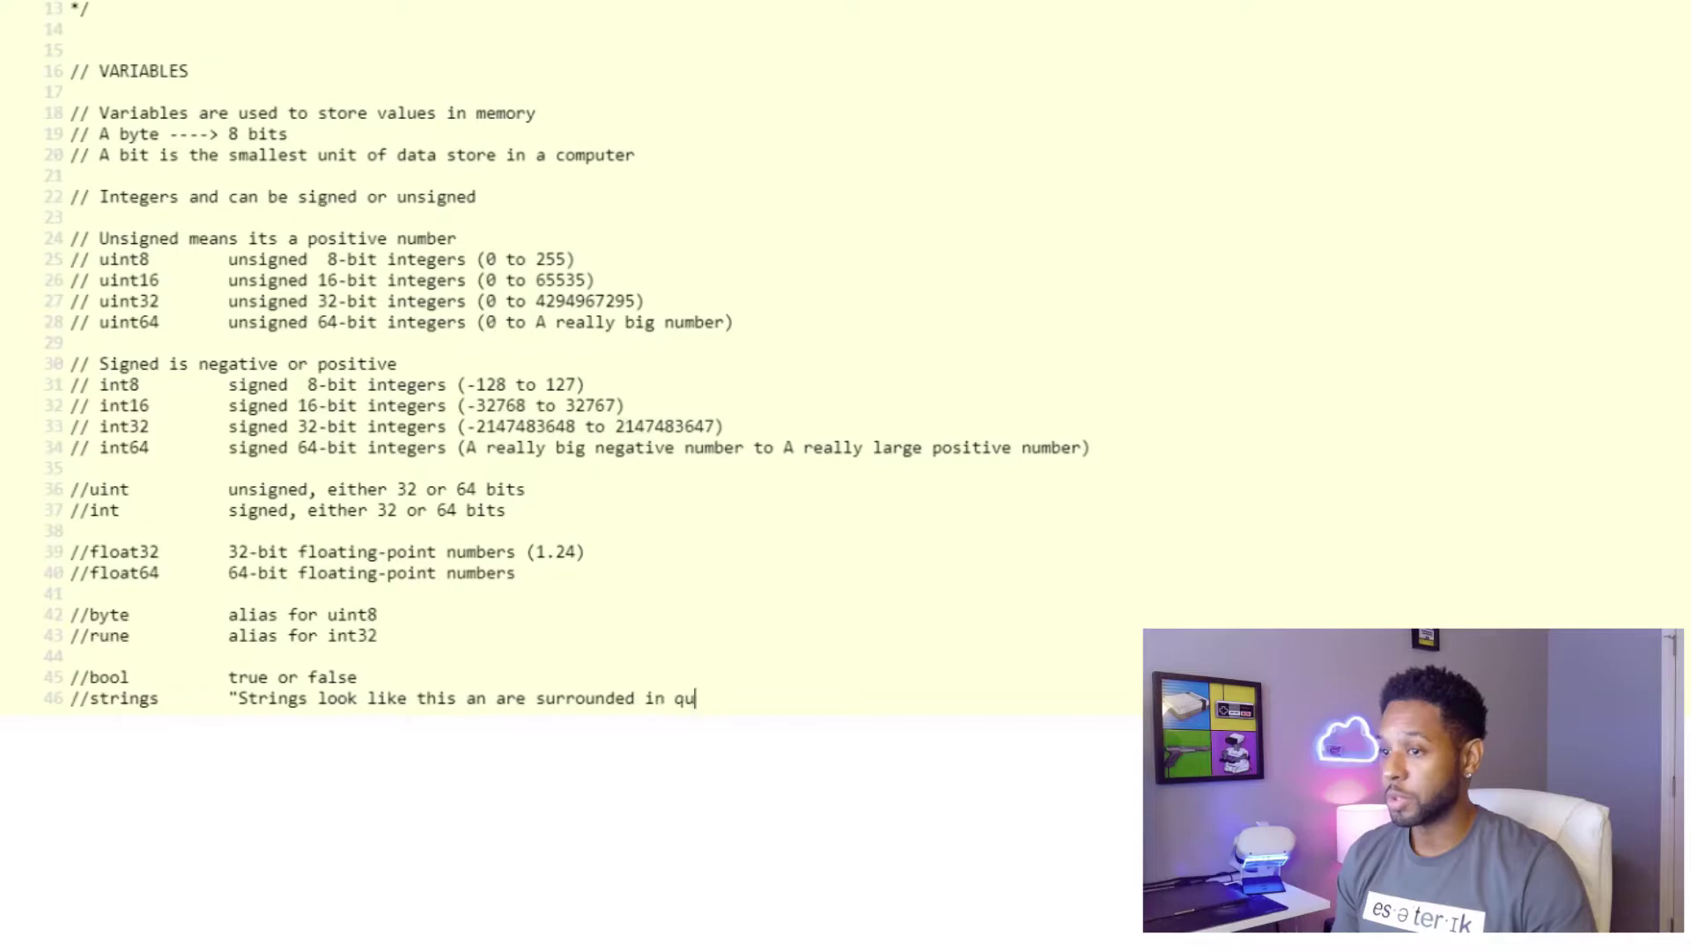
text(otes")
key(Return)
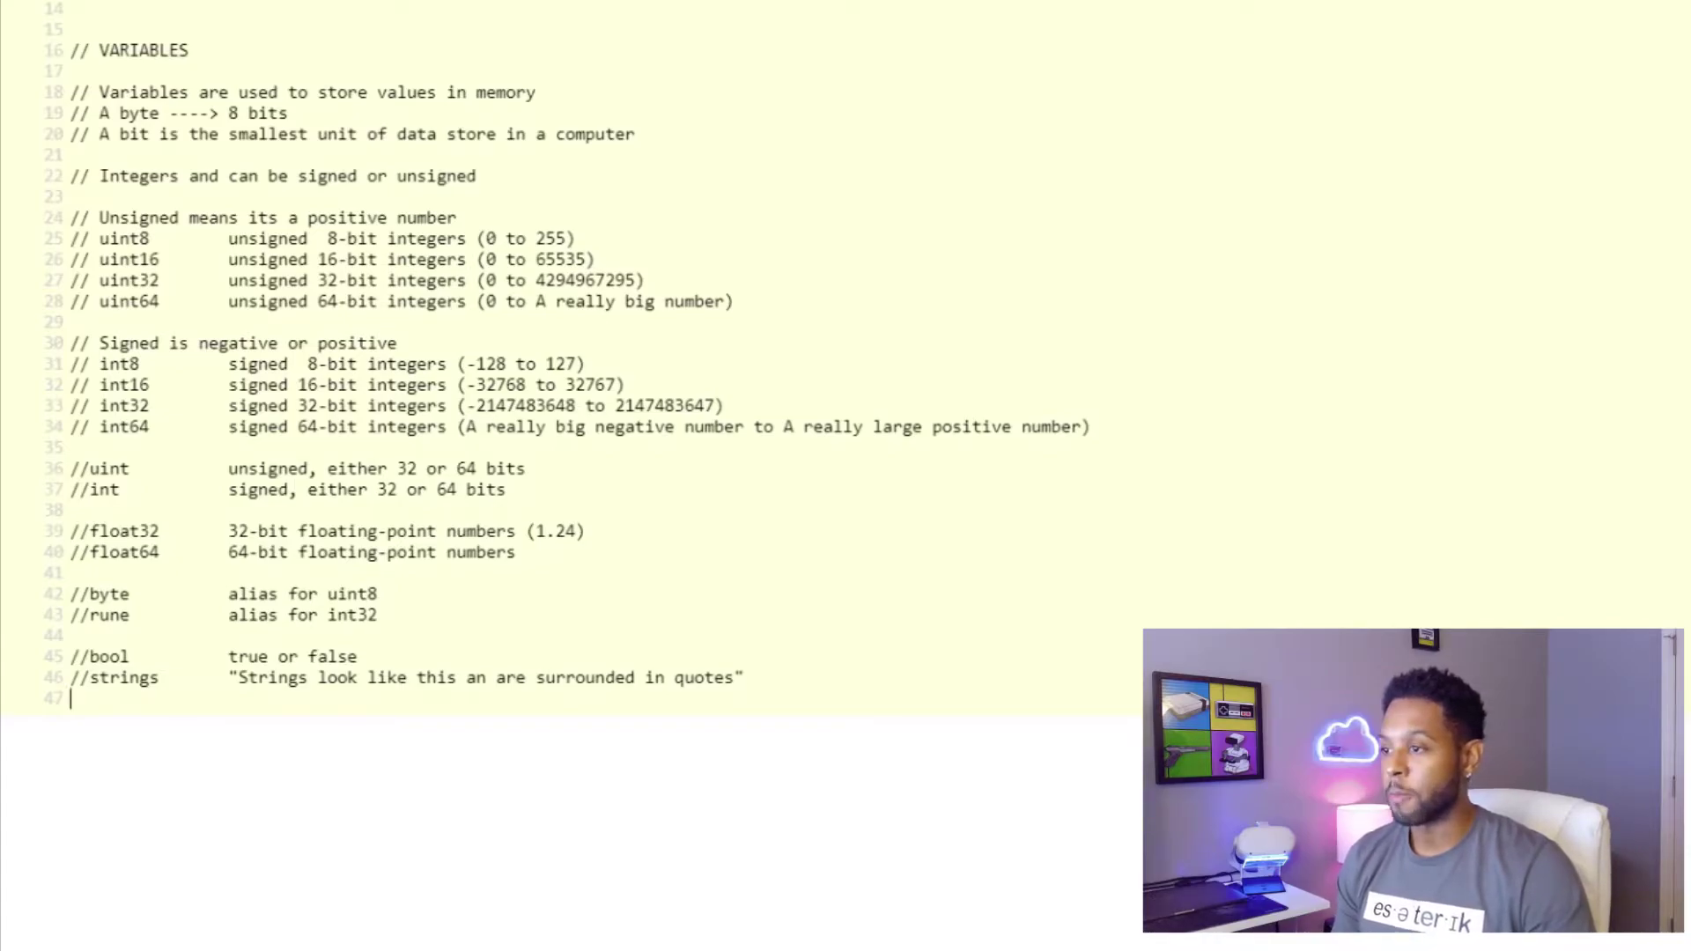
key(Return)
key(Return)
text(/)
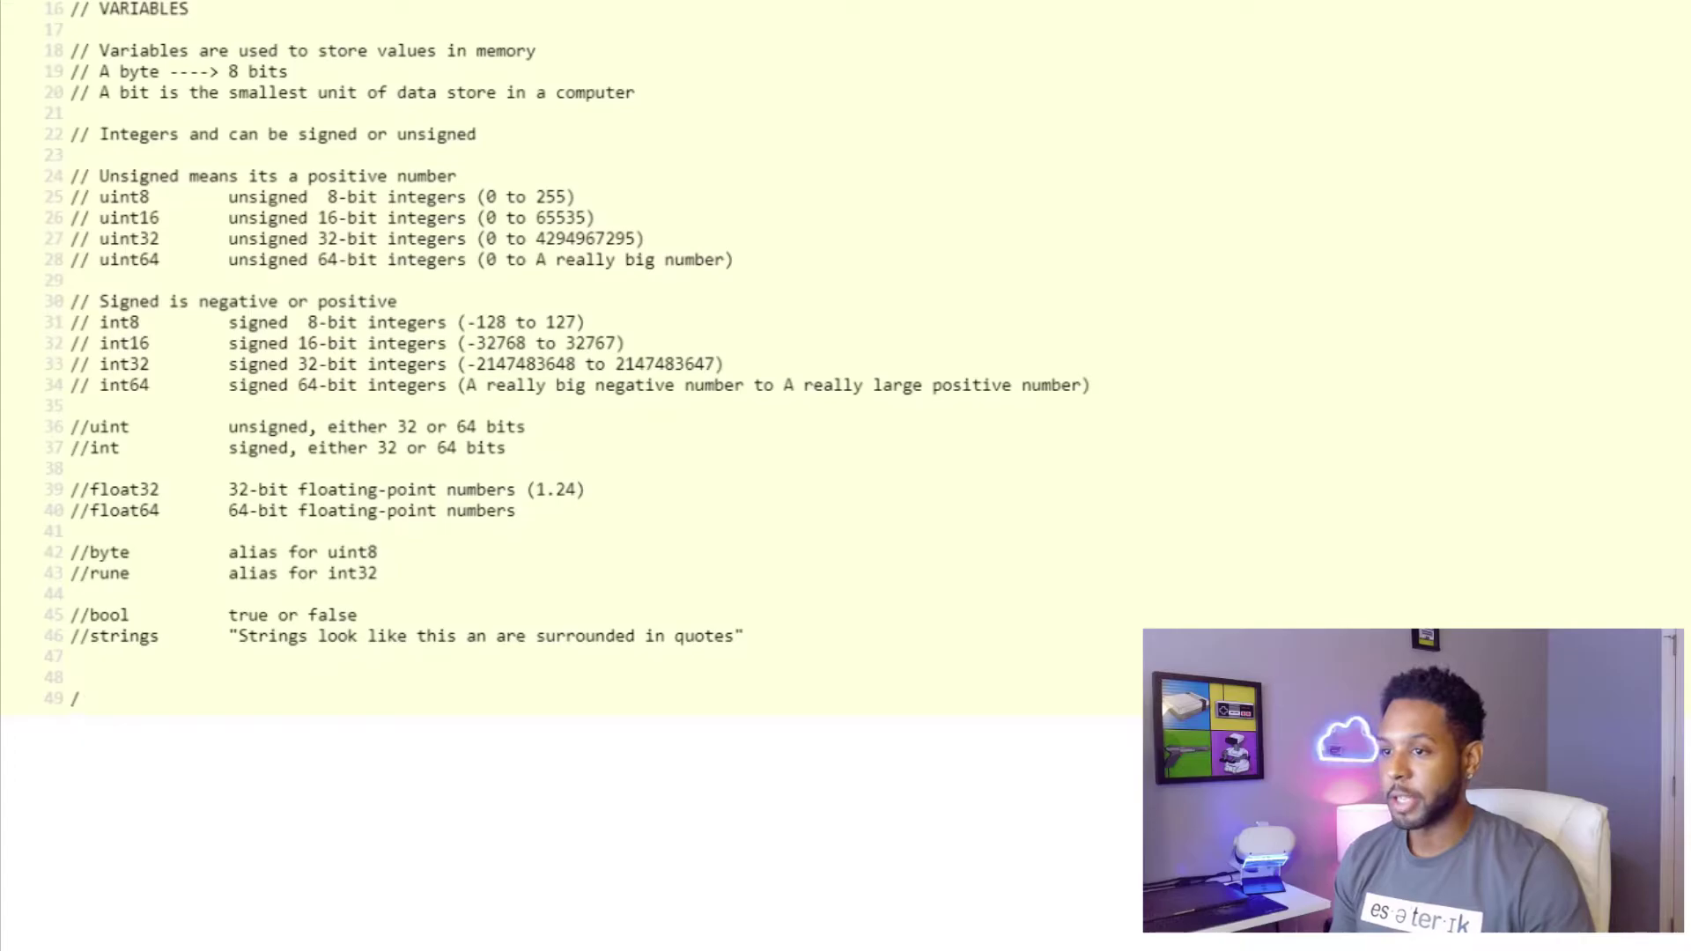
text(/ HOW DO WE CREATE A )
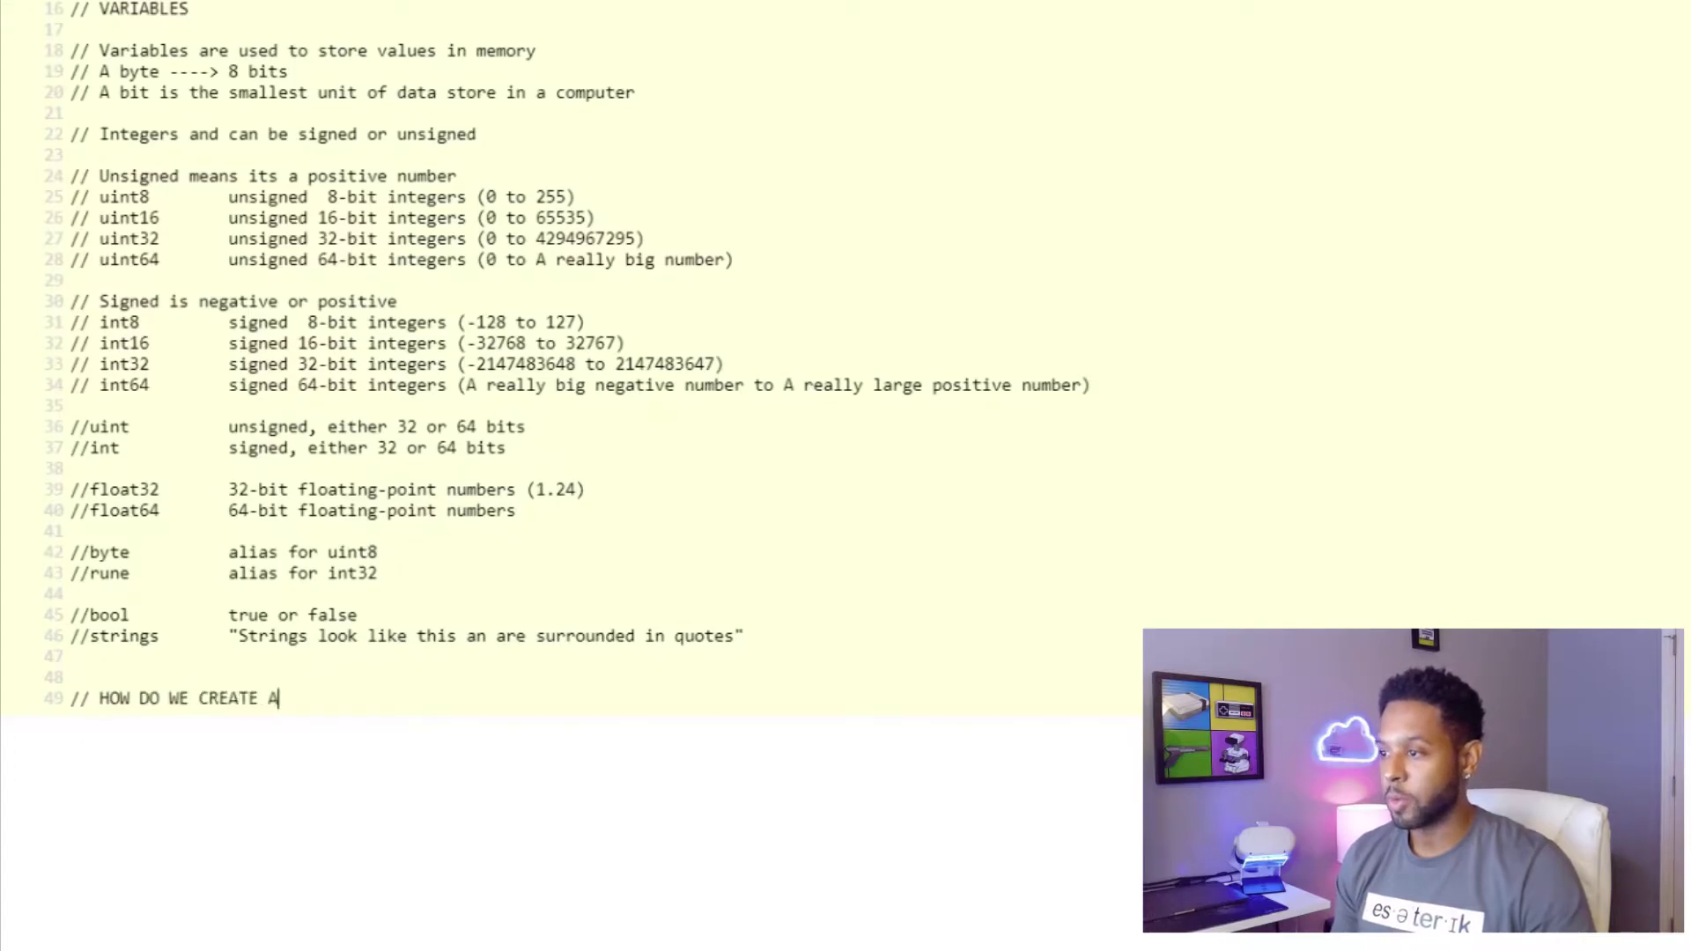
text(VARIAB)
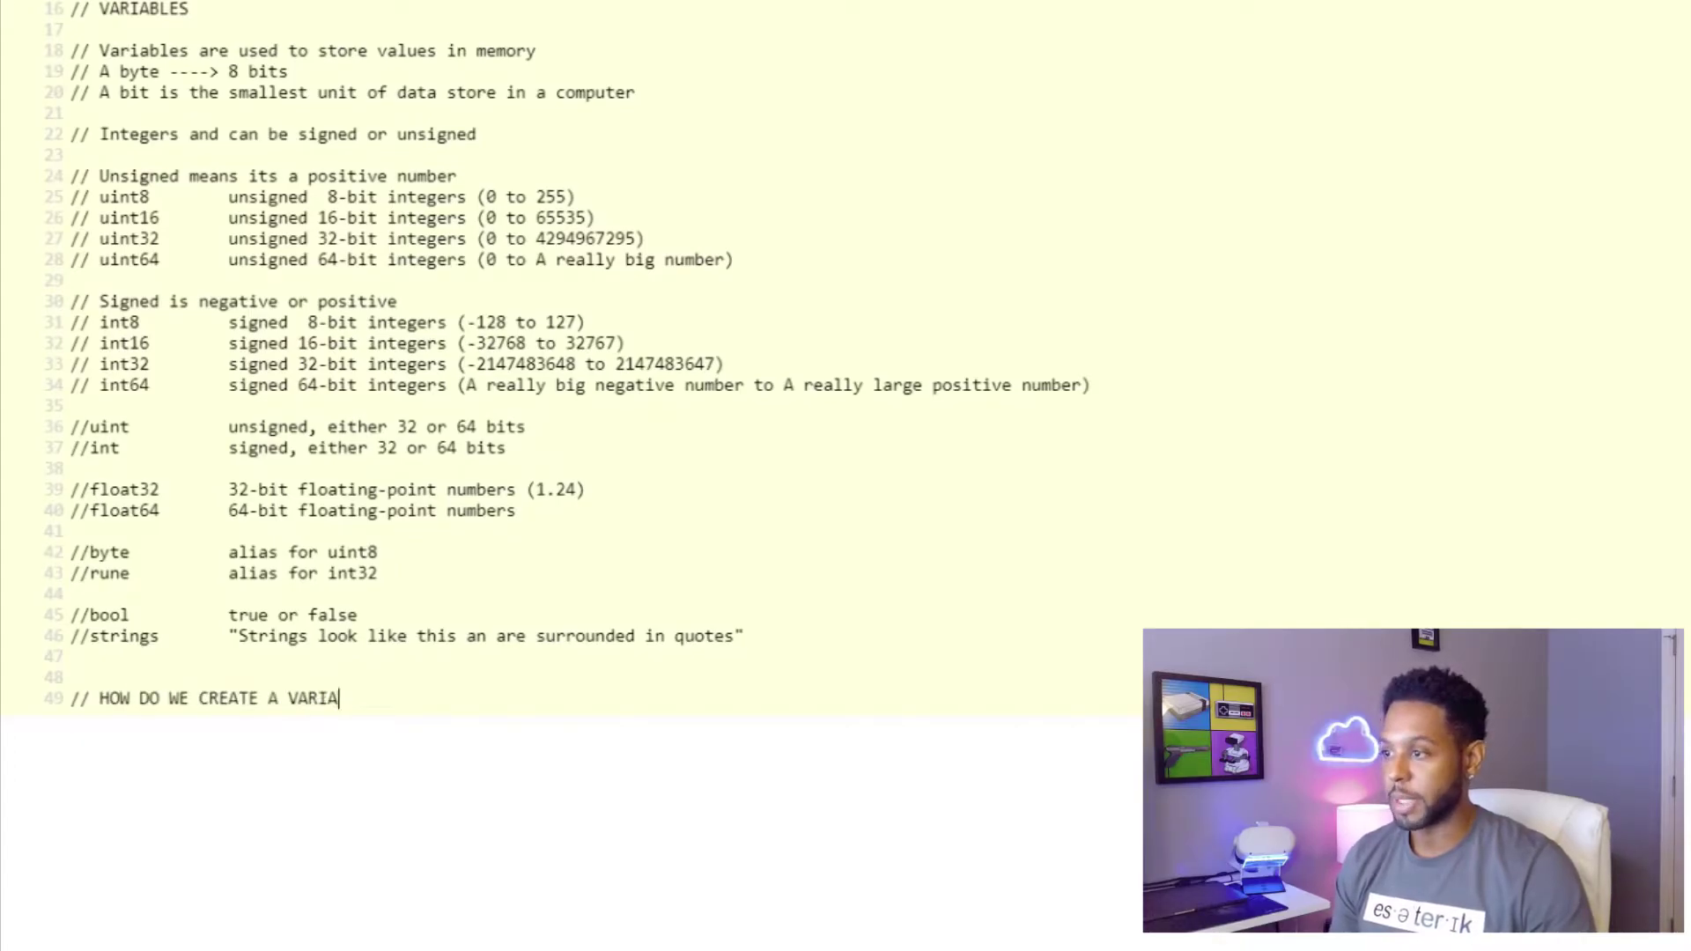
text(LE?)
Add comments on 'HOW DO WE CREATE A VARIABLE?', var | variableName | type, and memory location
key(Return)
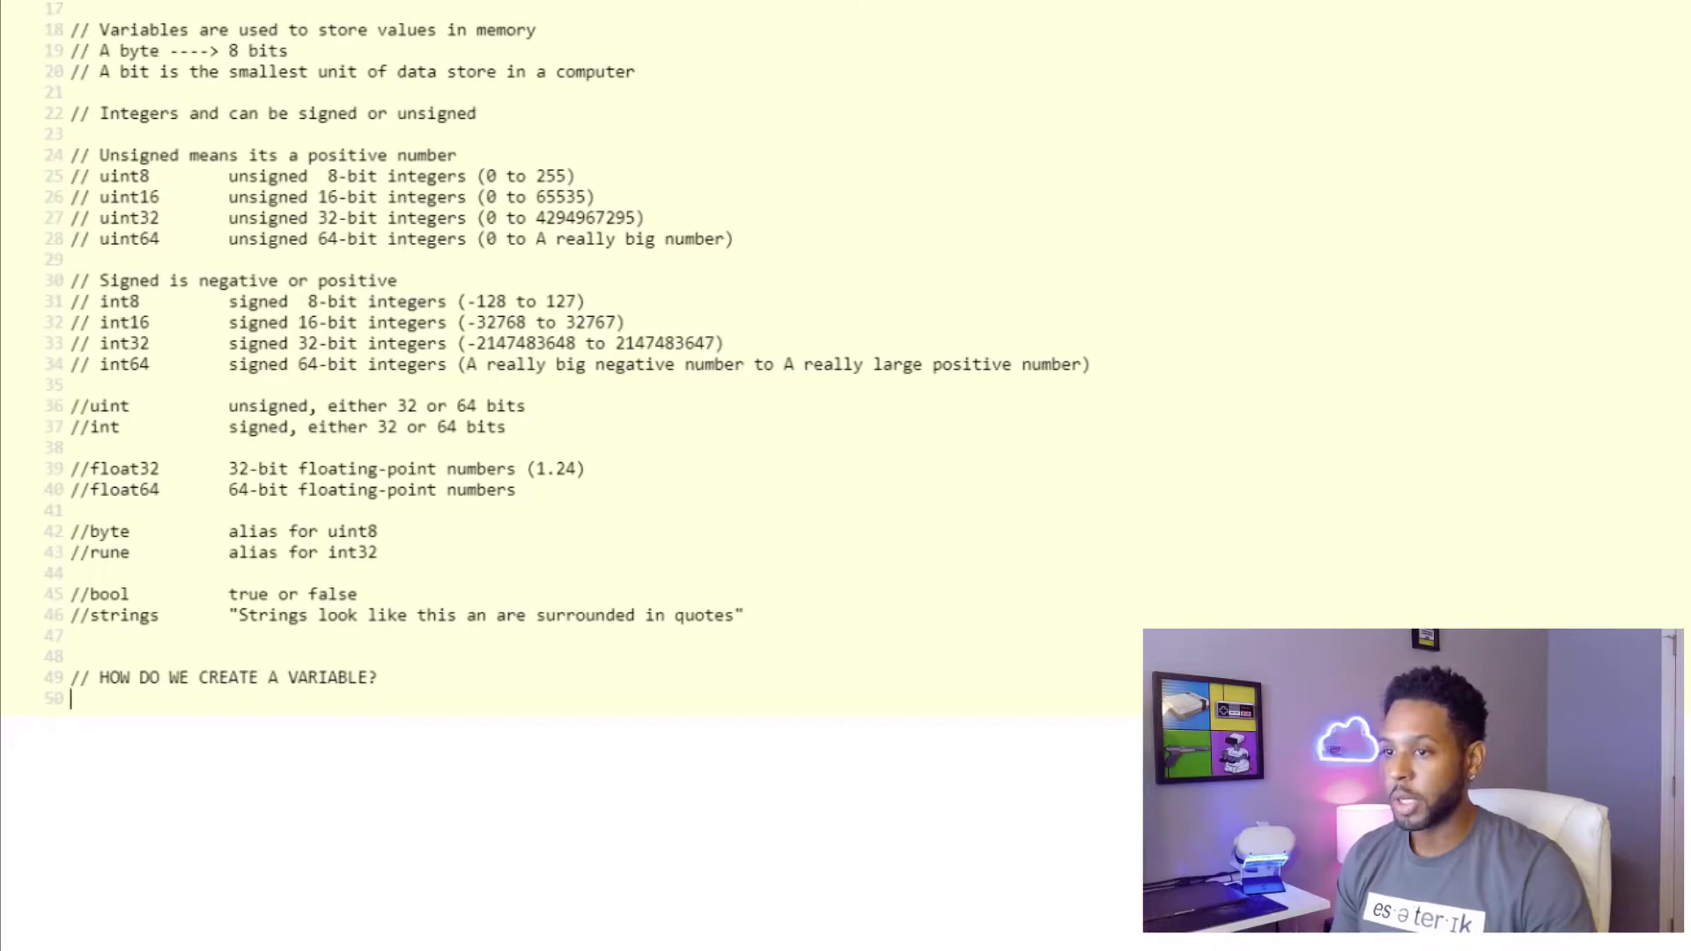
key(Return)
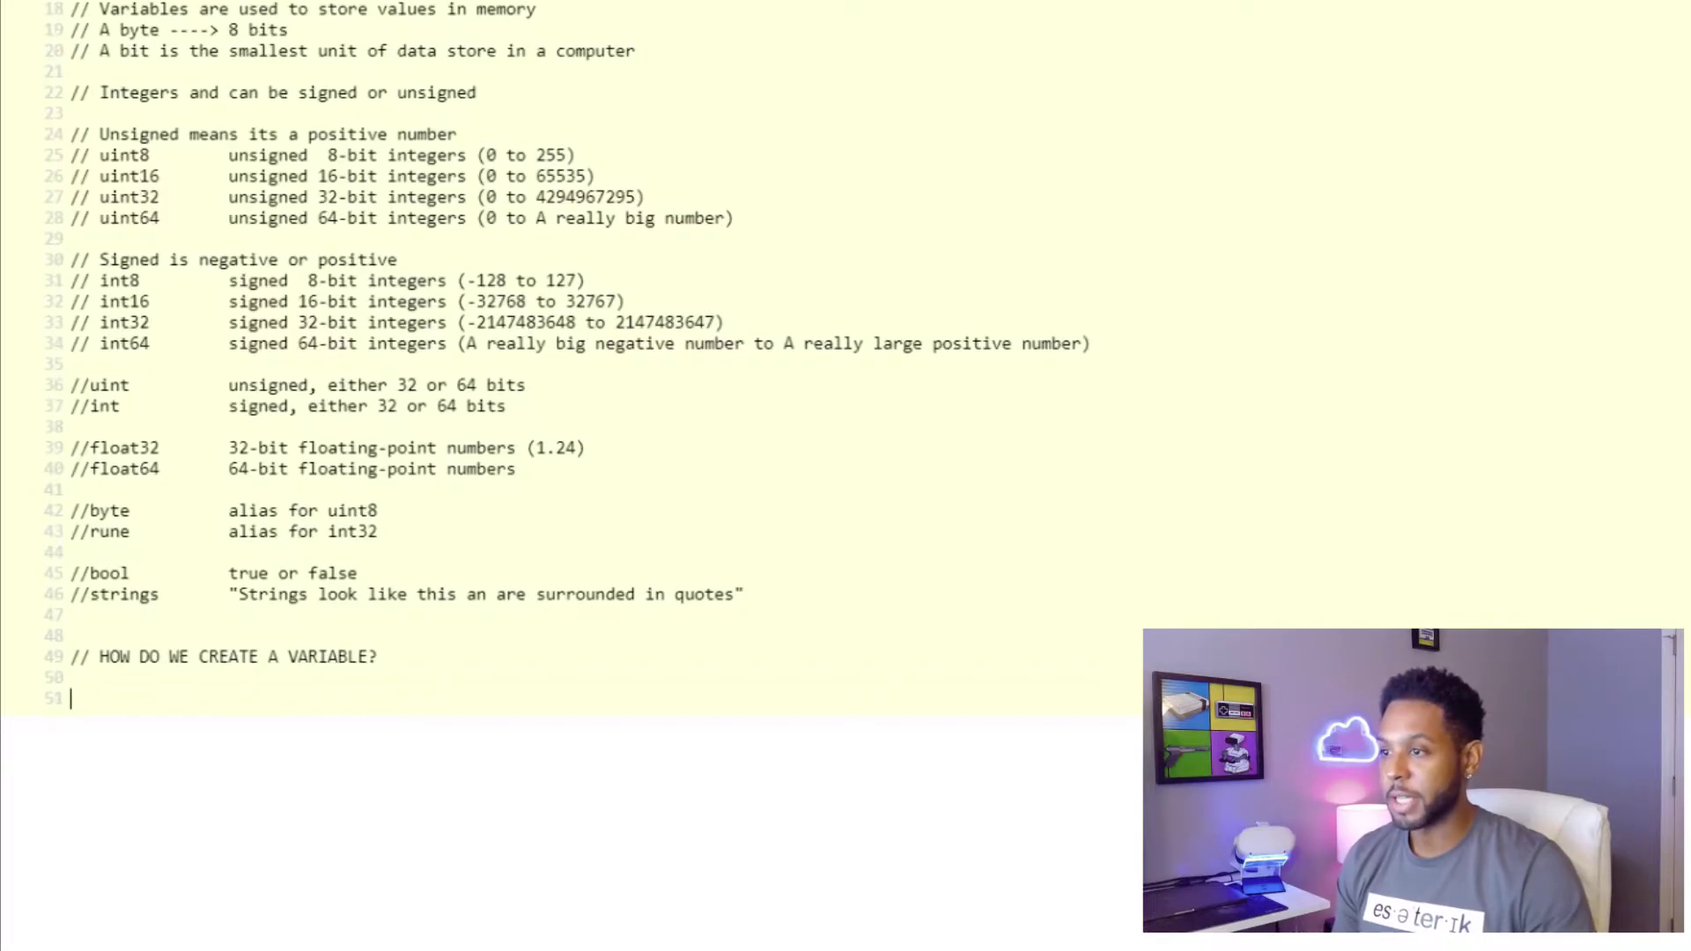
text(// EXPLICIT DECLARATI)
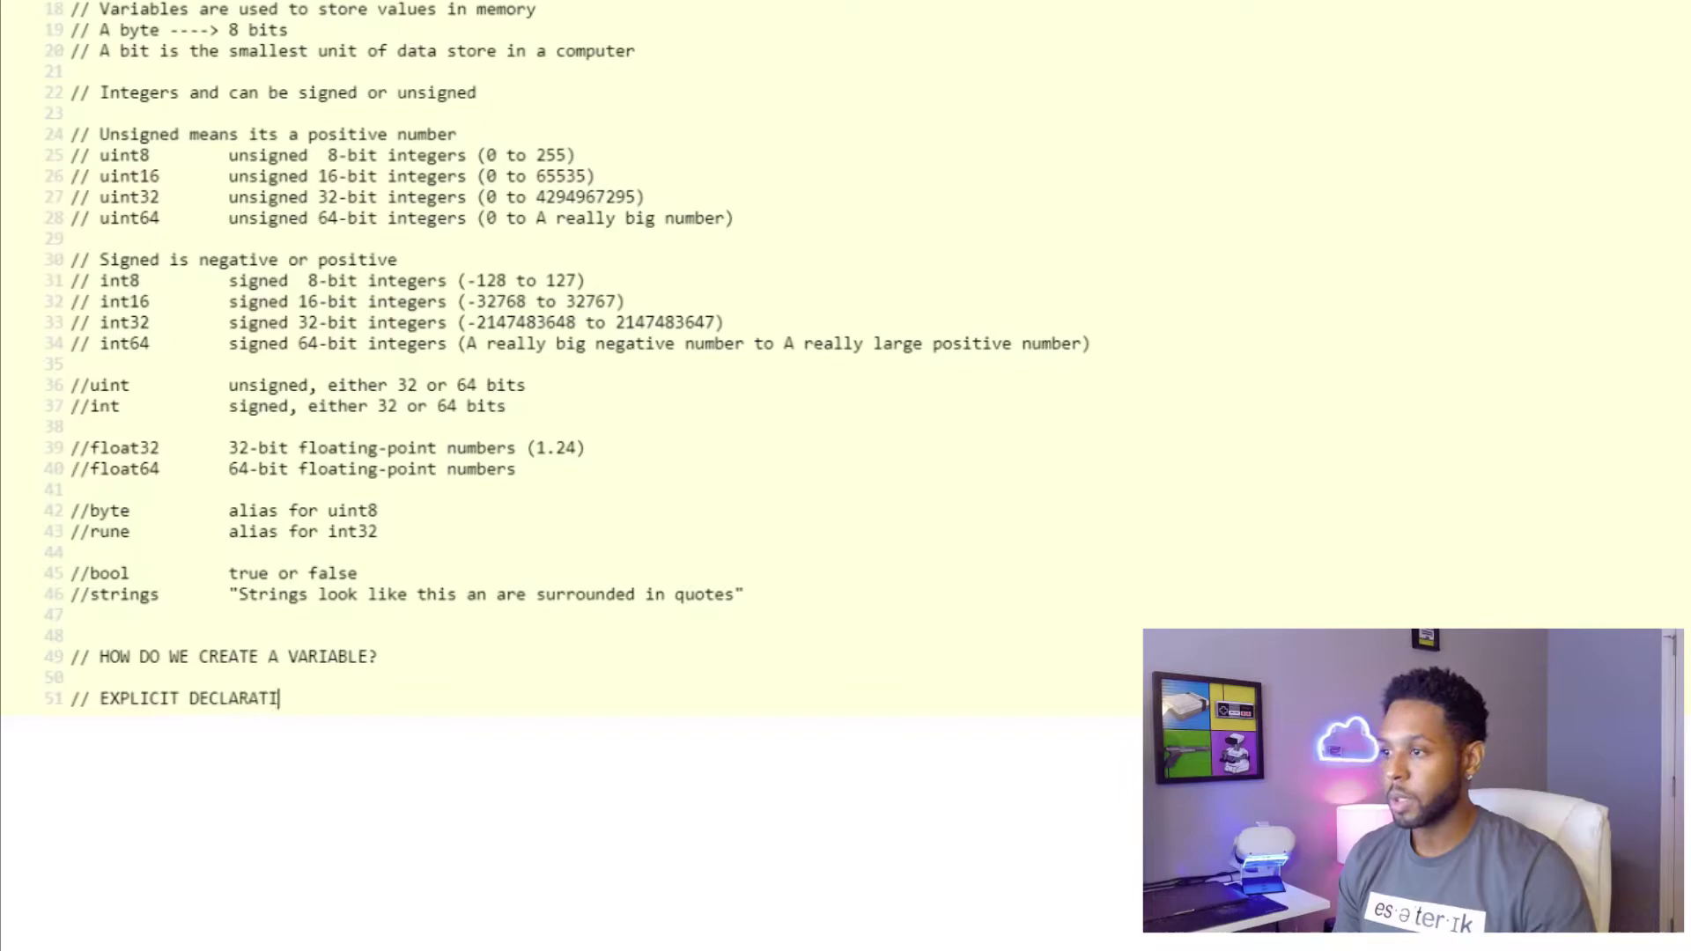
text(ON)
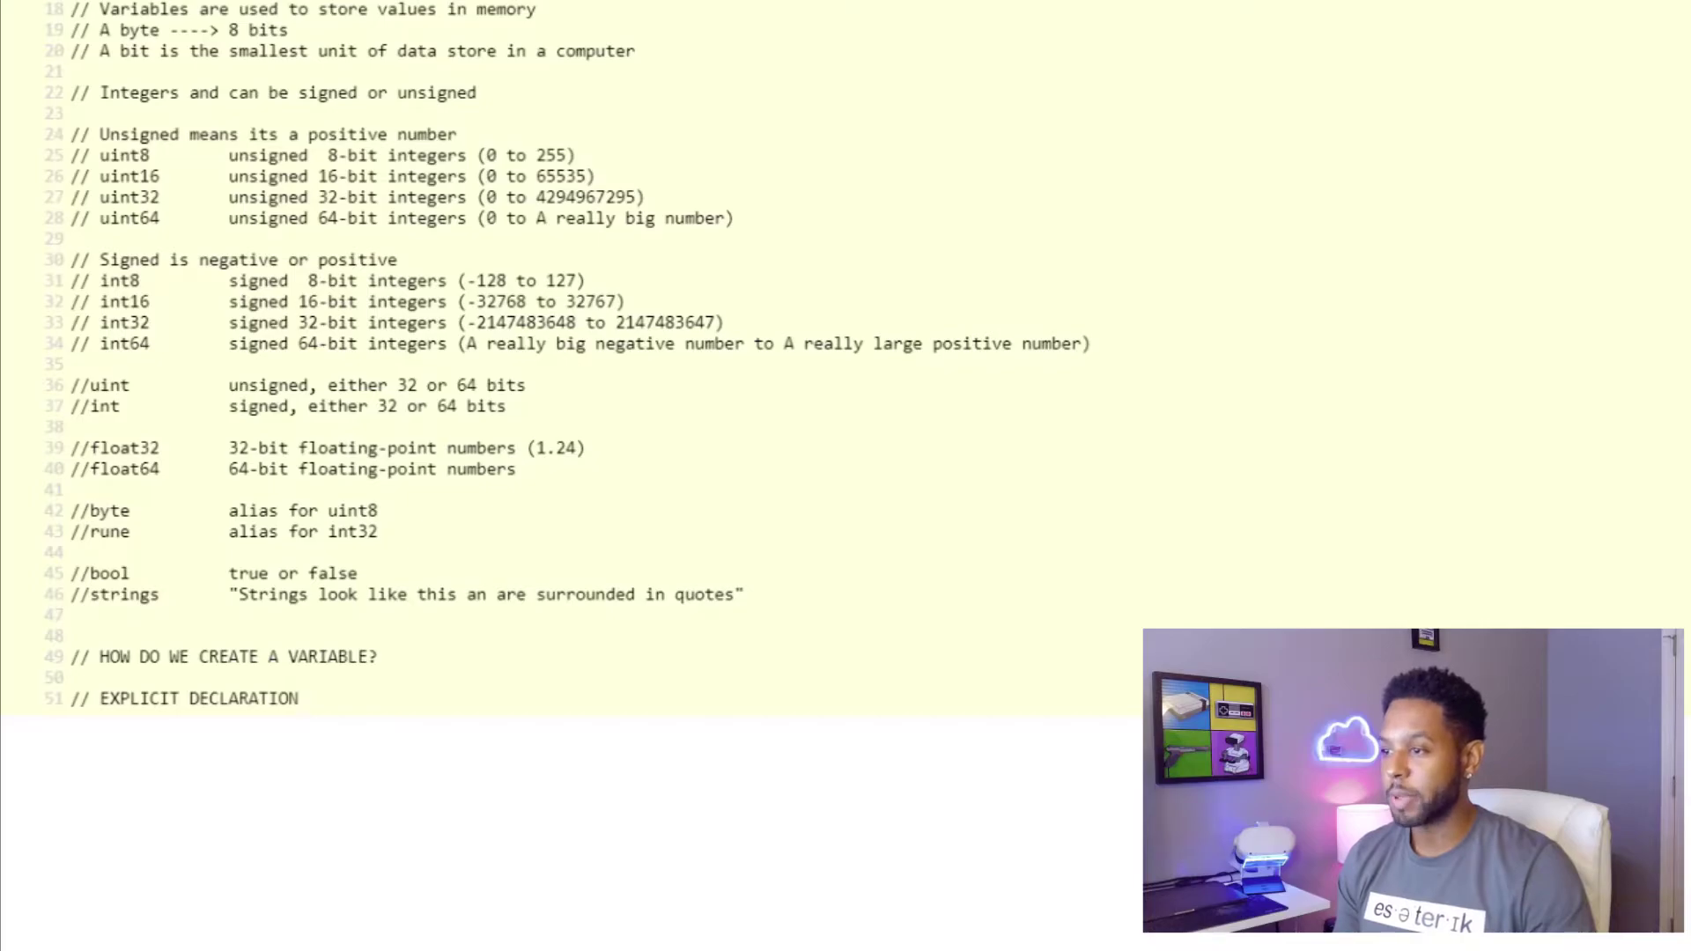
key(Return)
text(// )
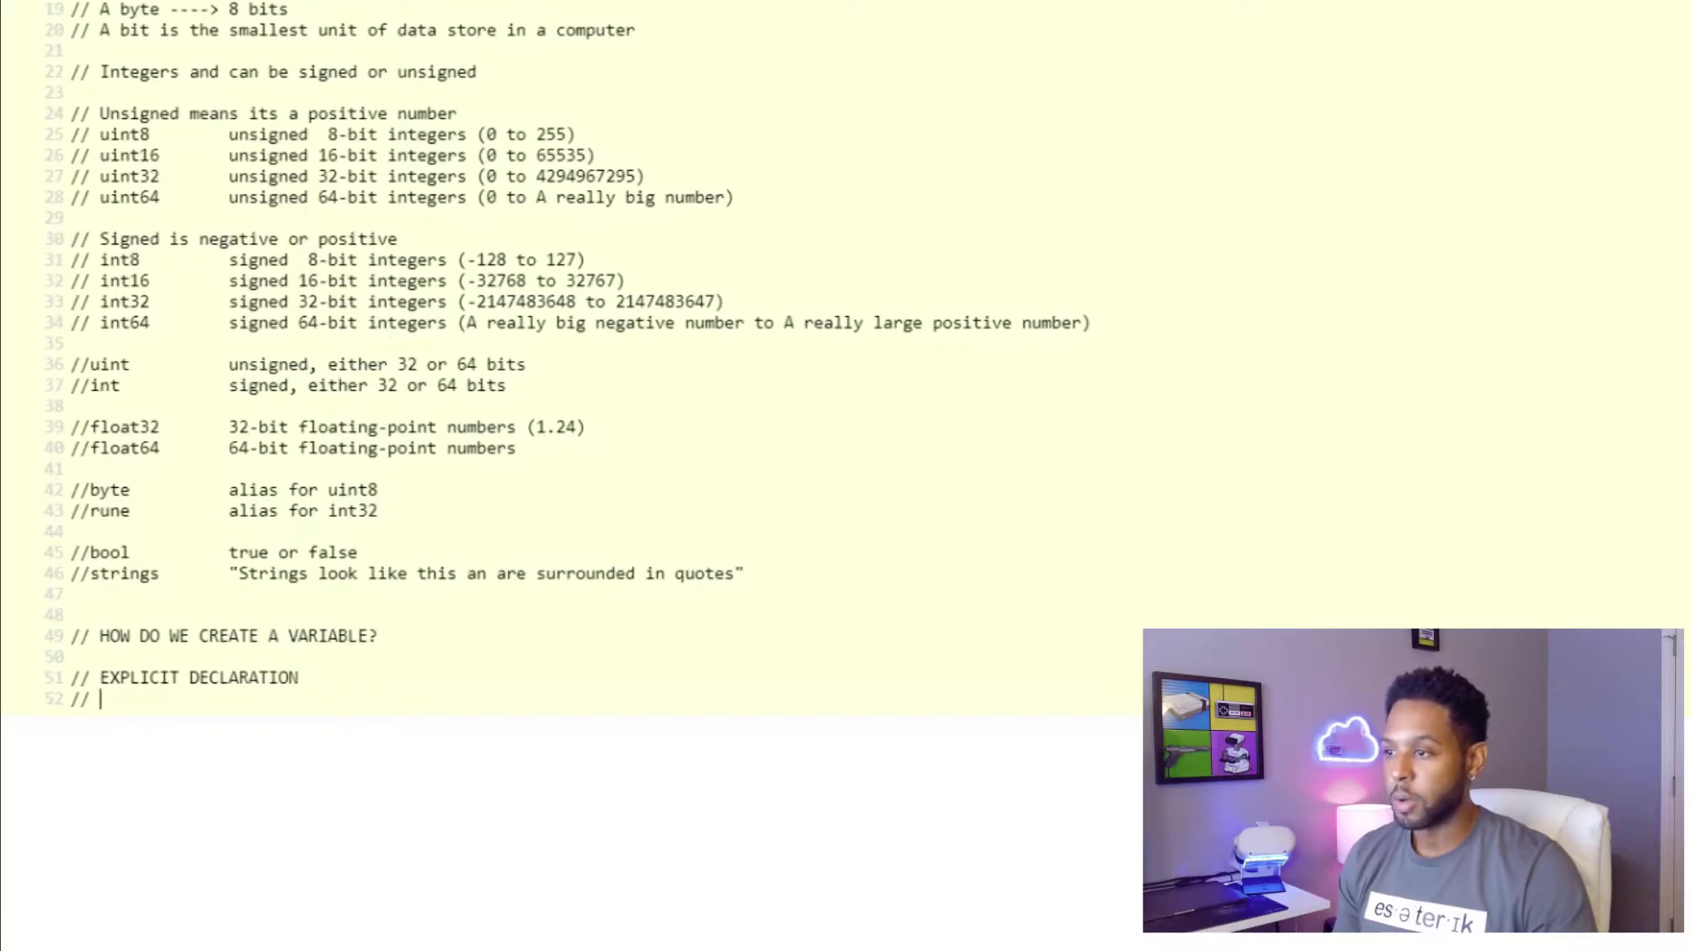
text(We have to DECL)
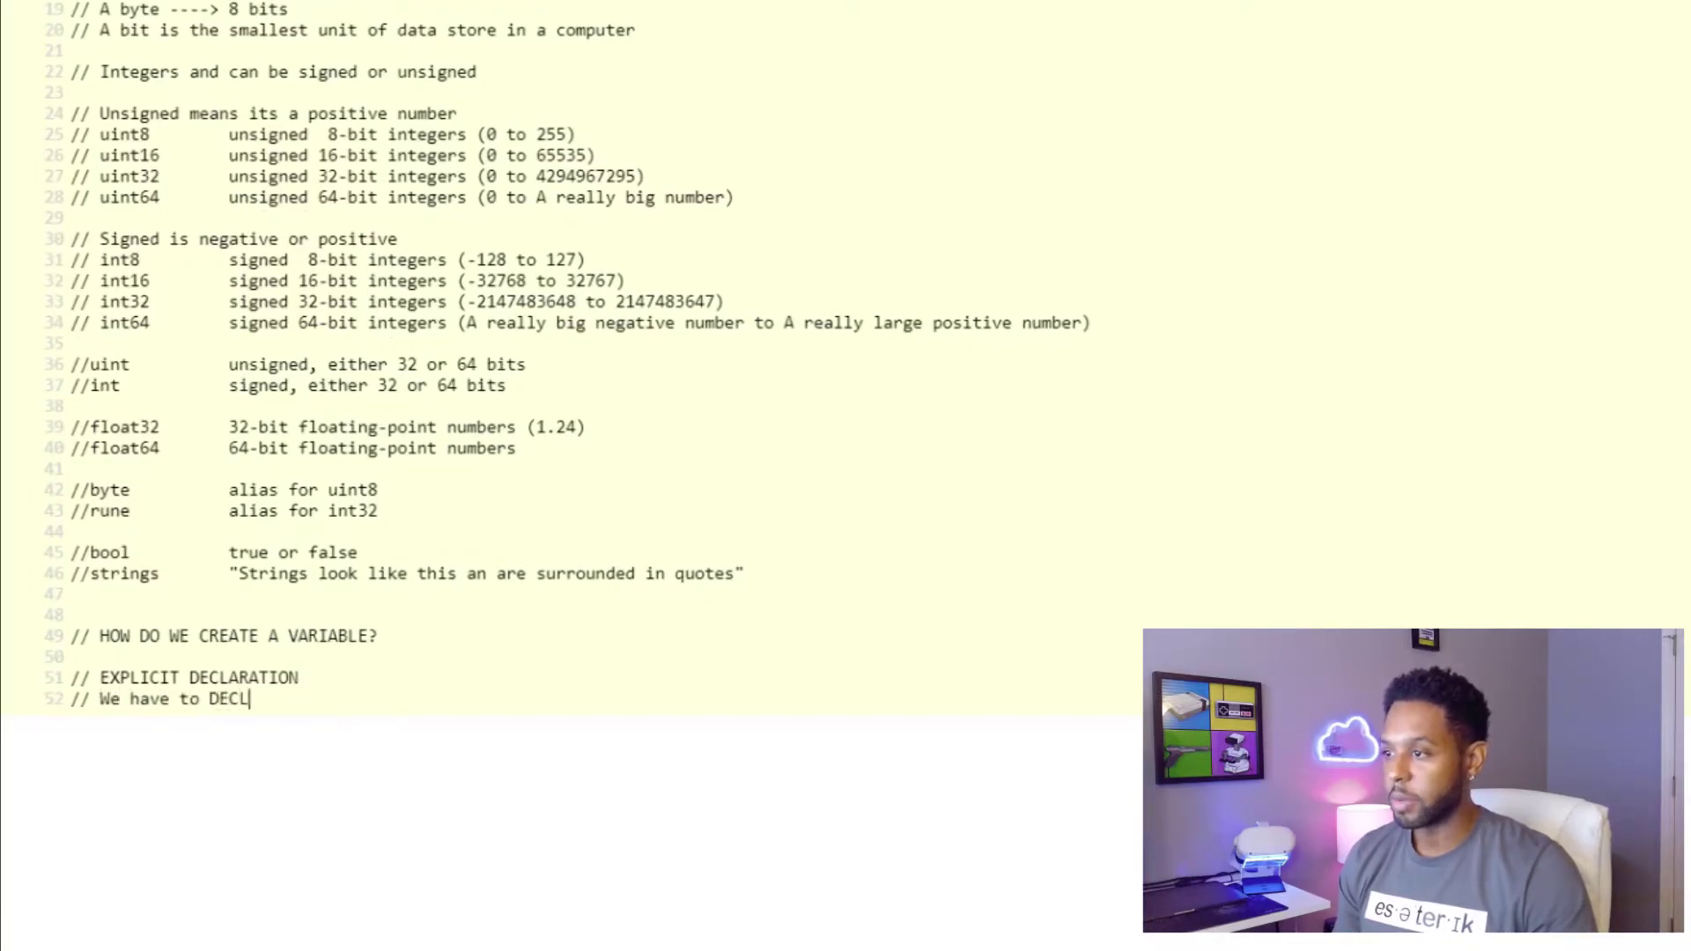
text(ARE with - va)
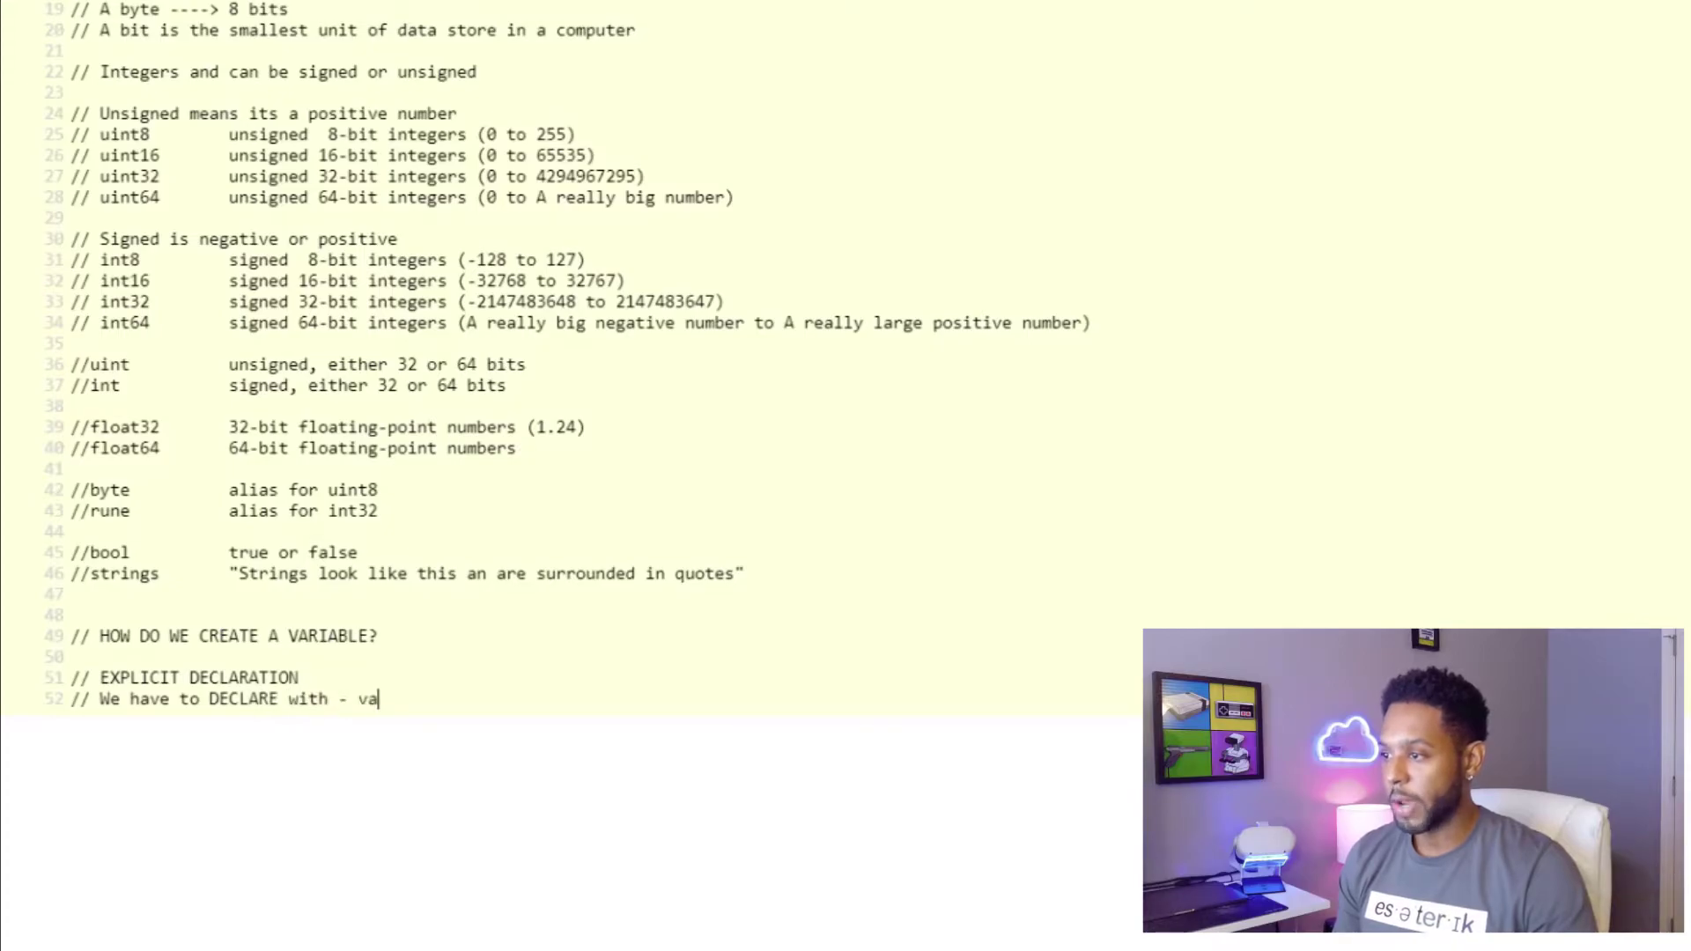
text(r)
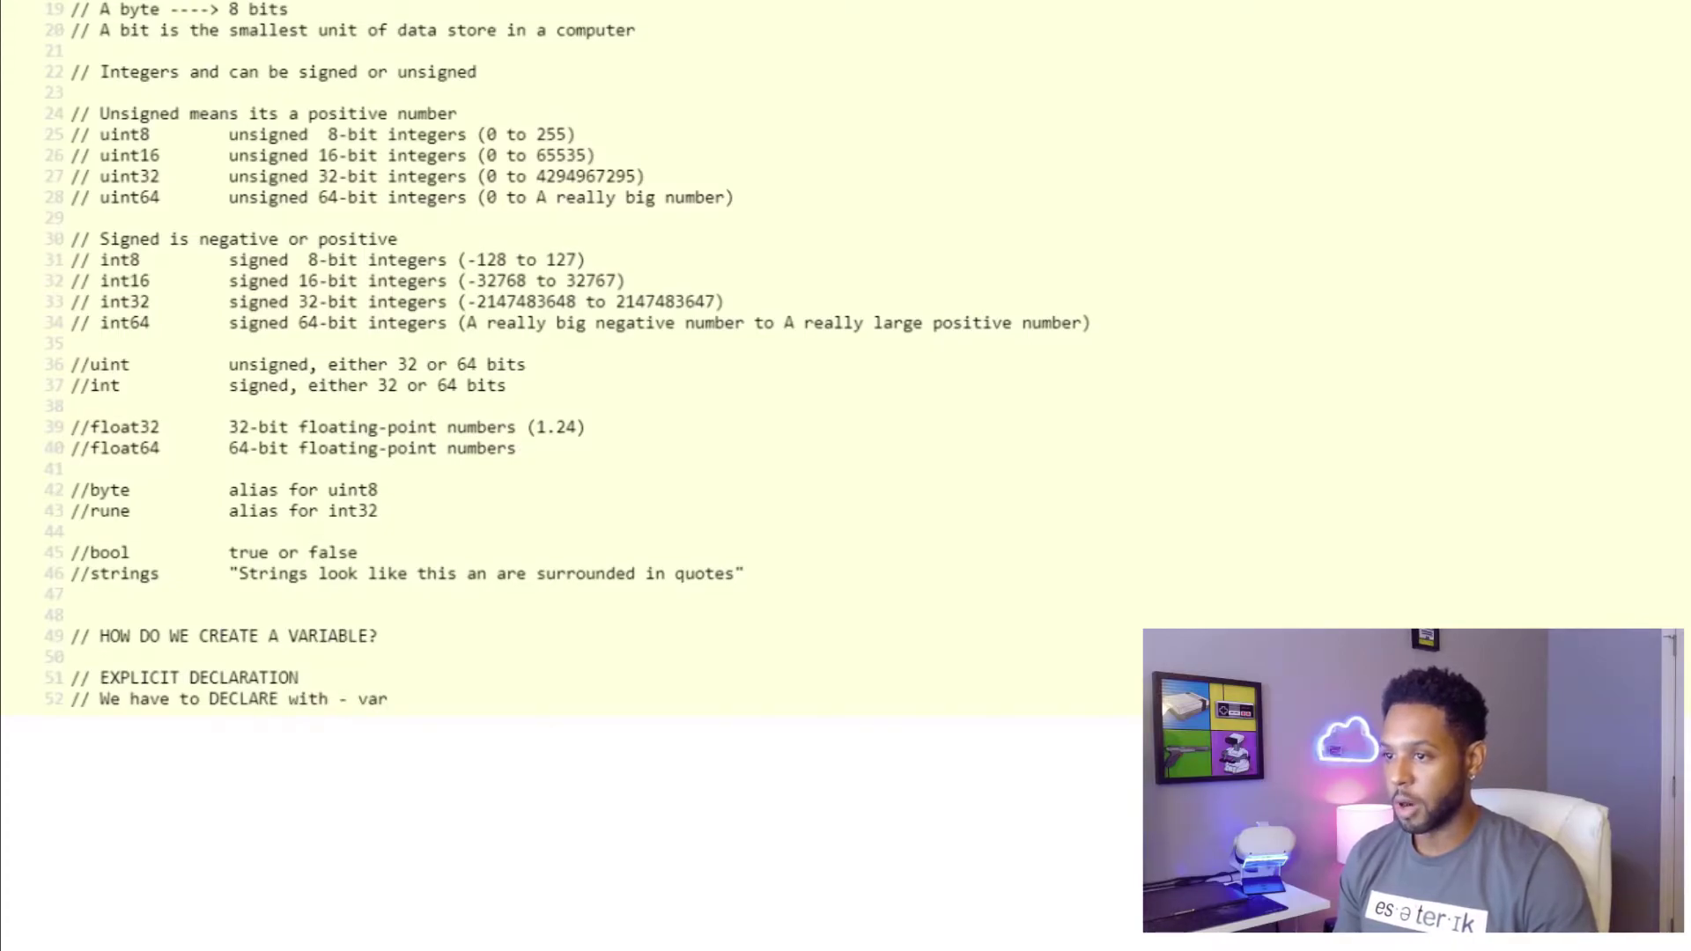
text( | variableName)
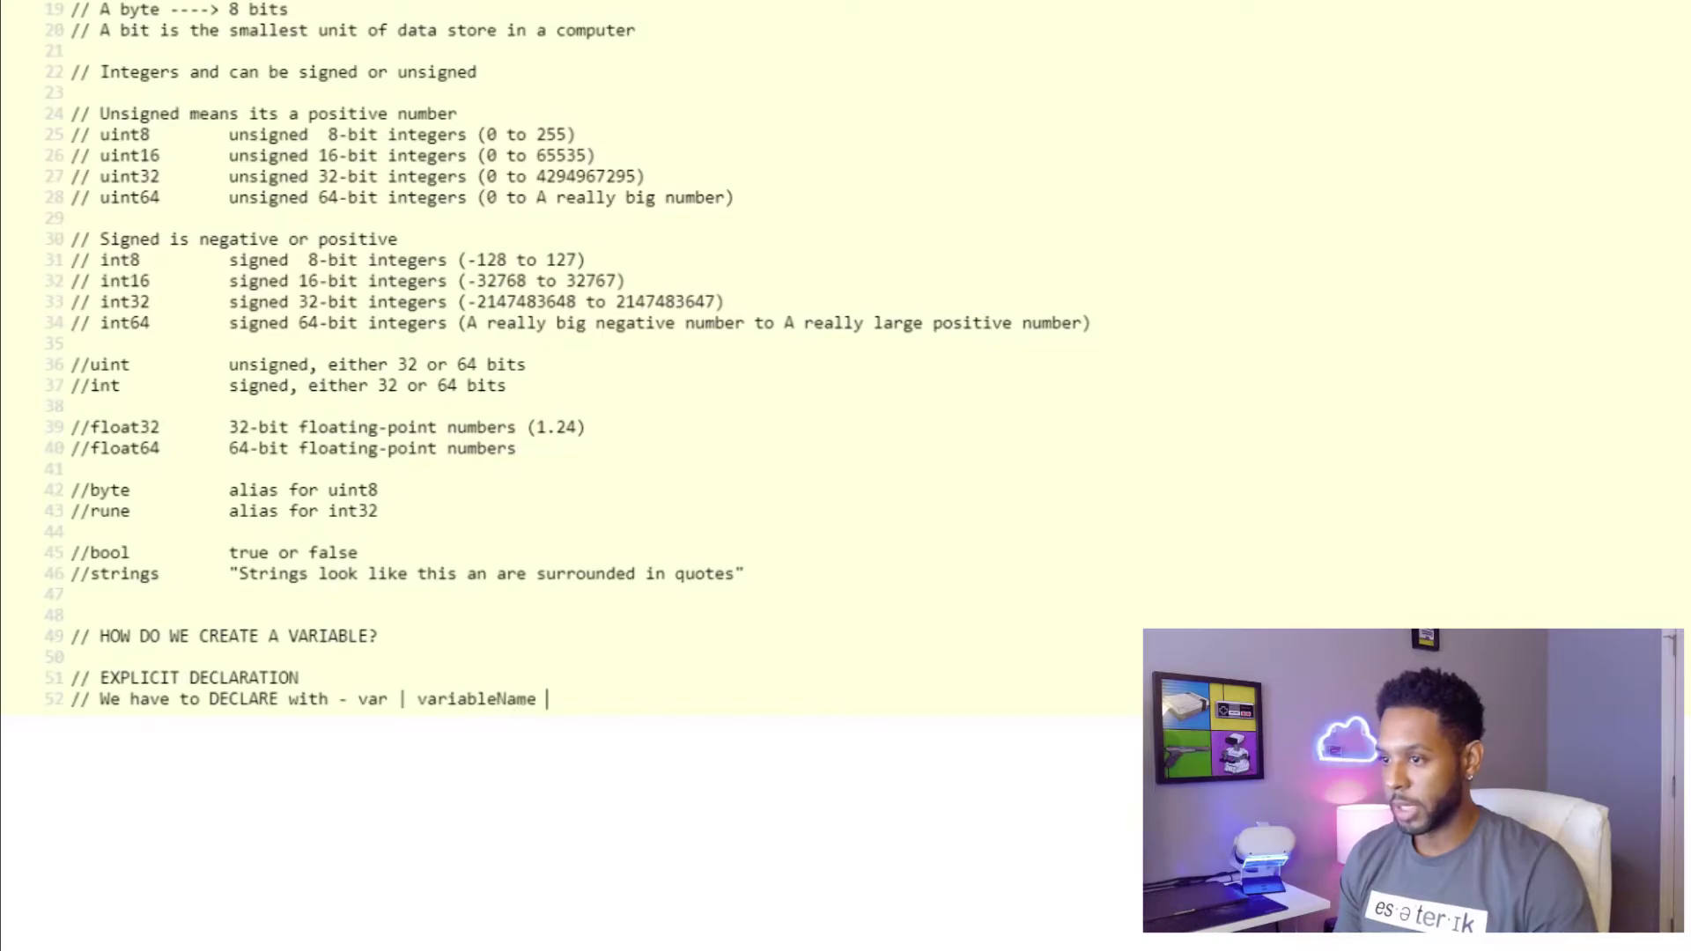
text( | type)
key(Return)
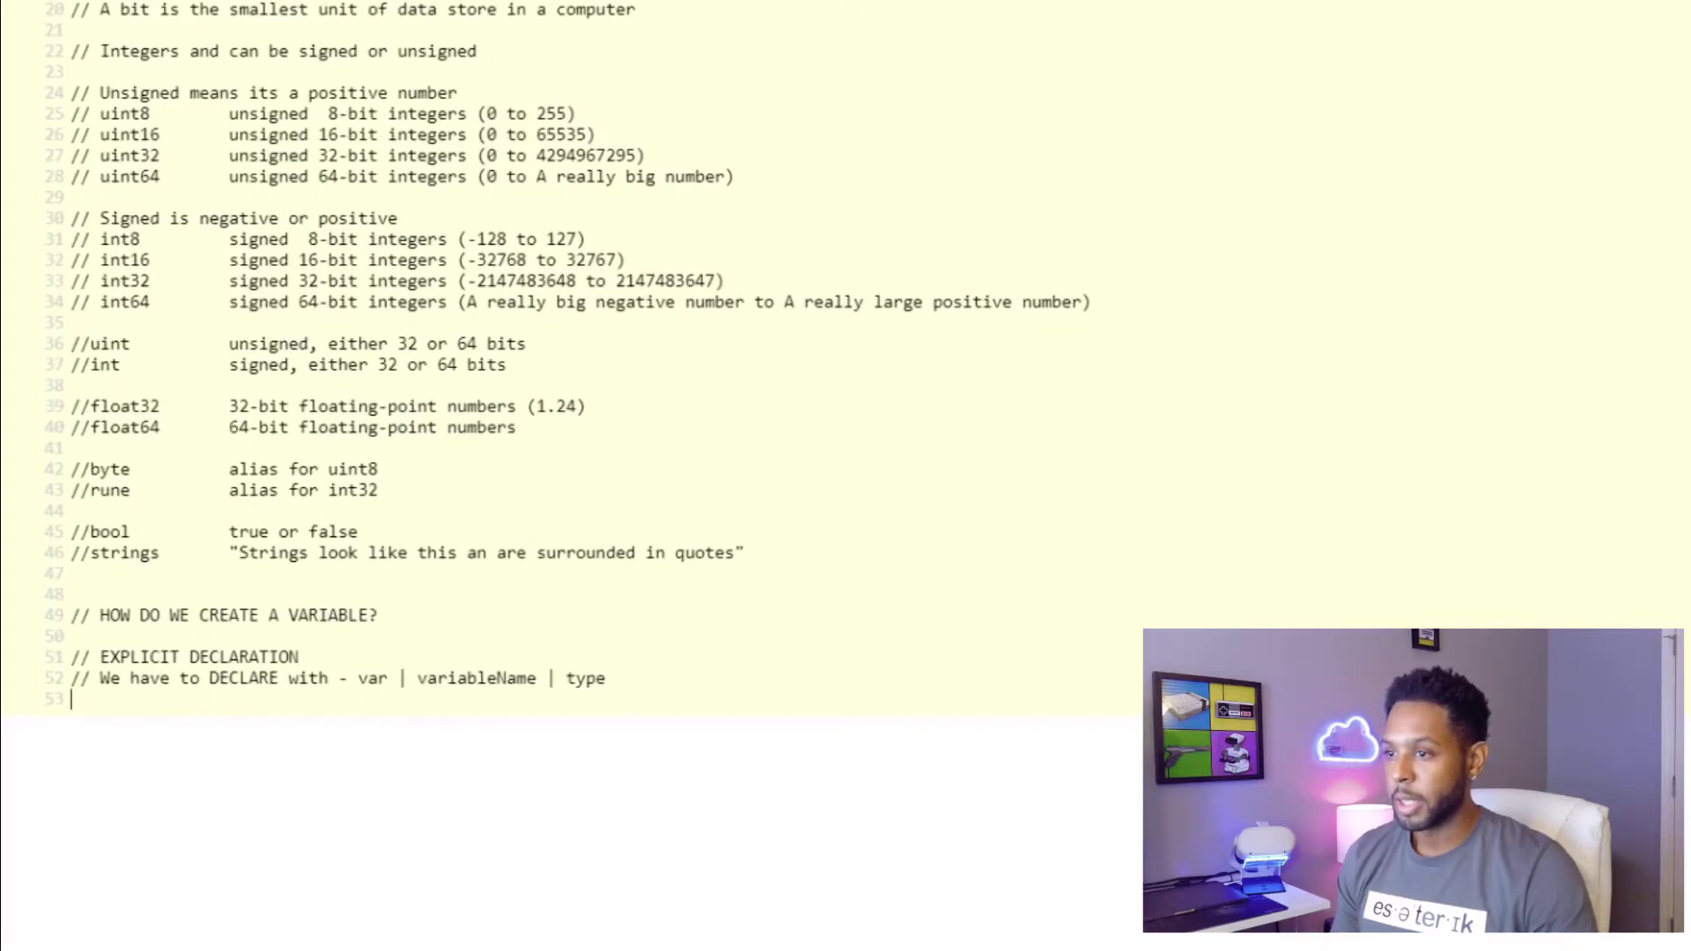
key(Return)
text(// Creates a )
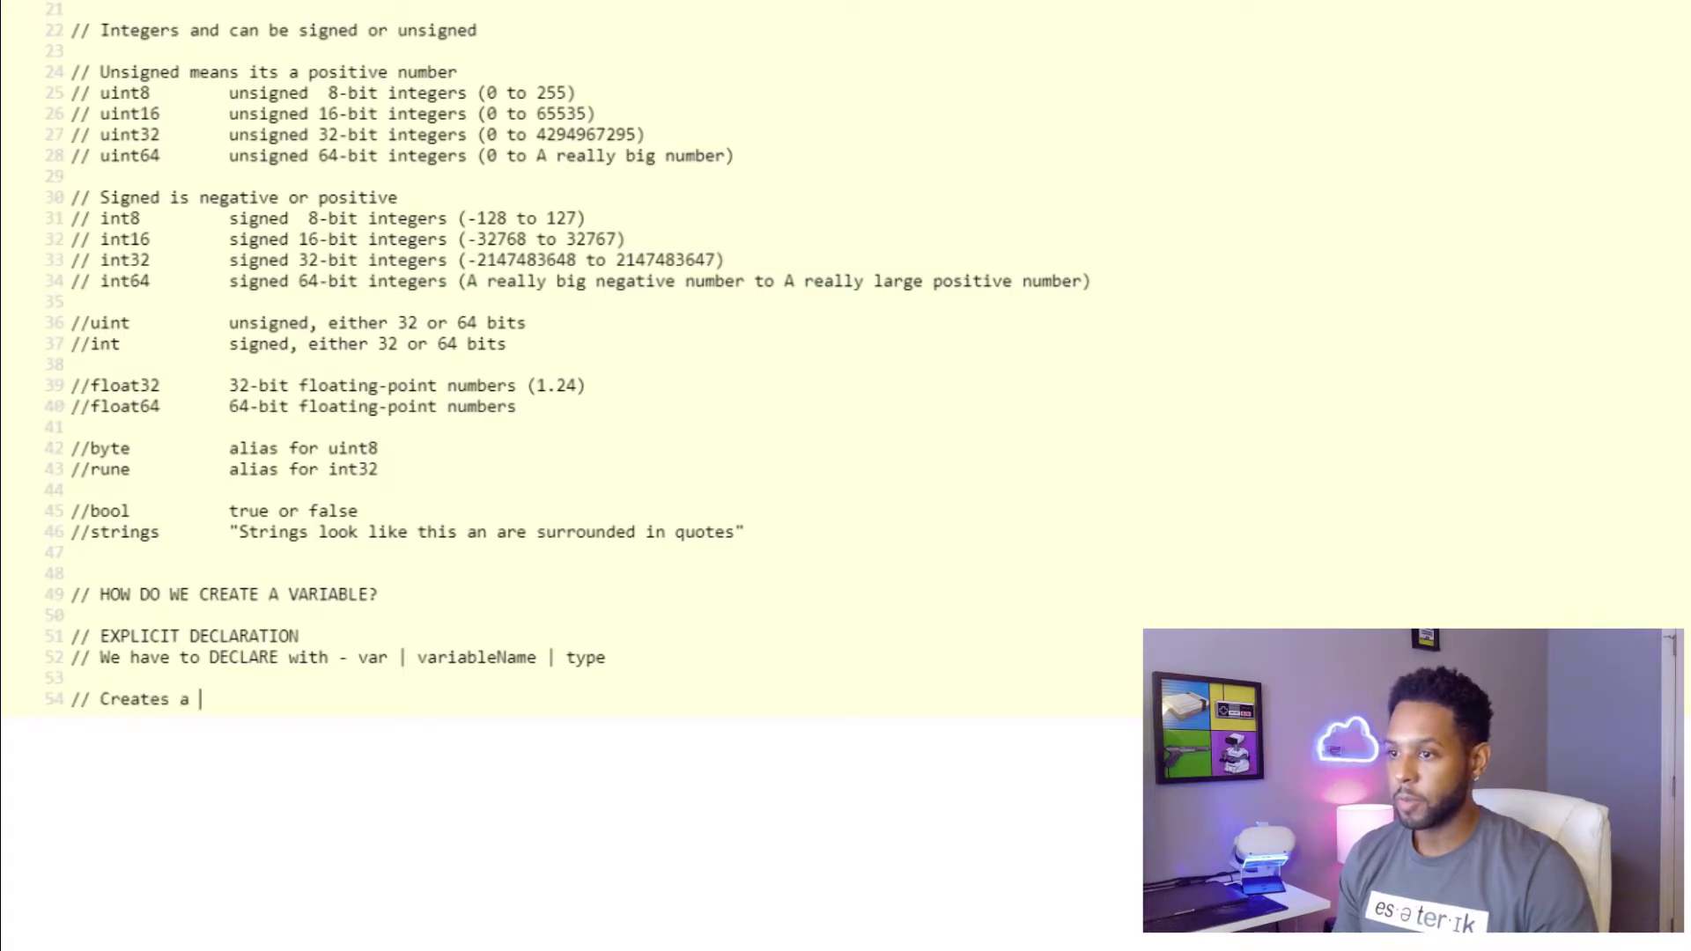
text(location in )
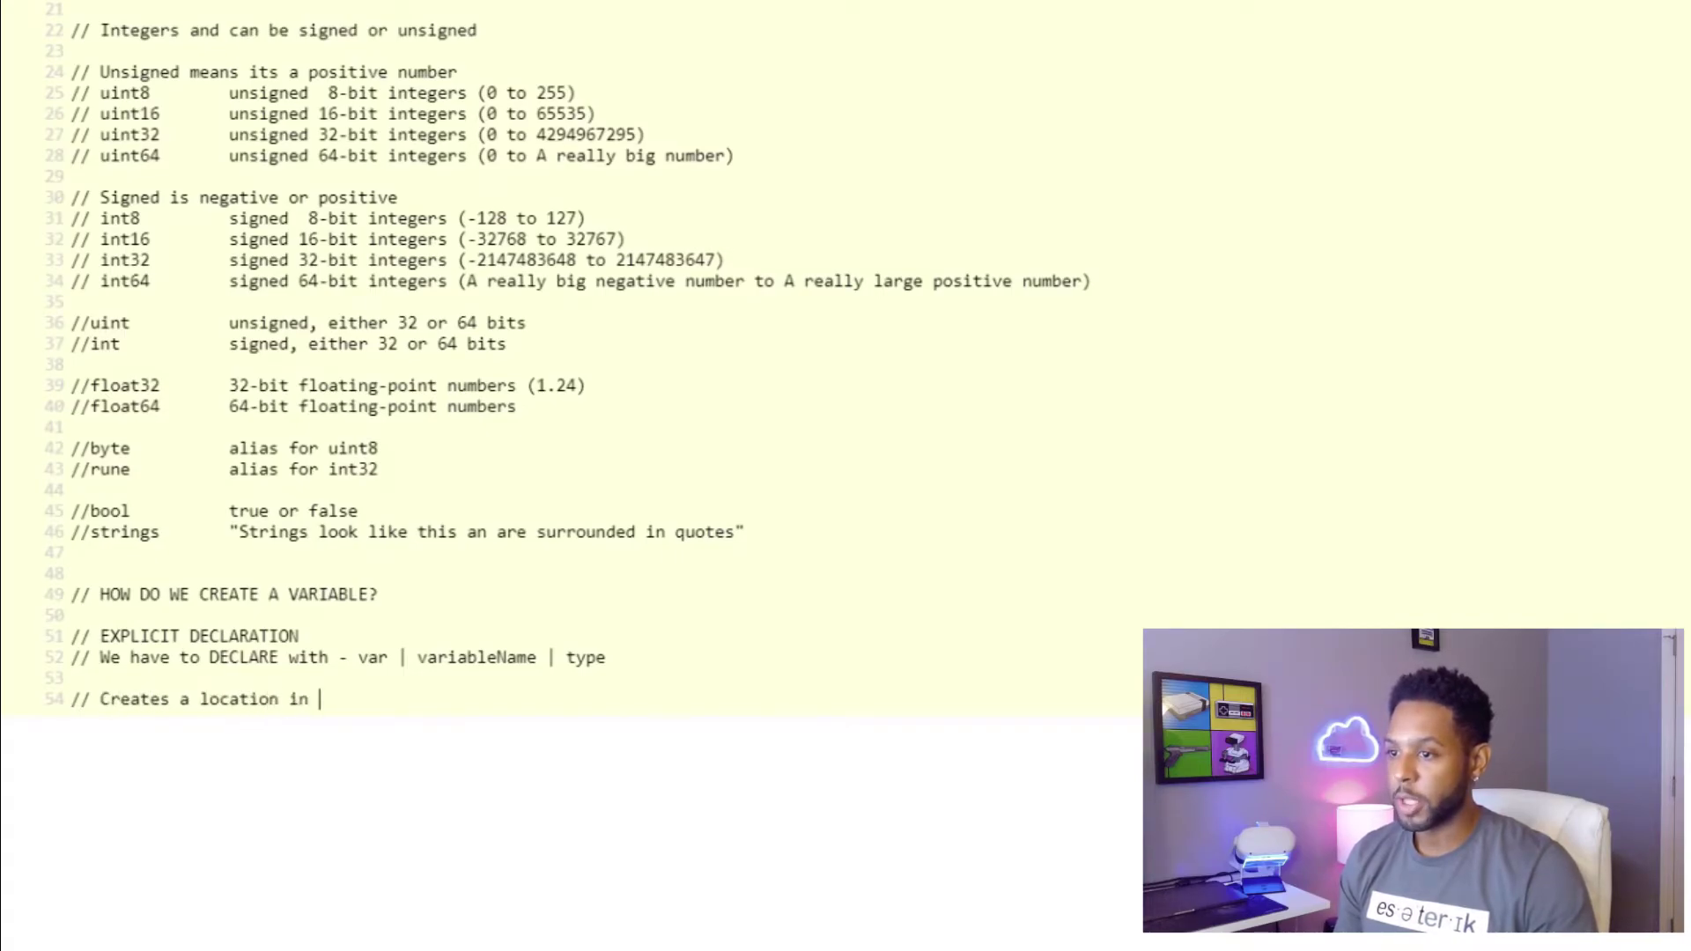
text(memory to hold the )
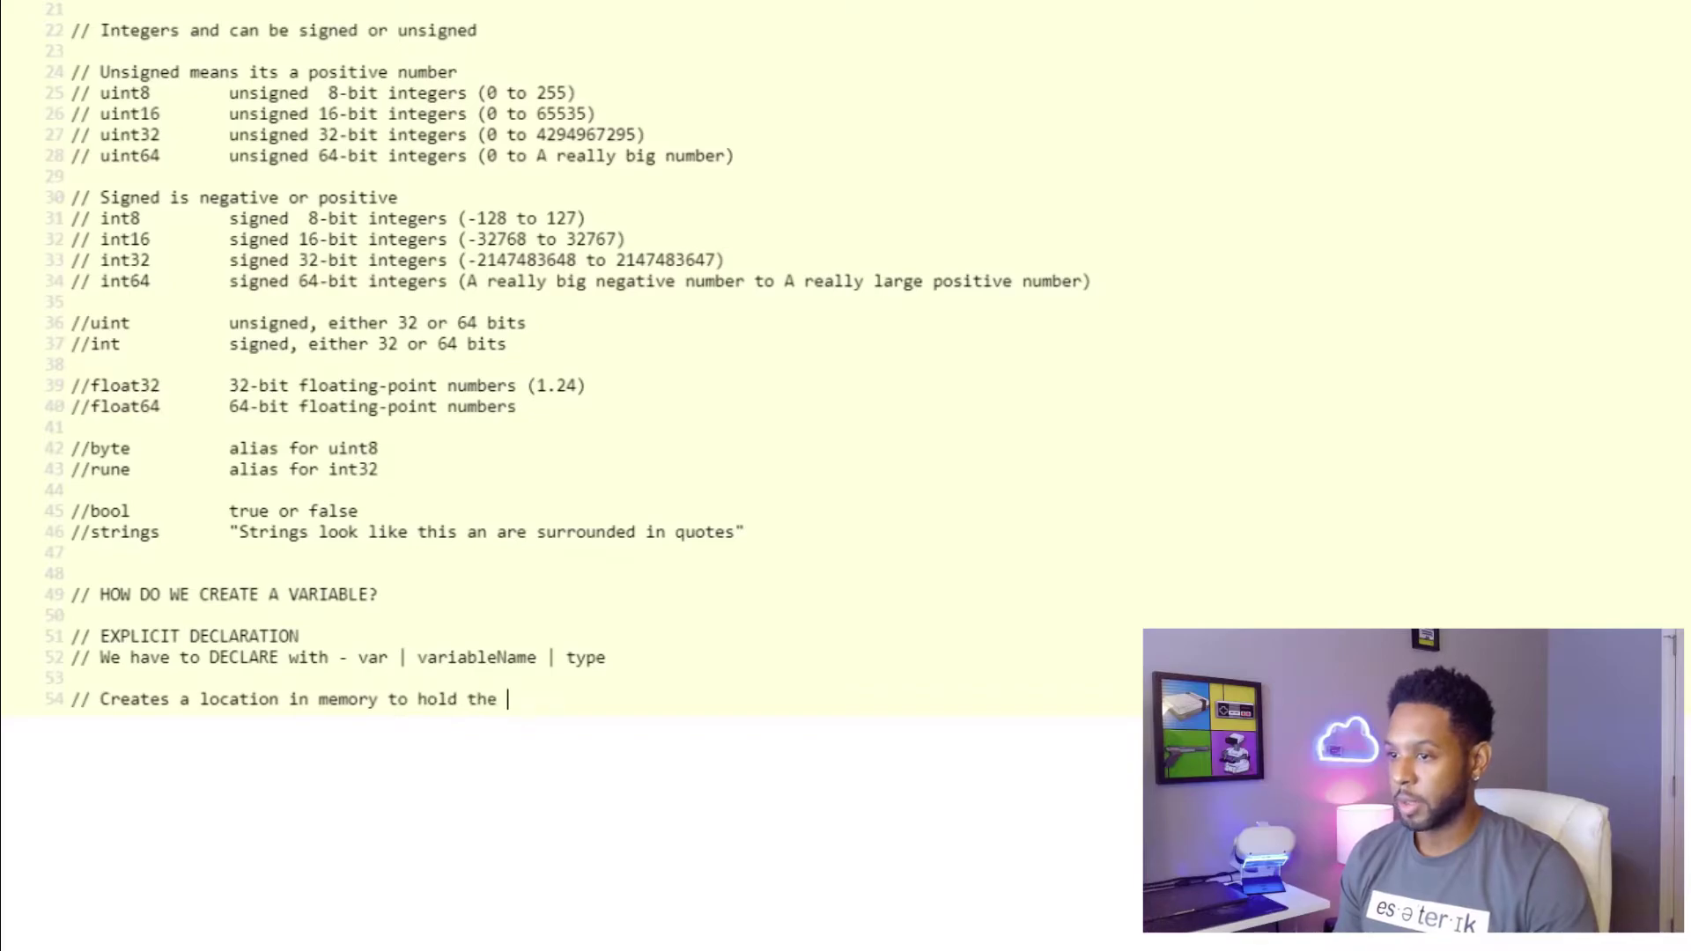
text(declared TYP)
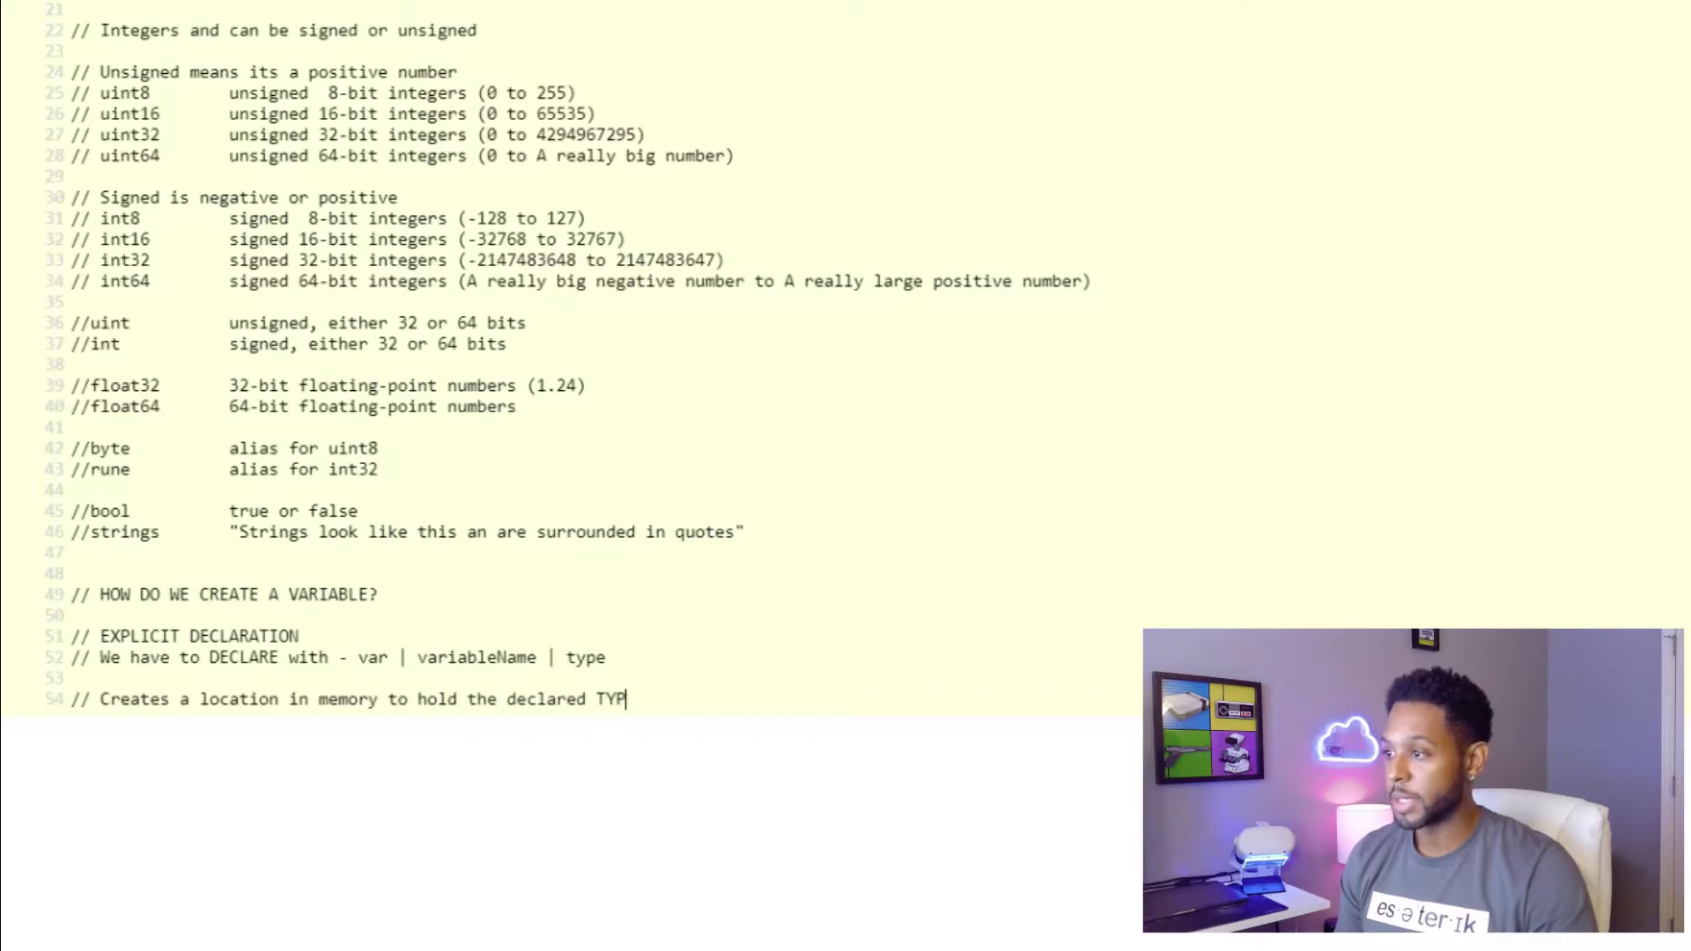
text(E)
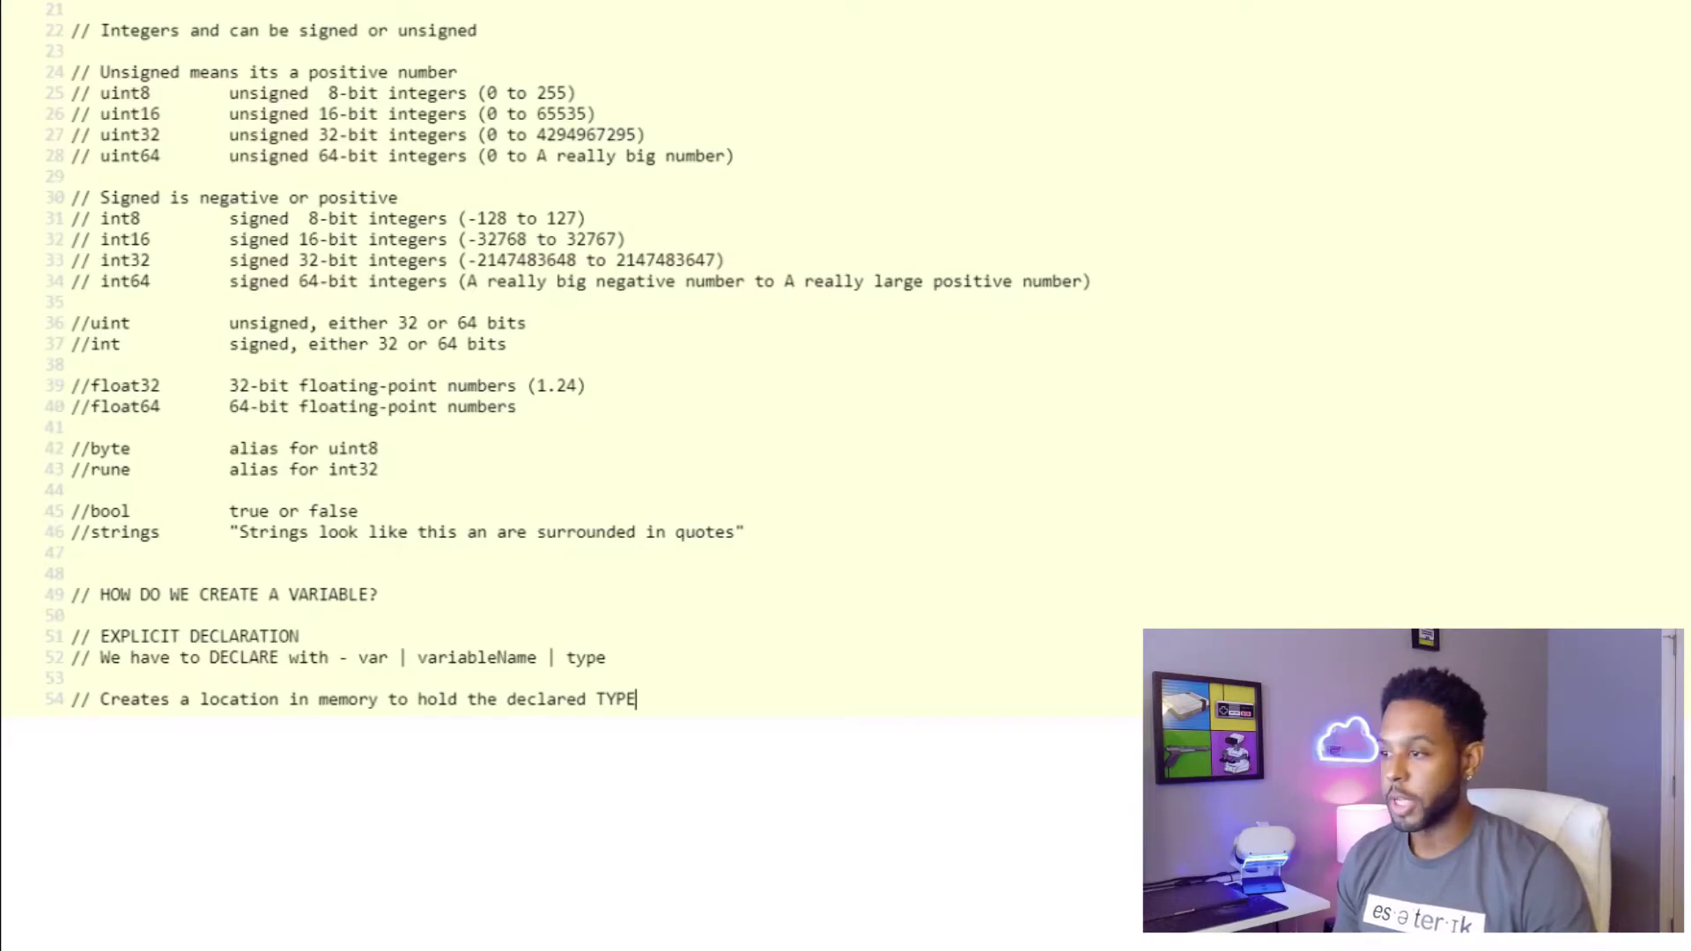
Add the comment '//Location called greeting and hold an string' above var greeting string
key(Return)
key(Return)
text(//Location called greeting )
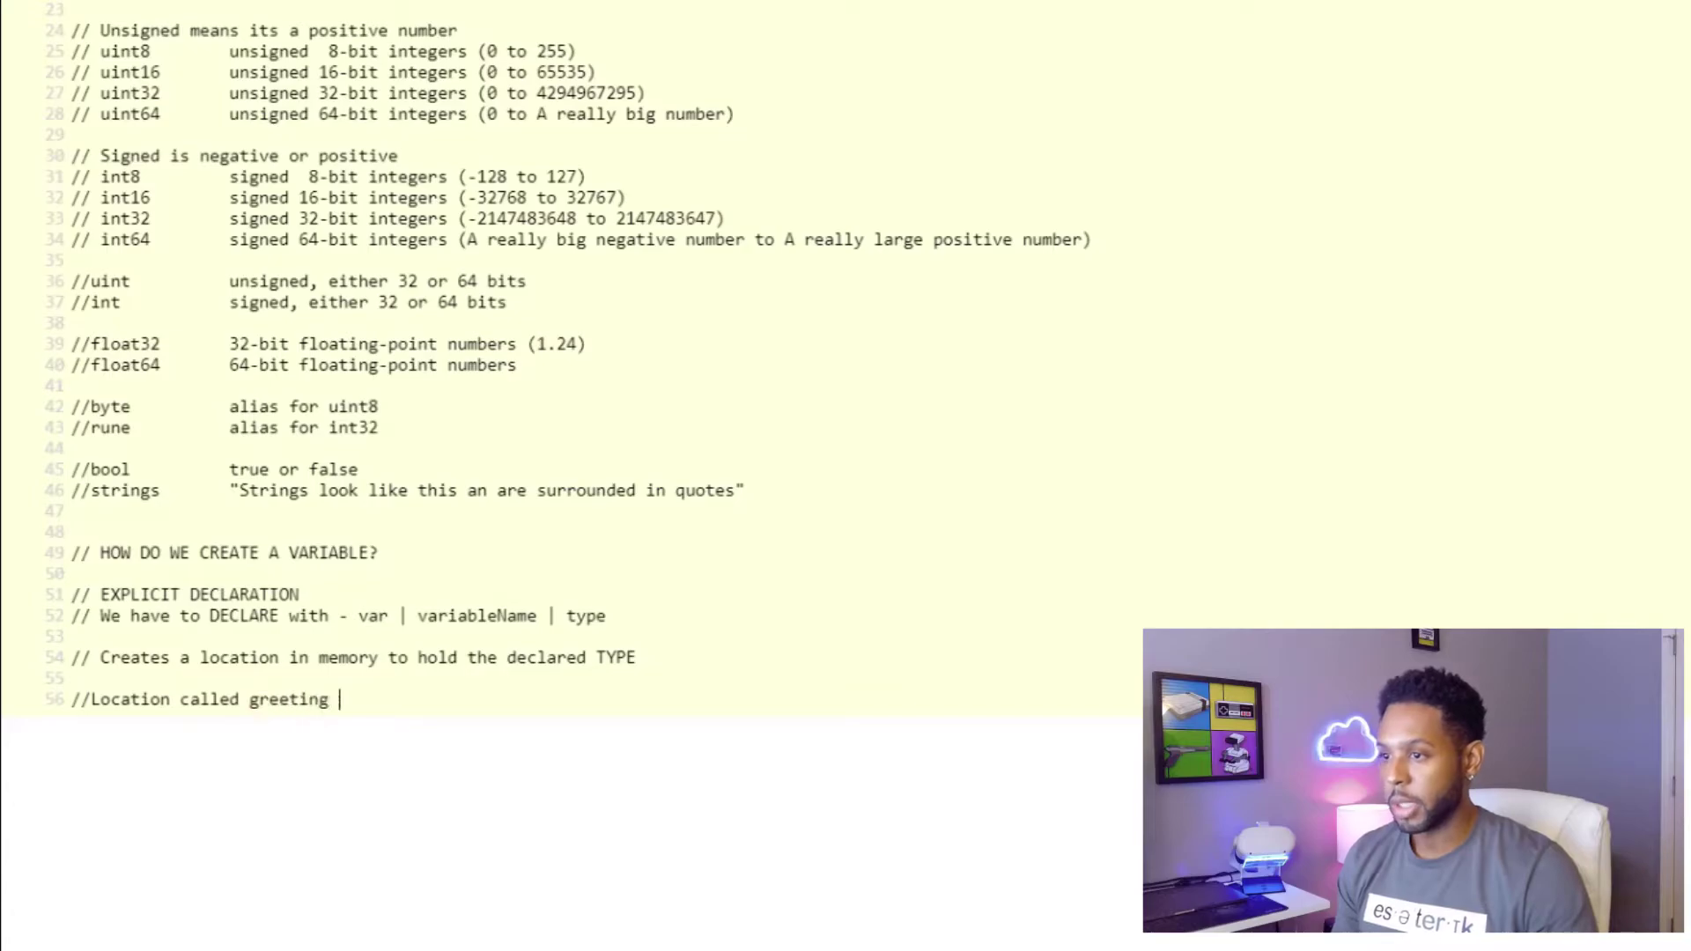
text(and hold a)
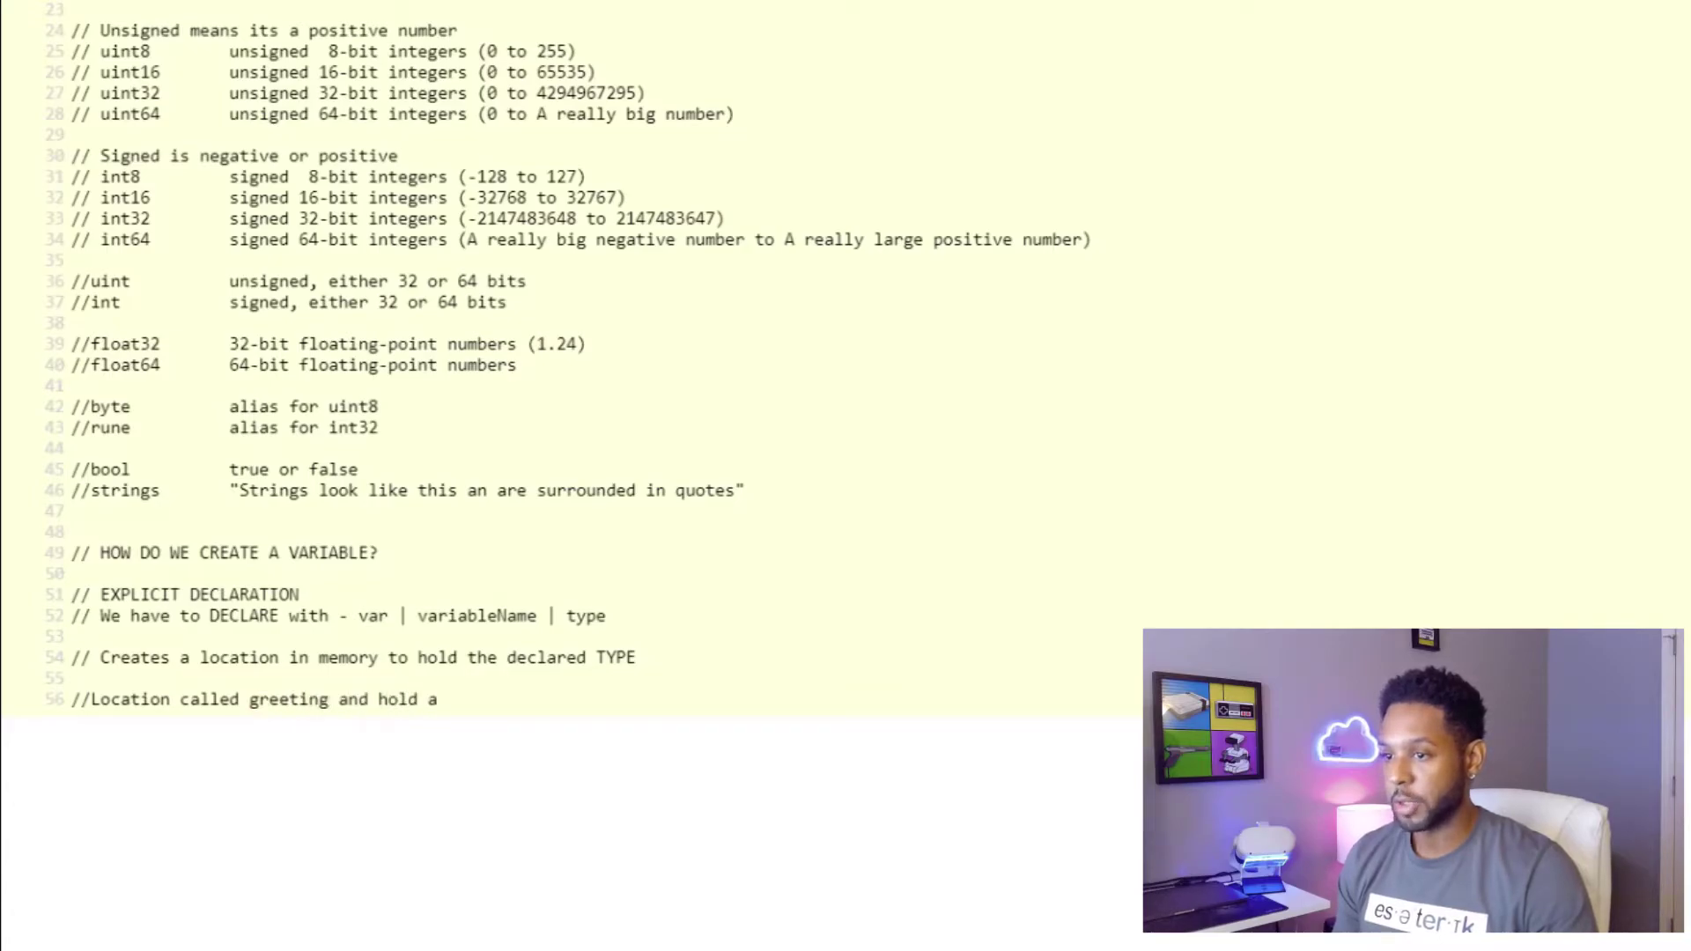
text(n string)
key(Return)
key(Return)
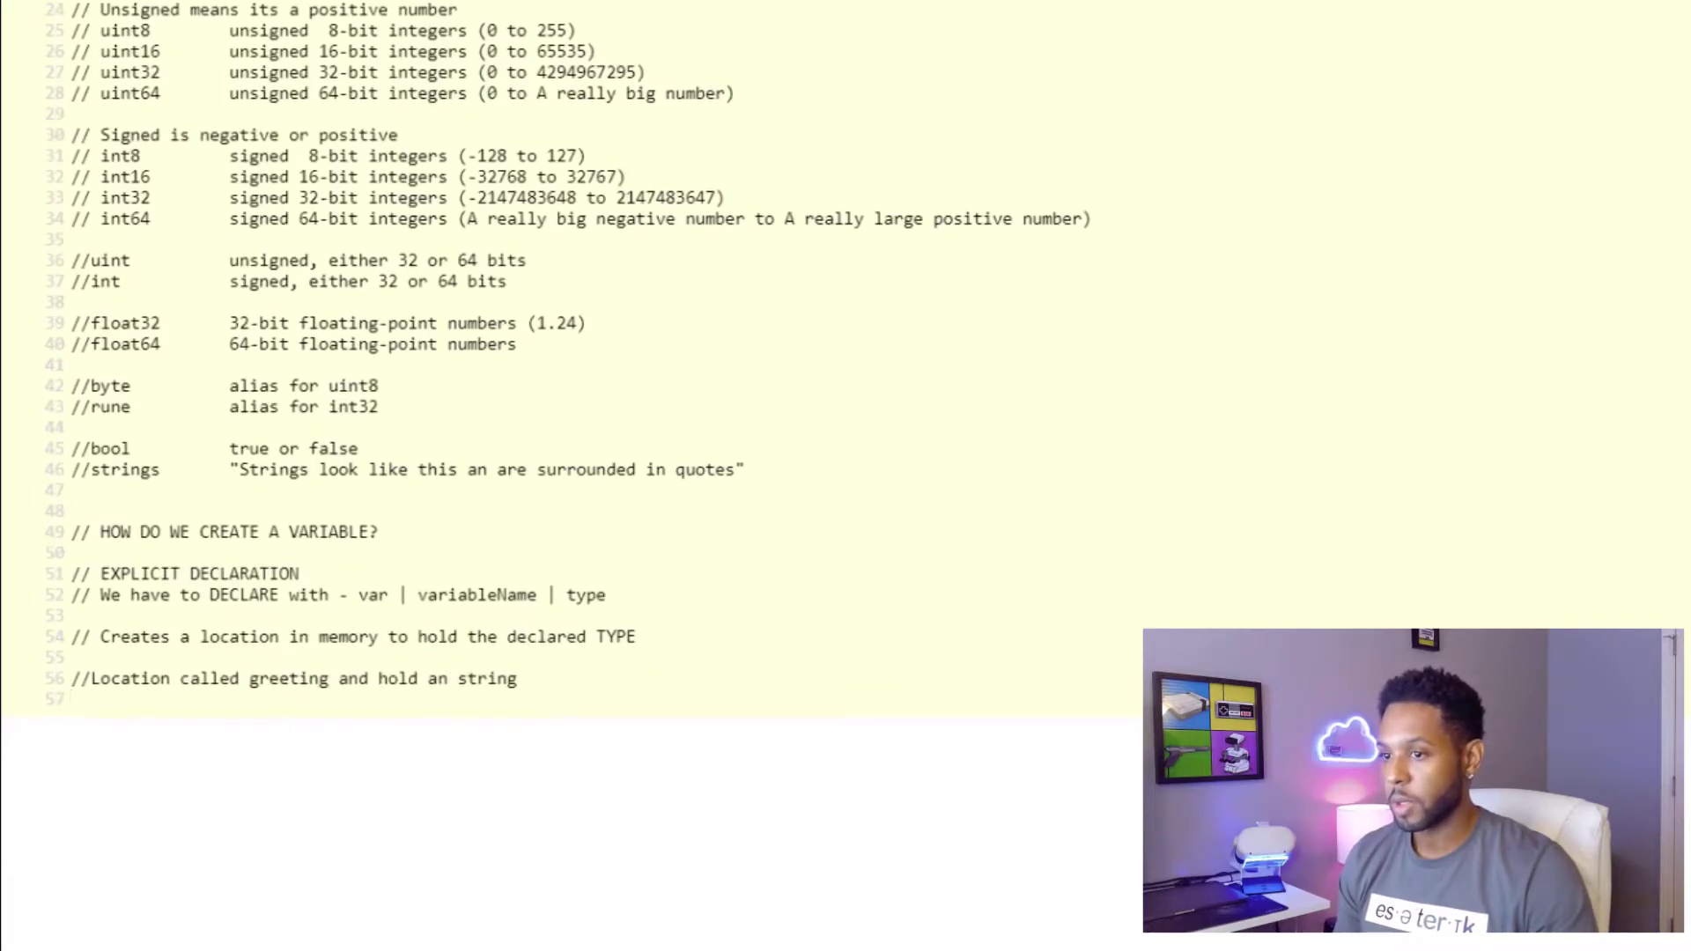
text(var)
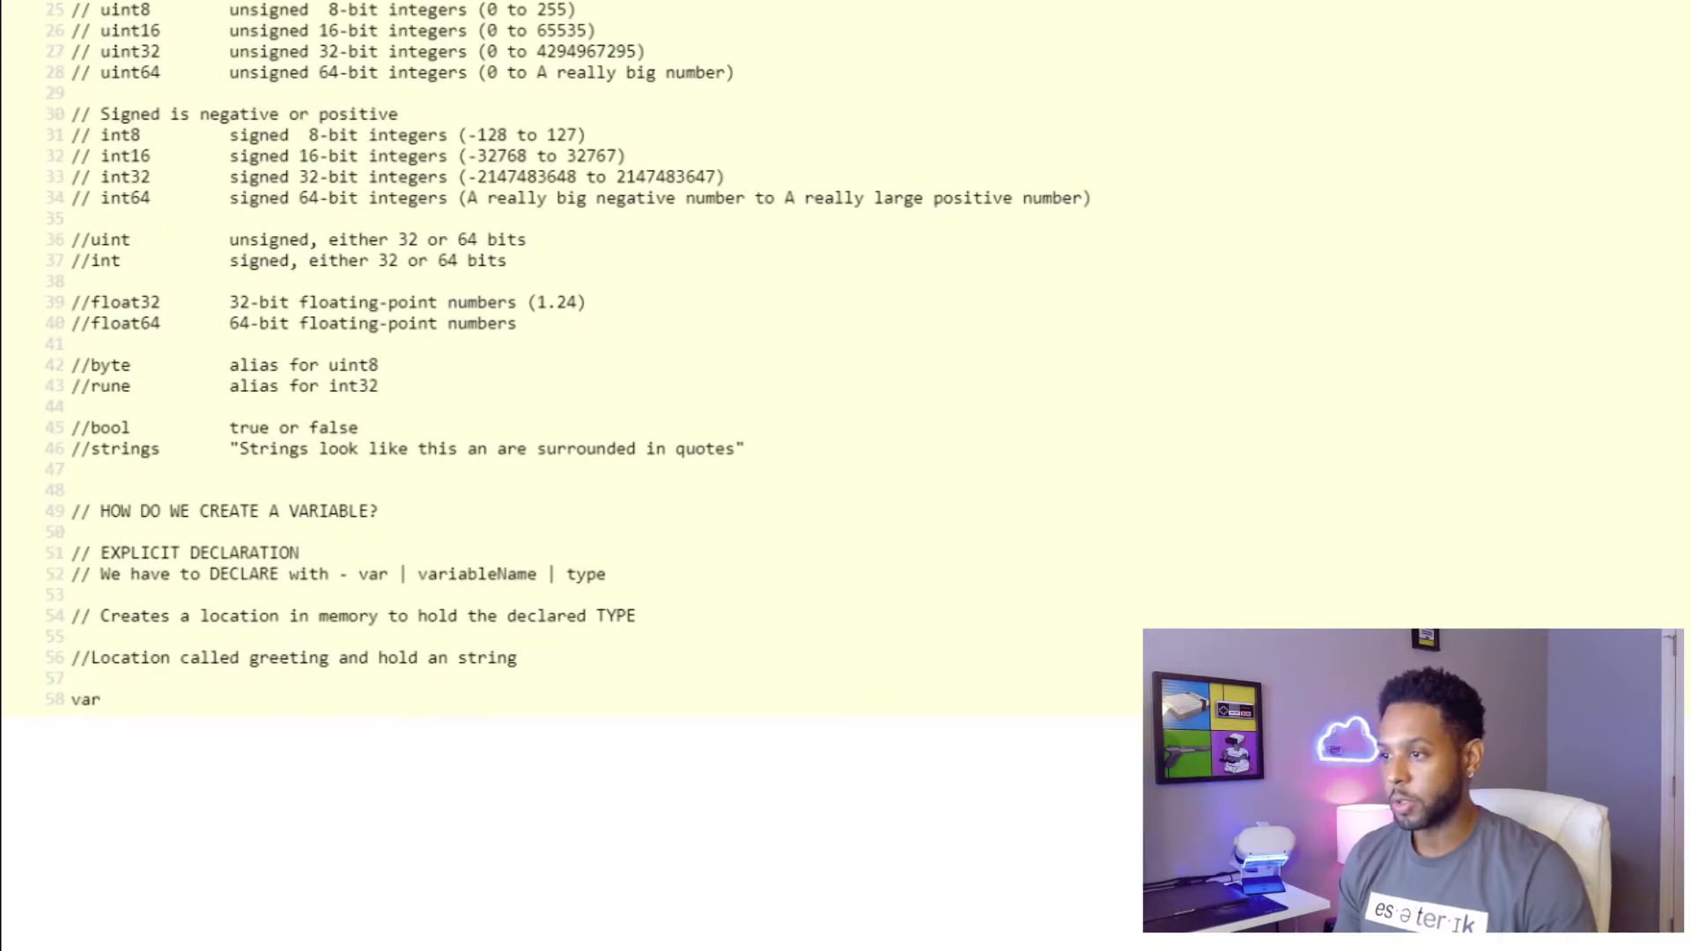
text( greetin)
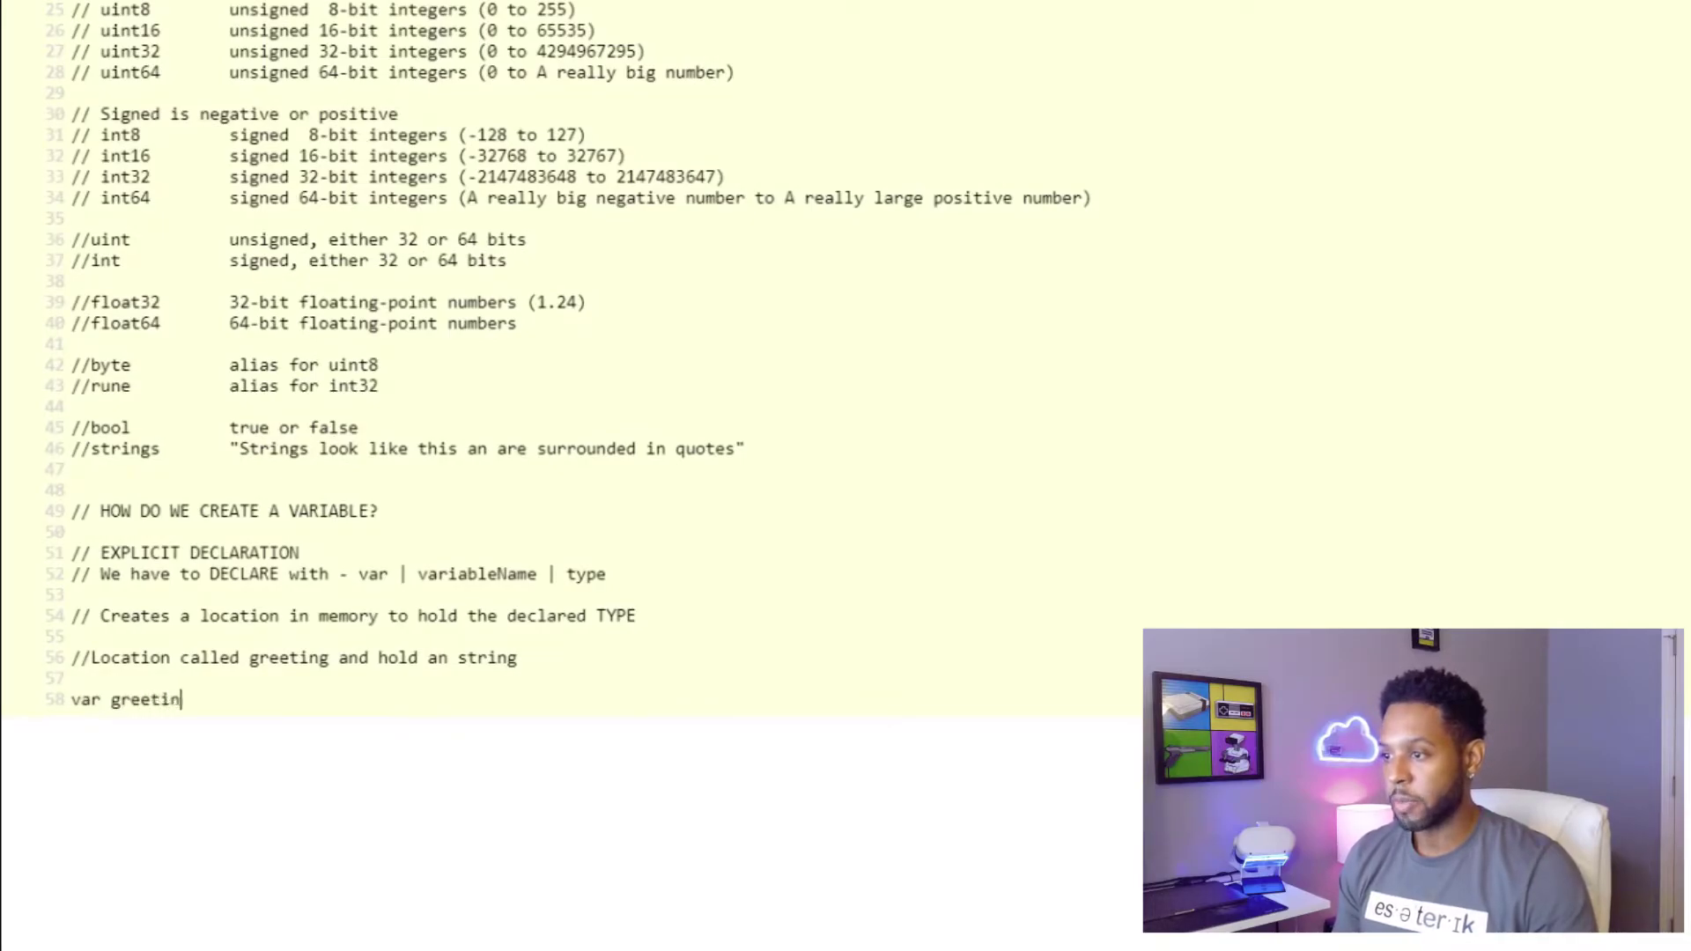
text(g string)
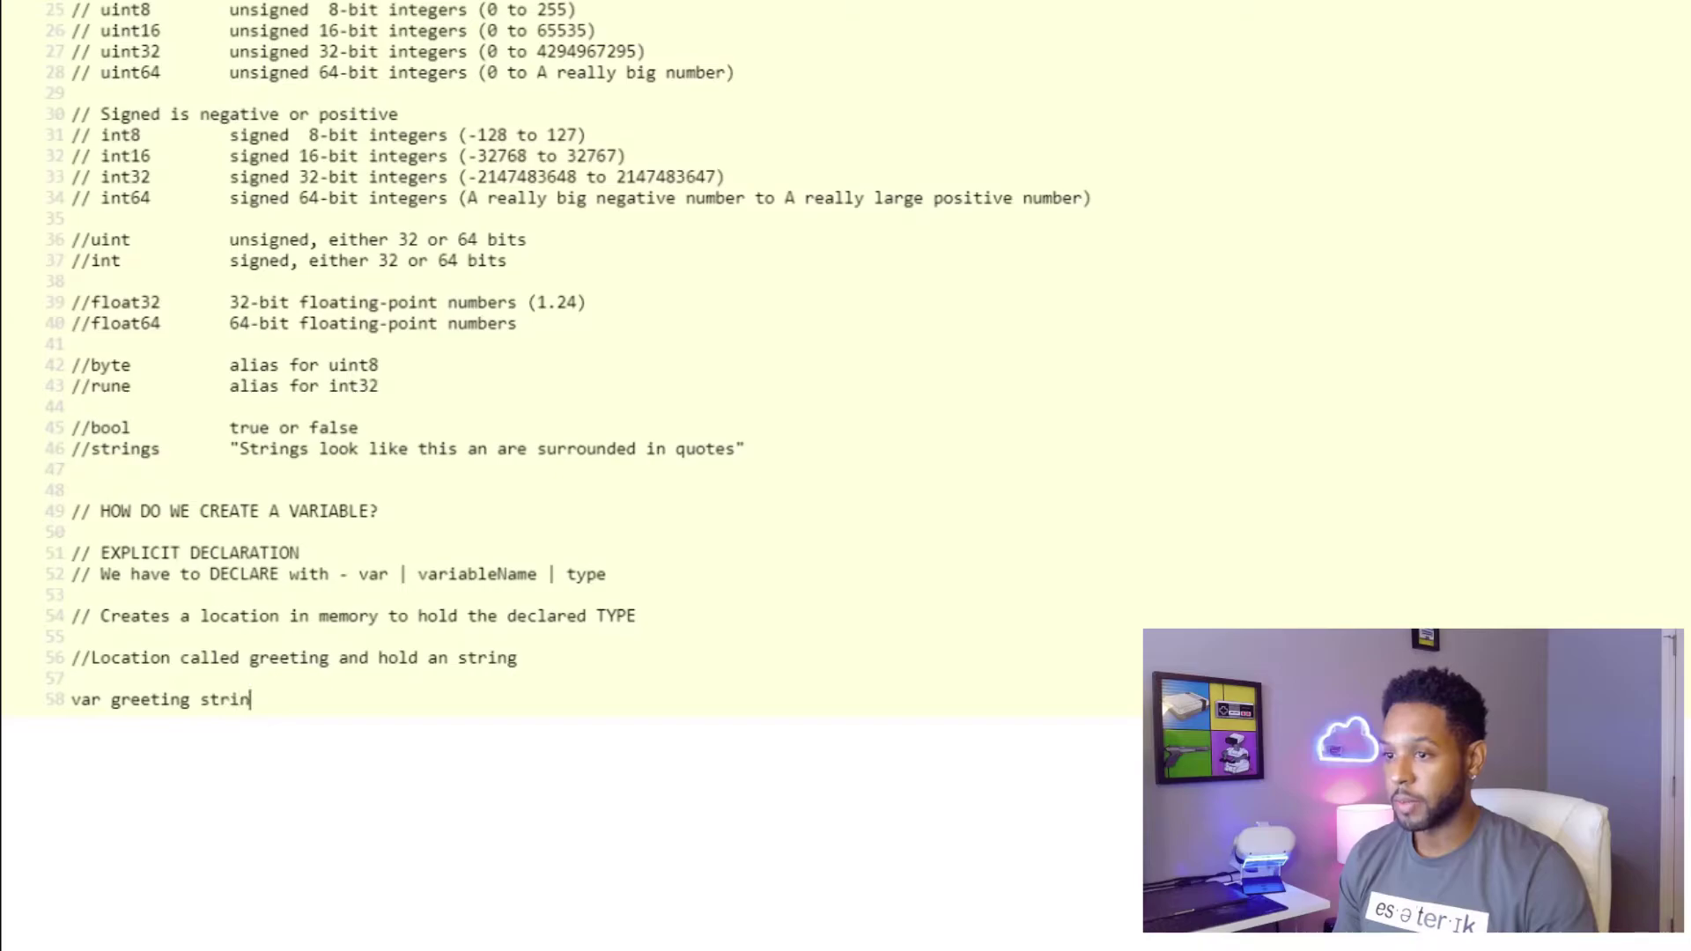
key(Return)
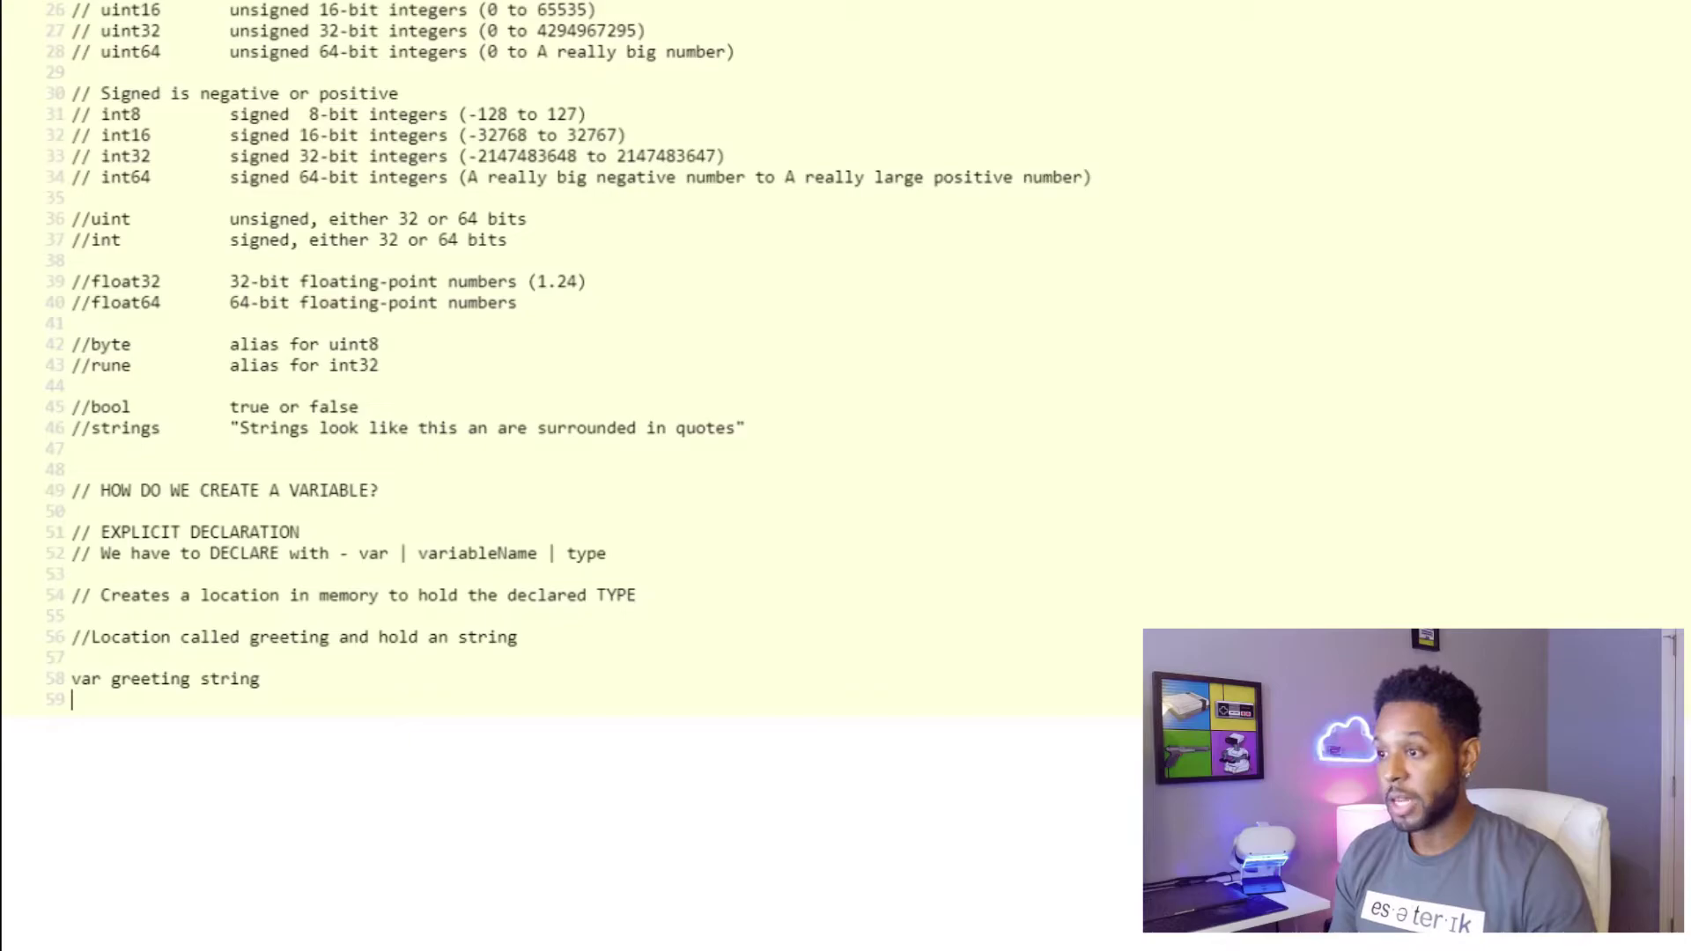
Create func main() starting with the comment 'Store a value in our variable aka INITIALIZATION'
key(Return)
key(Return)
text(func main()
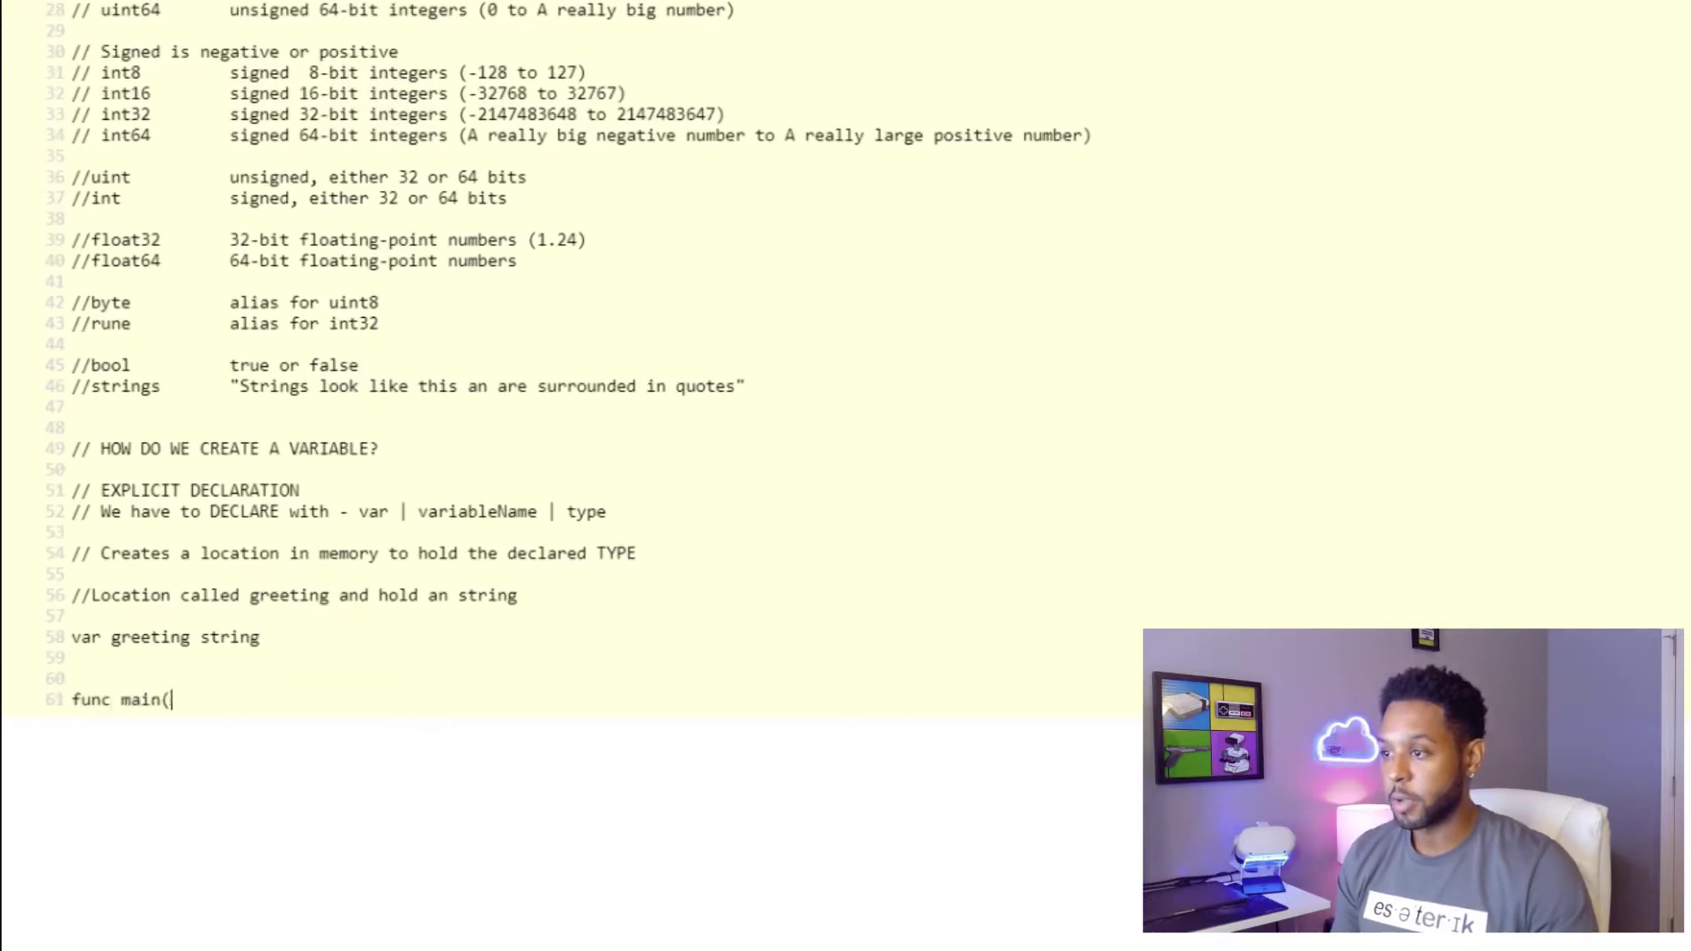
text() {)
key(Return)
key(Return)
text(})
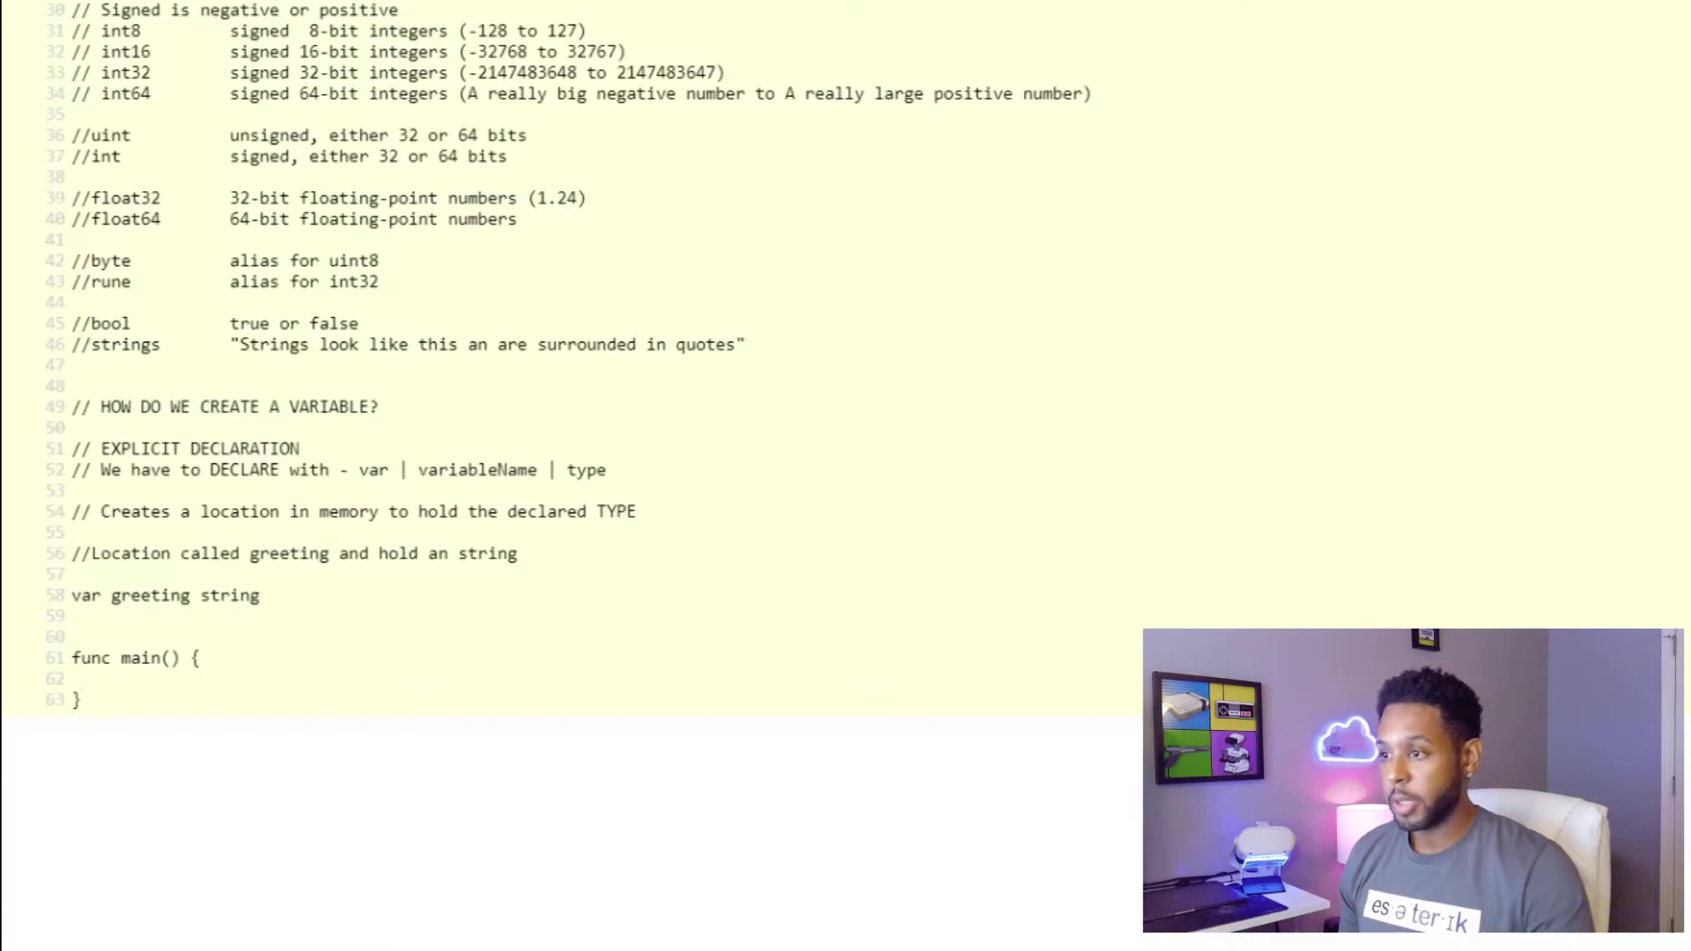
key(Up)
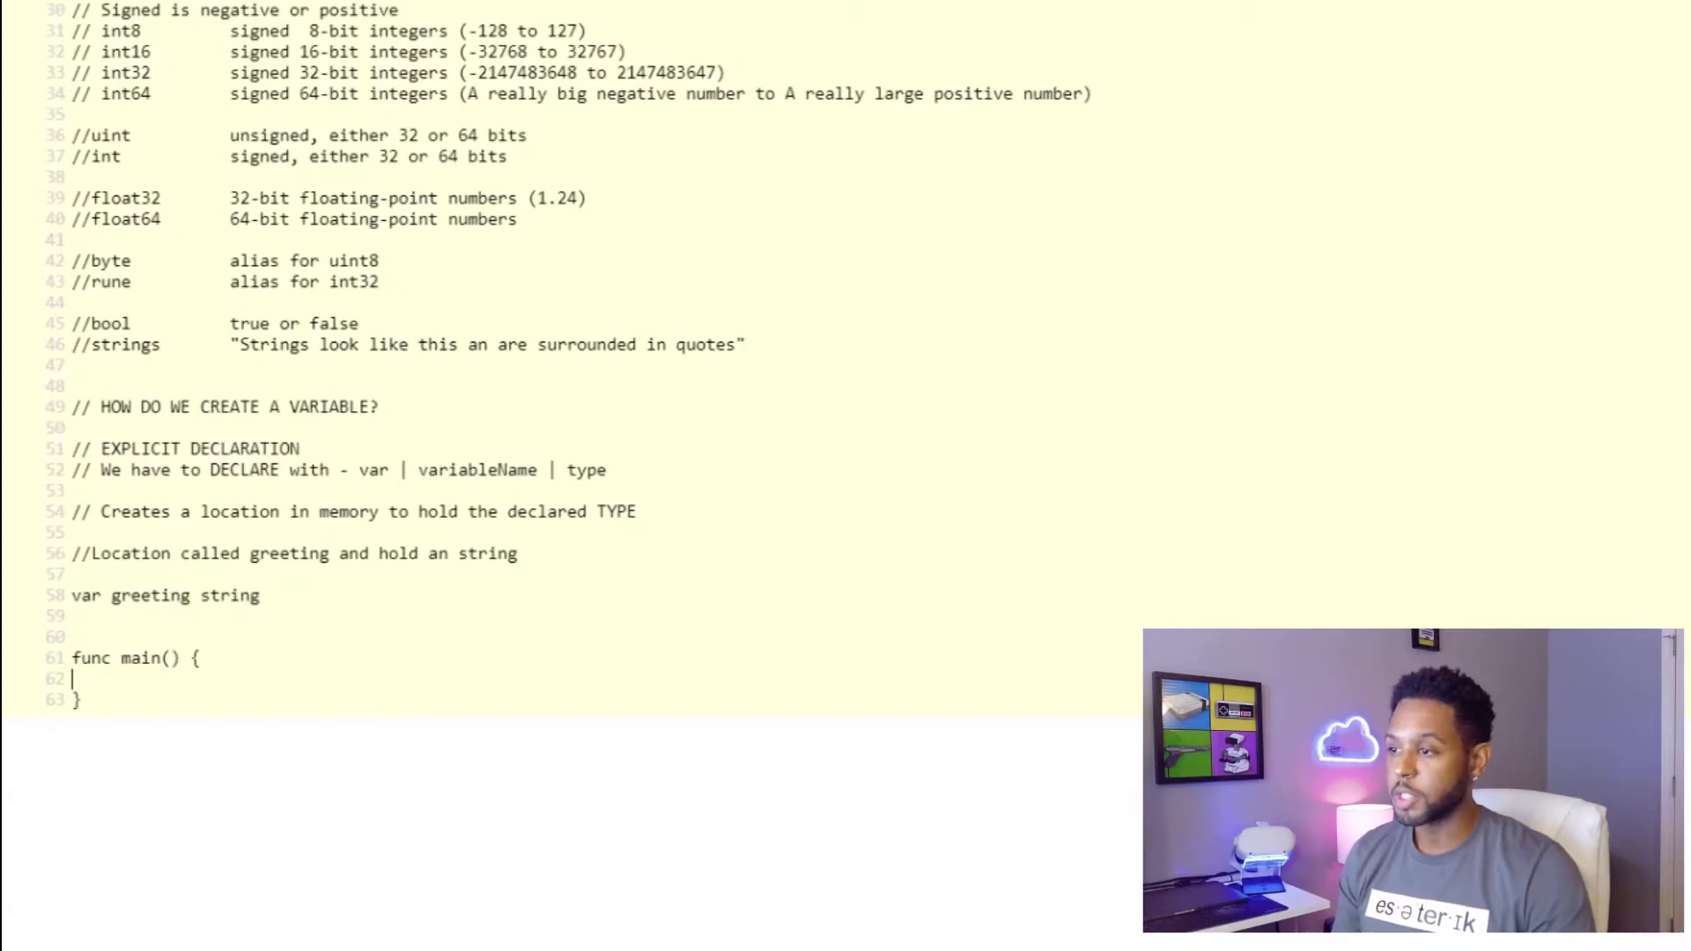
text(// )
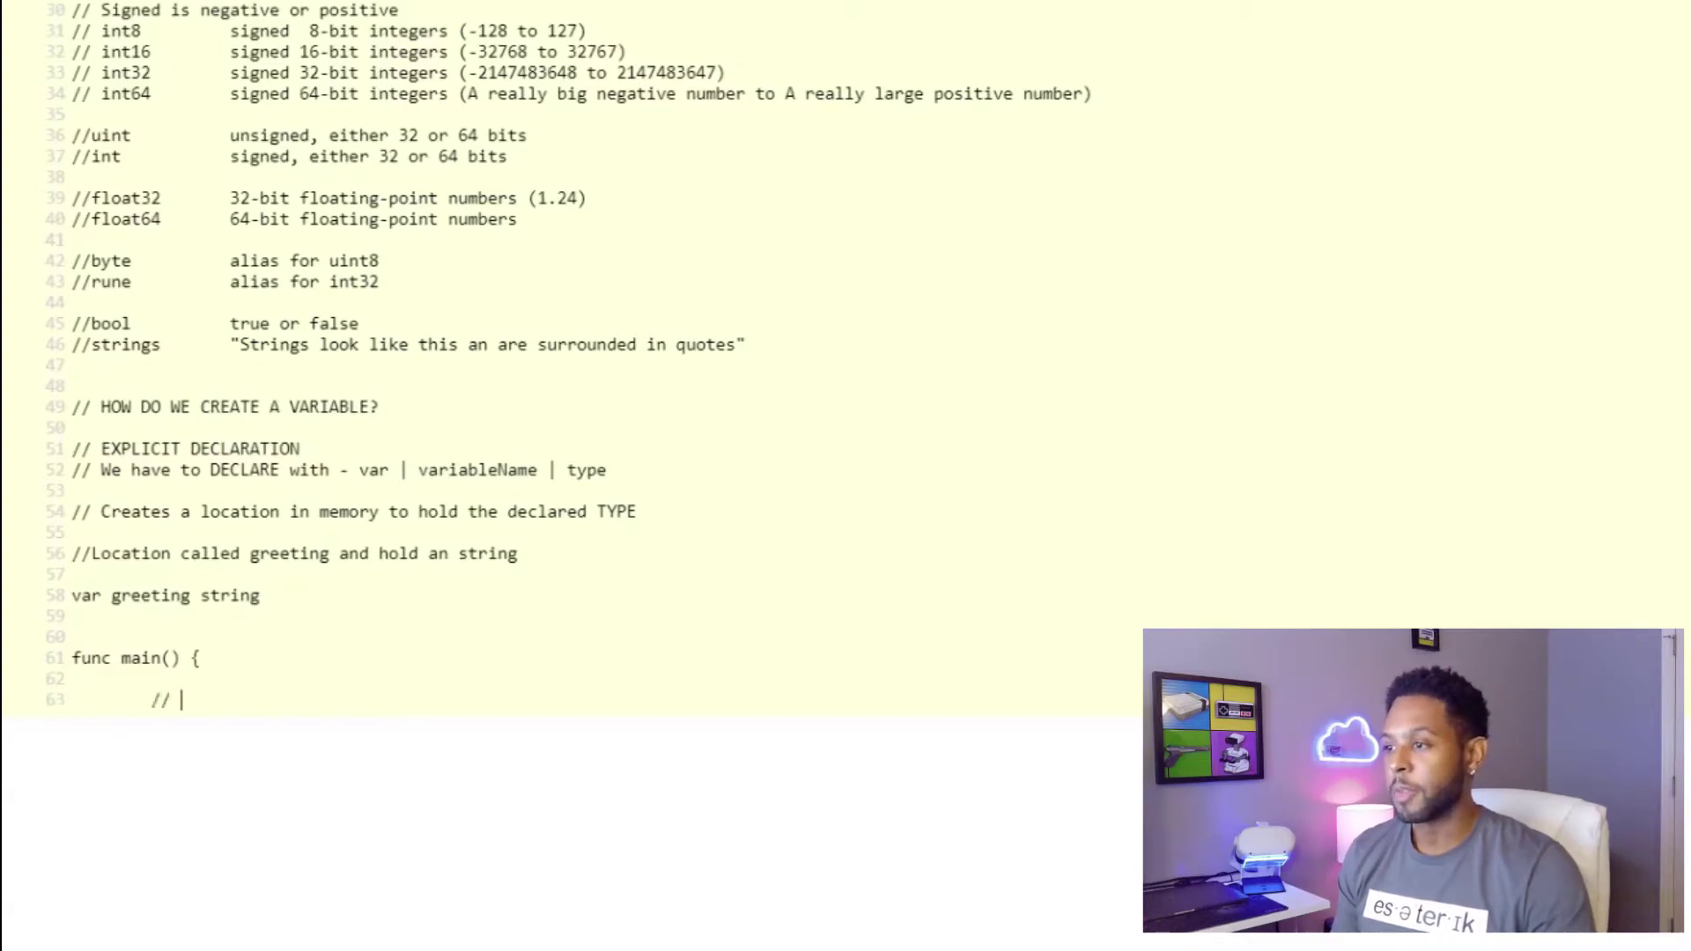
text(Store a value )
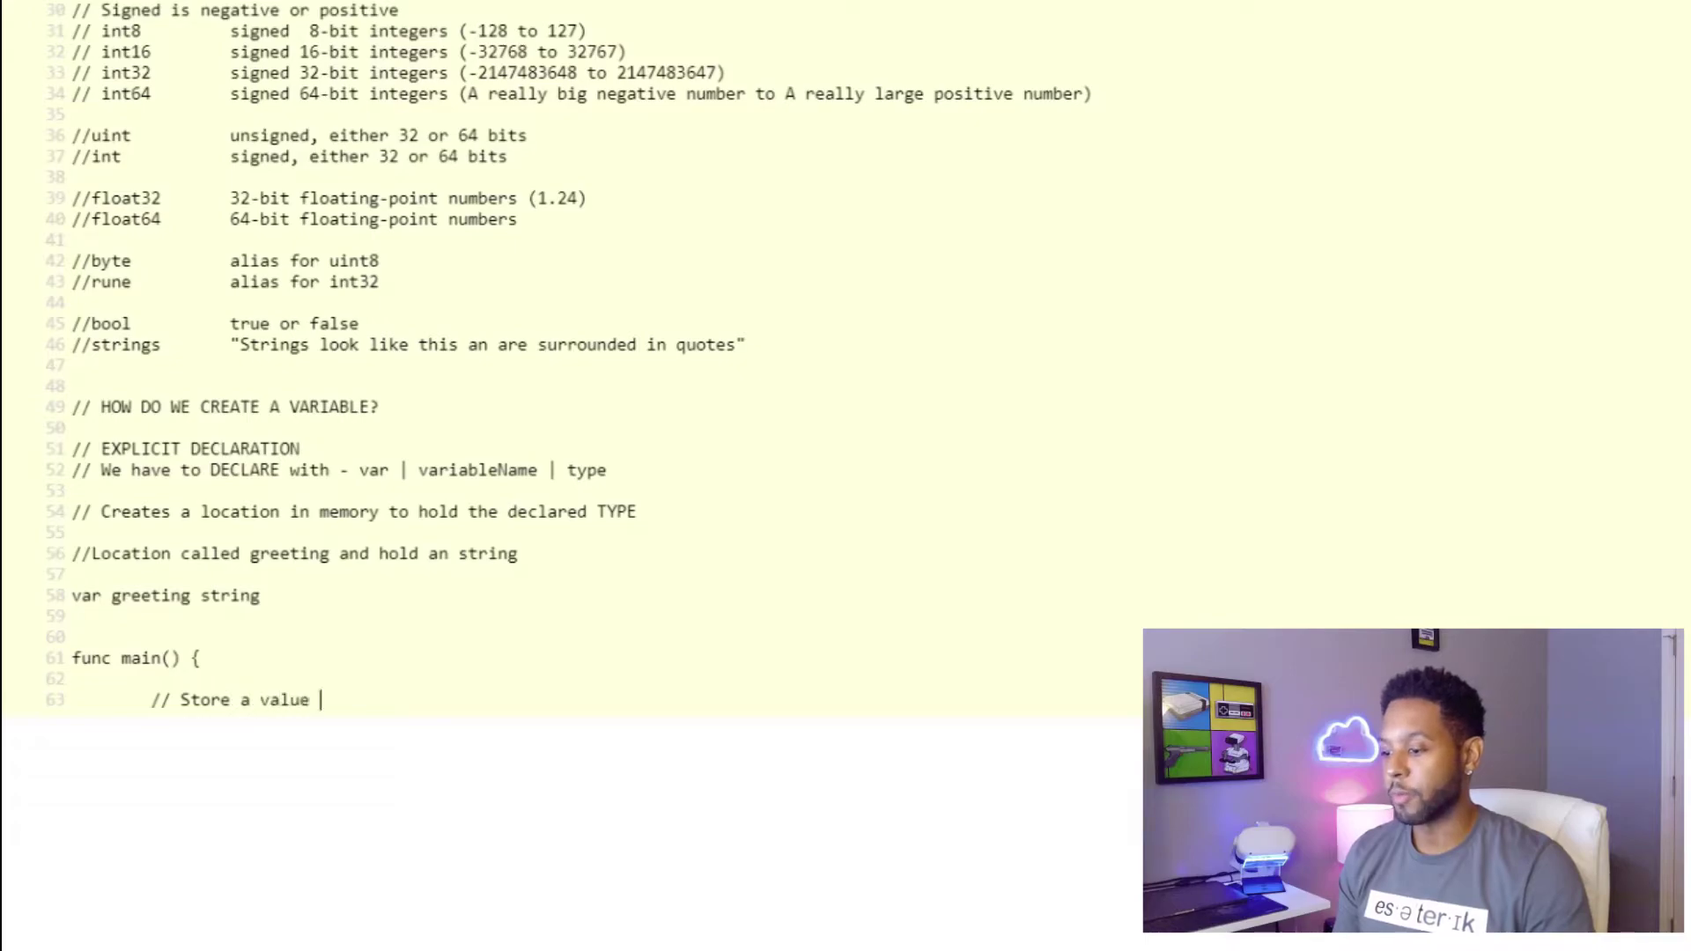
text(in our variab)
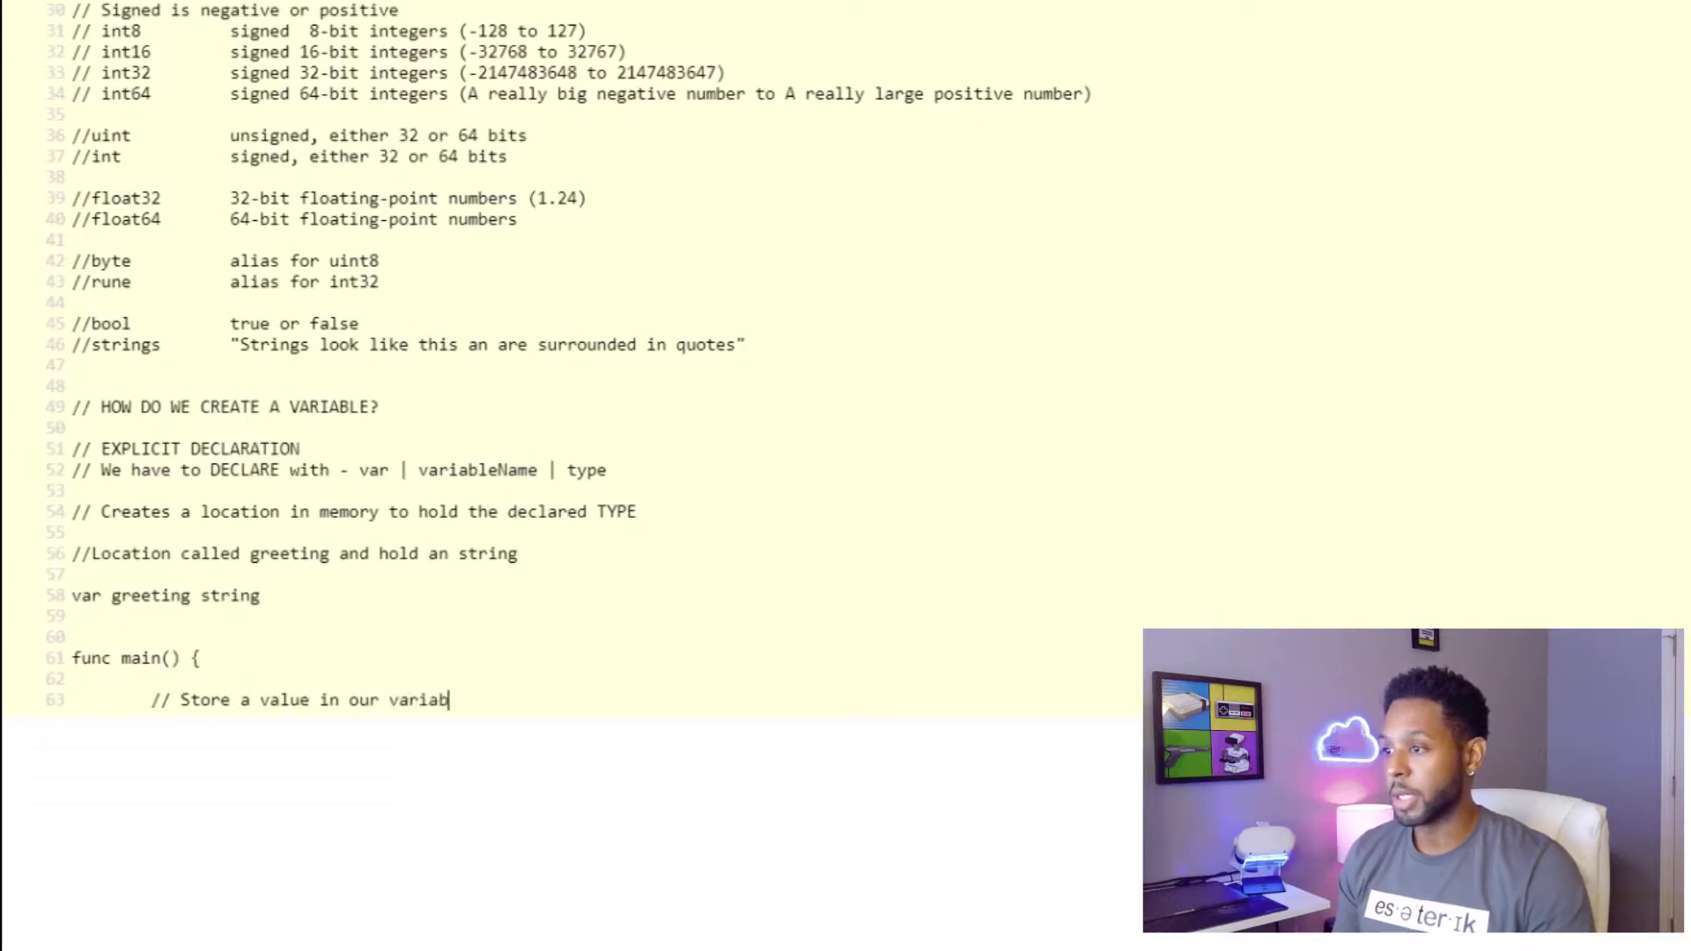
text(le aka INITIALIZATI)
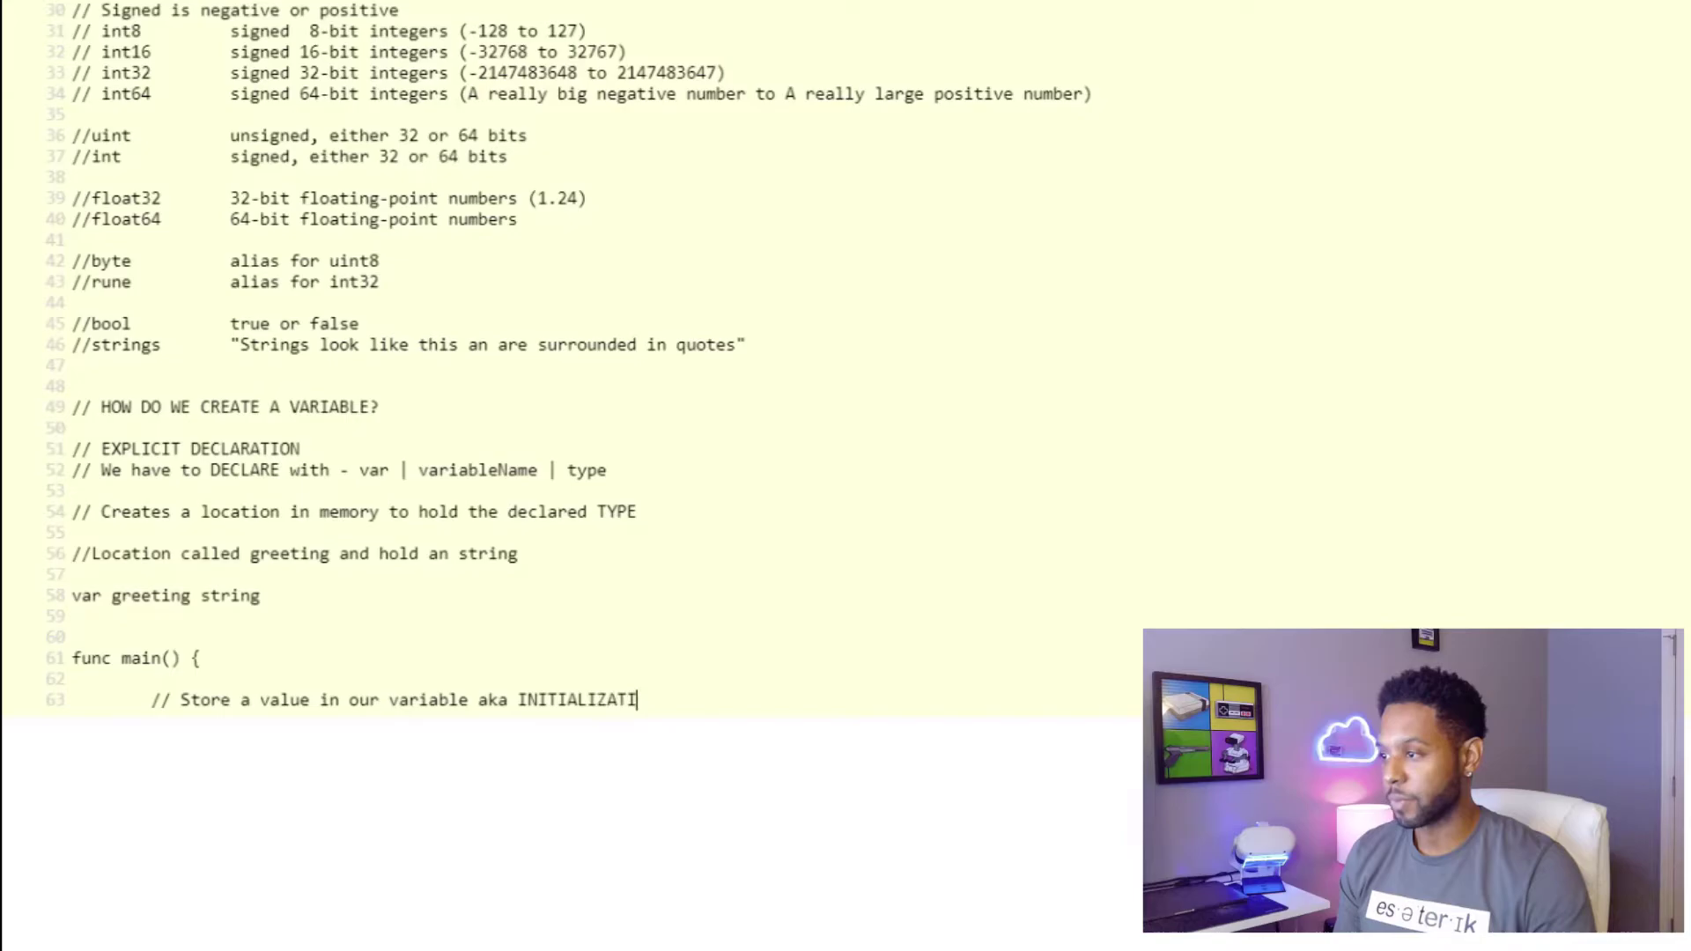
text(ON)
key(Return)
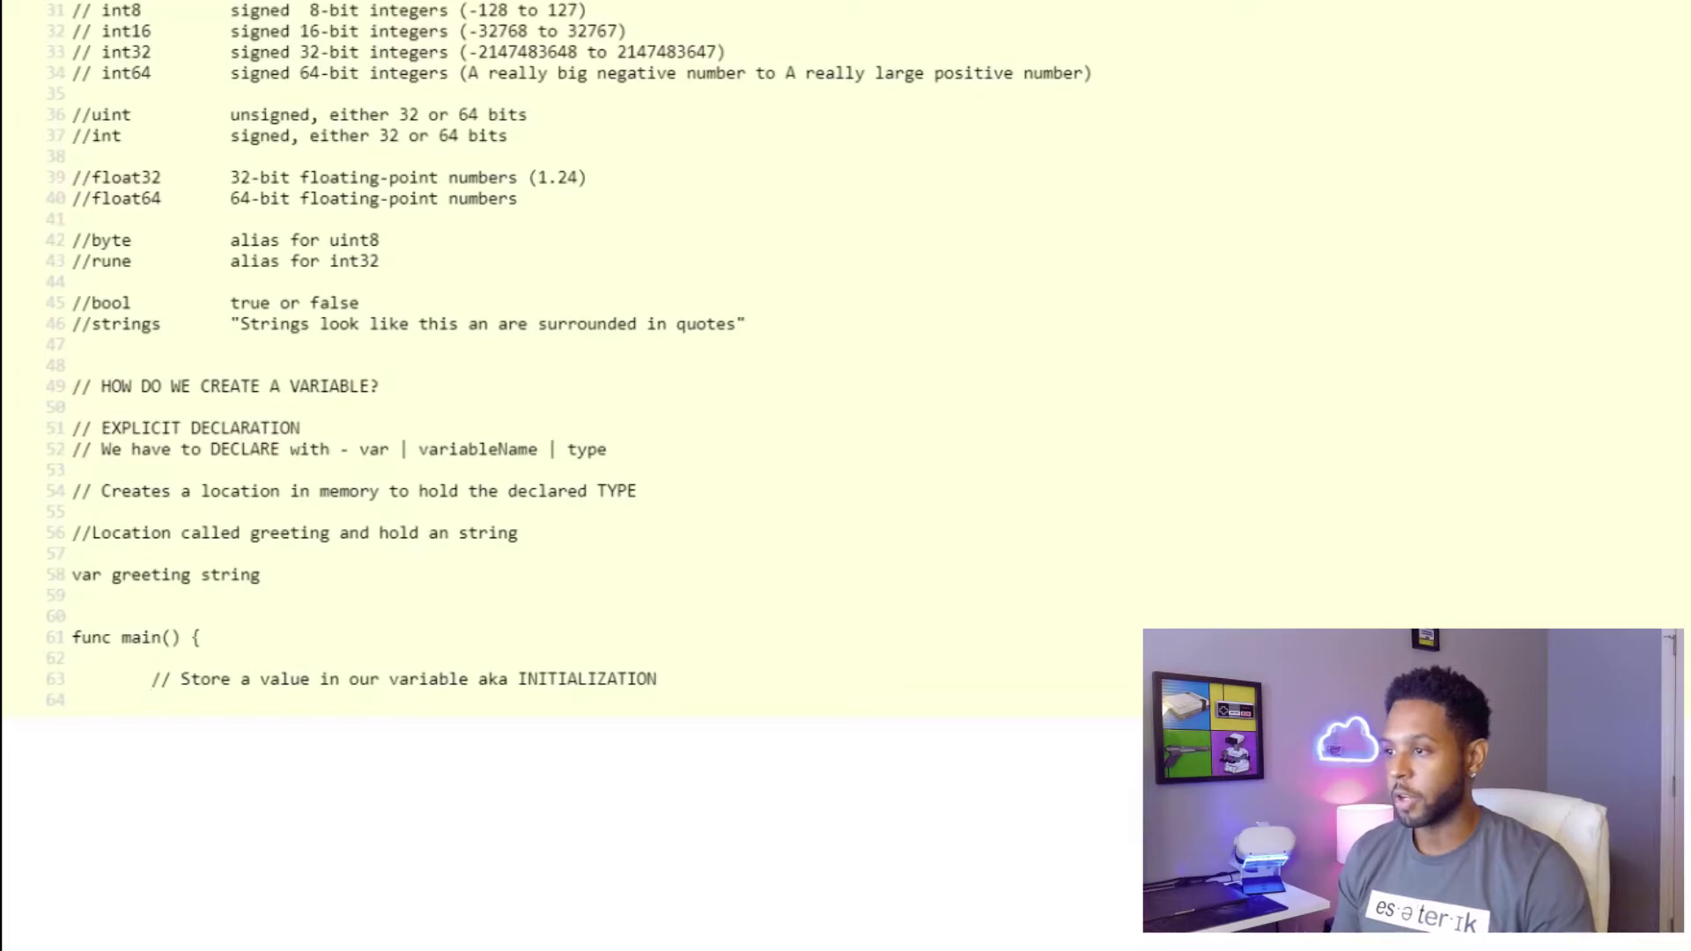
text(greet)
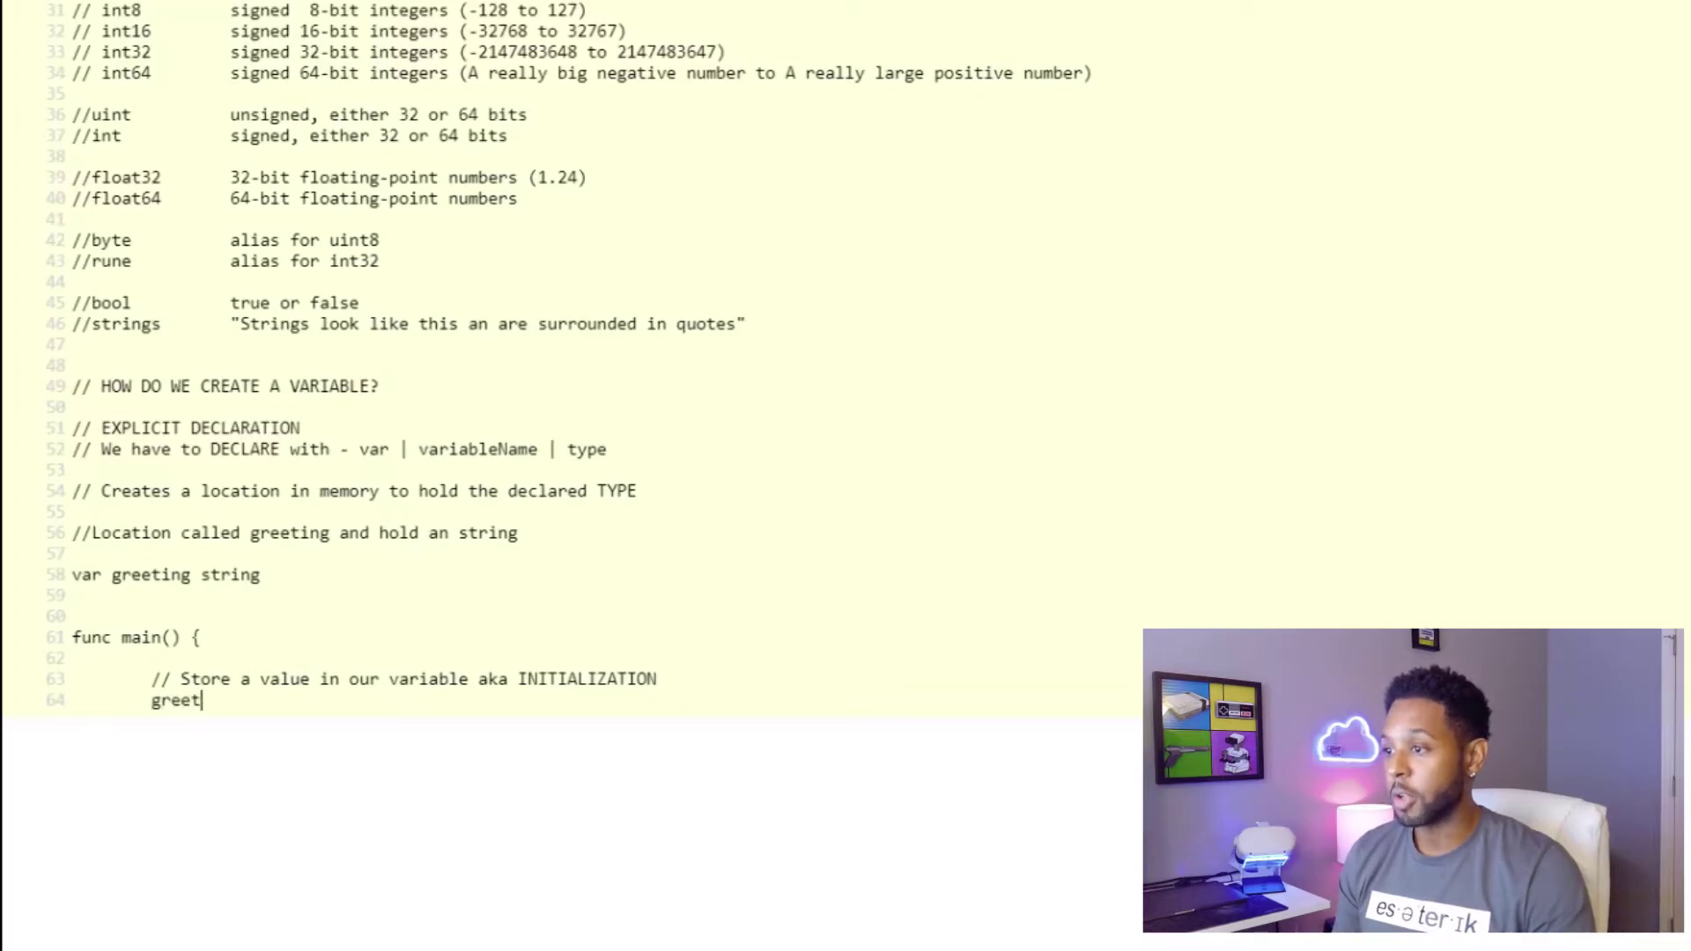
text(ing )
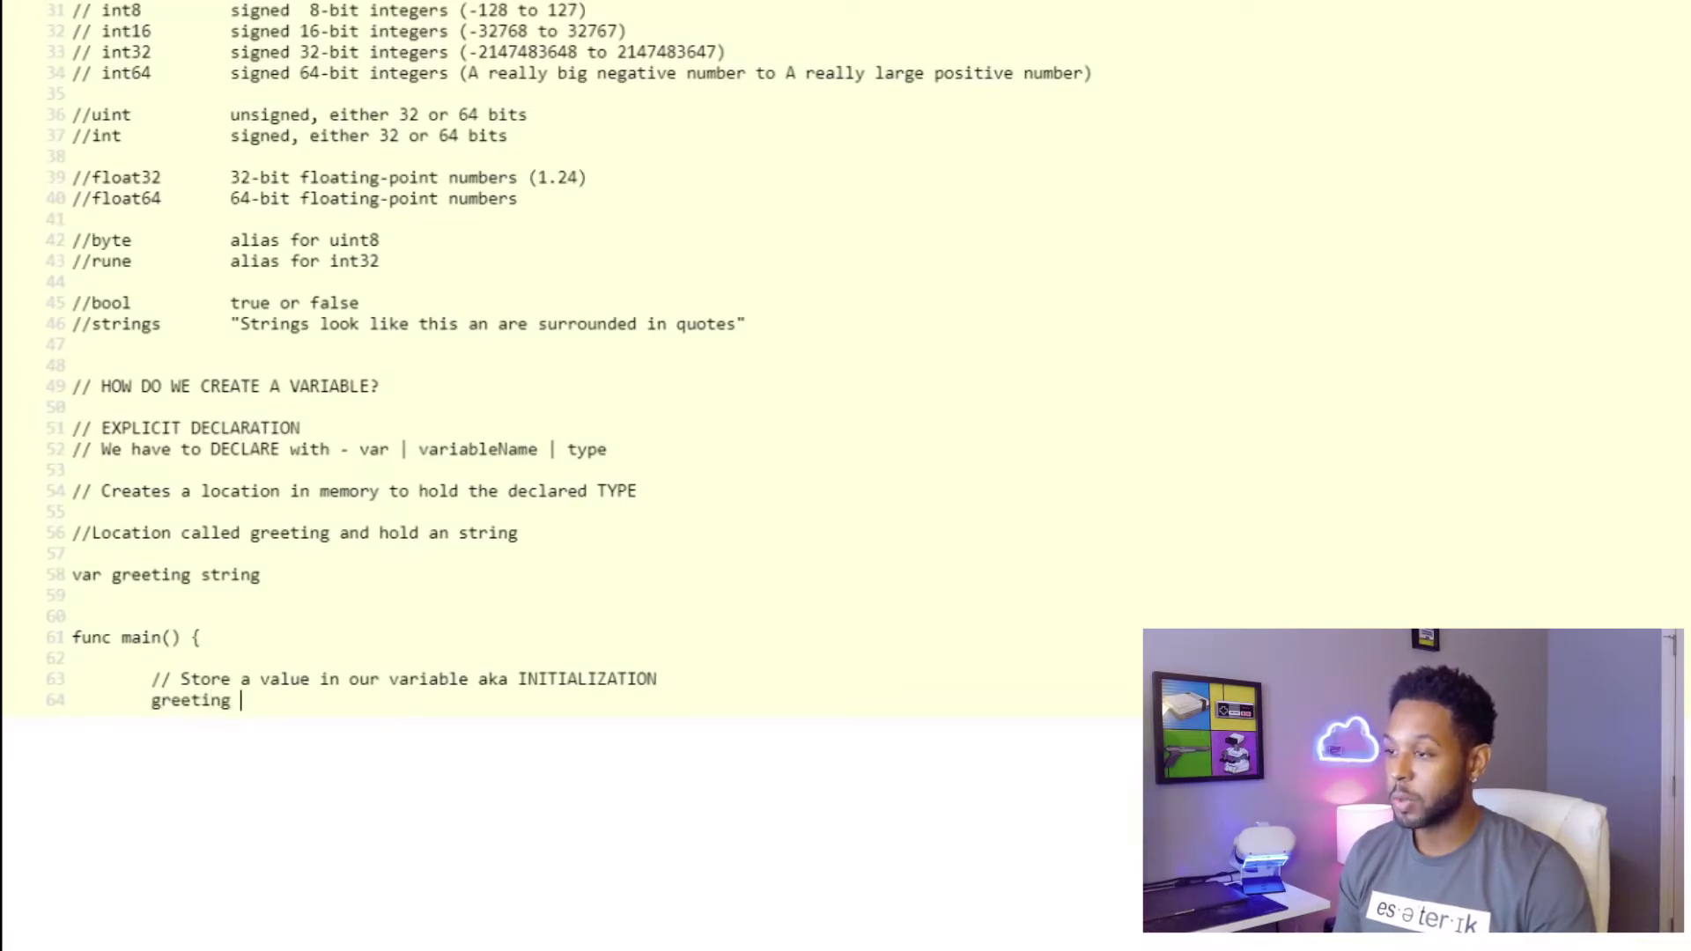
text(= "What)
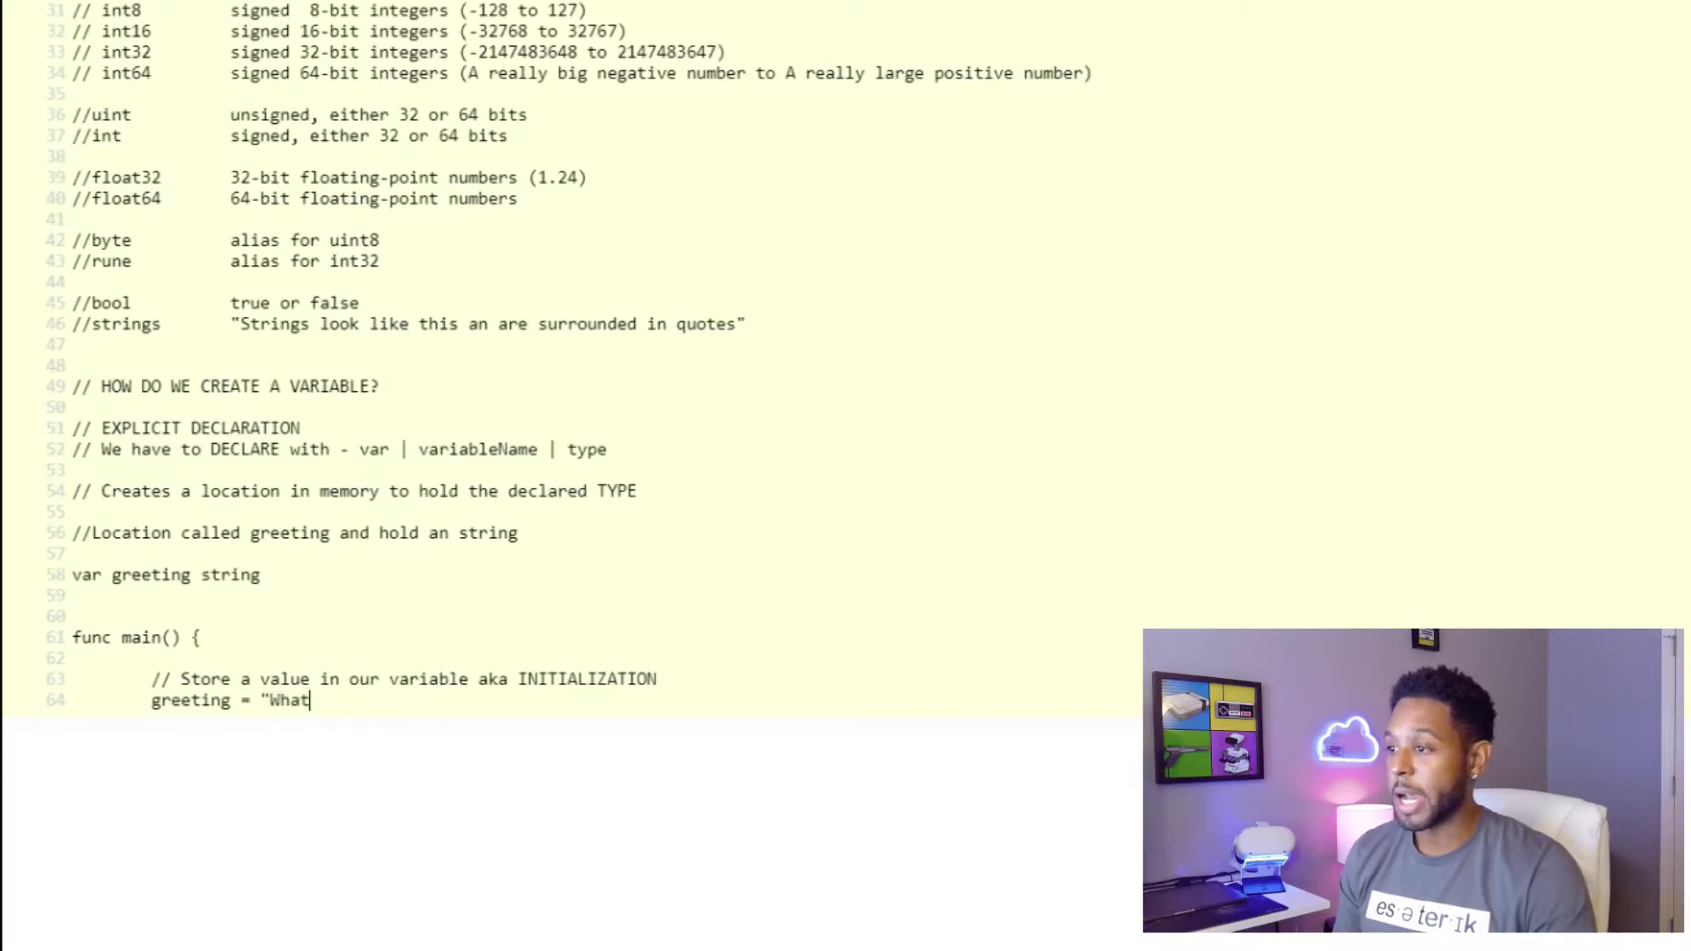
text( it )
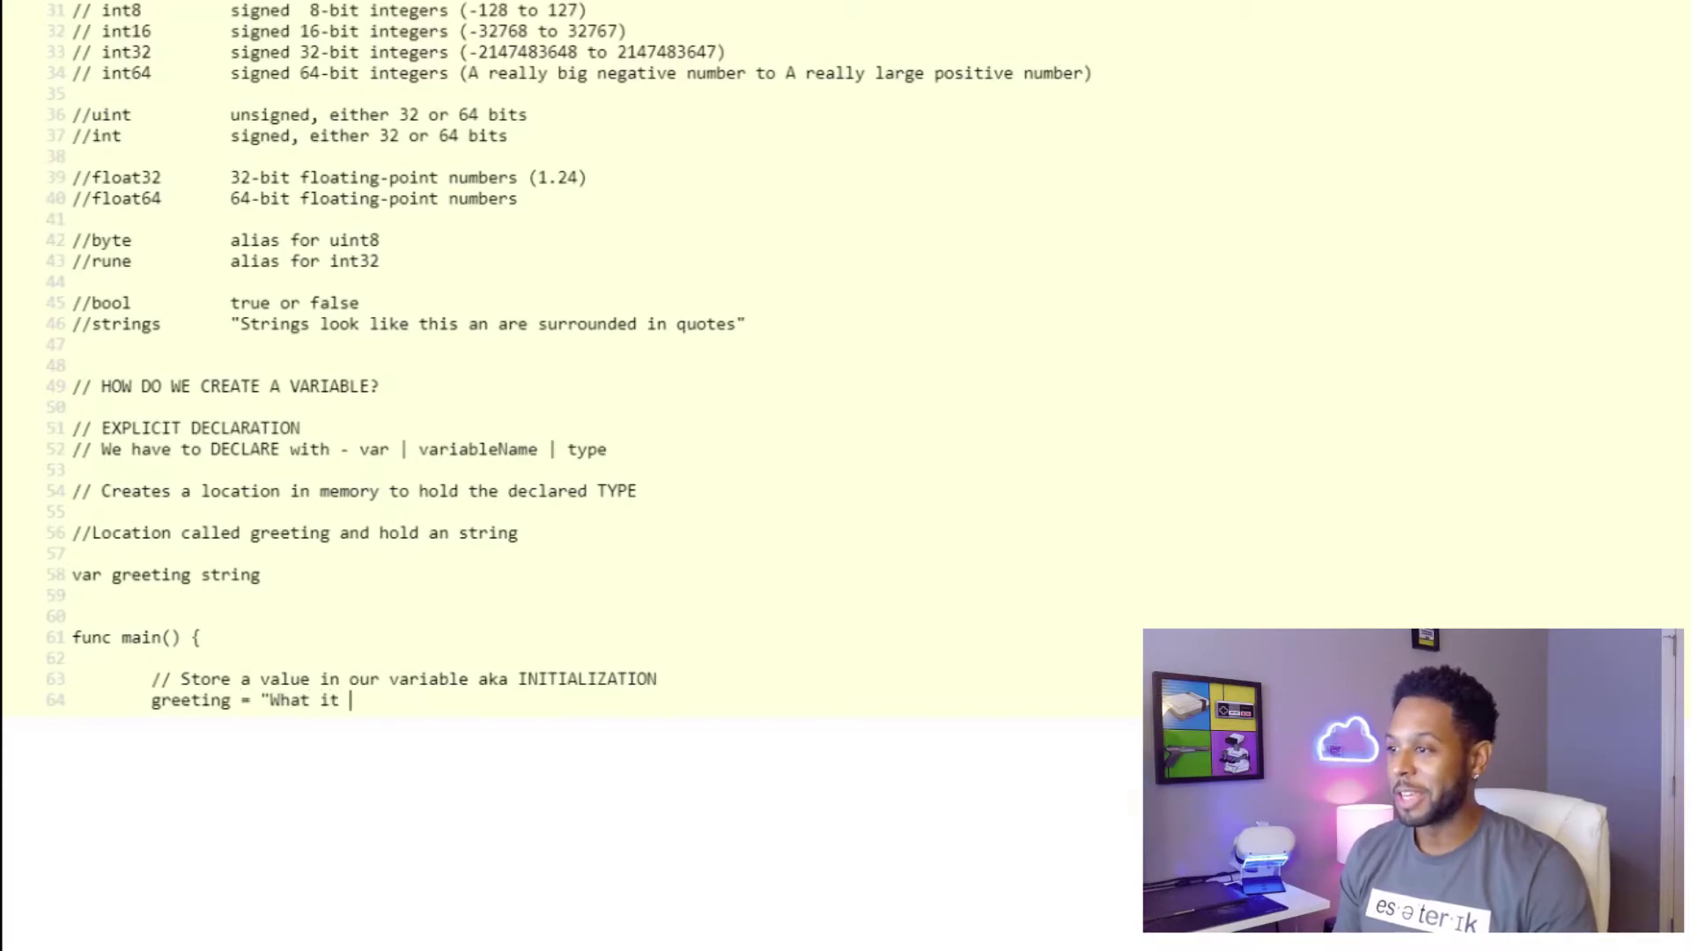
text(is)
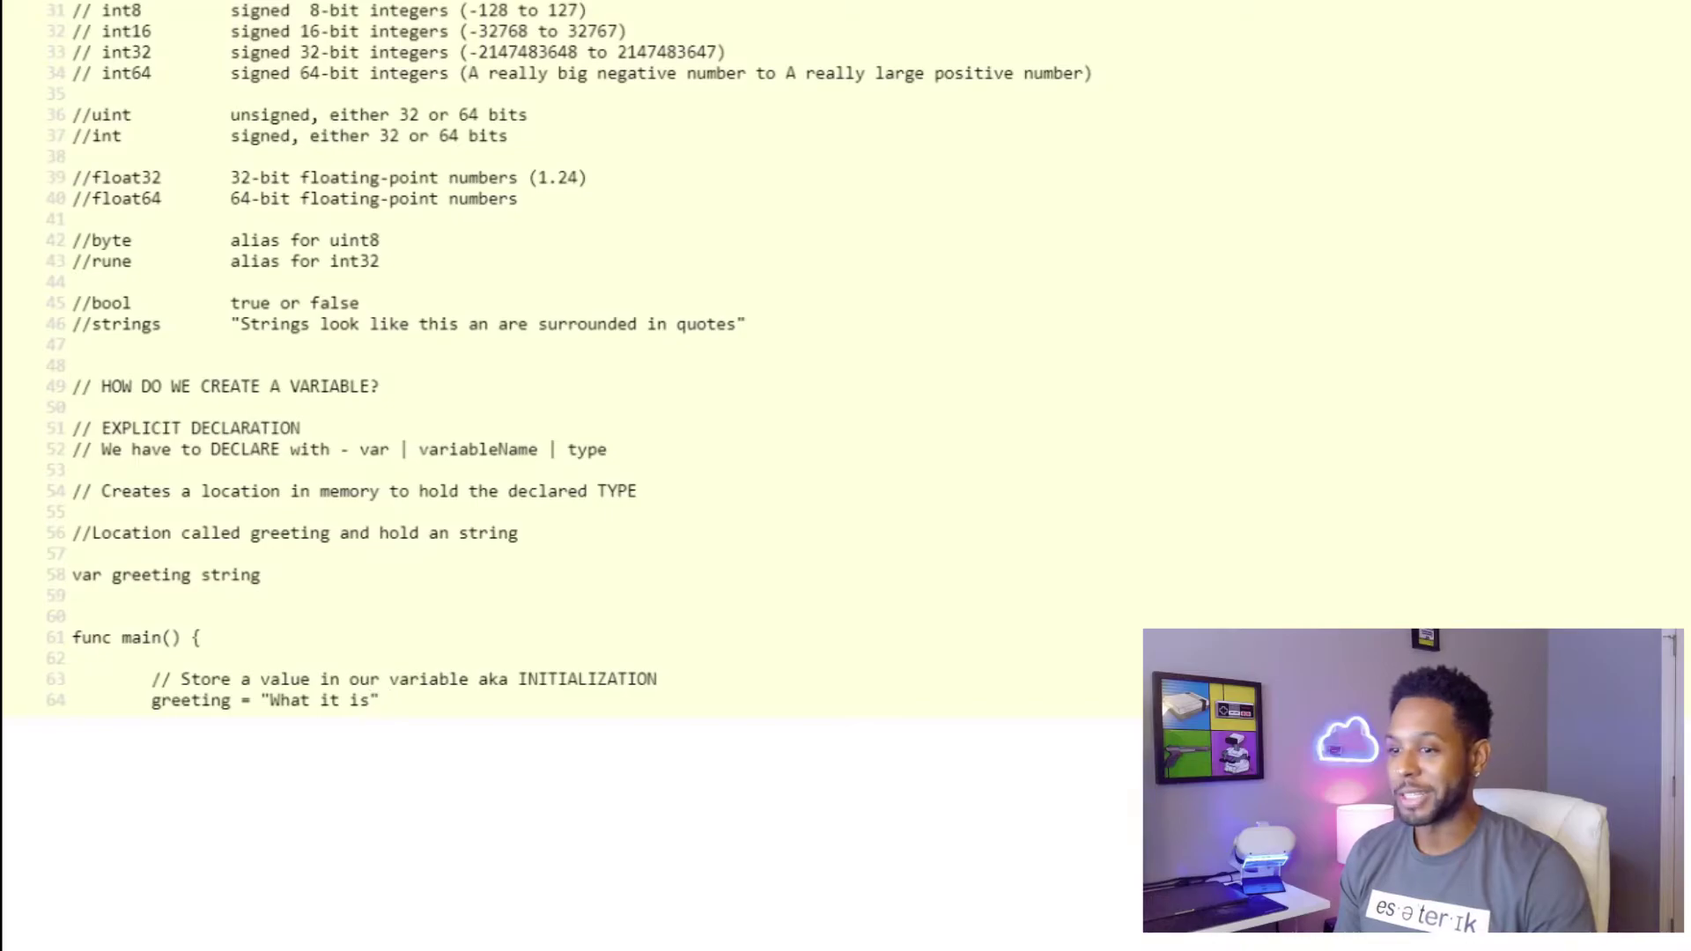
Assign greeting = "What it is", print it with fmt.Println, and run the program
key(Return)
text(fm)
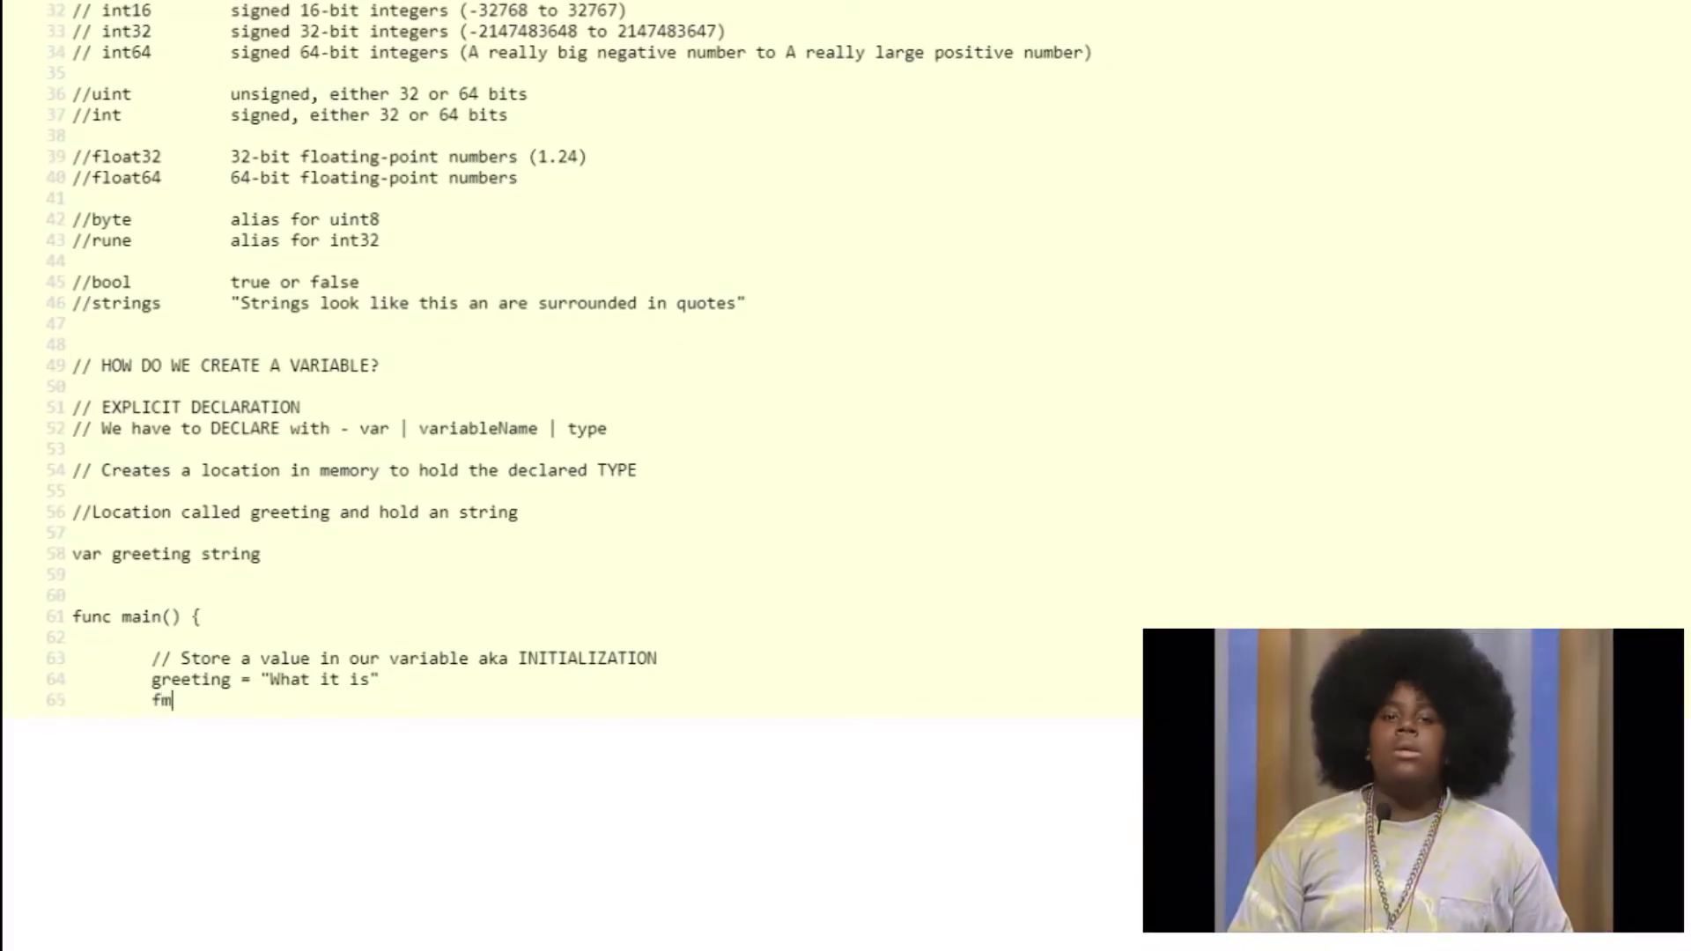
text(t.Println(g)
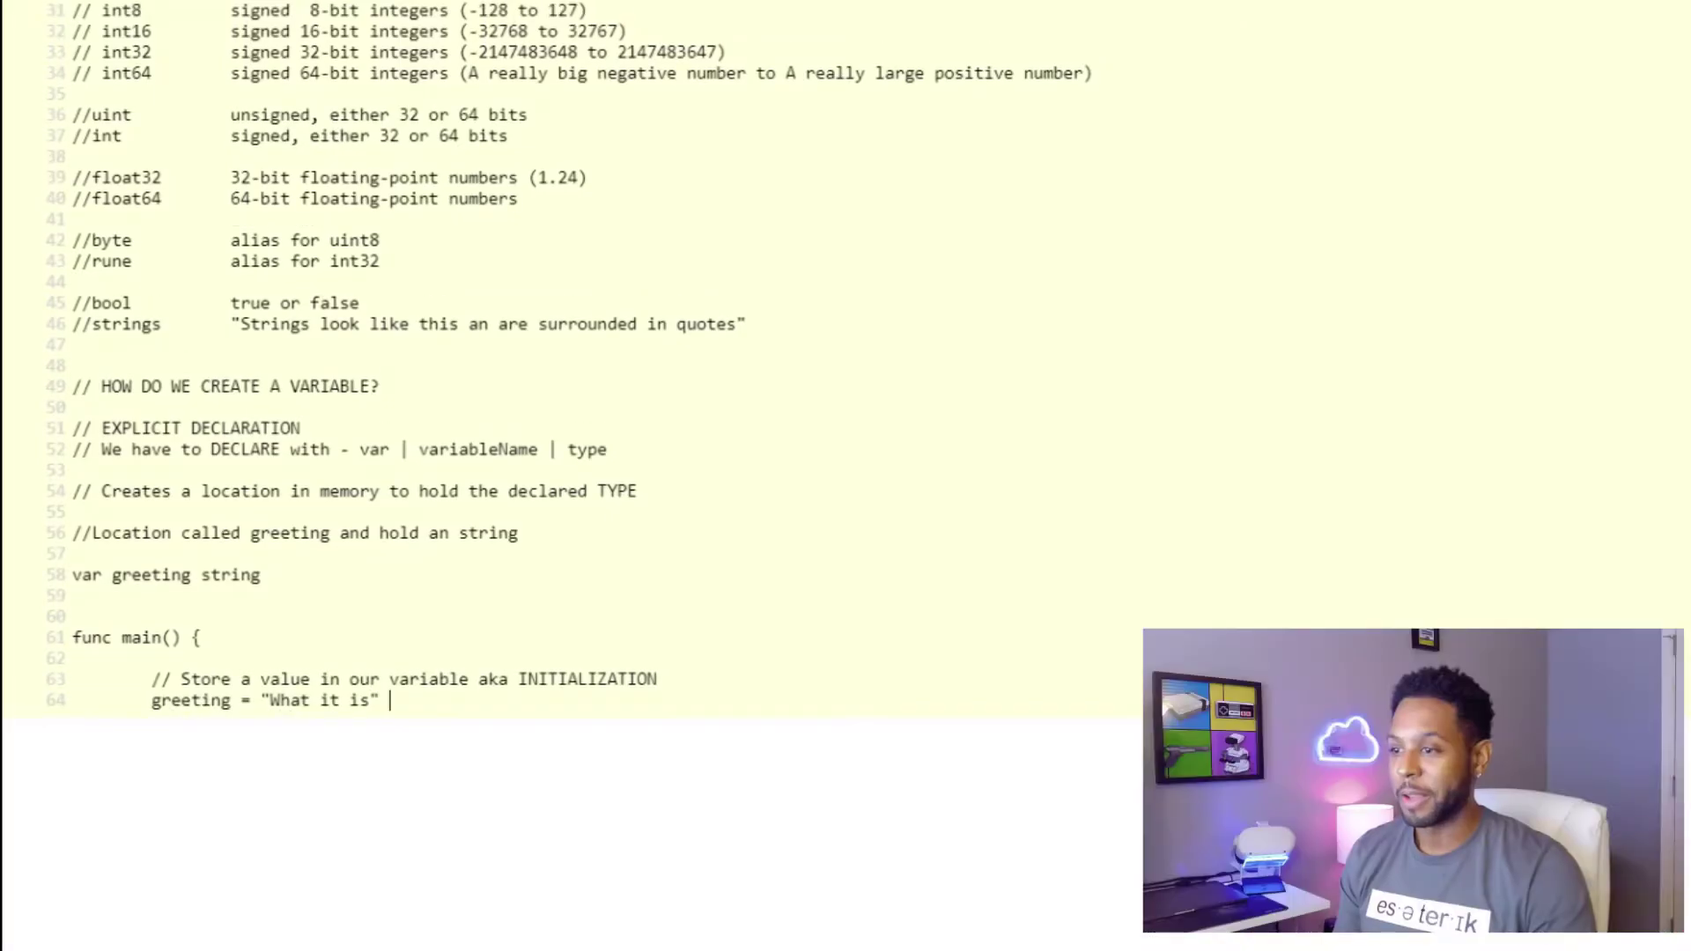
key(Return)
text(fmt.Print)
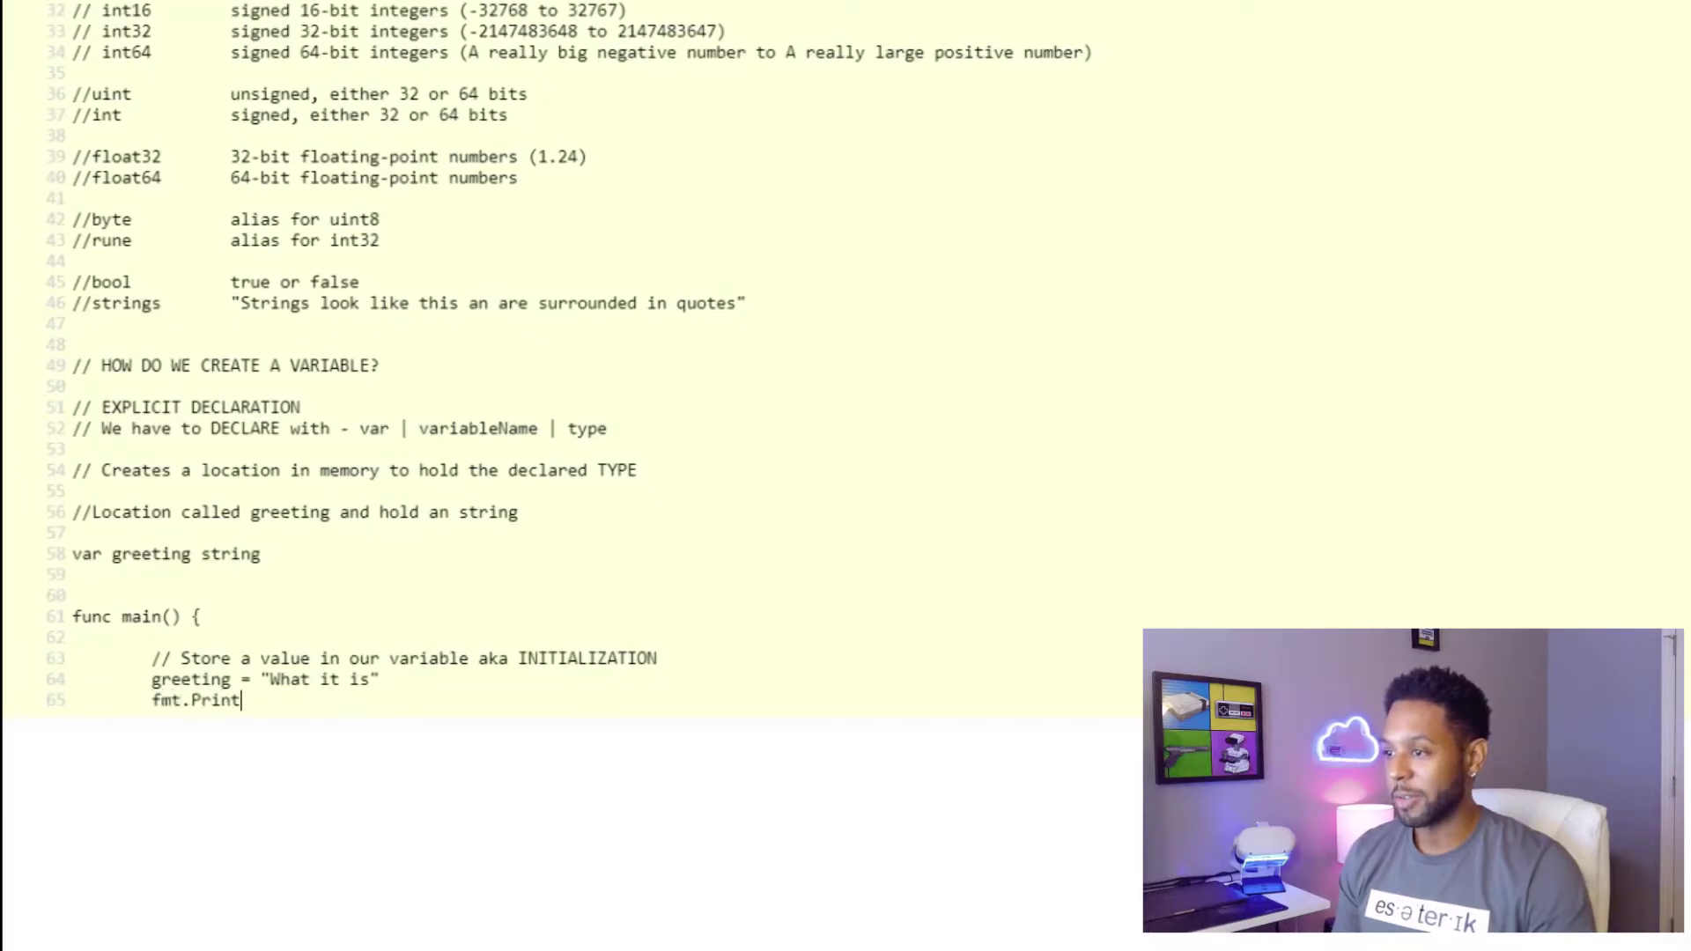
text(ln(greetin)
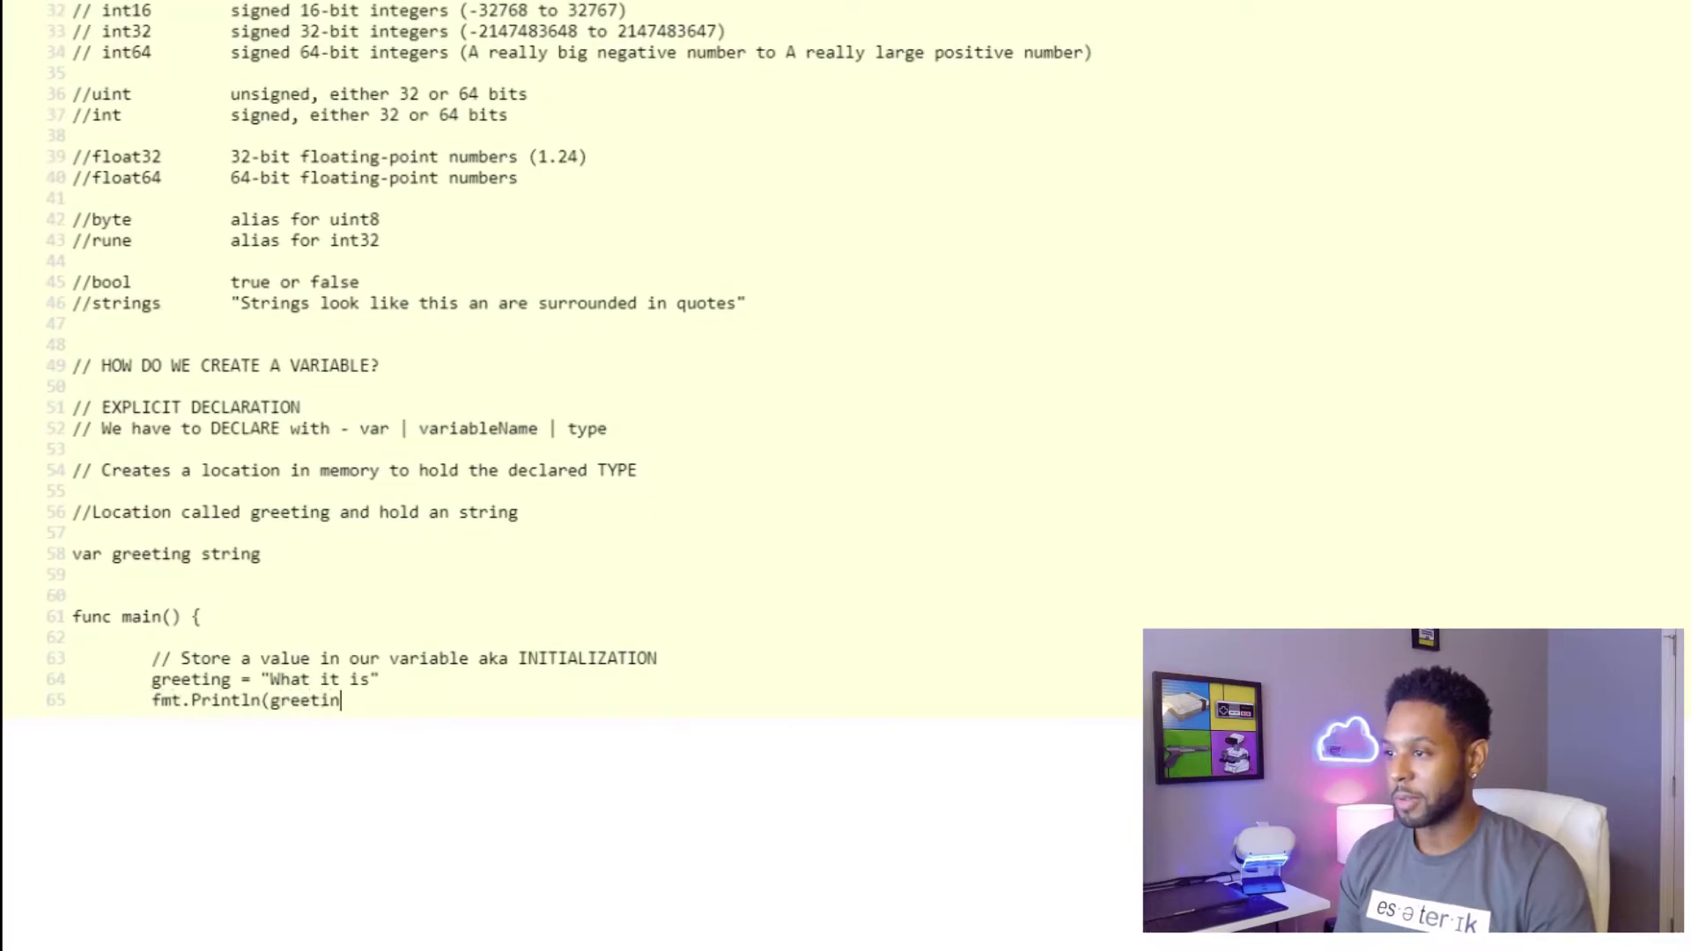
text(g))
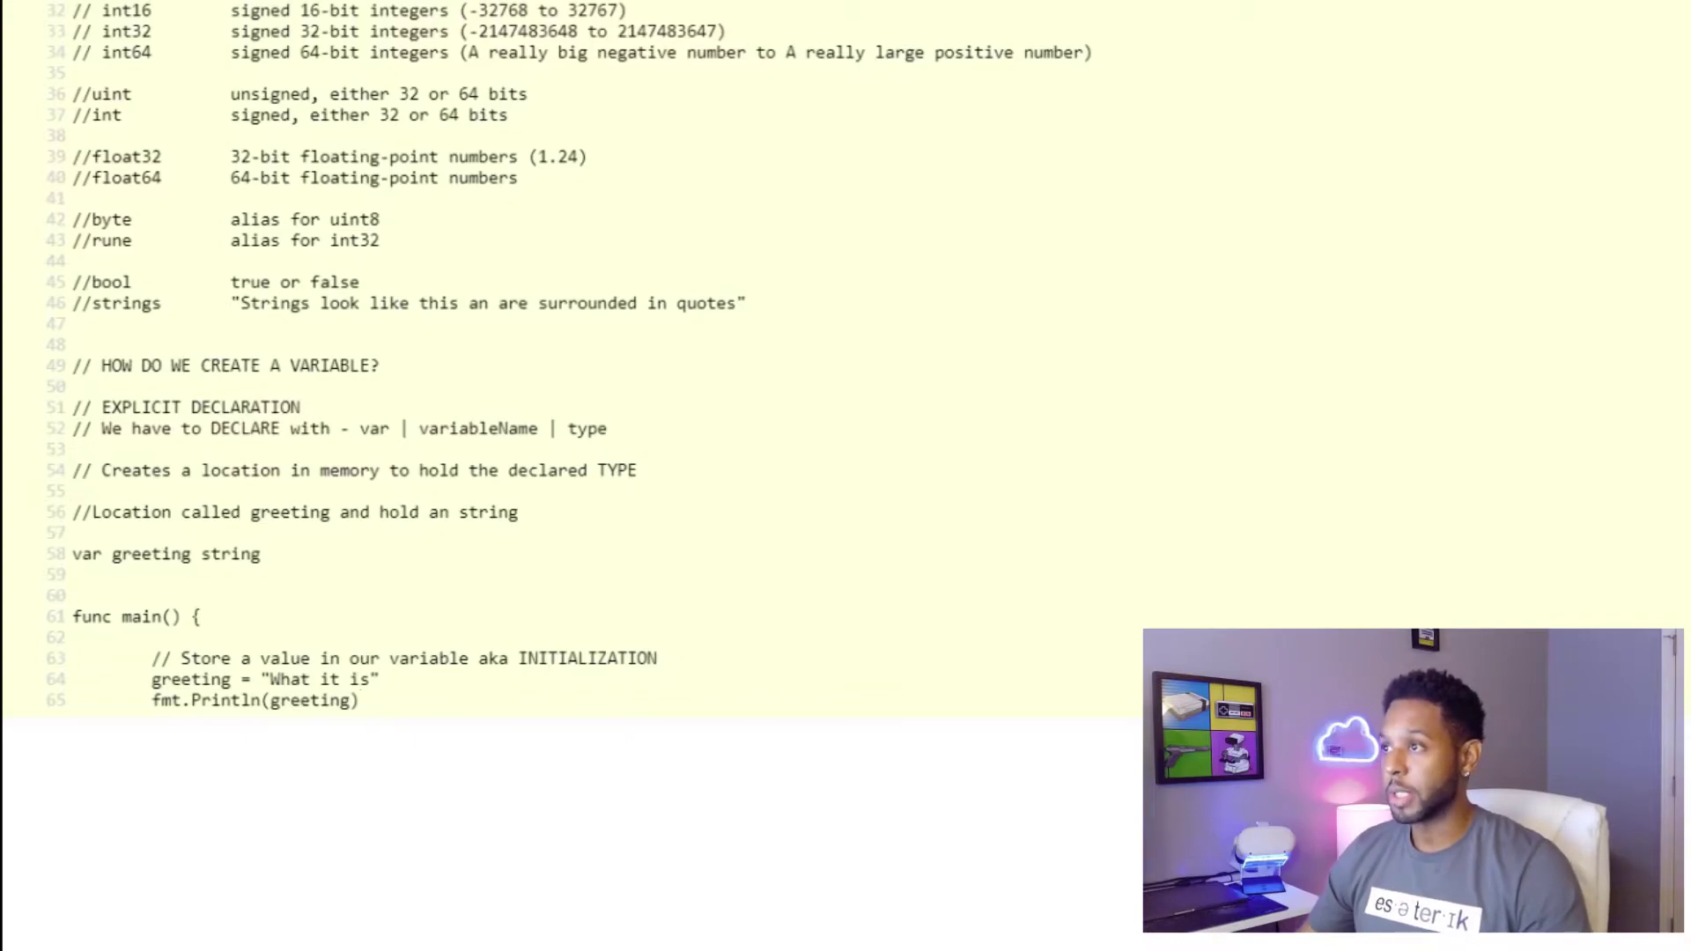
key(ctrl+Return)
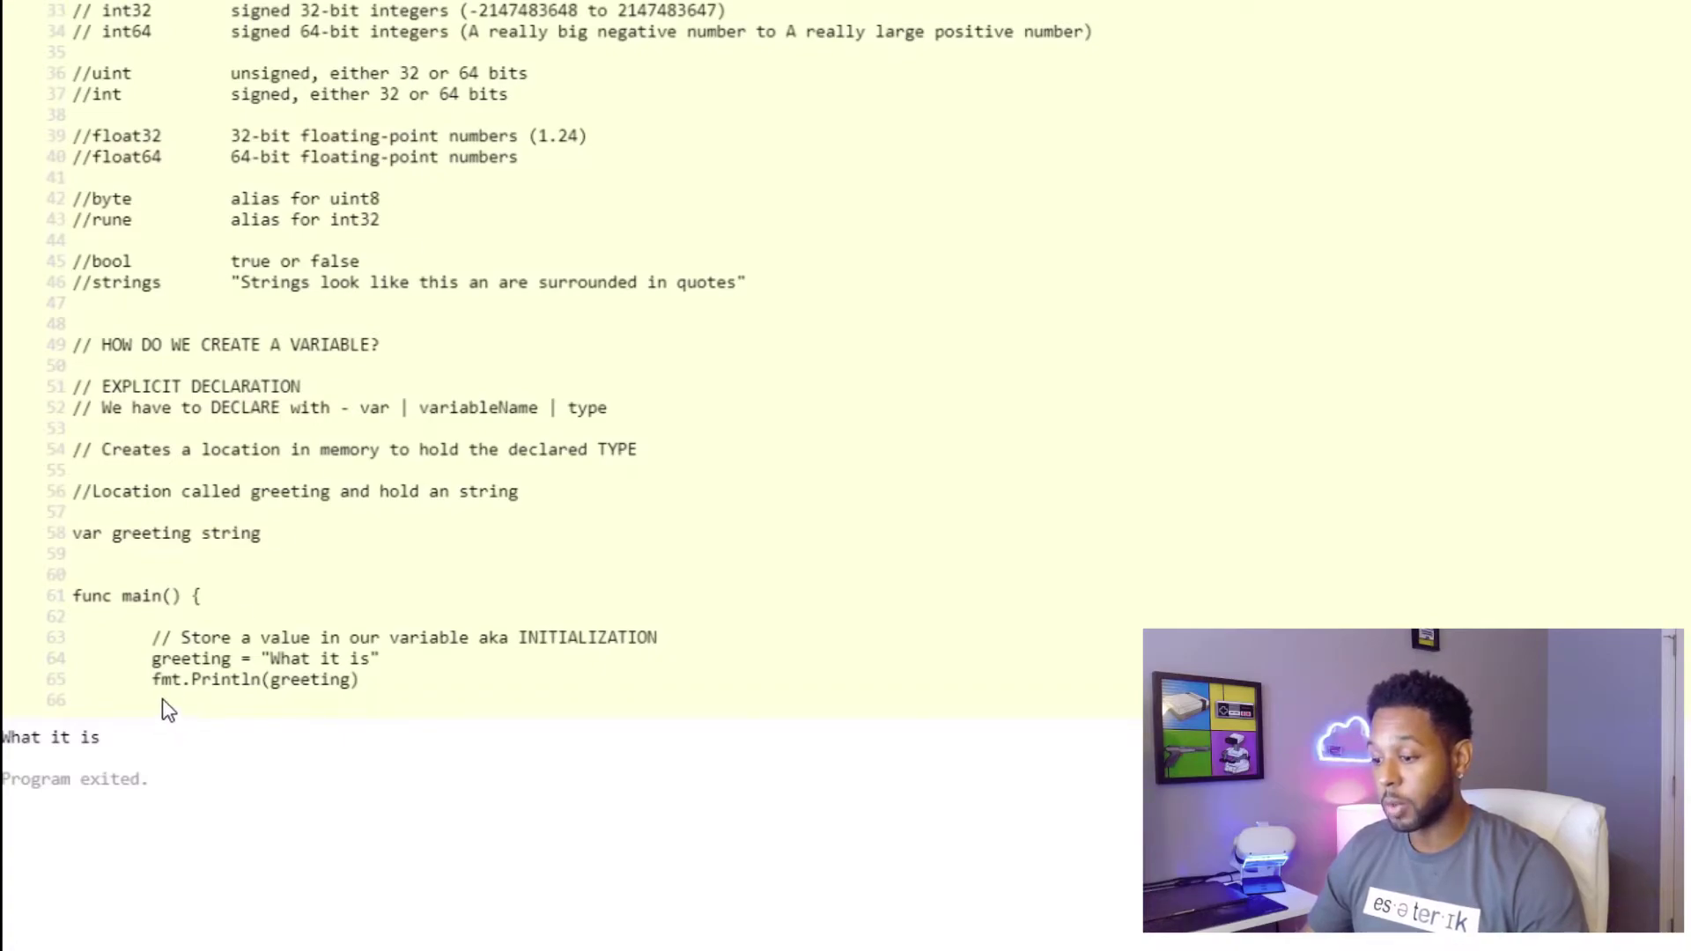
Re-run the program and add a // IMPLICIT DECLARATION comment below the print line
key(shift+Return)
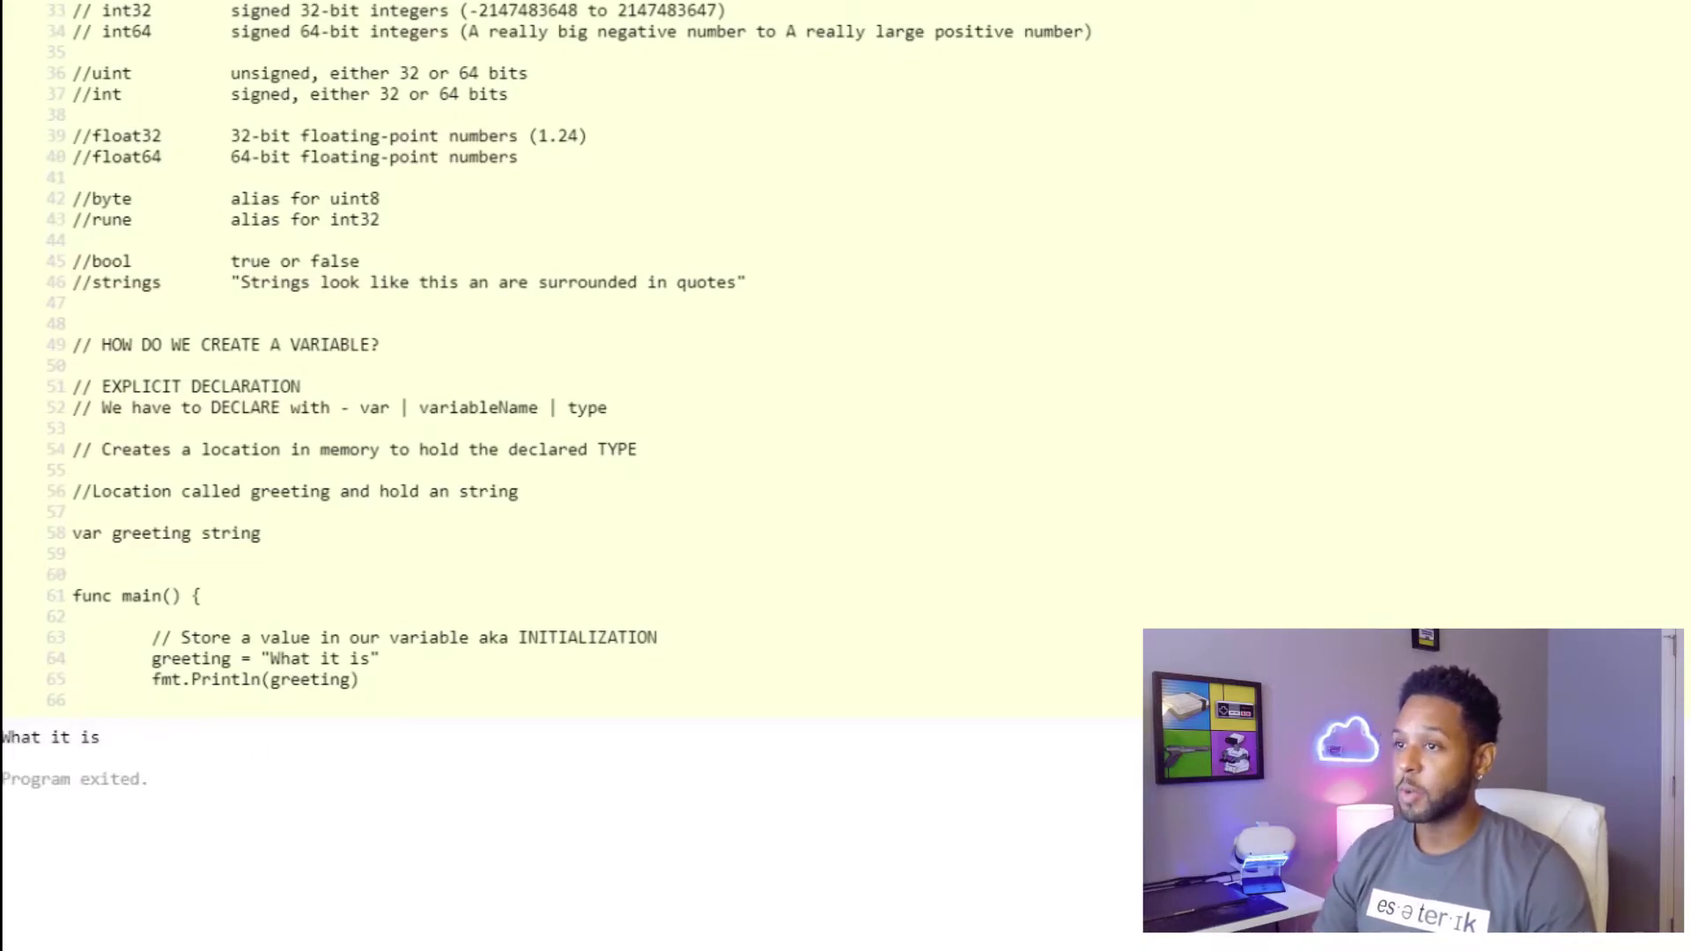
text(// )
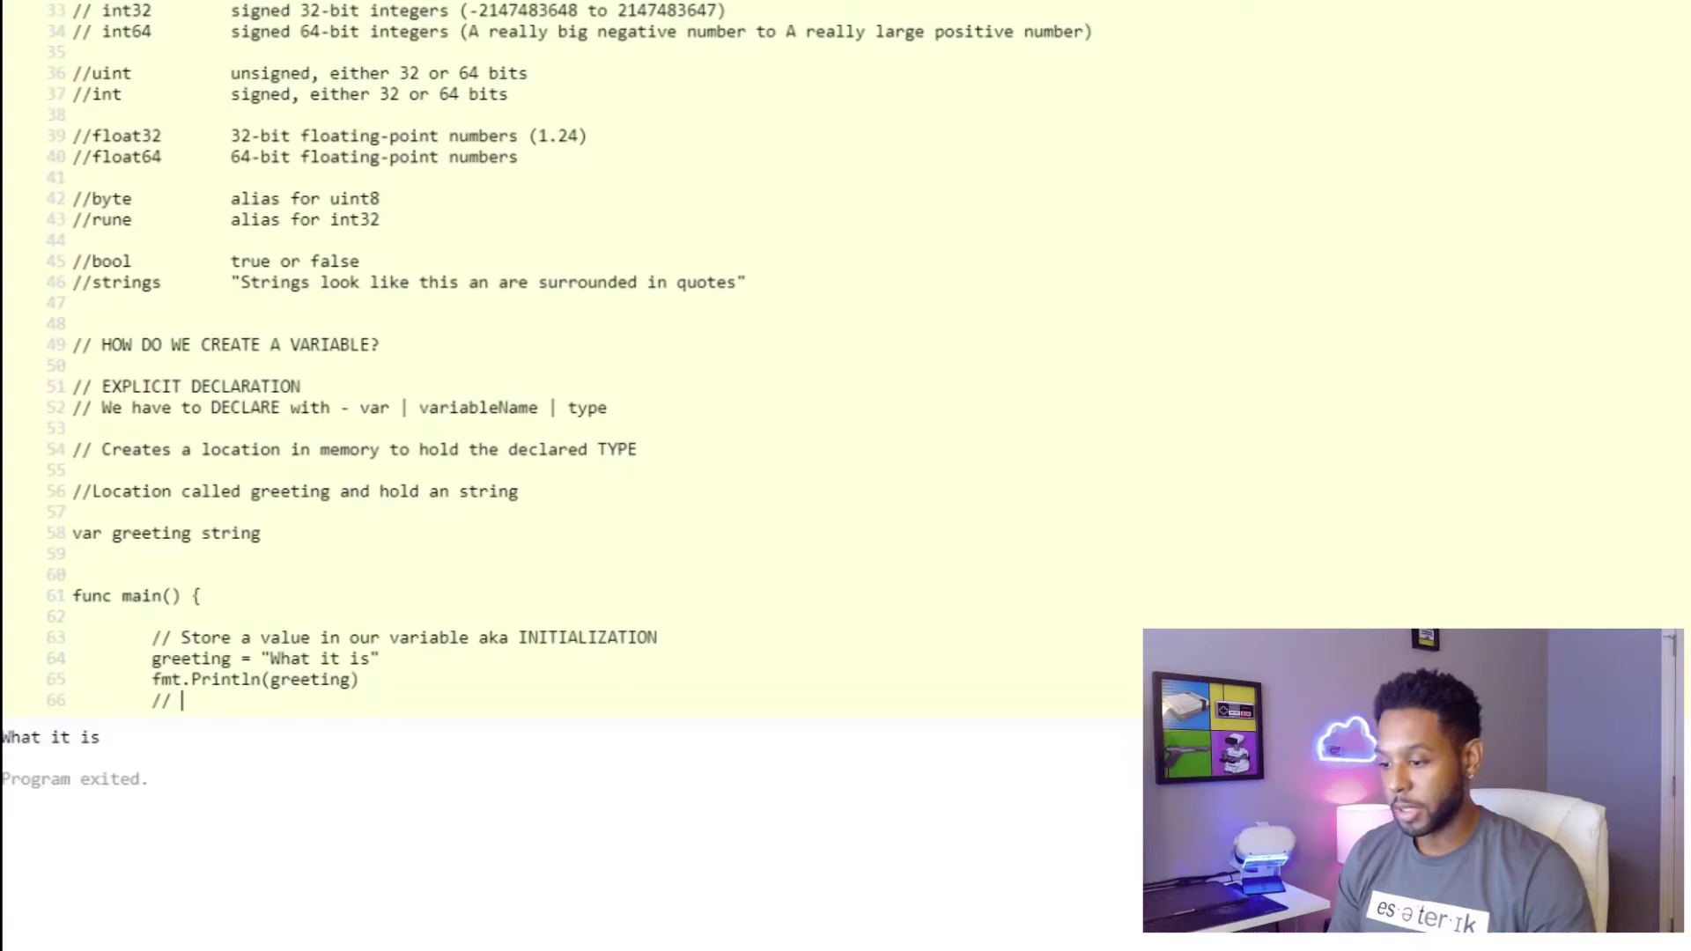
text(IMPLICIT DECLARATION)
Add the 'Declare AND initialize a variable using :=' comment and declare a := 30
key(Return)
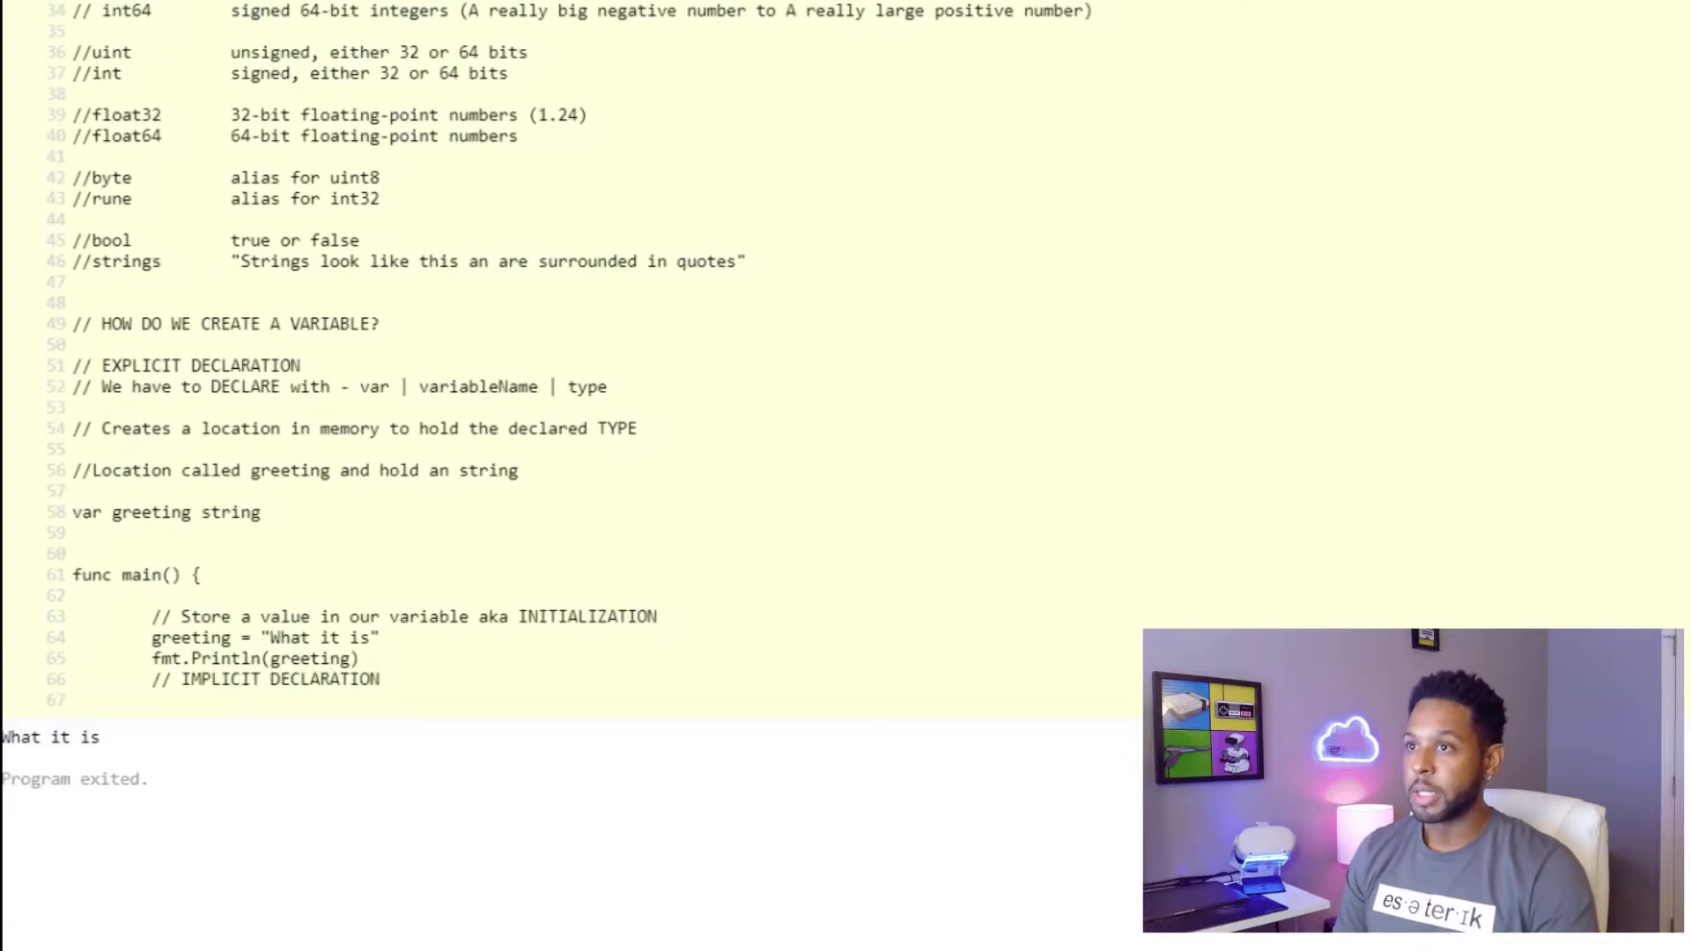
key(Tab)
text(// Declar)
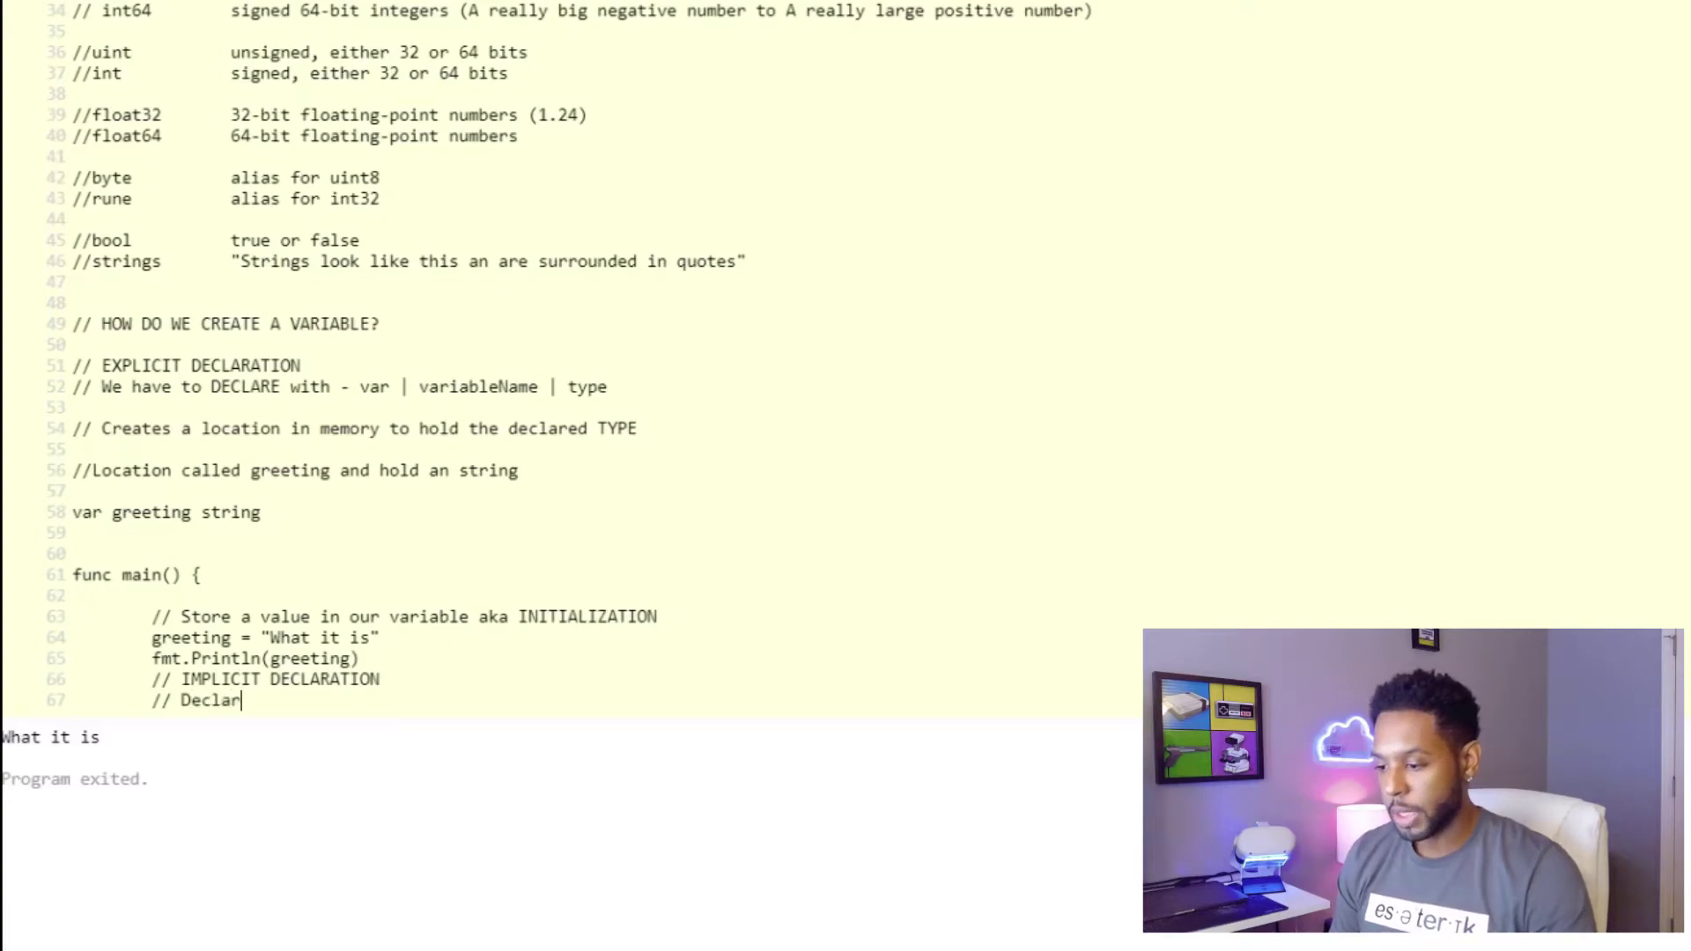
text(e AND initialize )
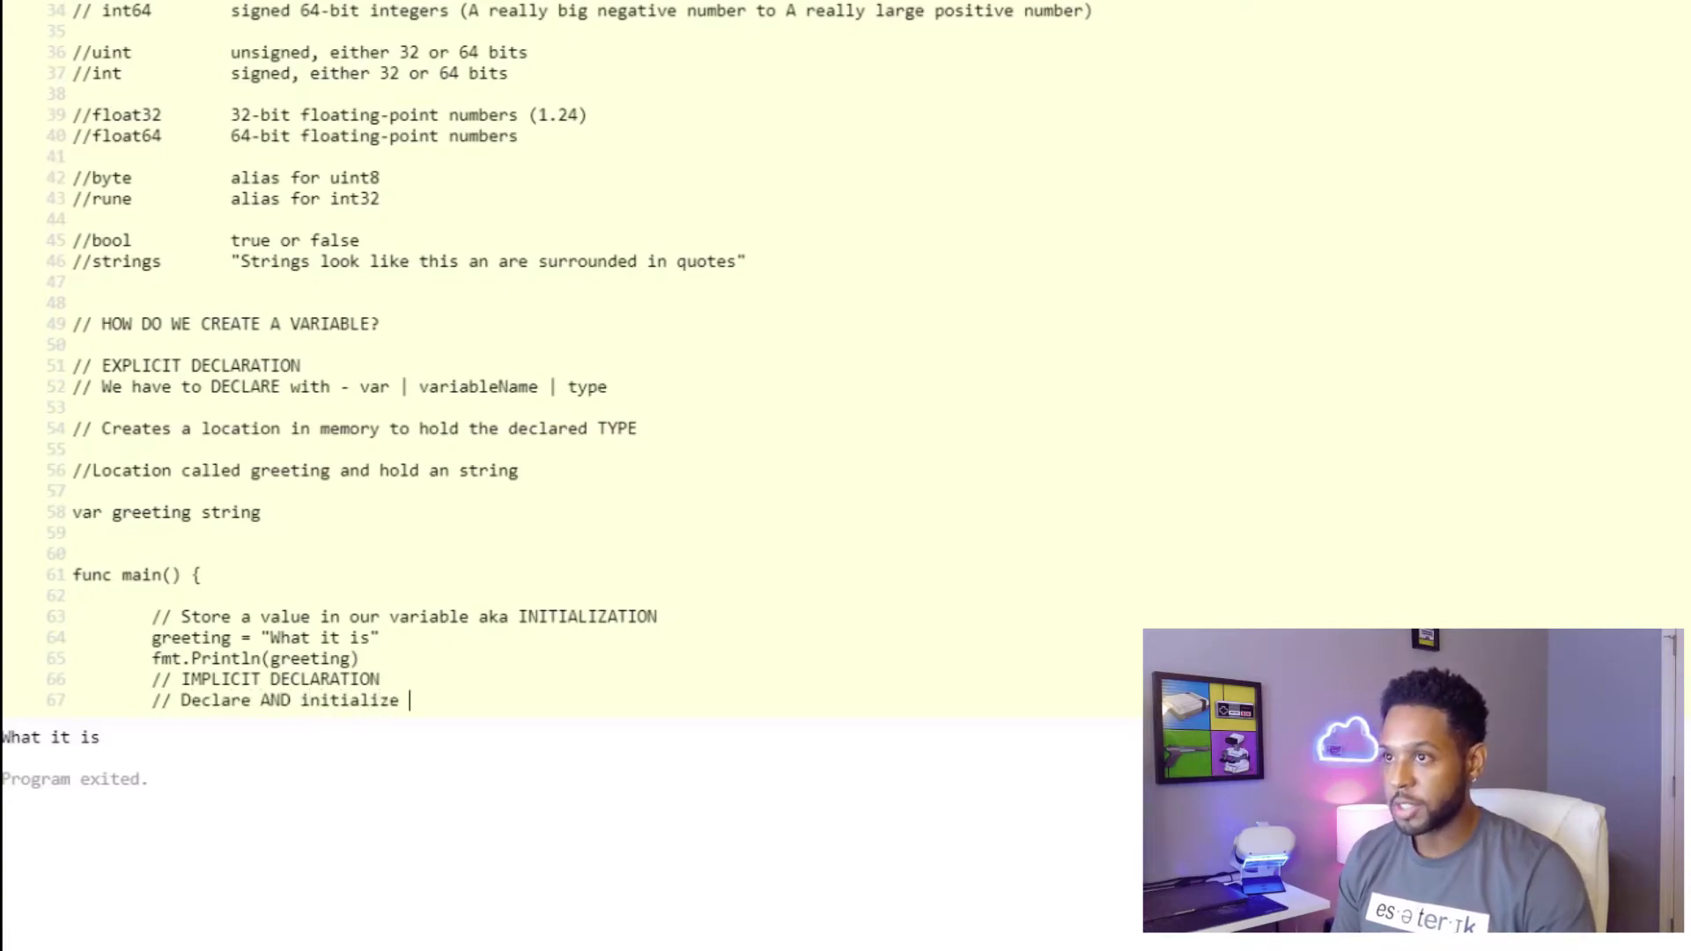
text(a variable )
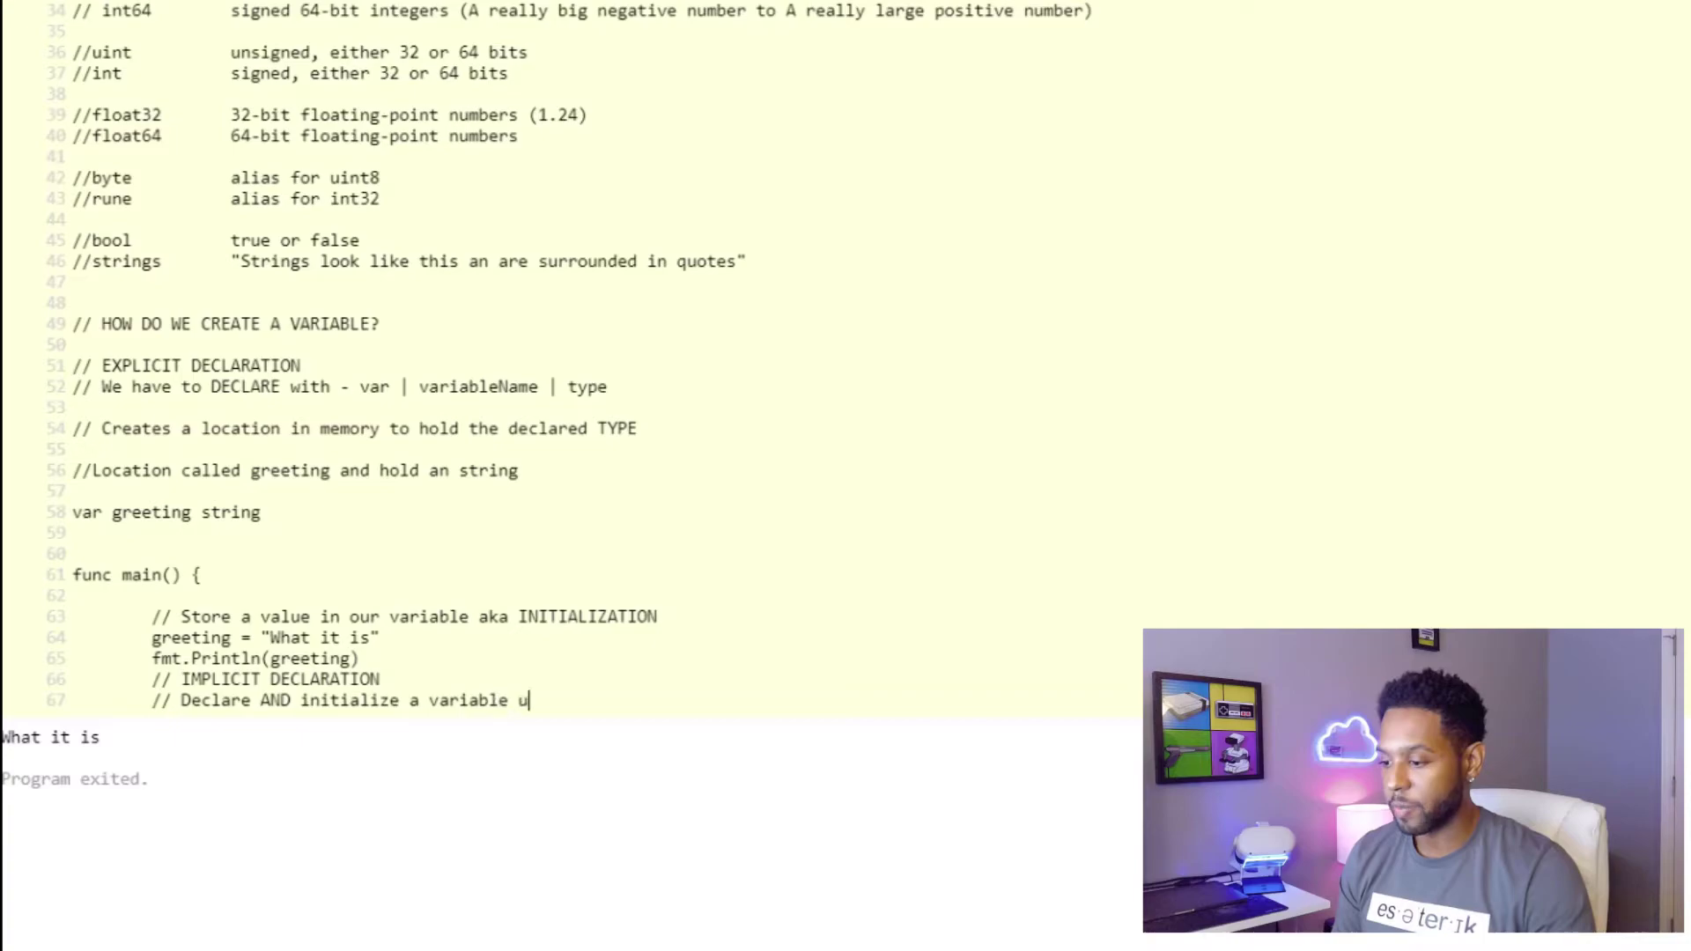
text(using :)
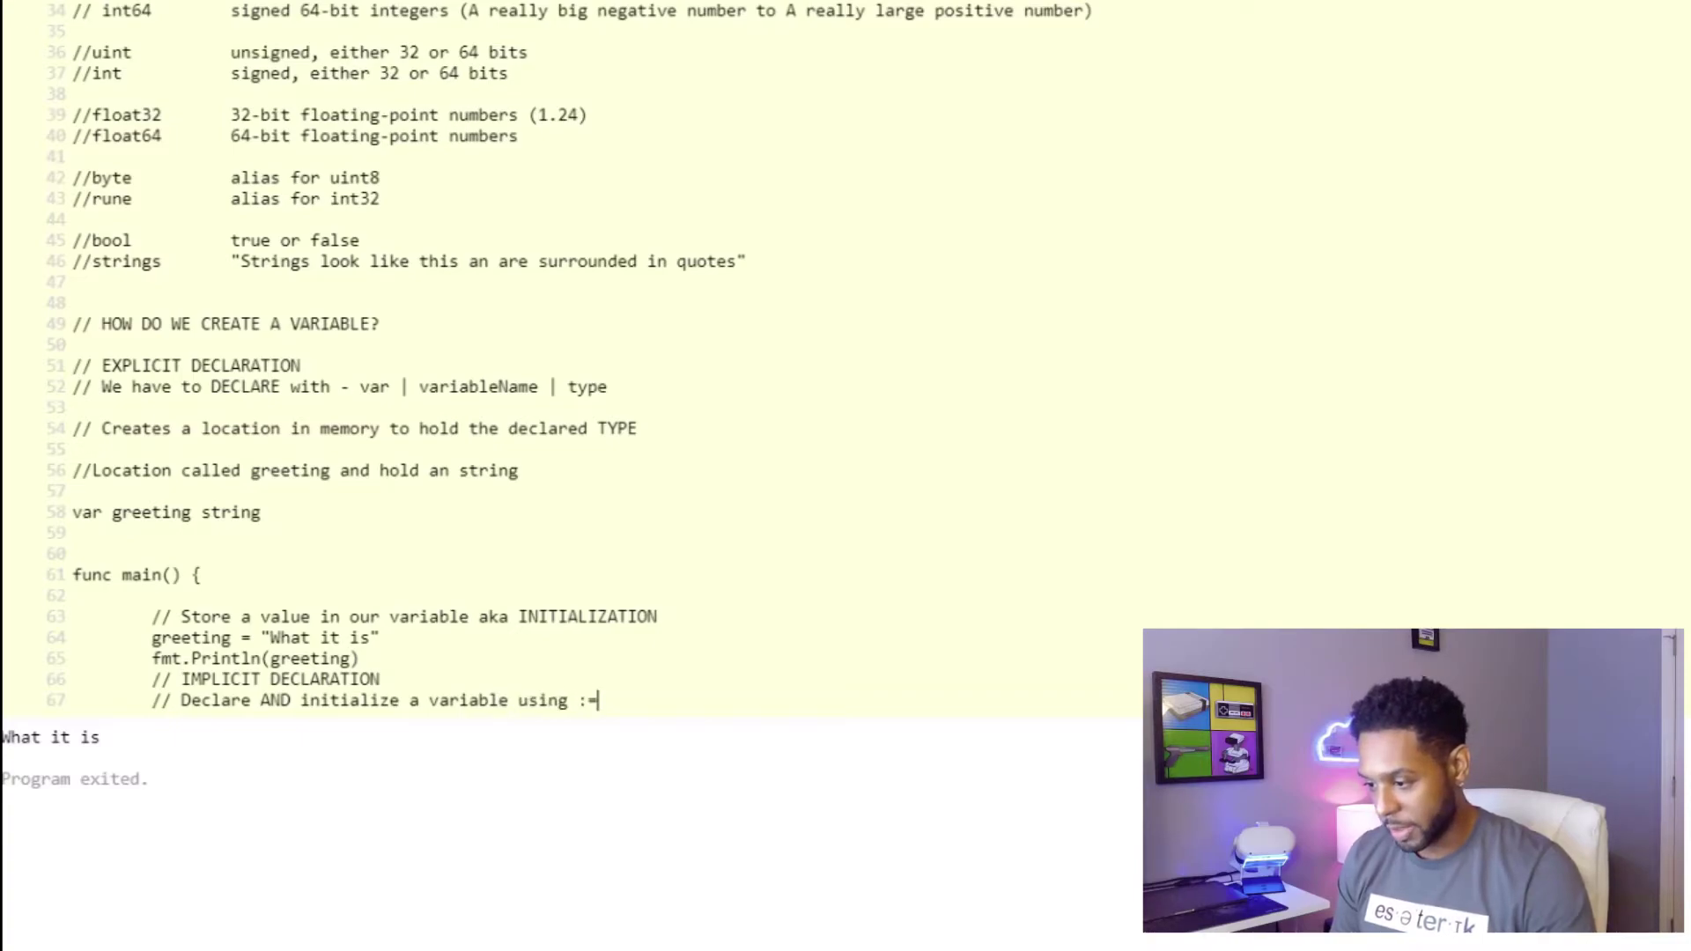
text(=)
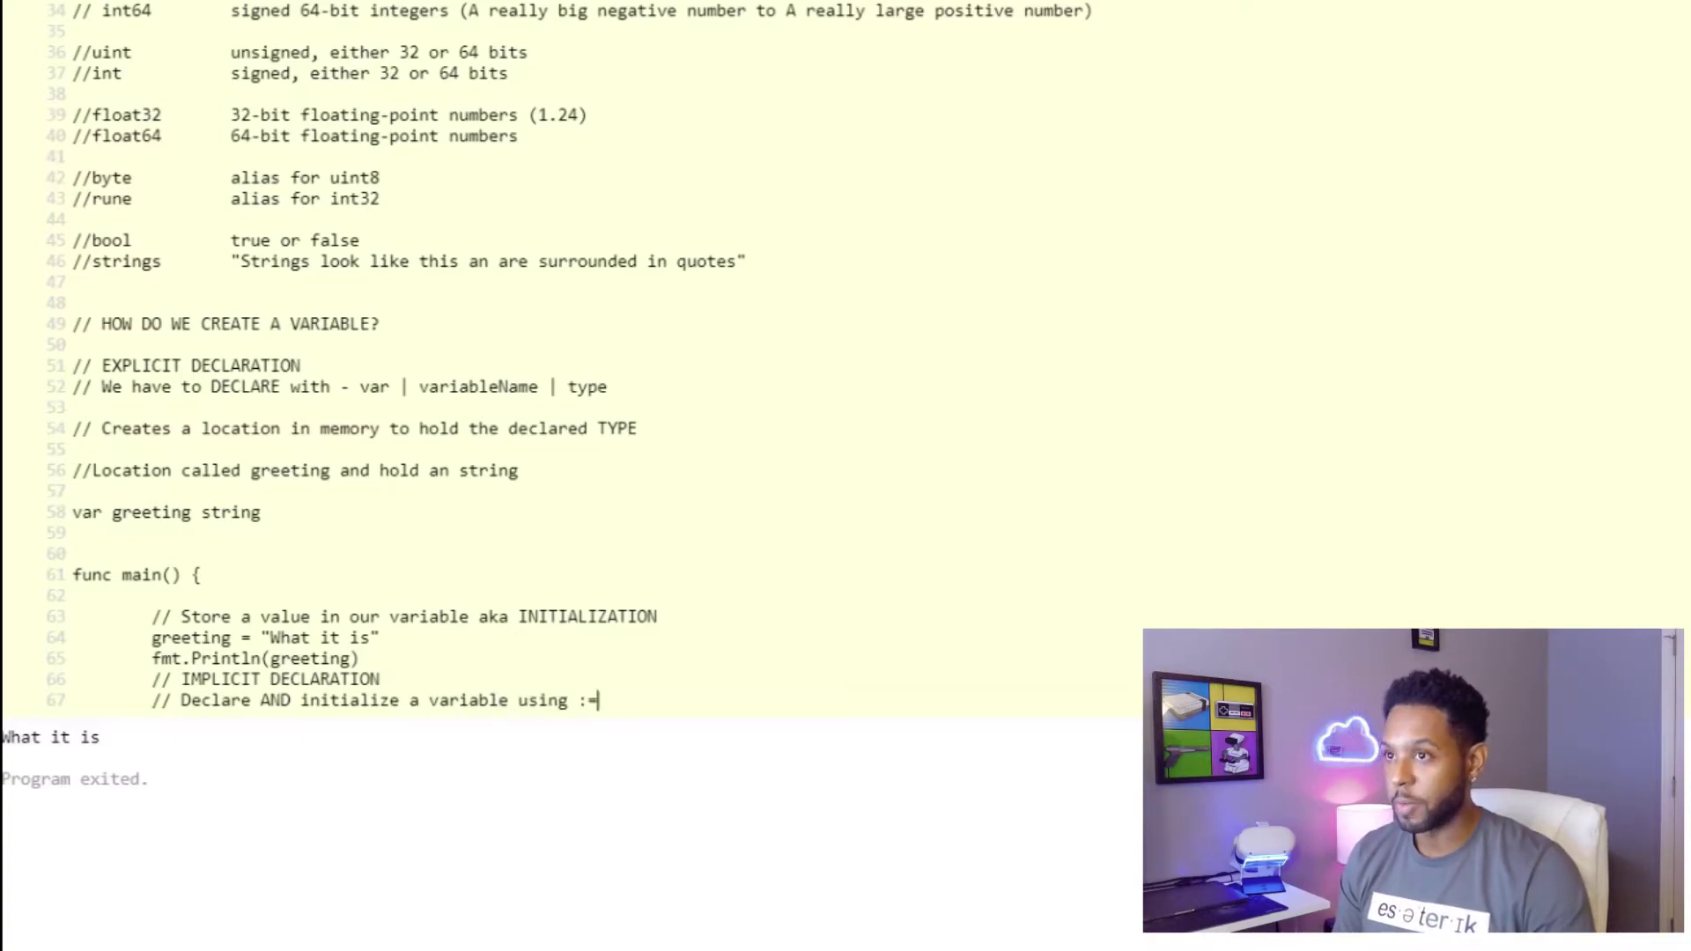
key(Return)
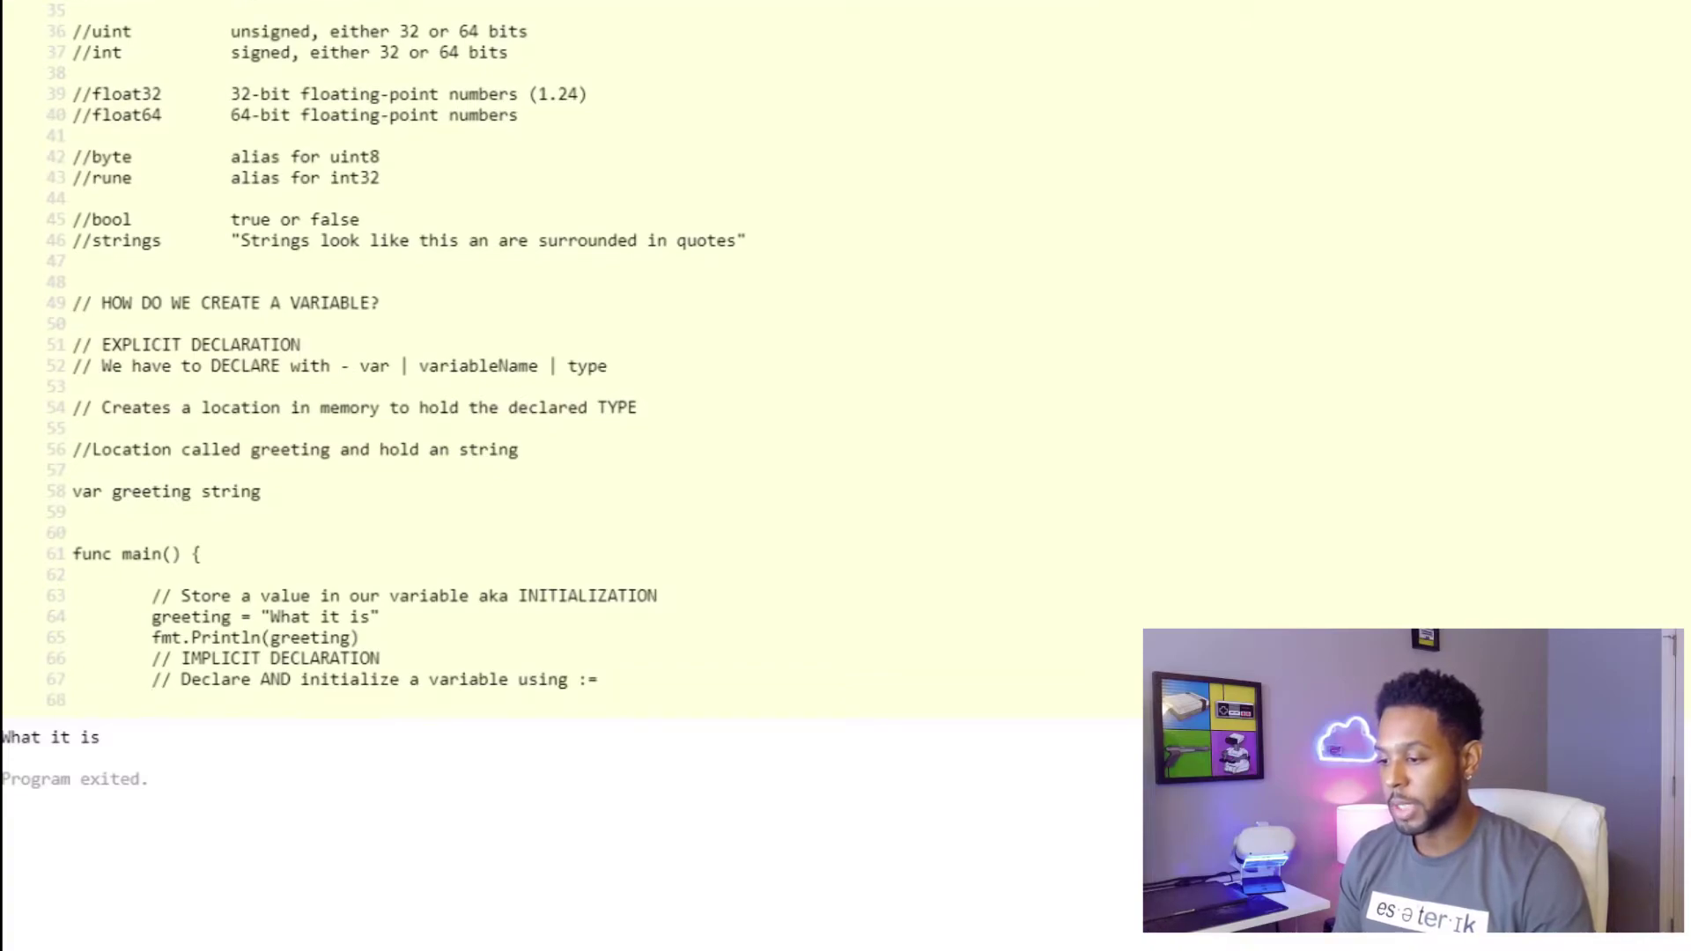
text(a := )
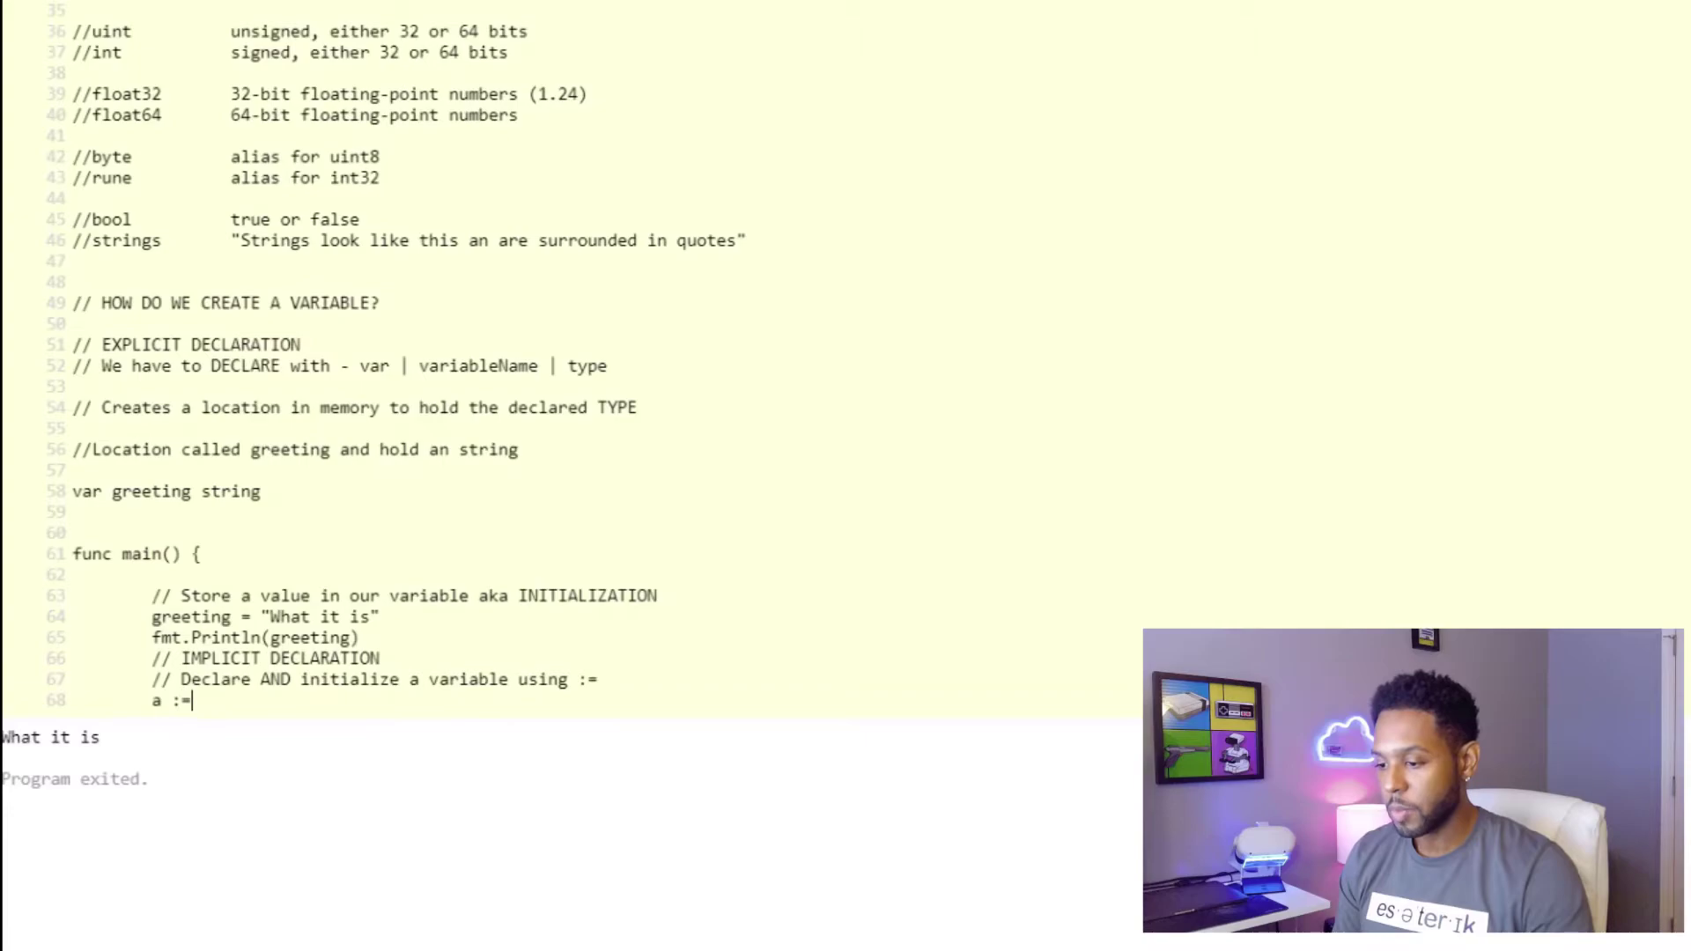
text(30)
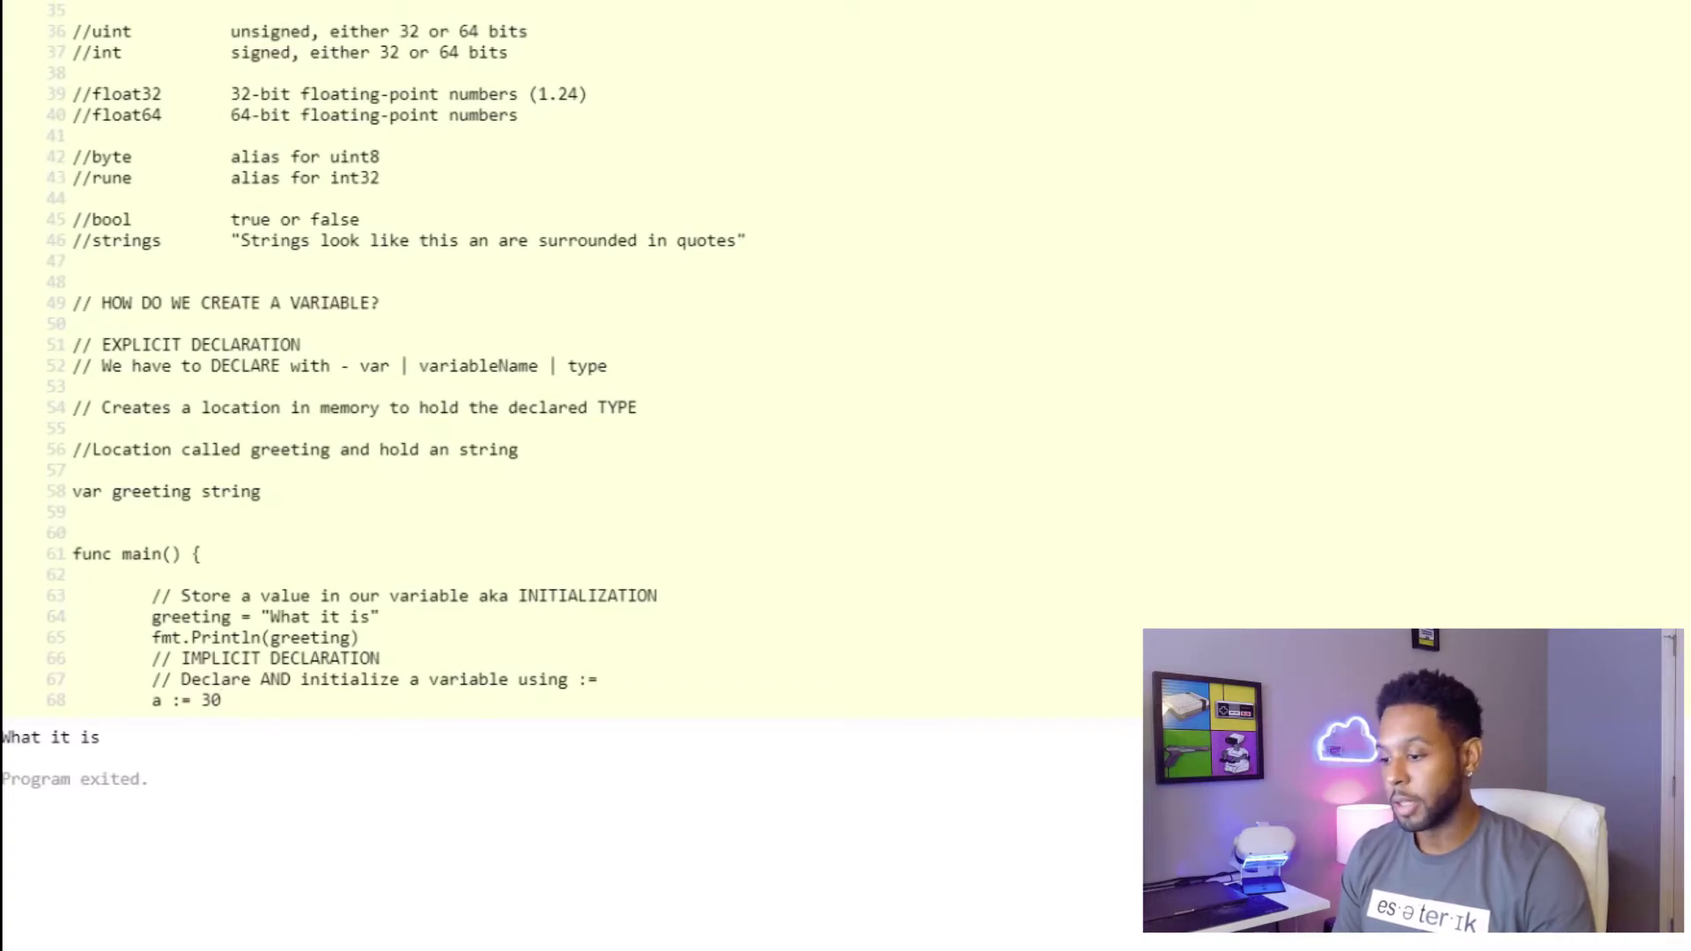
key(Return)
text(fmt.Println()
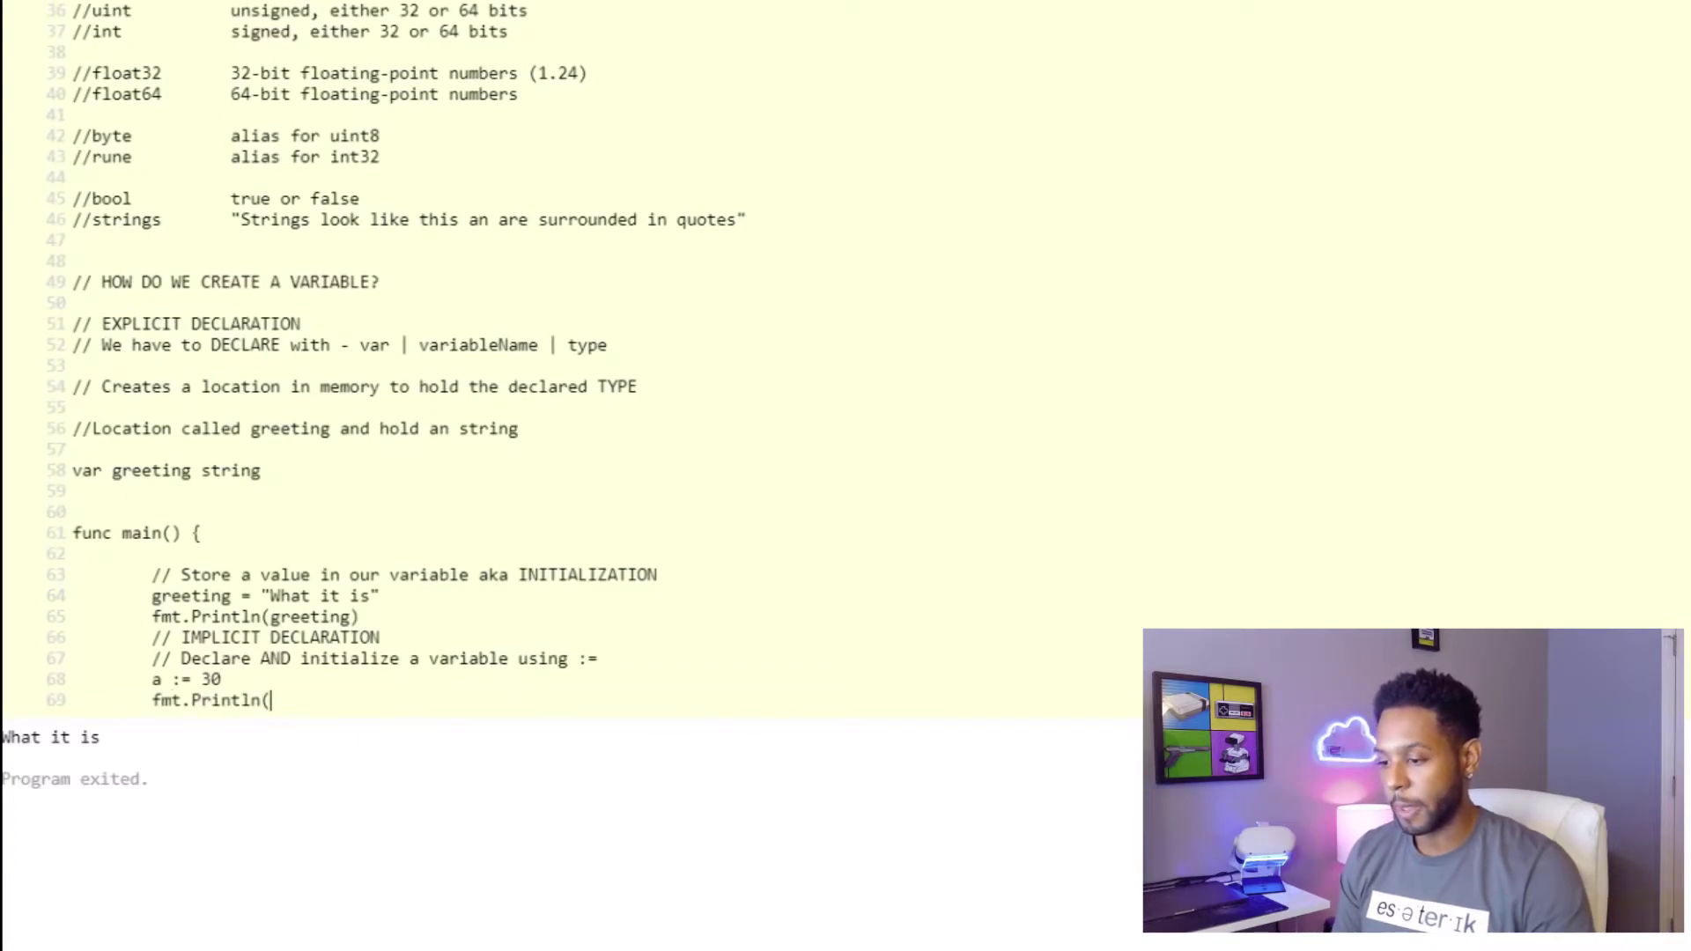
text(a))
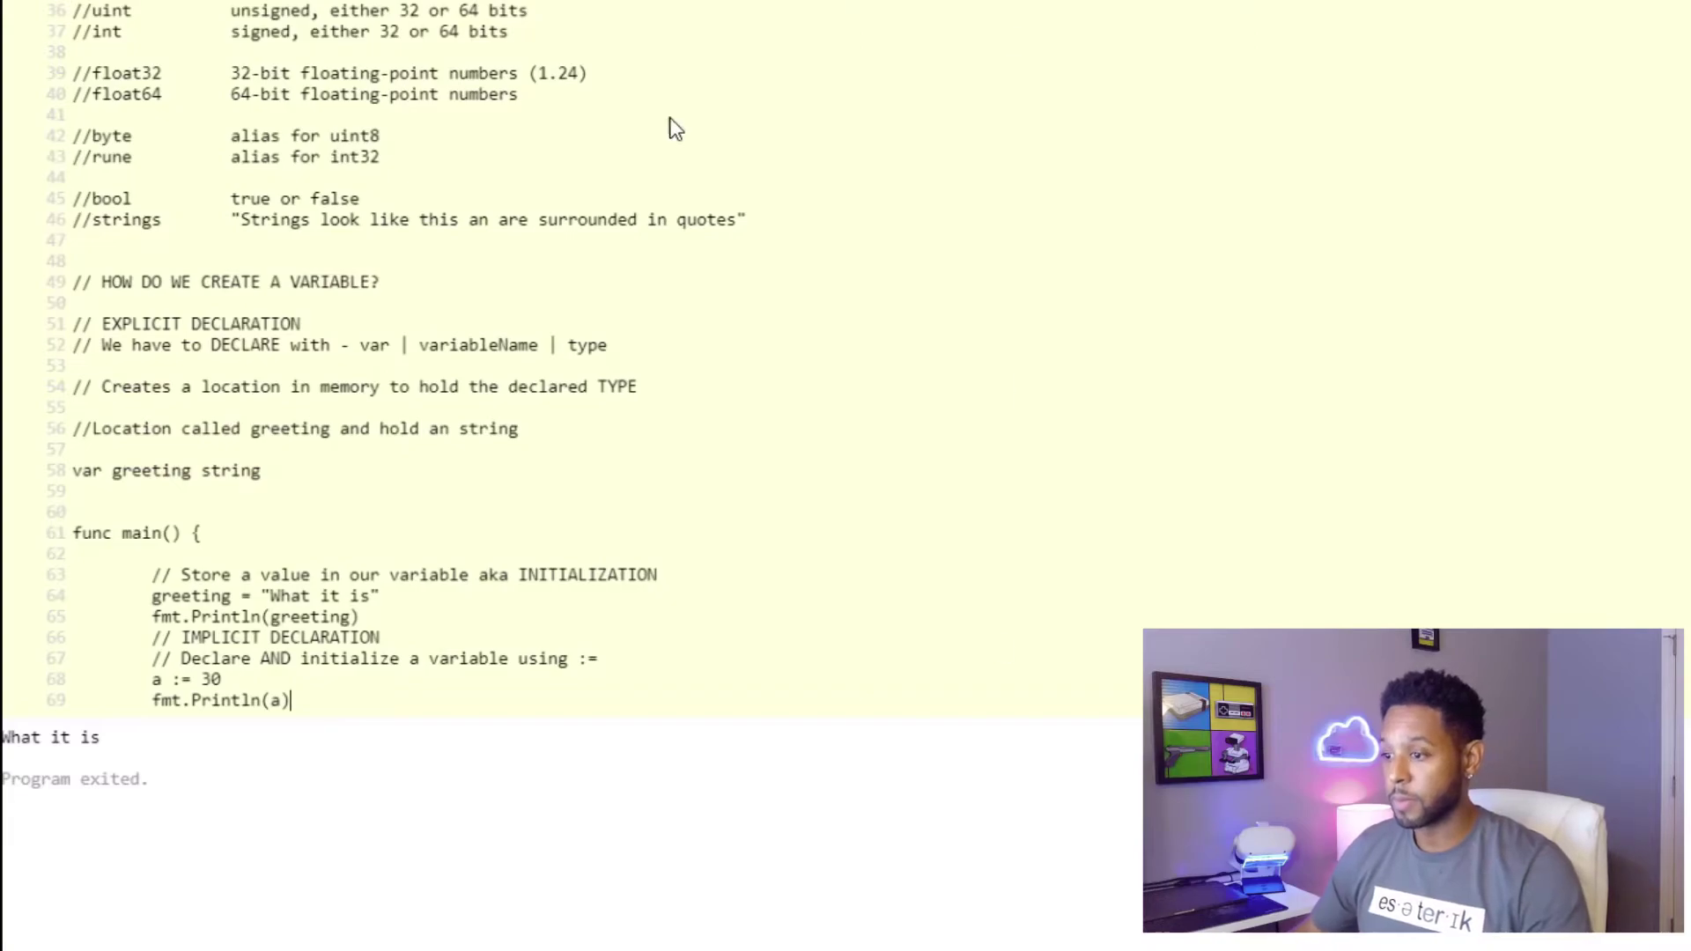
Print a with fmt.Println(a) and run, showing What it is and 30
key(Return)
key(shift+Return)
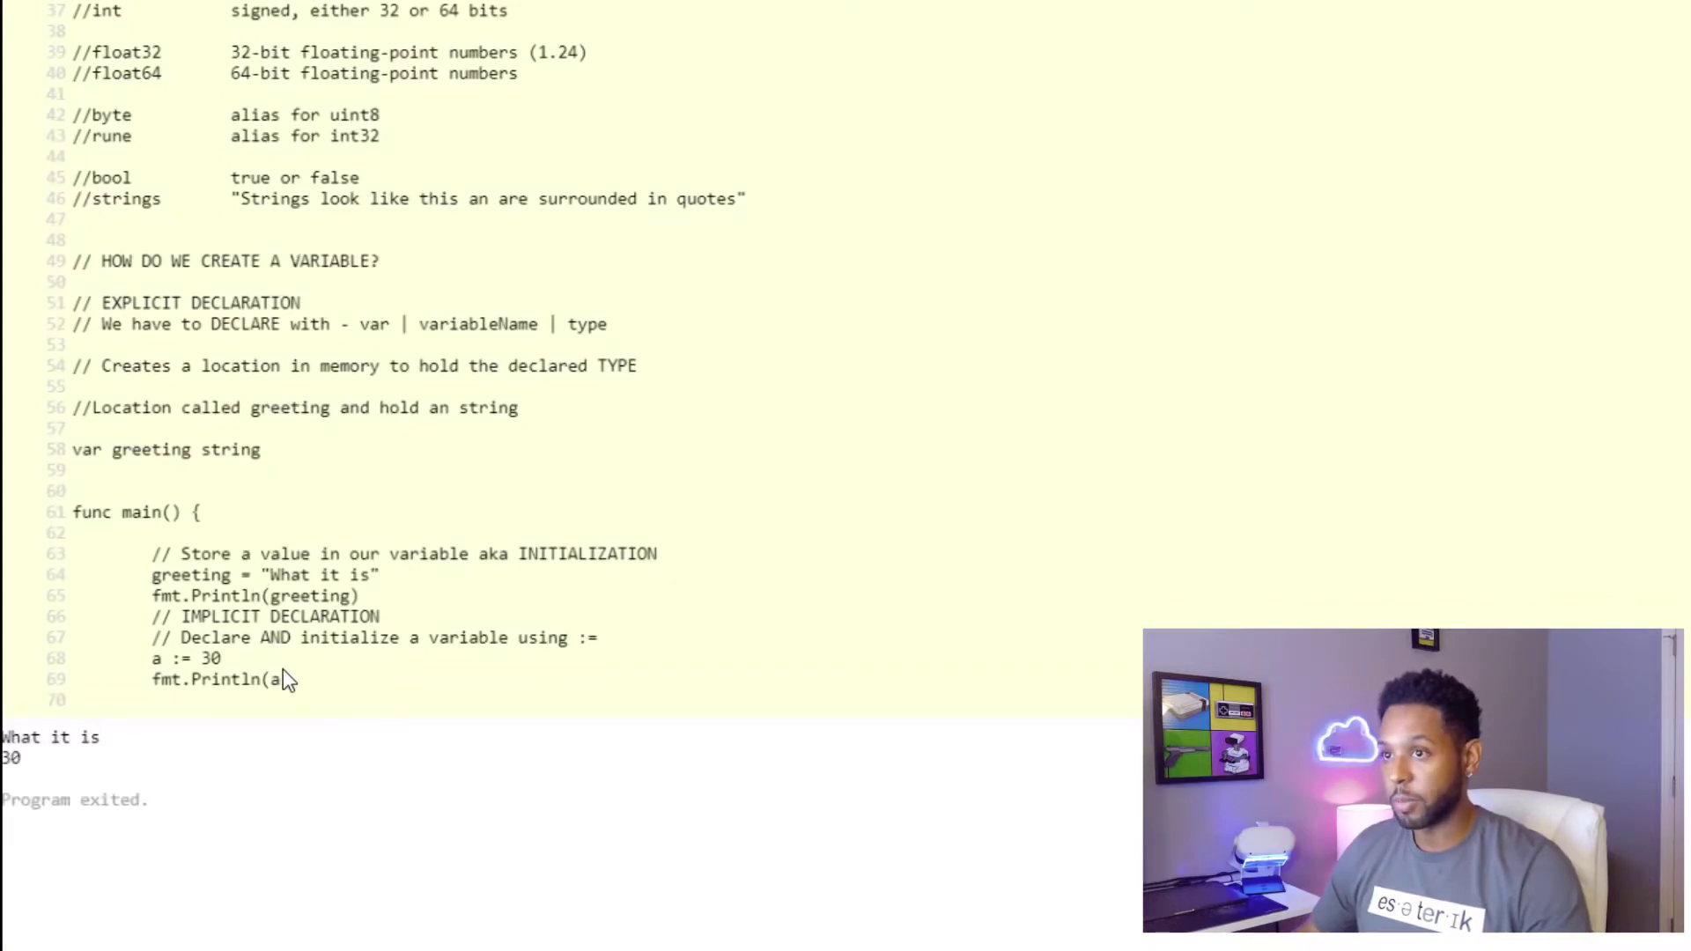
click(219, 699)
key(shift+Return)
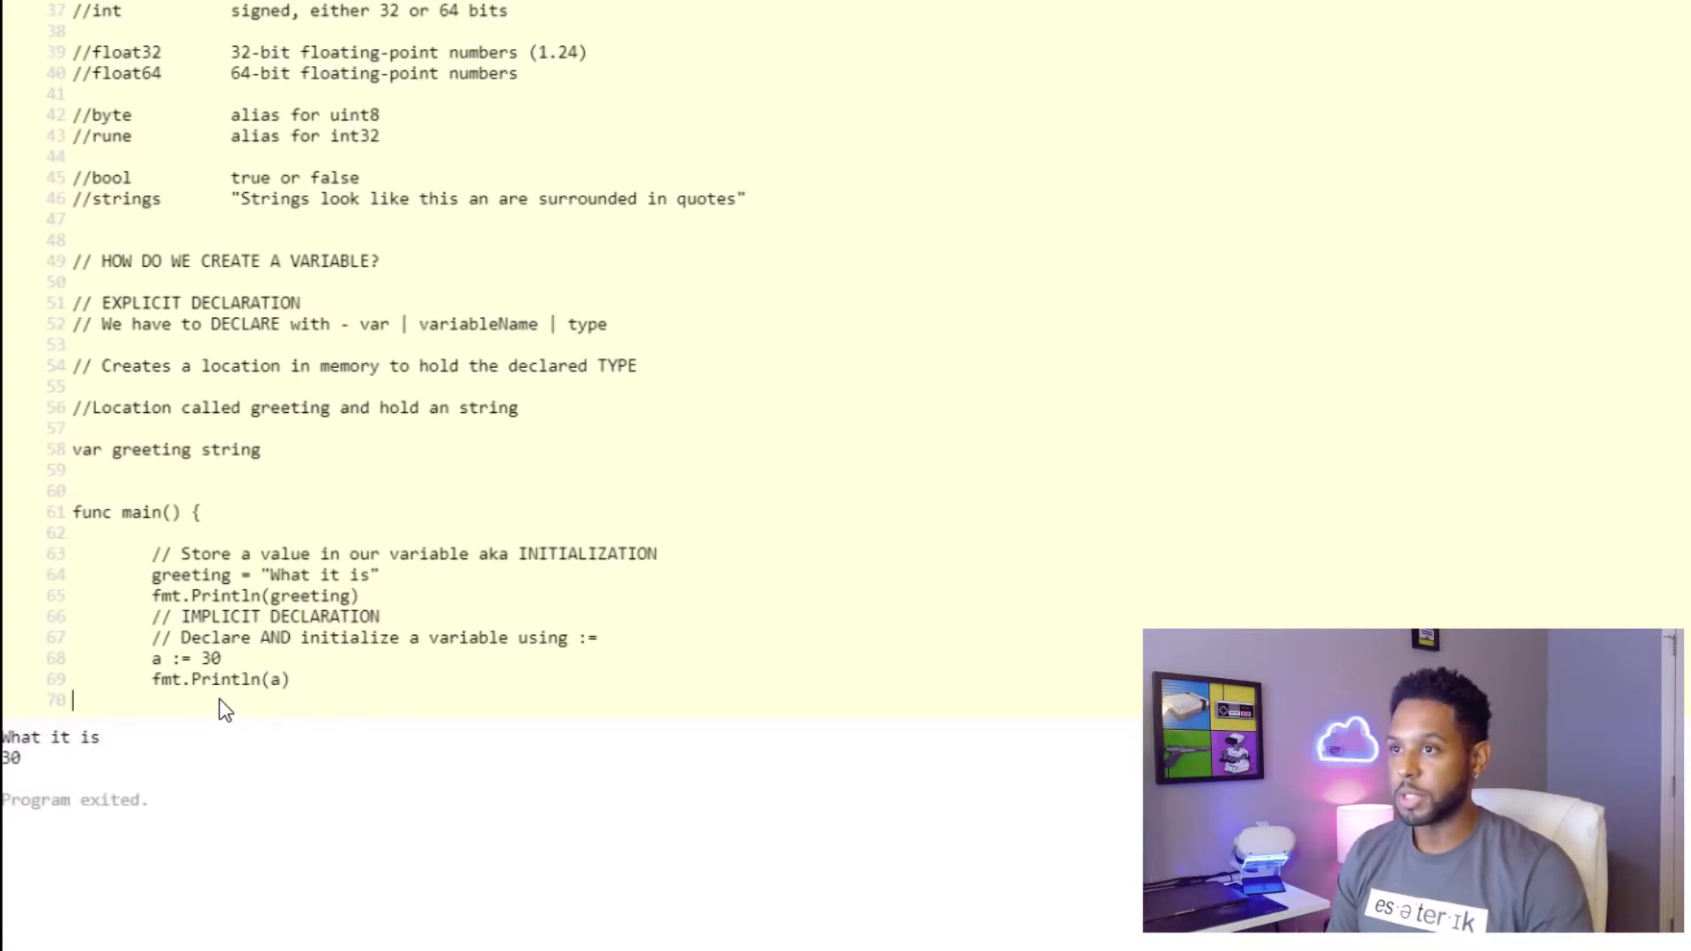
text(year :=)
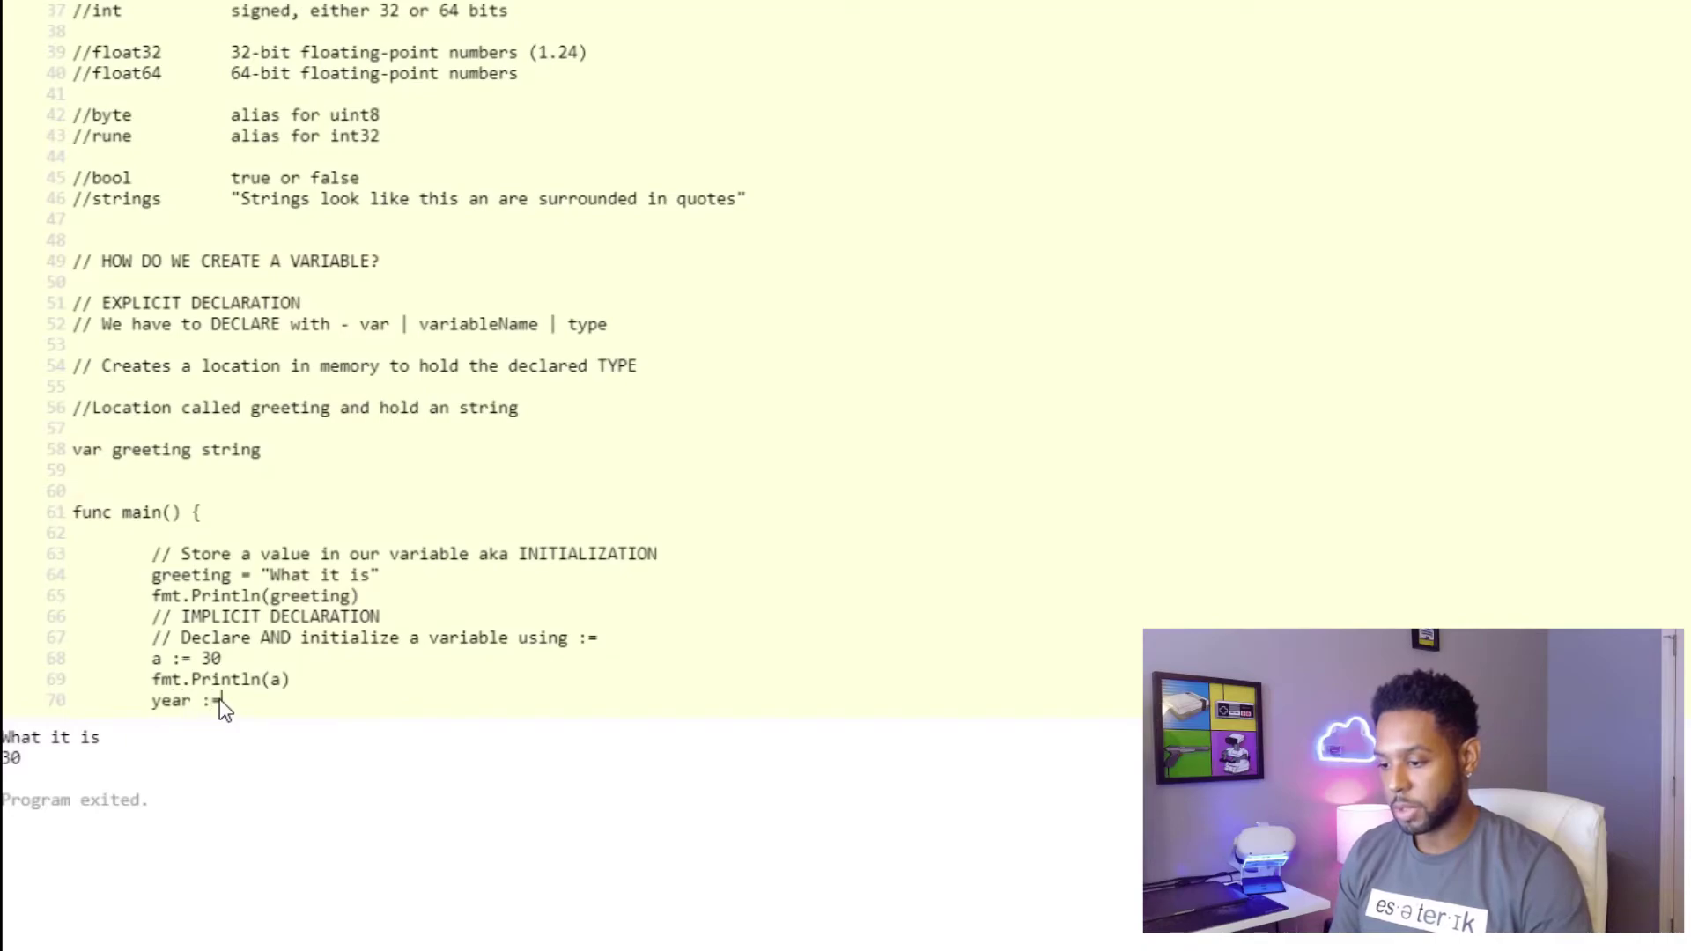
text( "2021")
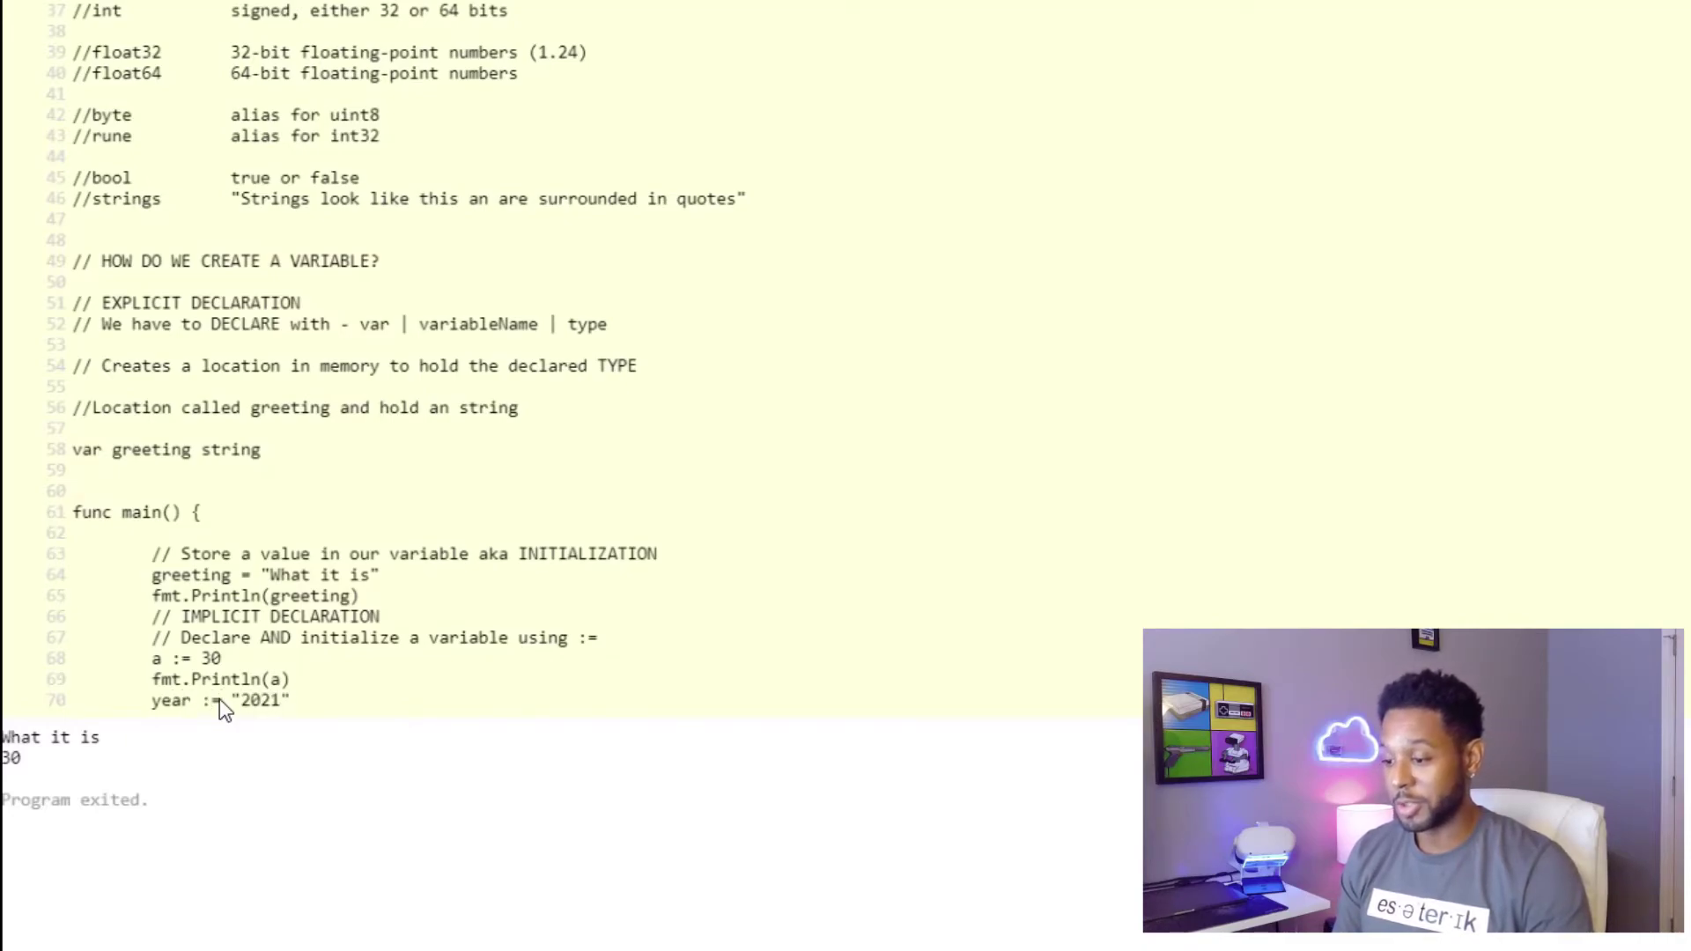
Add myString := "Happy New Year! it's " below year, then myBool := 5 > 8
key(Return)
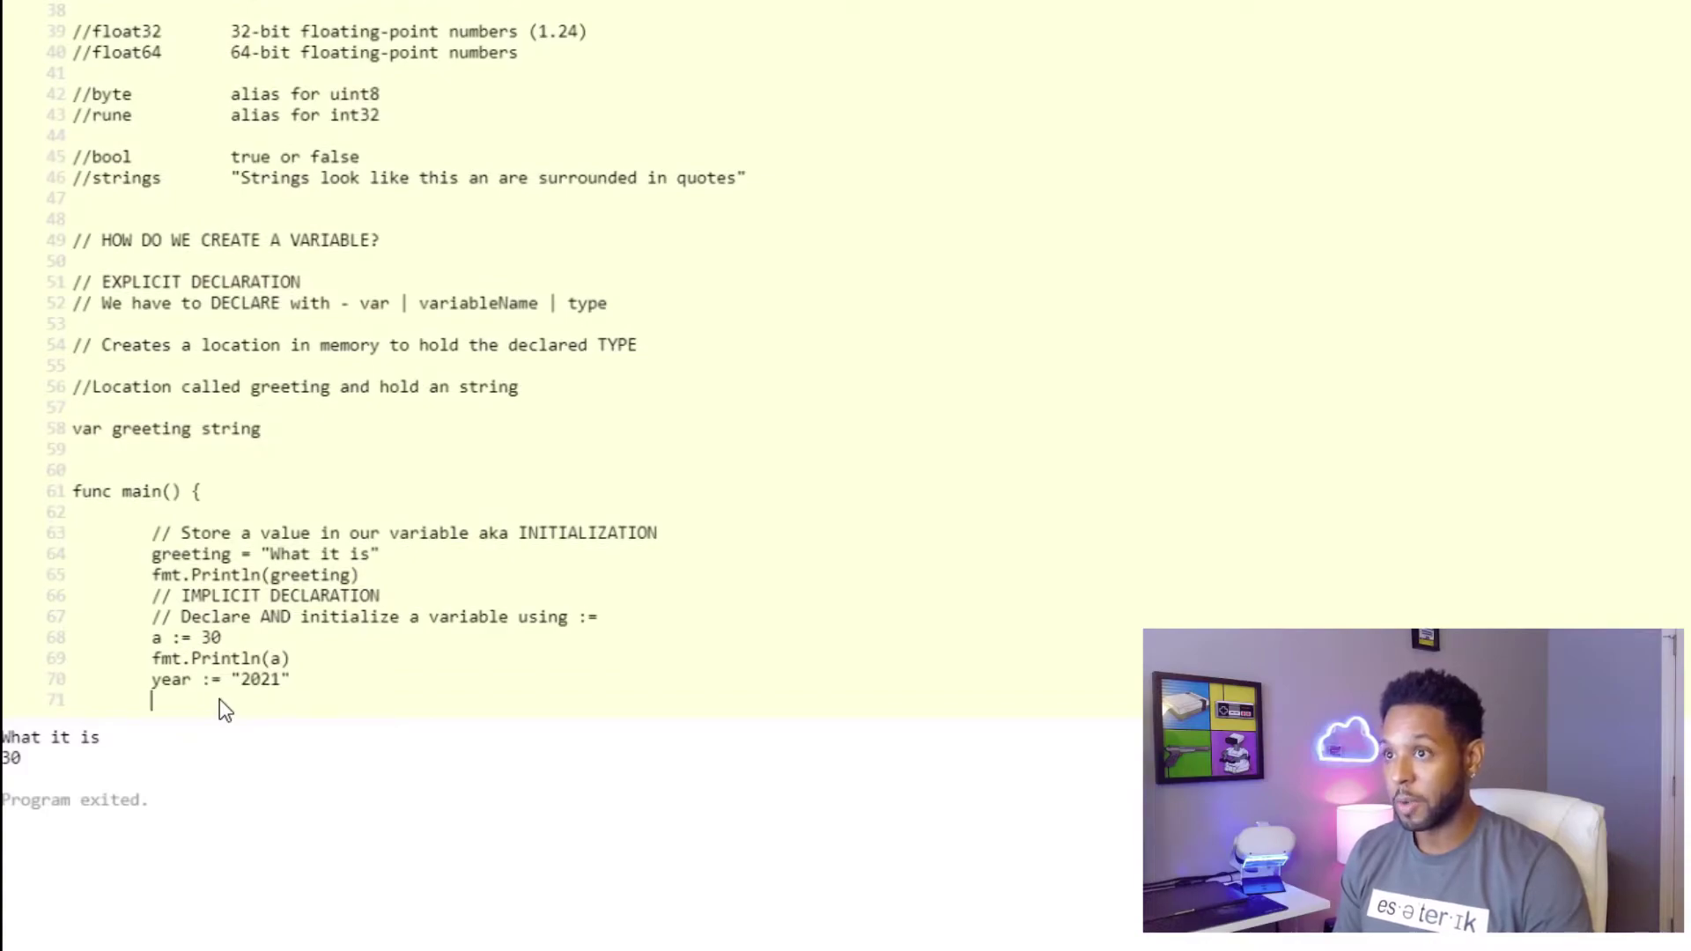
text(myStr)
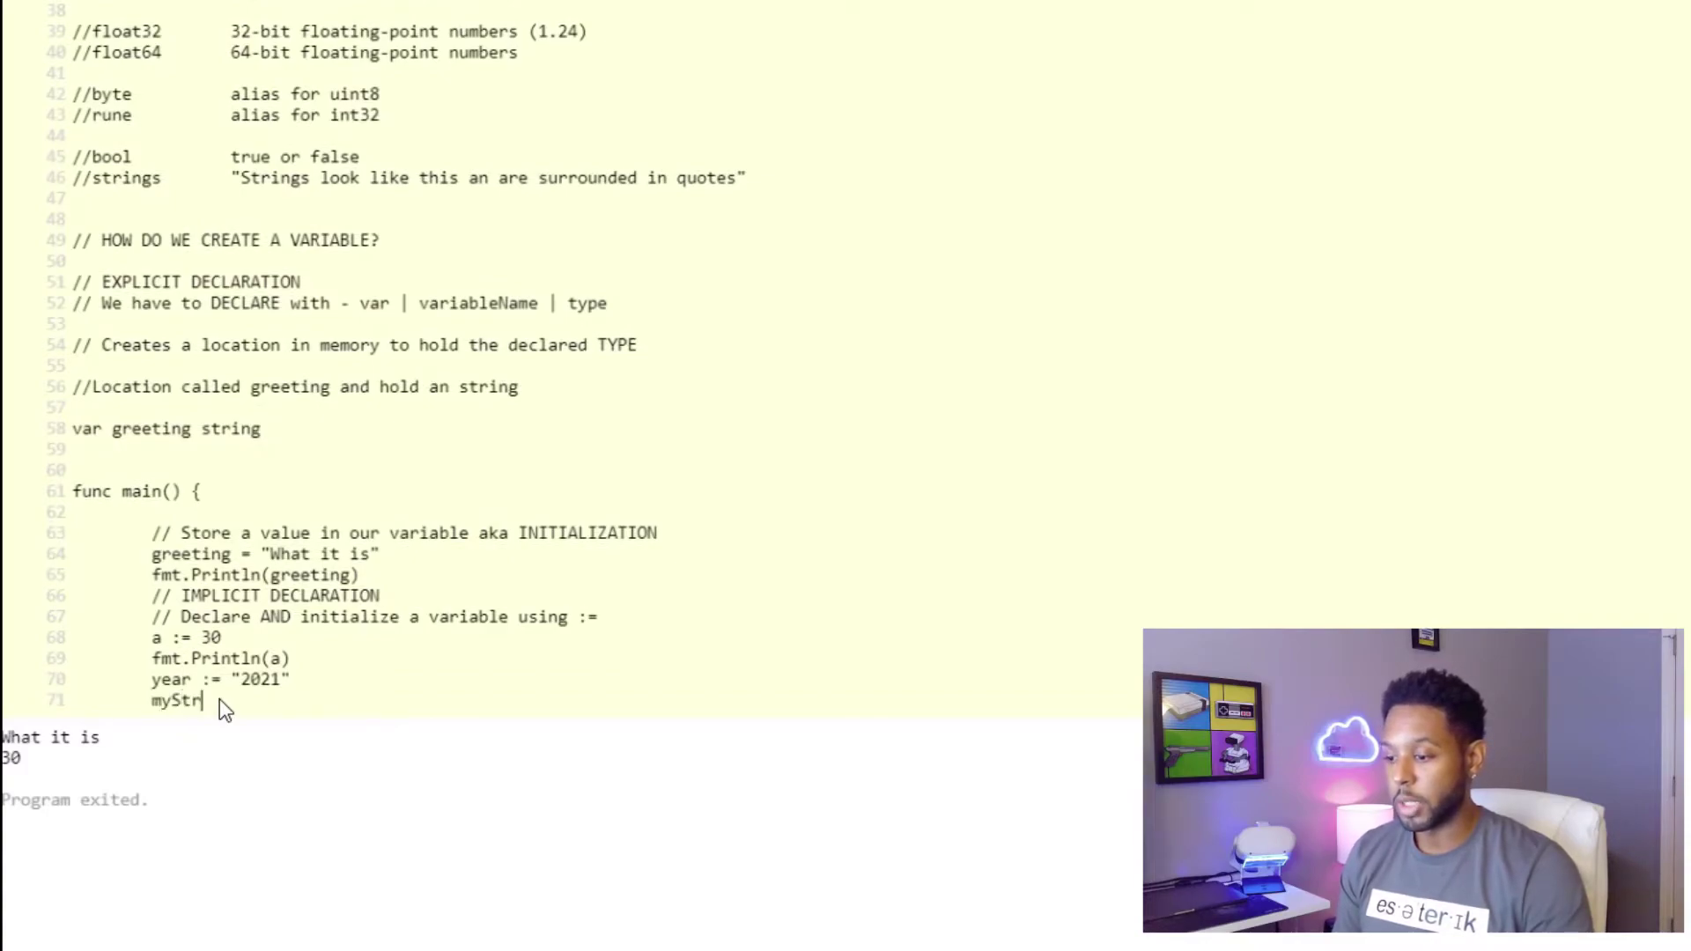
text(ing := "Happy New Year)
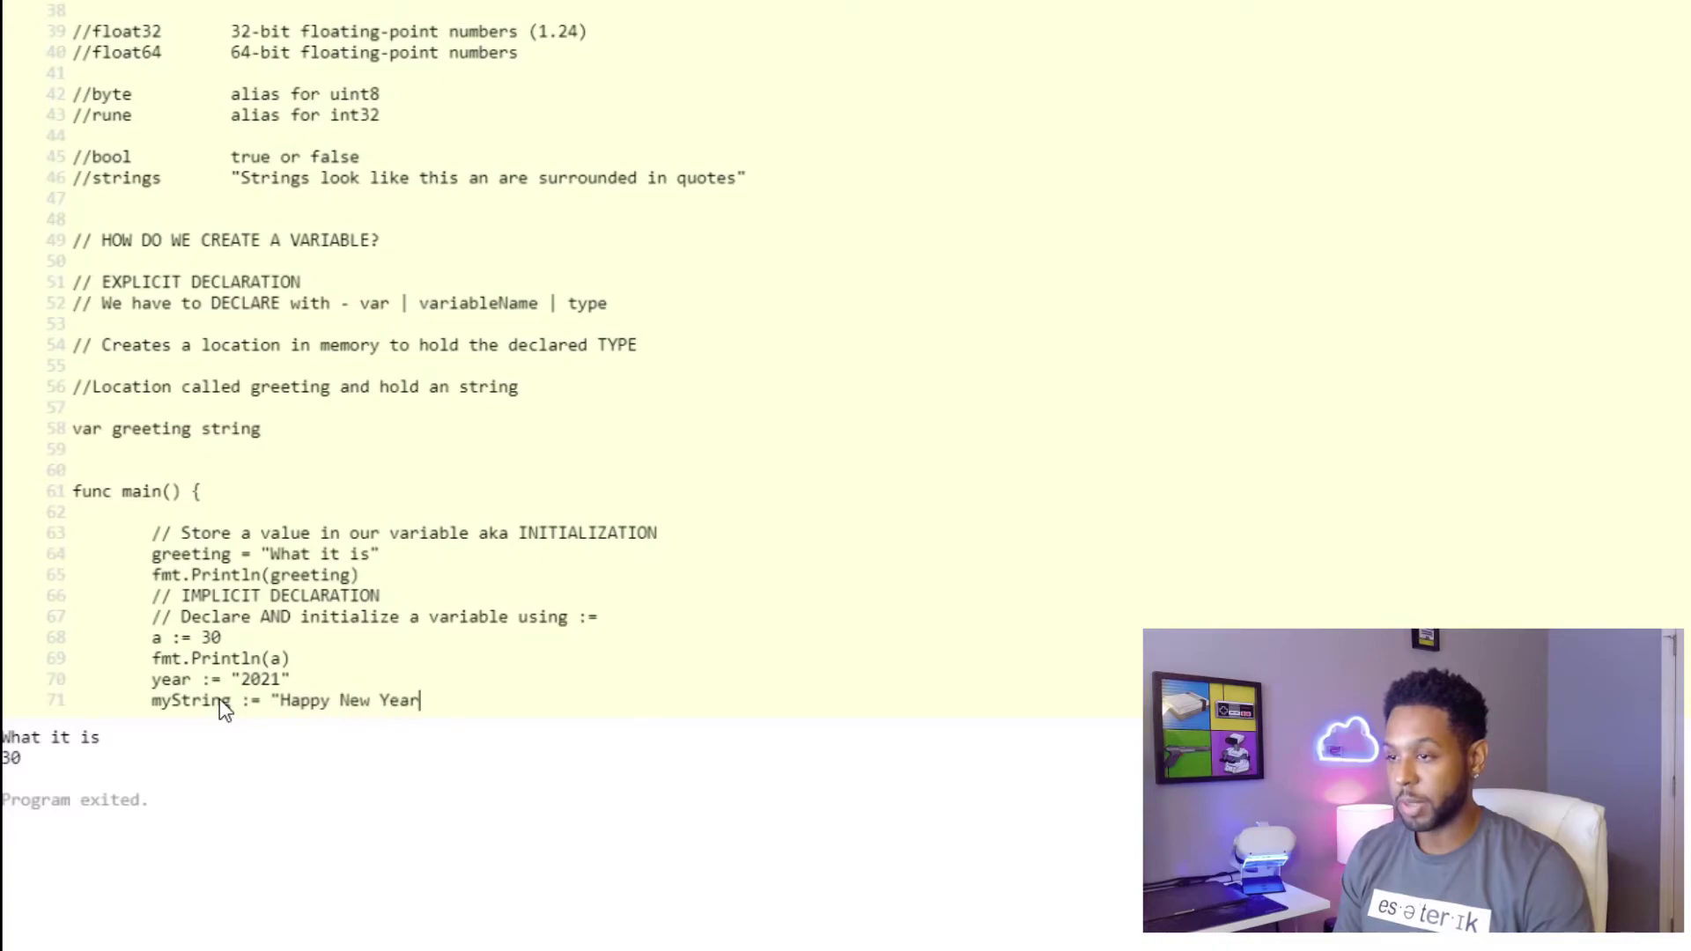
text(! it')
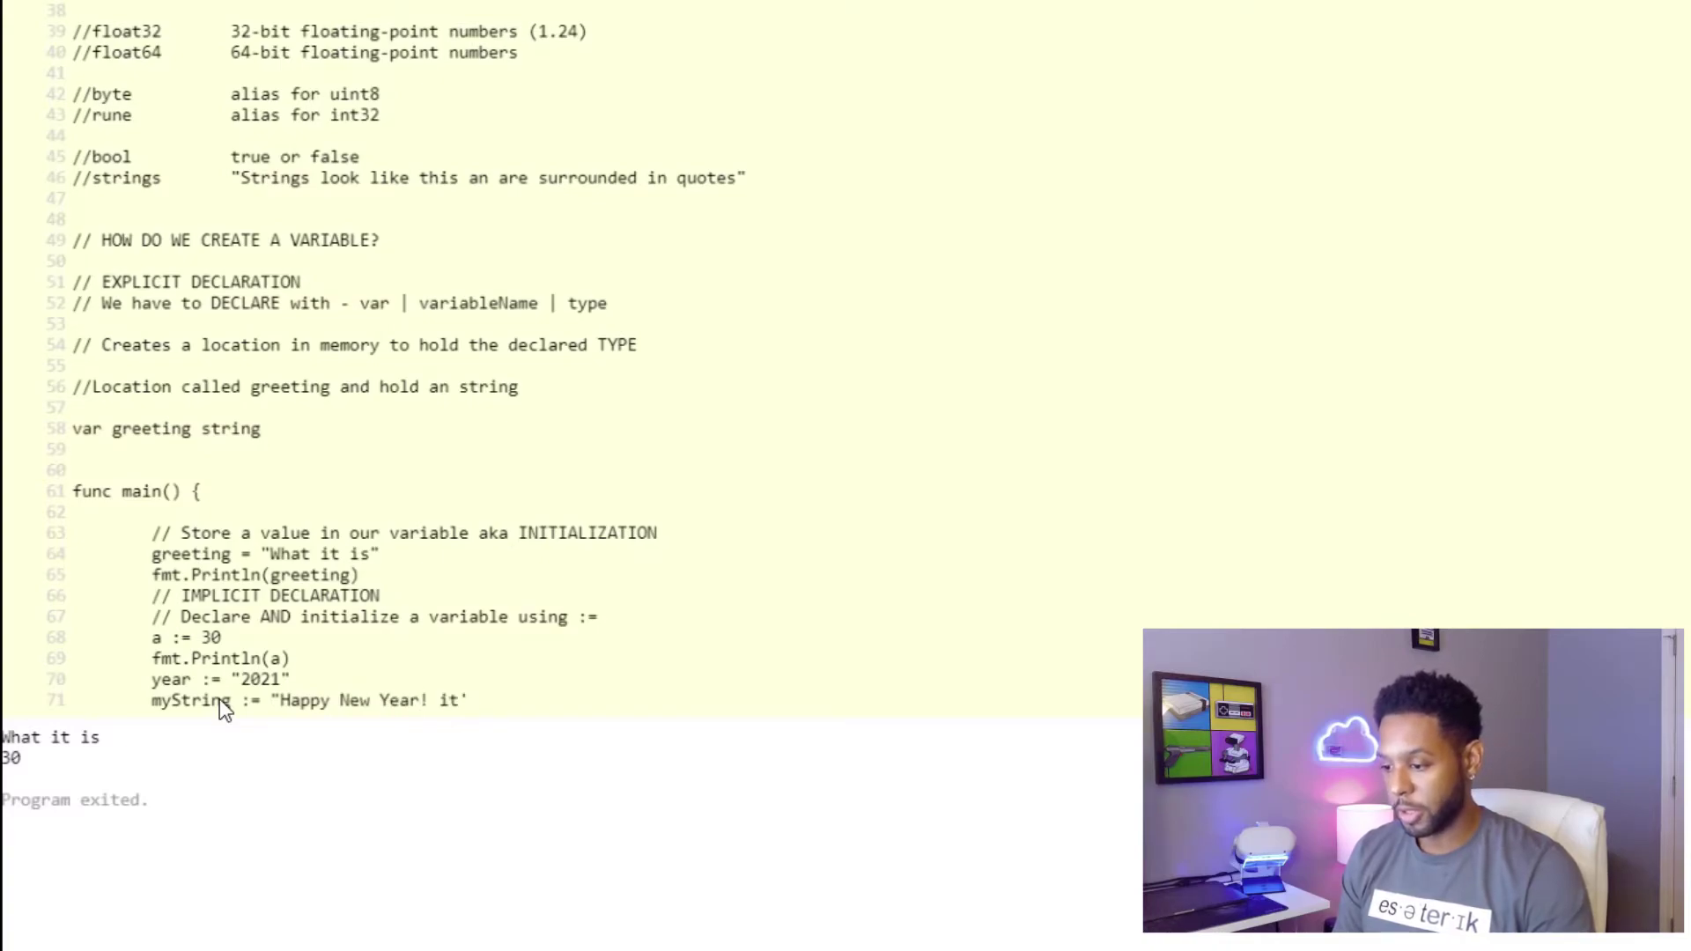
text(s)
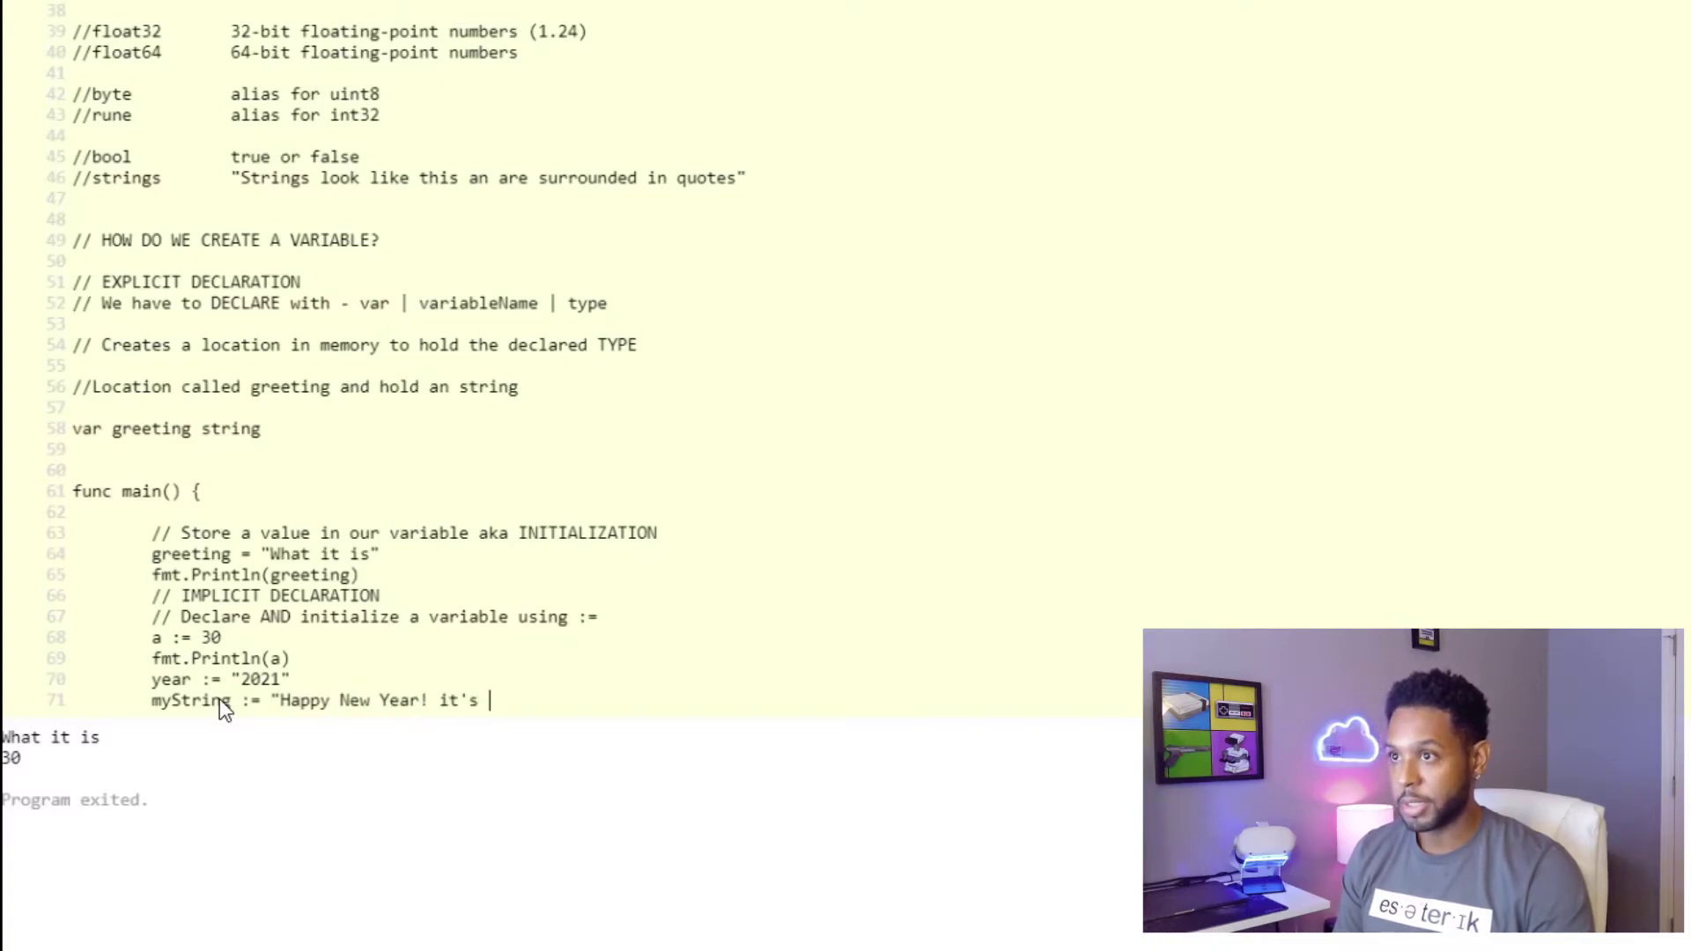
text( ")
key(Return)
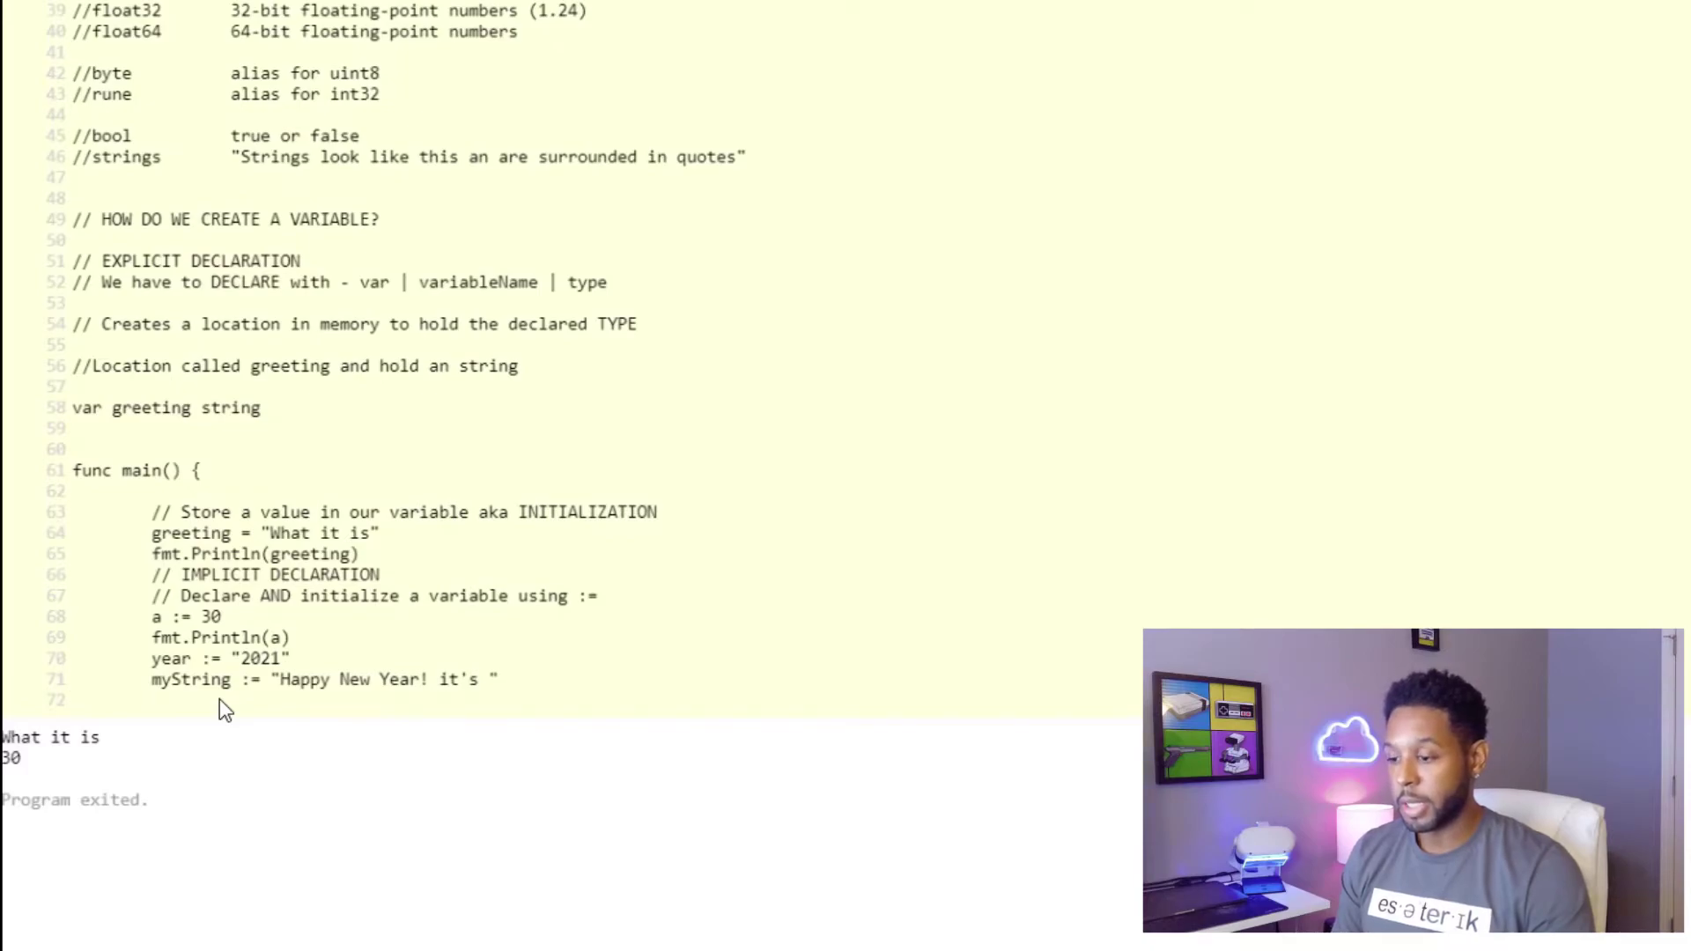
text(myBool)
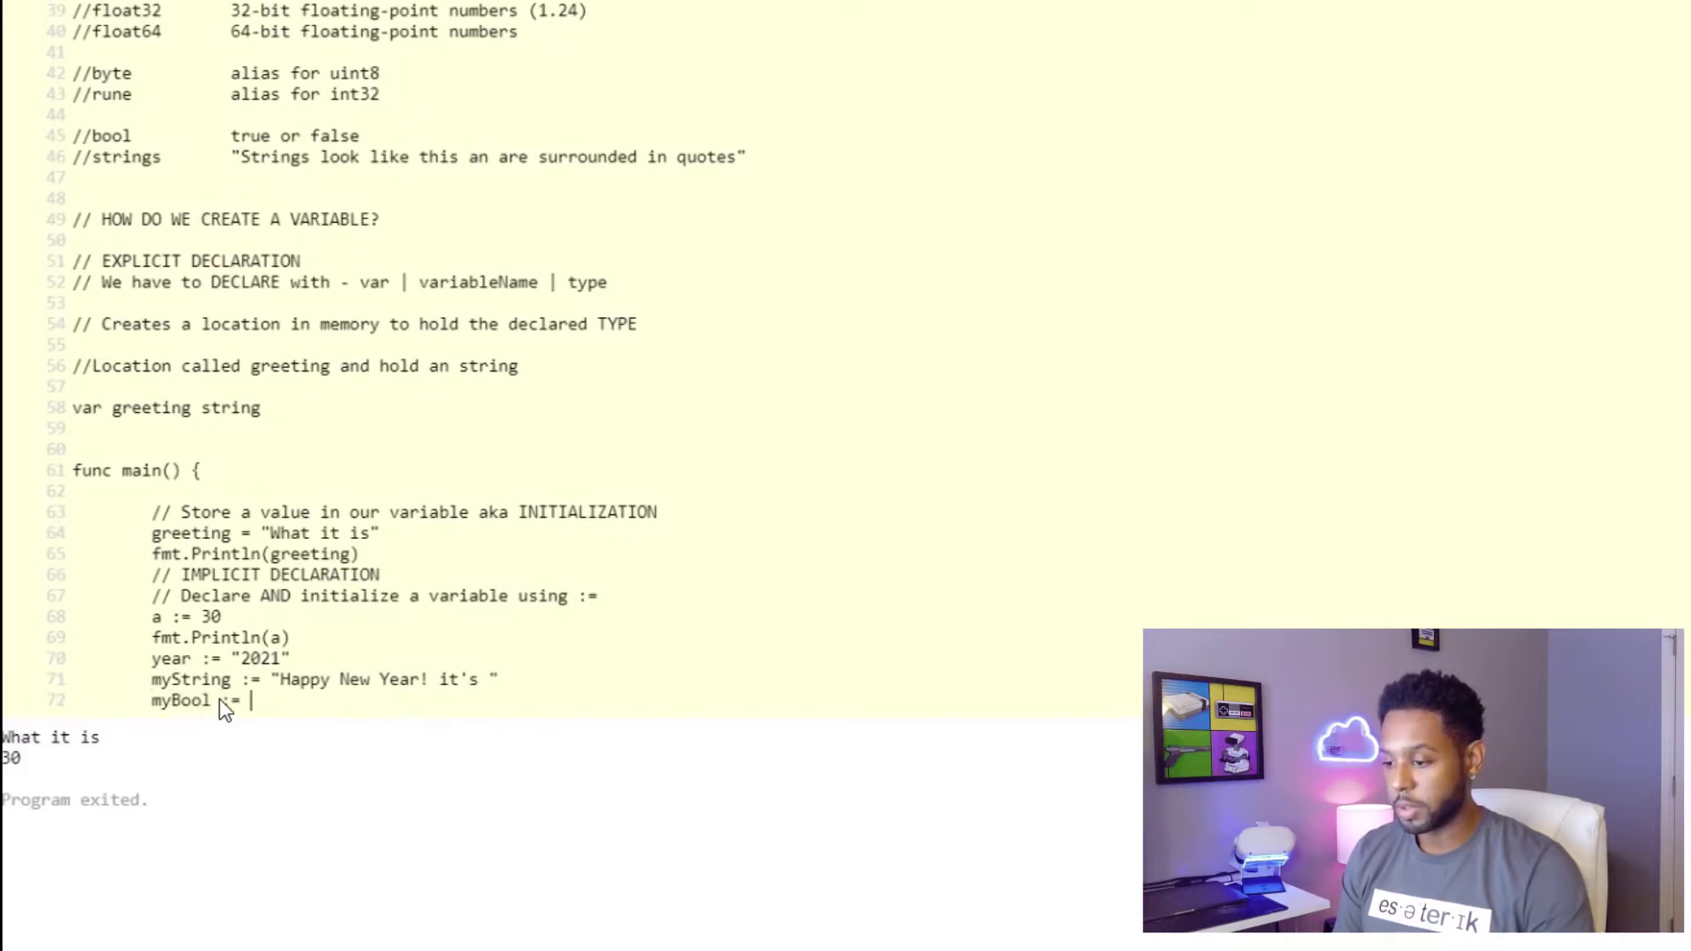
text( := )
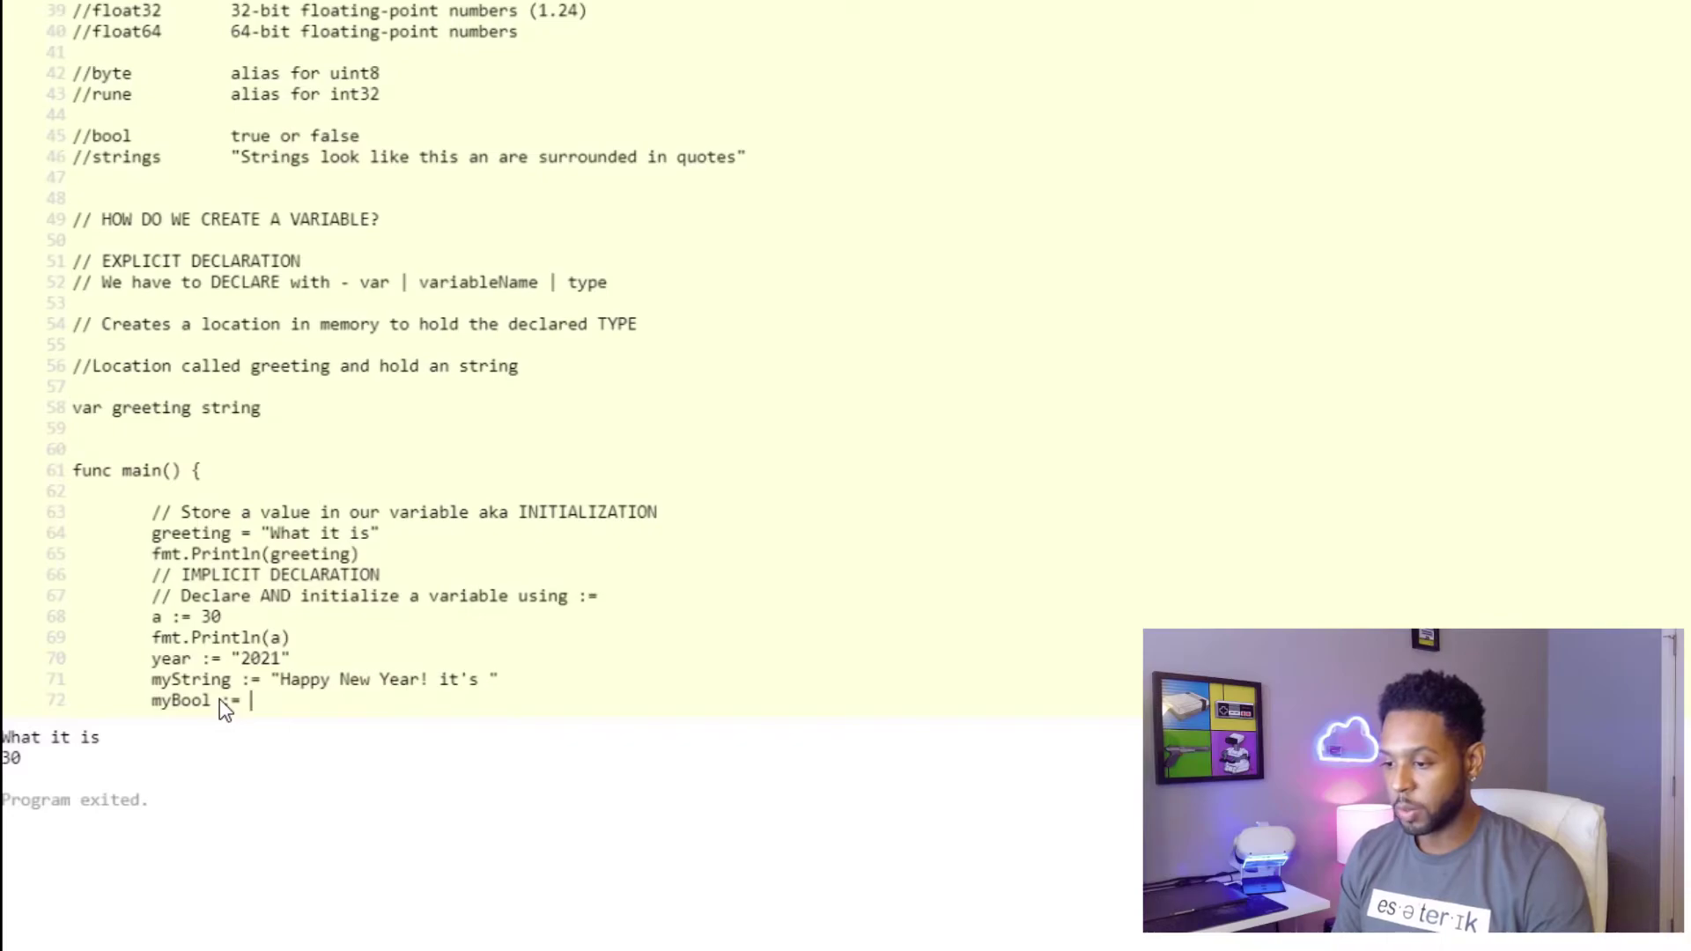
text(5 )
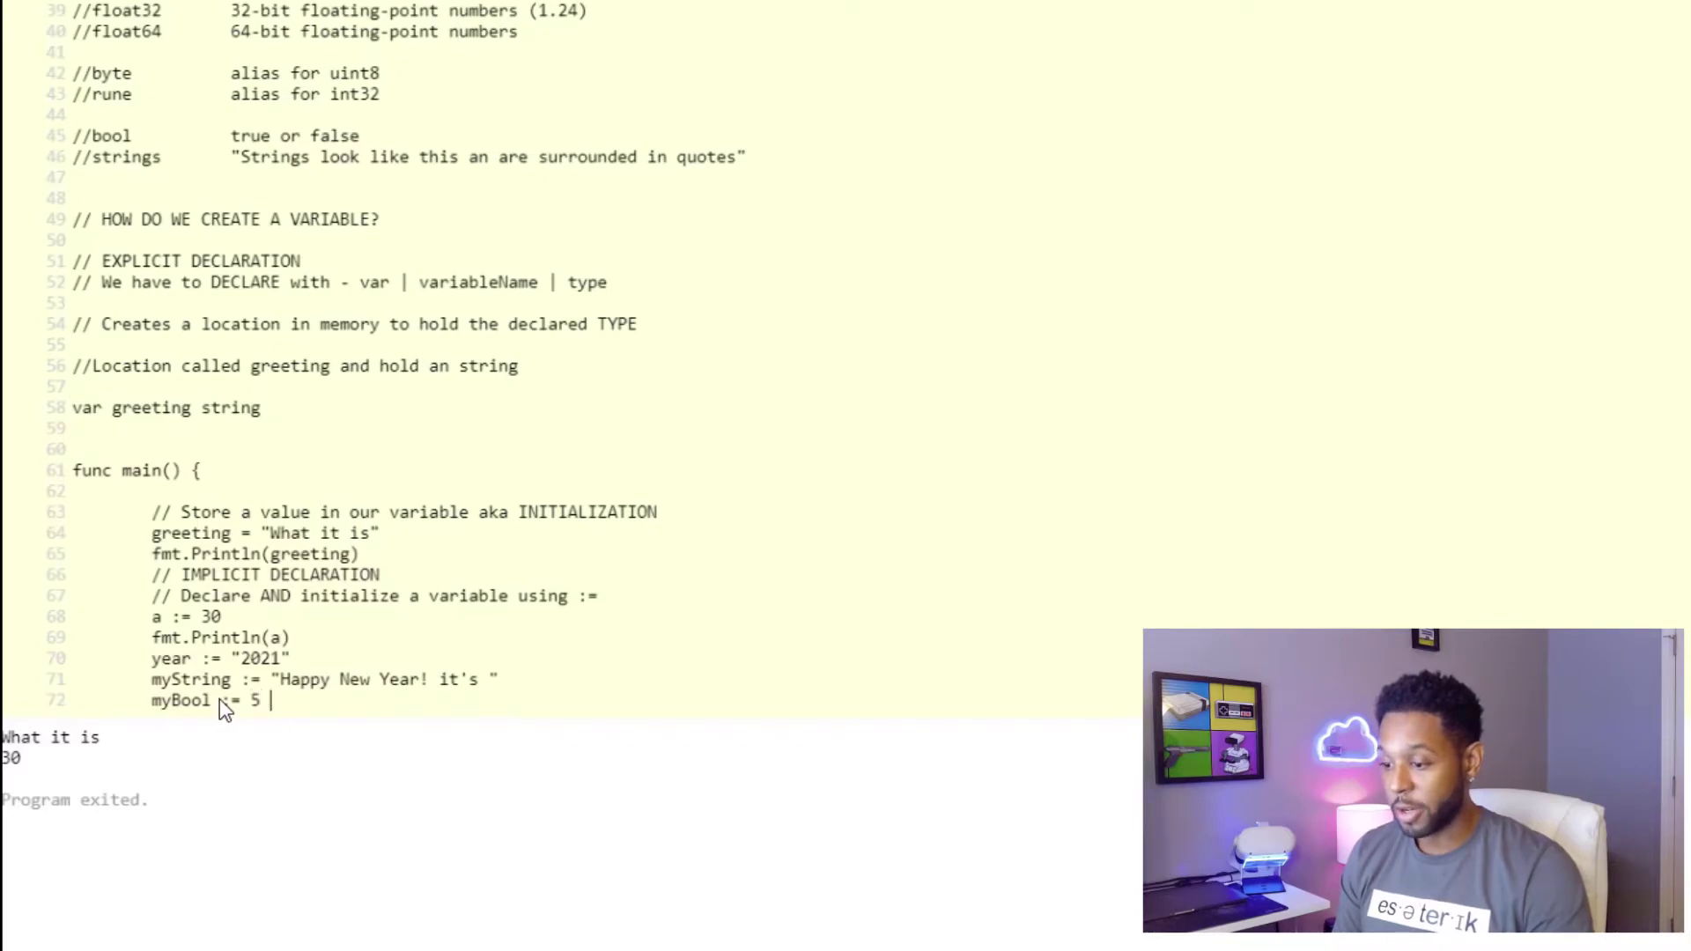
text(> 8)
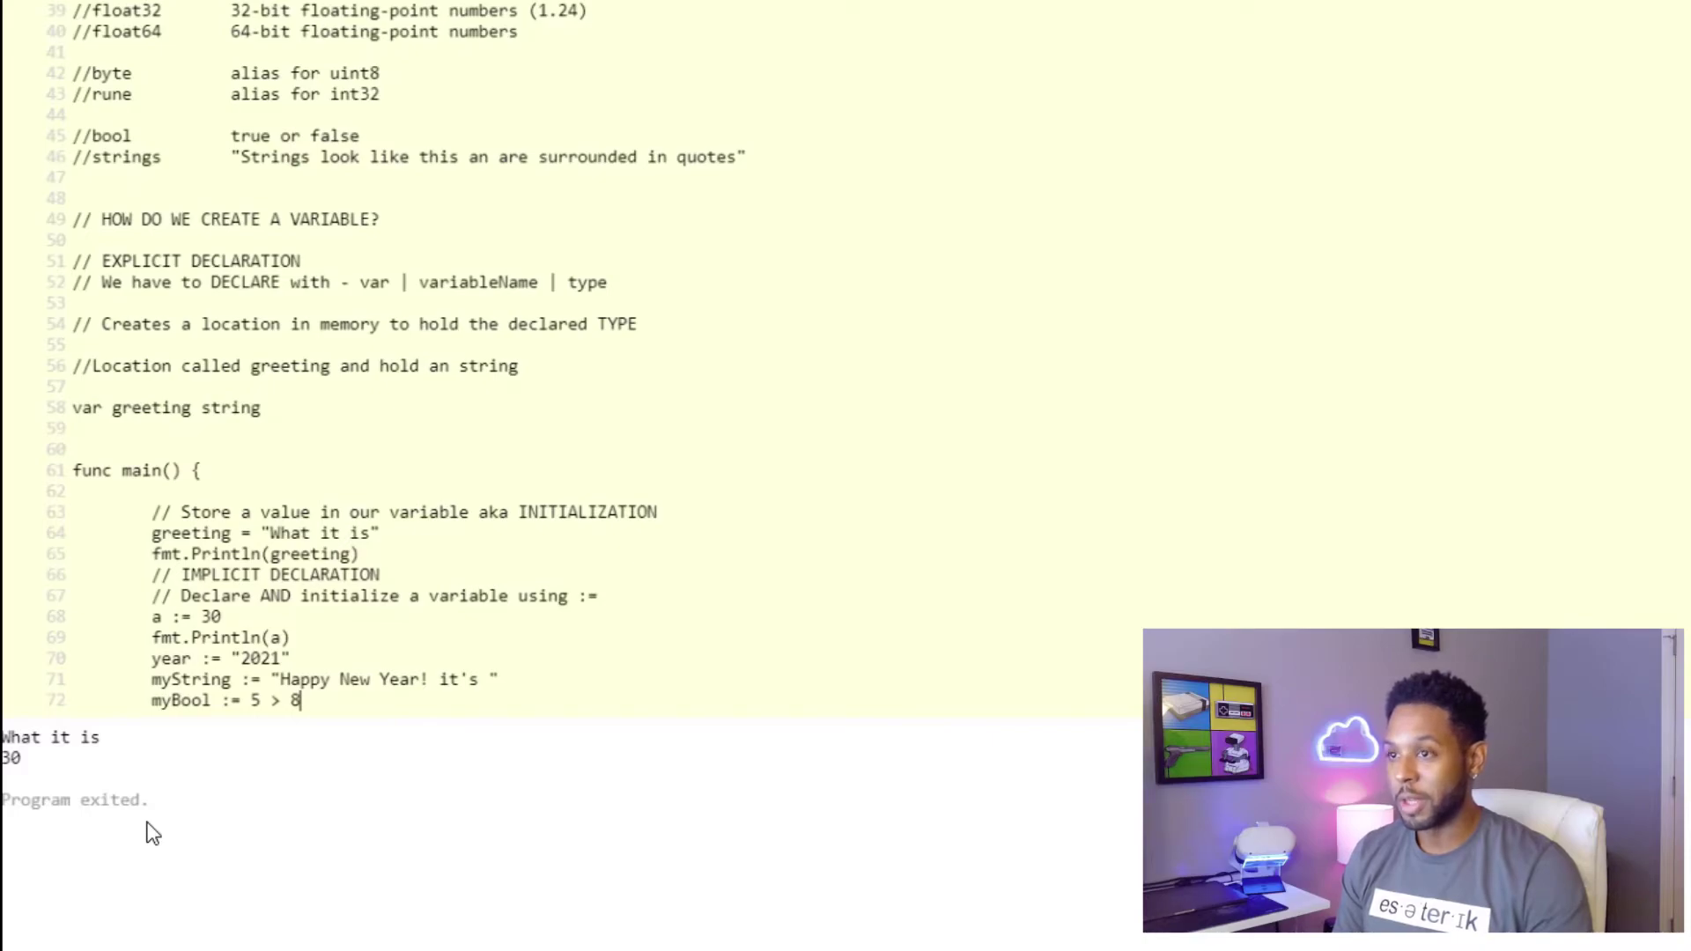
Add a comment on var with implicit declaration, then var myFloat float32 = 5.8 + 2.4
key(Return)
key(Return)
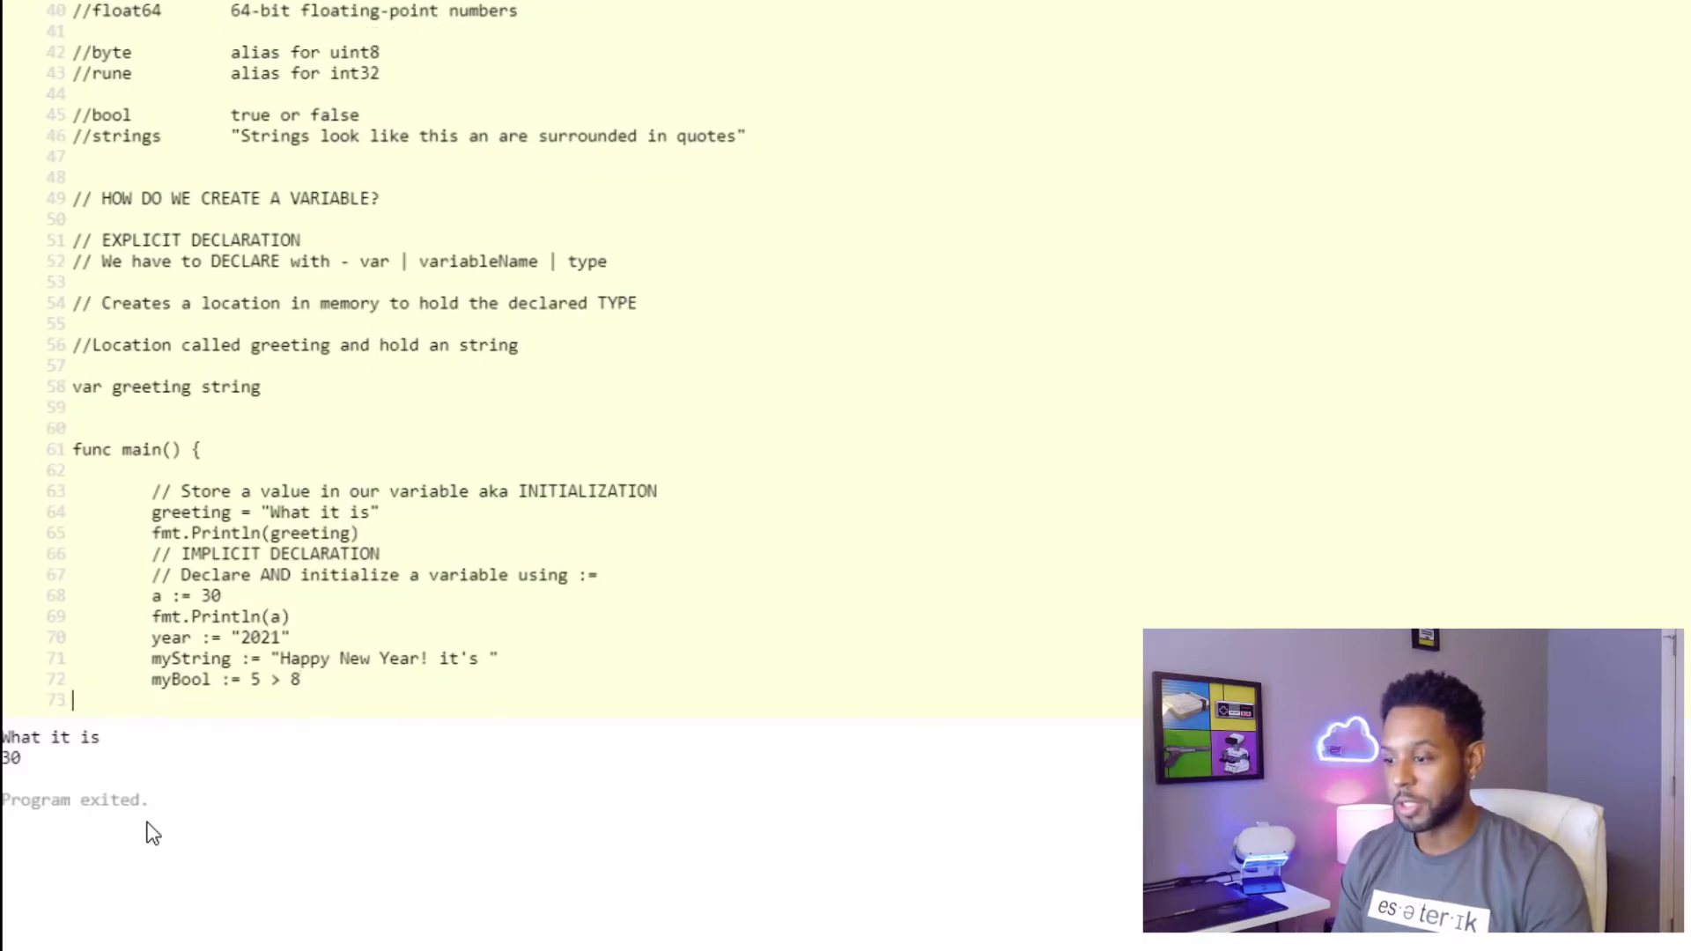
text(// We can also use var with)
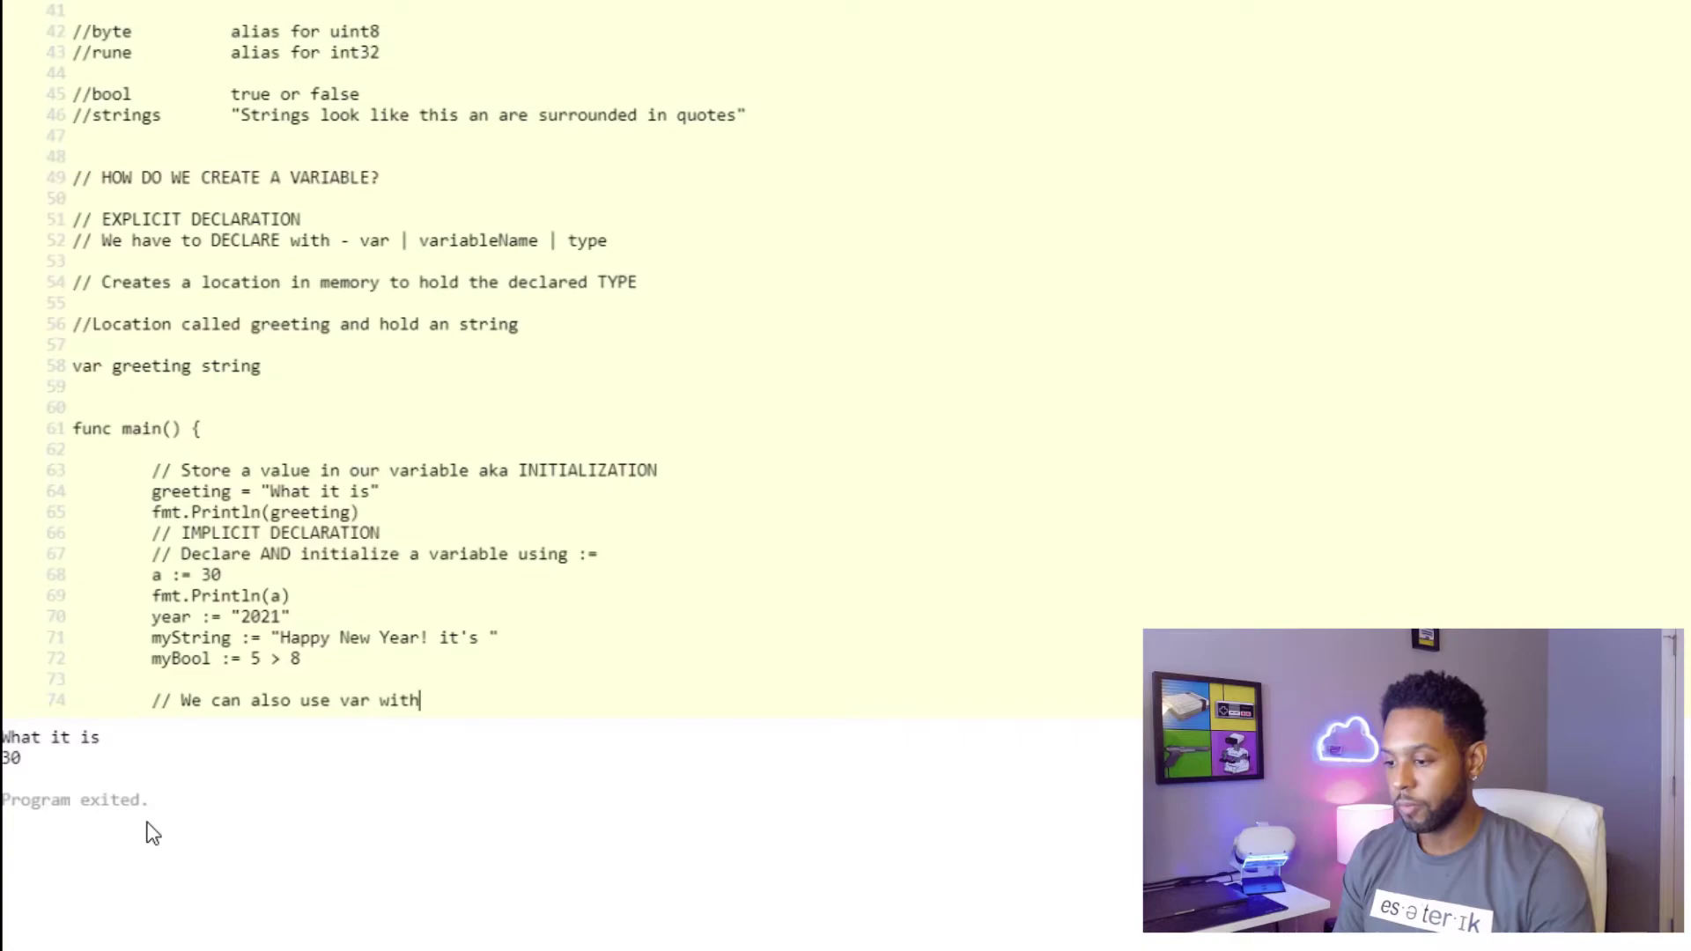
text( implicit de)
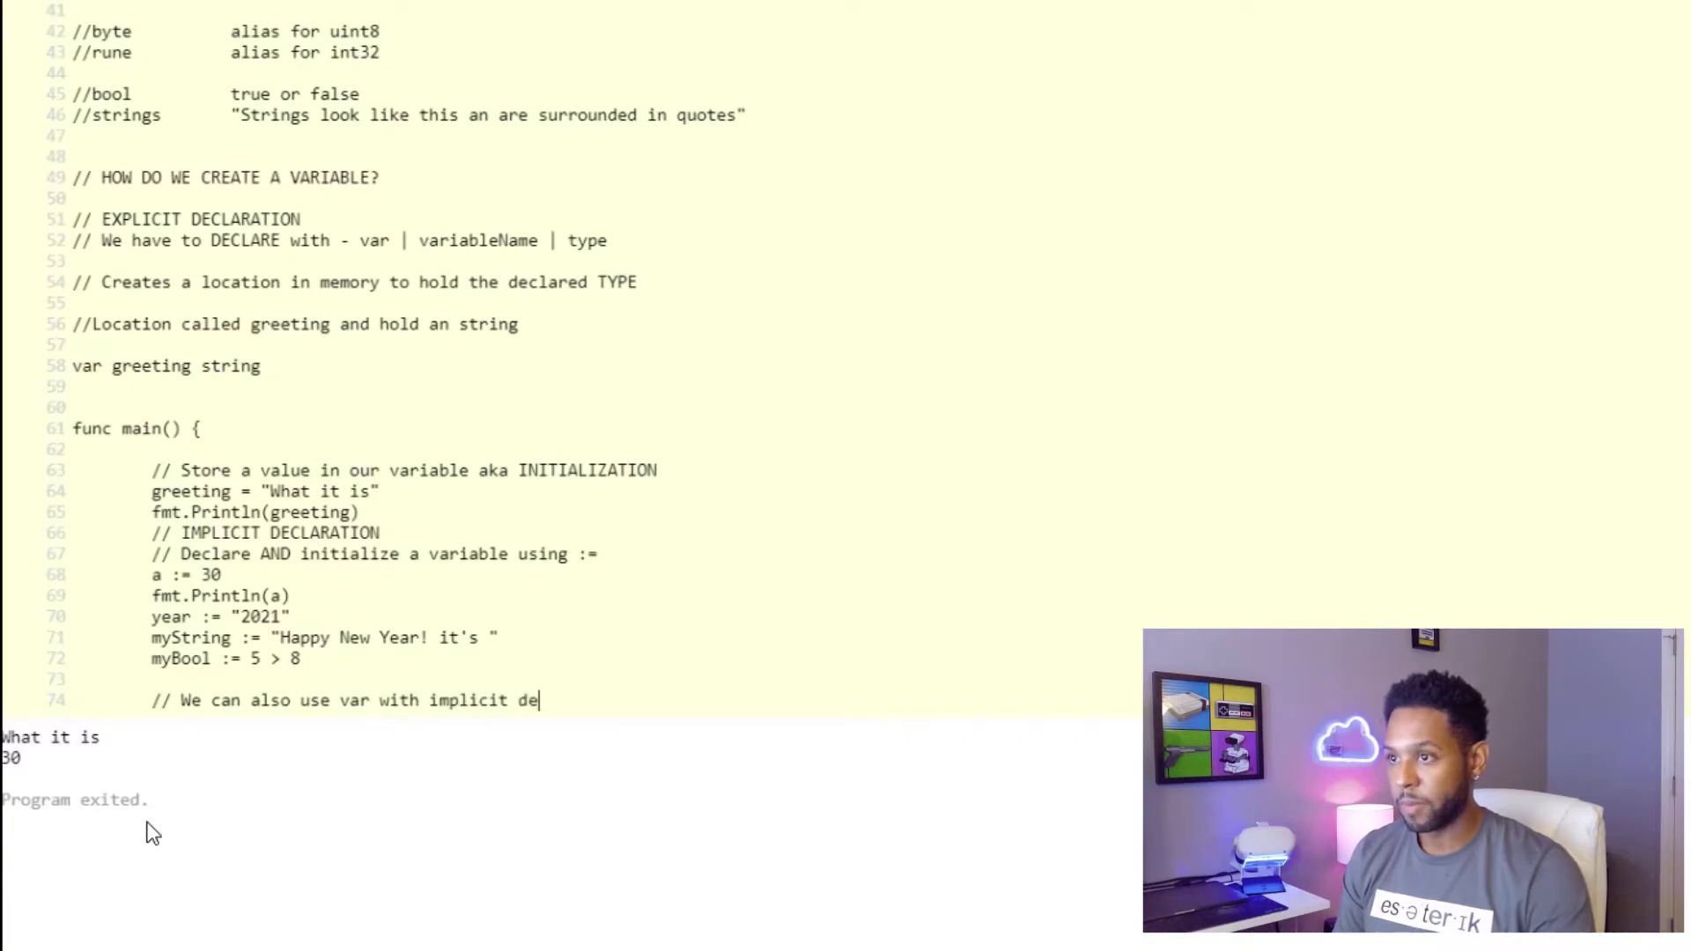
text(lcaration)
key(Return)
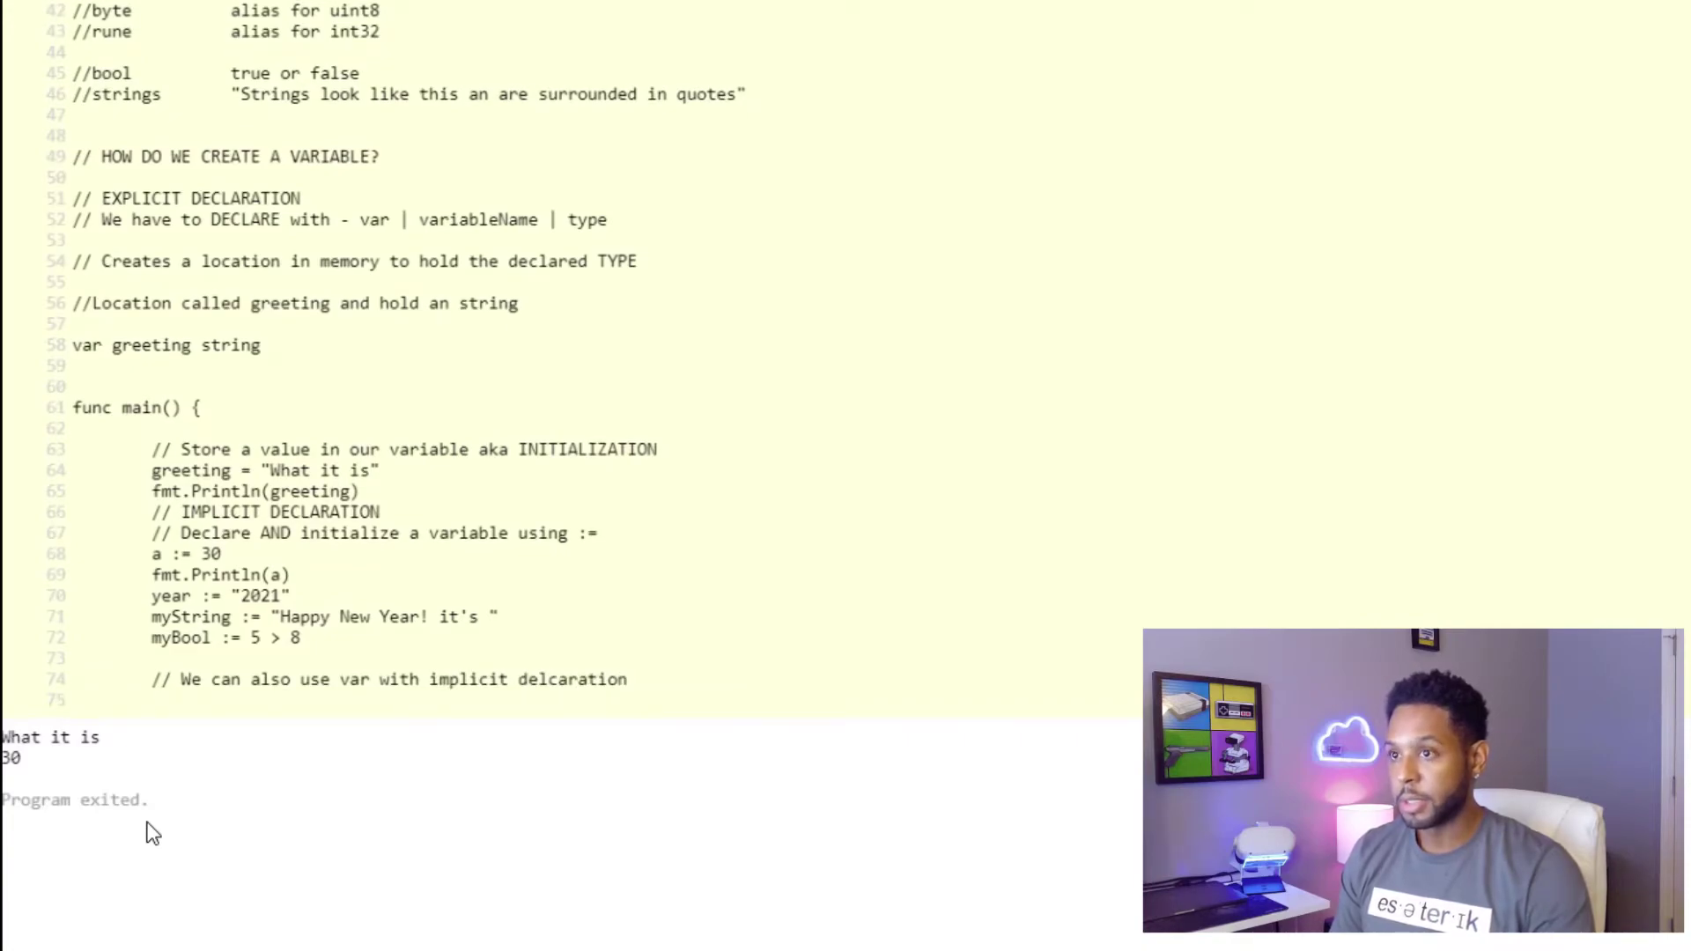
key(Tab)
text(va)
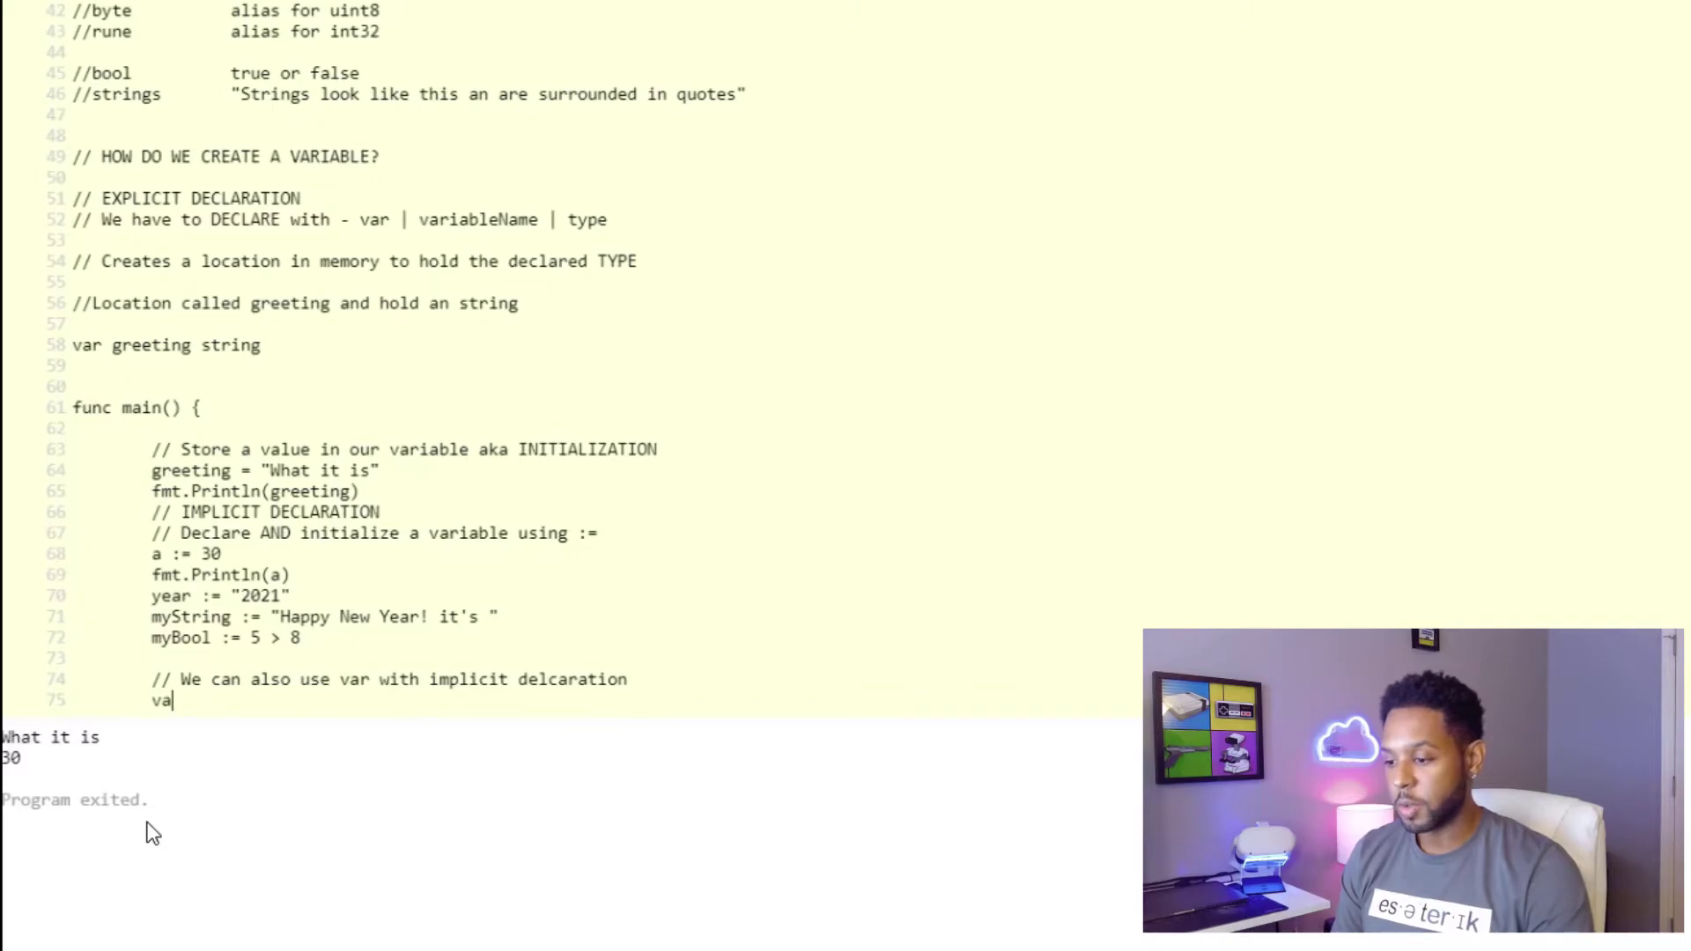
text(r myFloat )
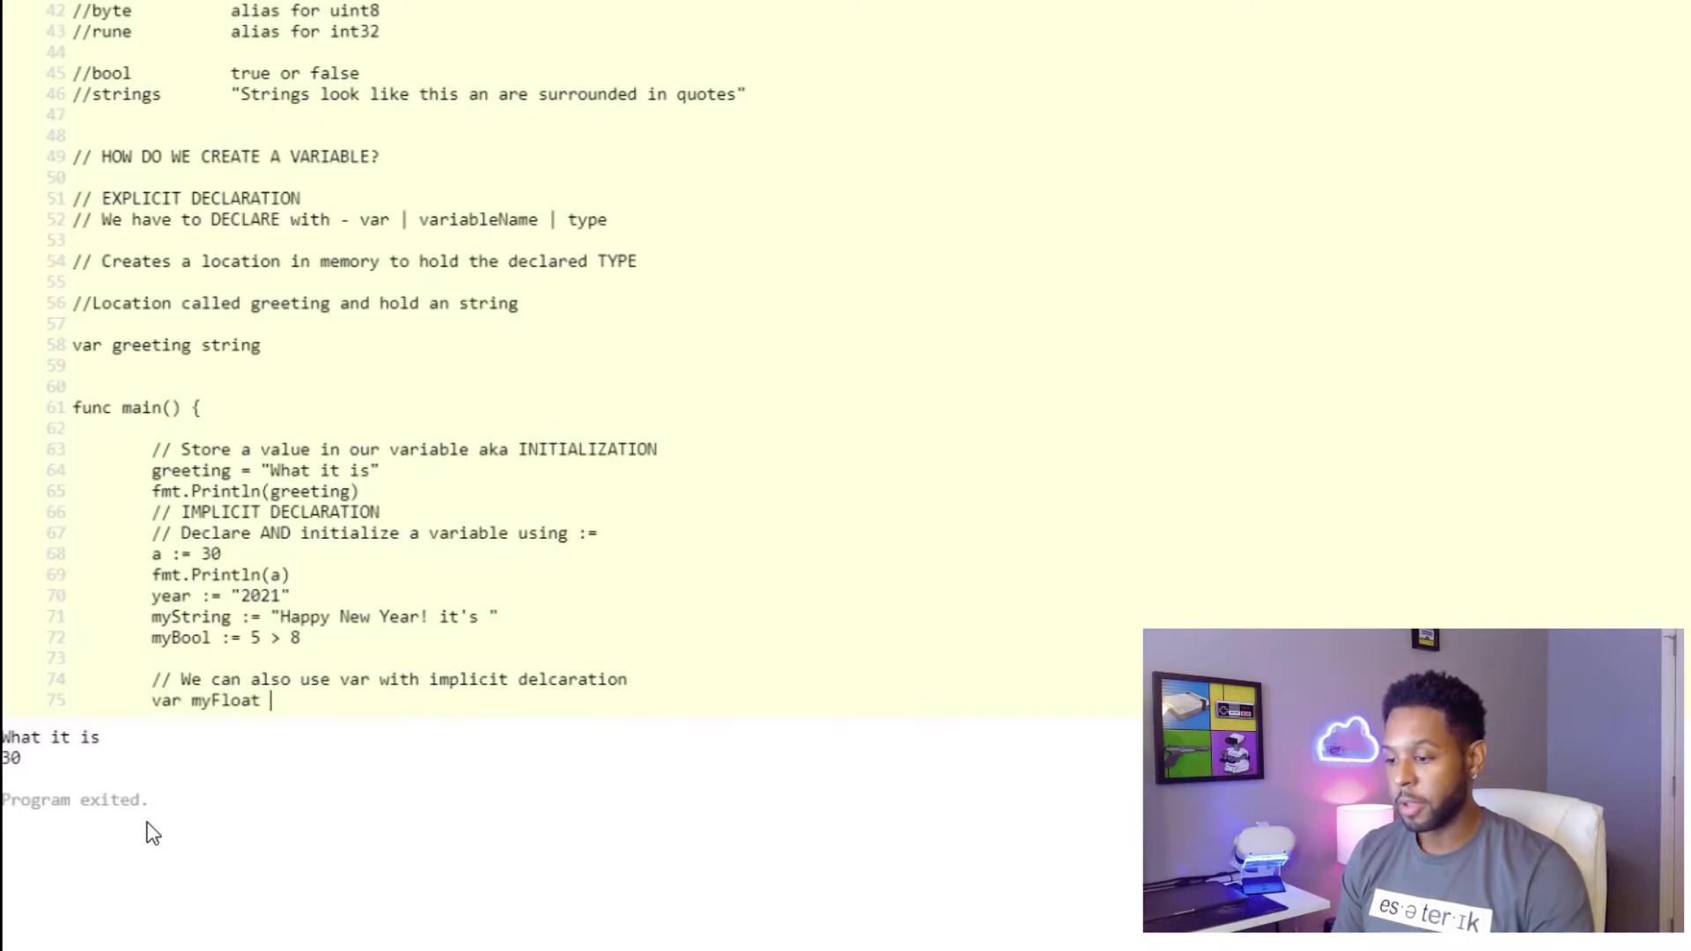
text(float3)
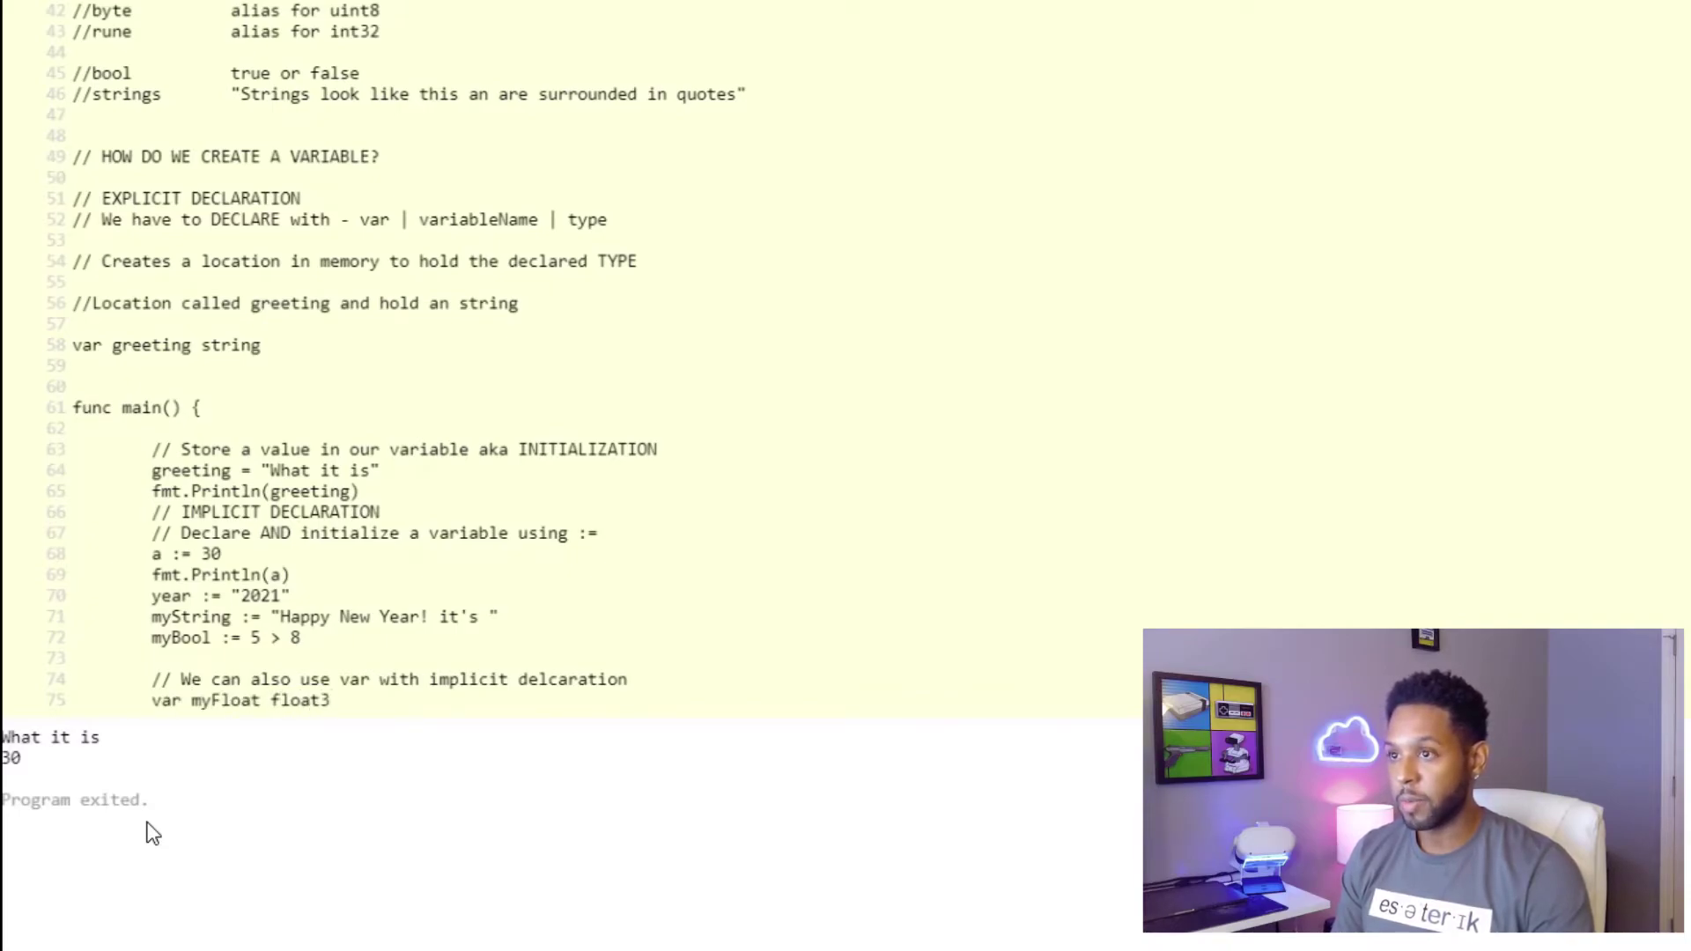
text(2 =)
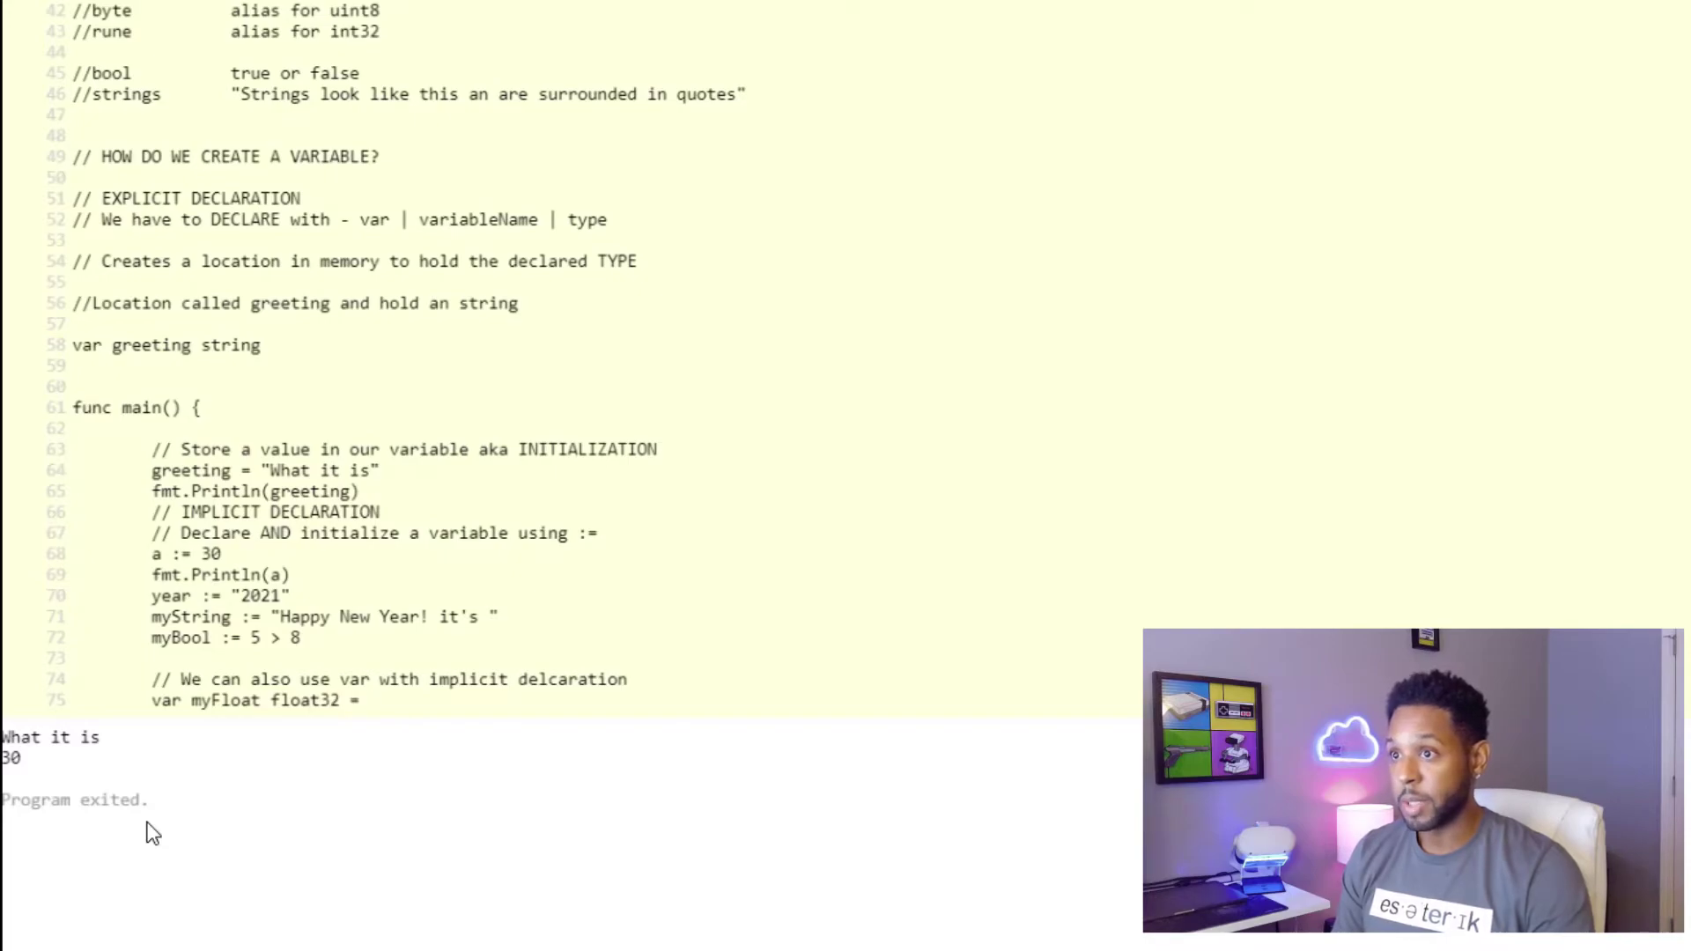
text( 5.8 )
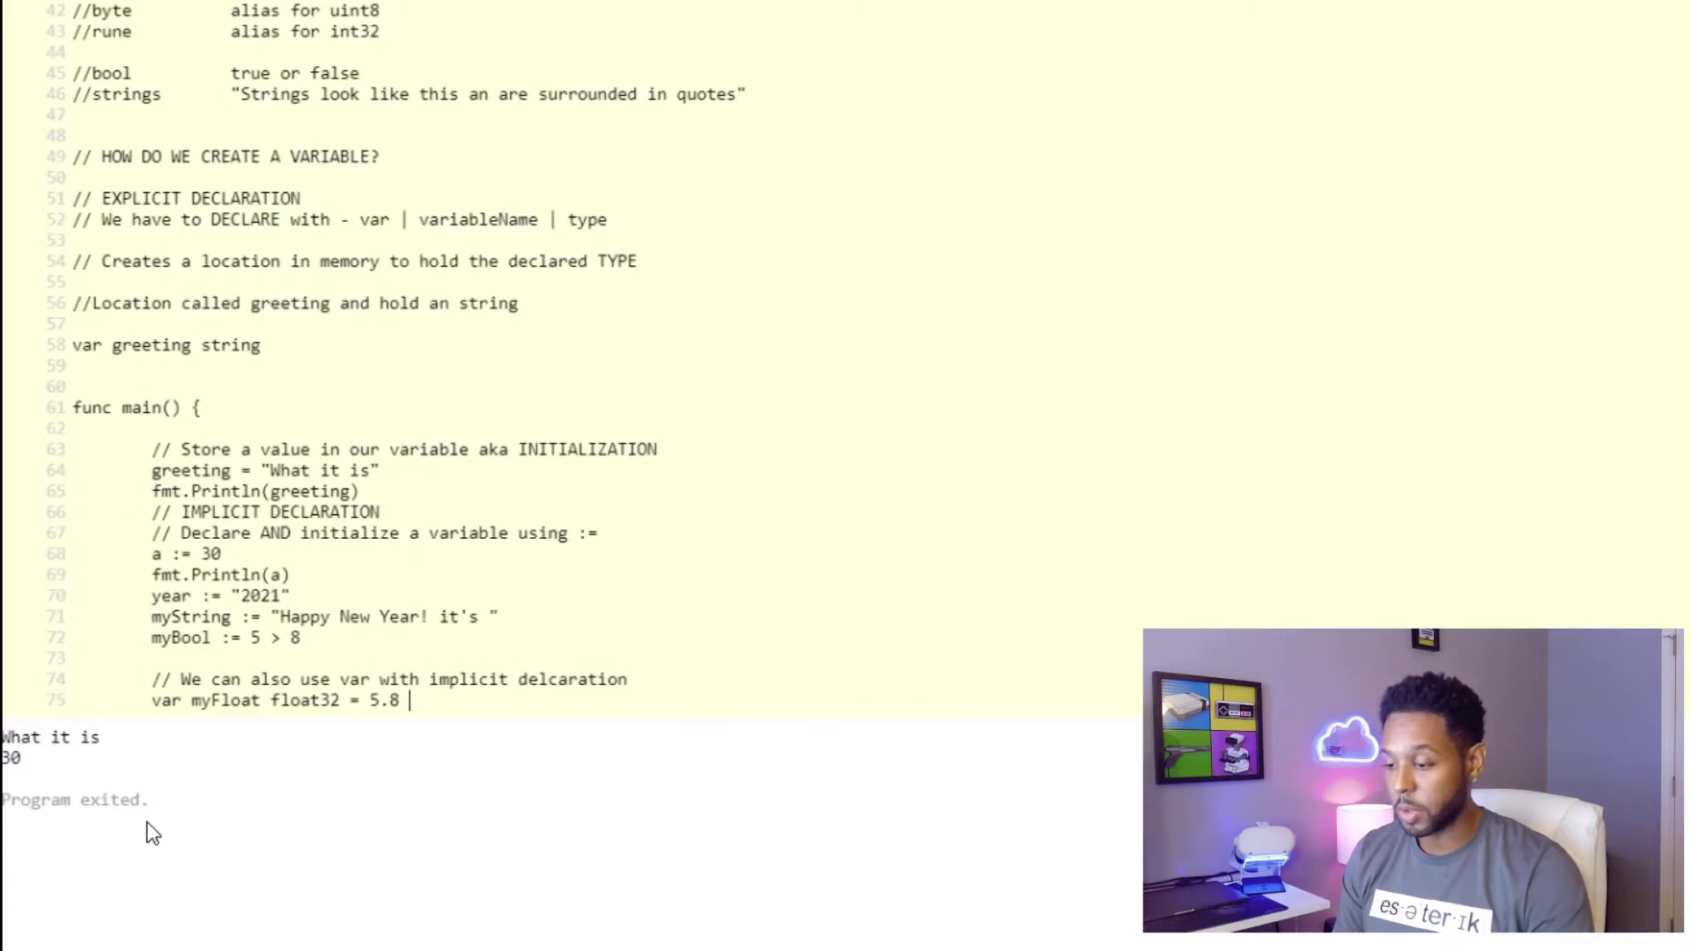
text(+ 2.4)
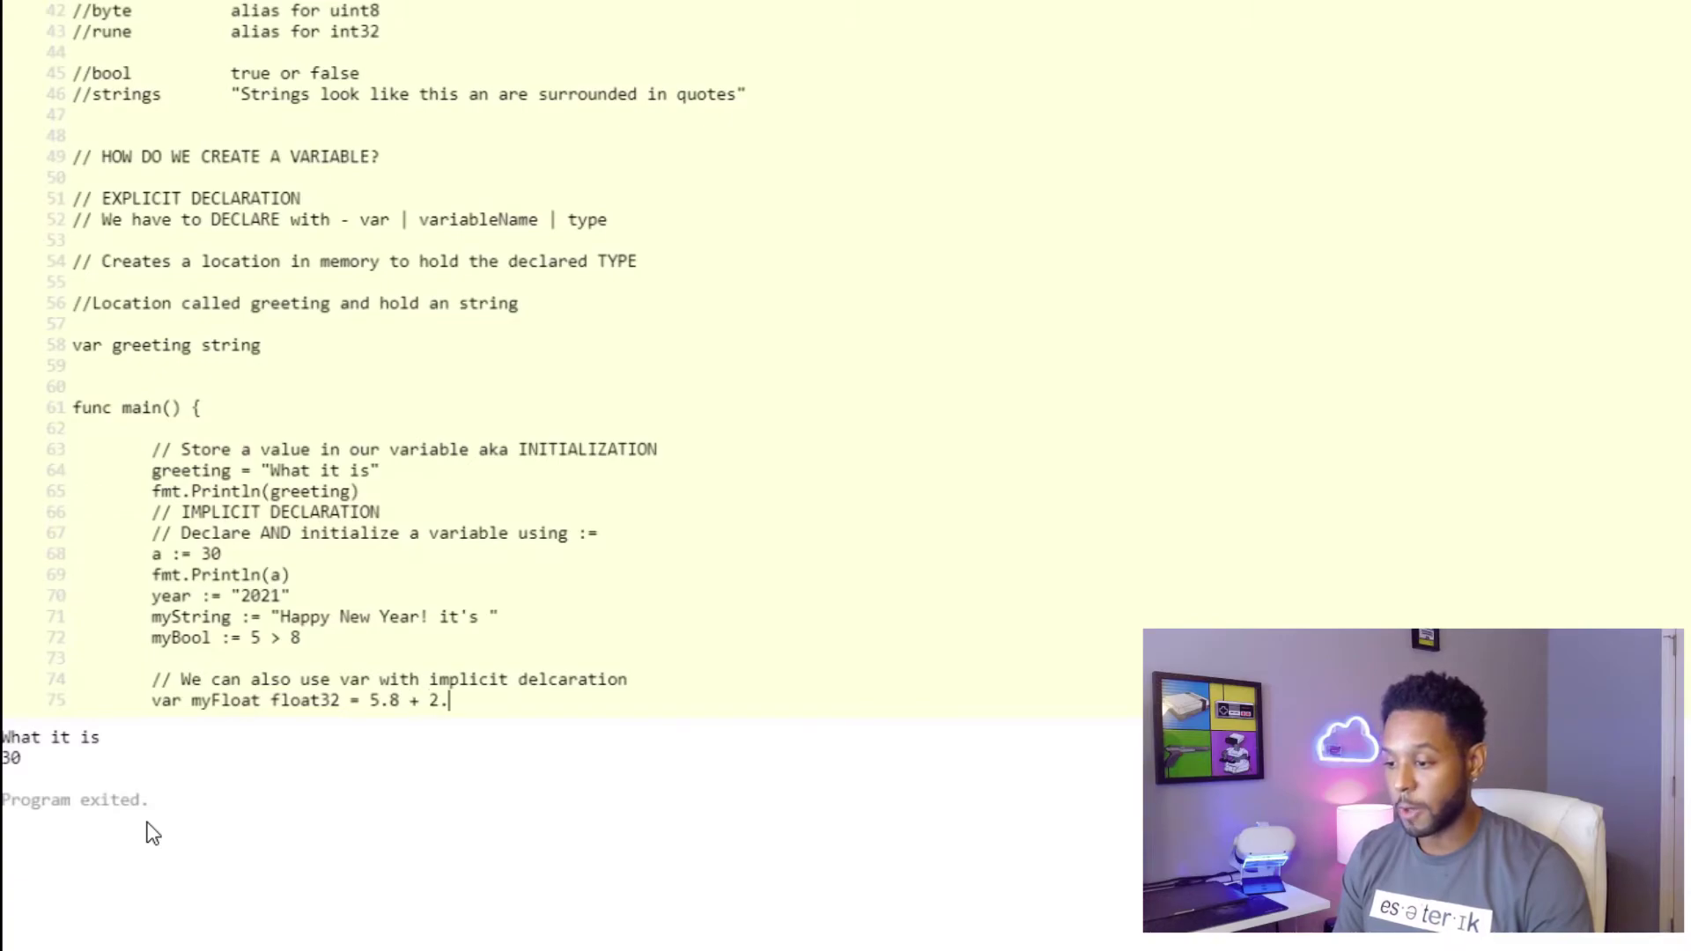
key(Return)
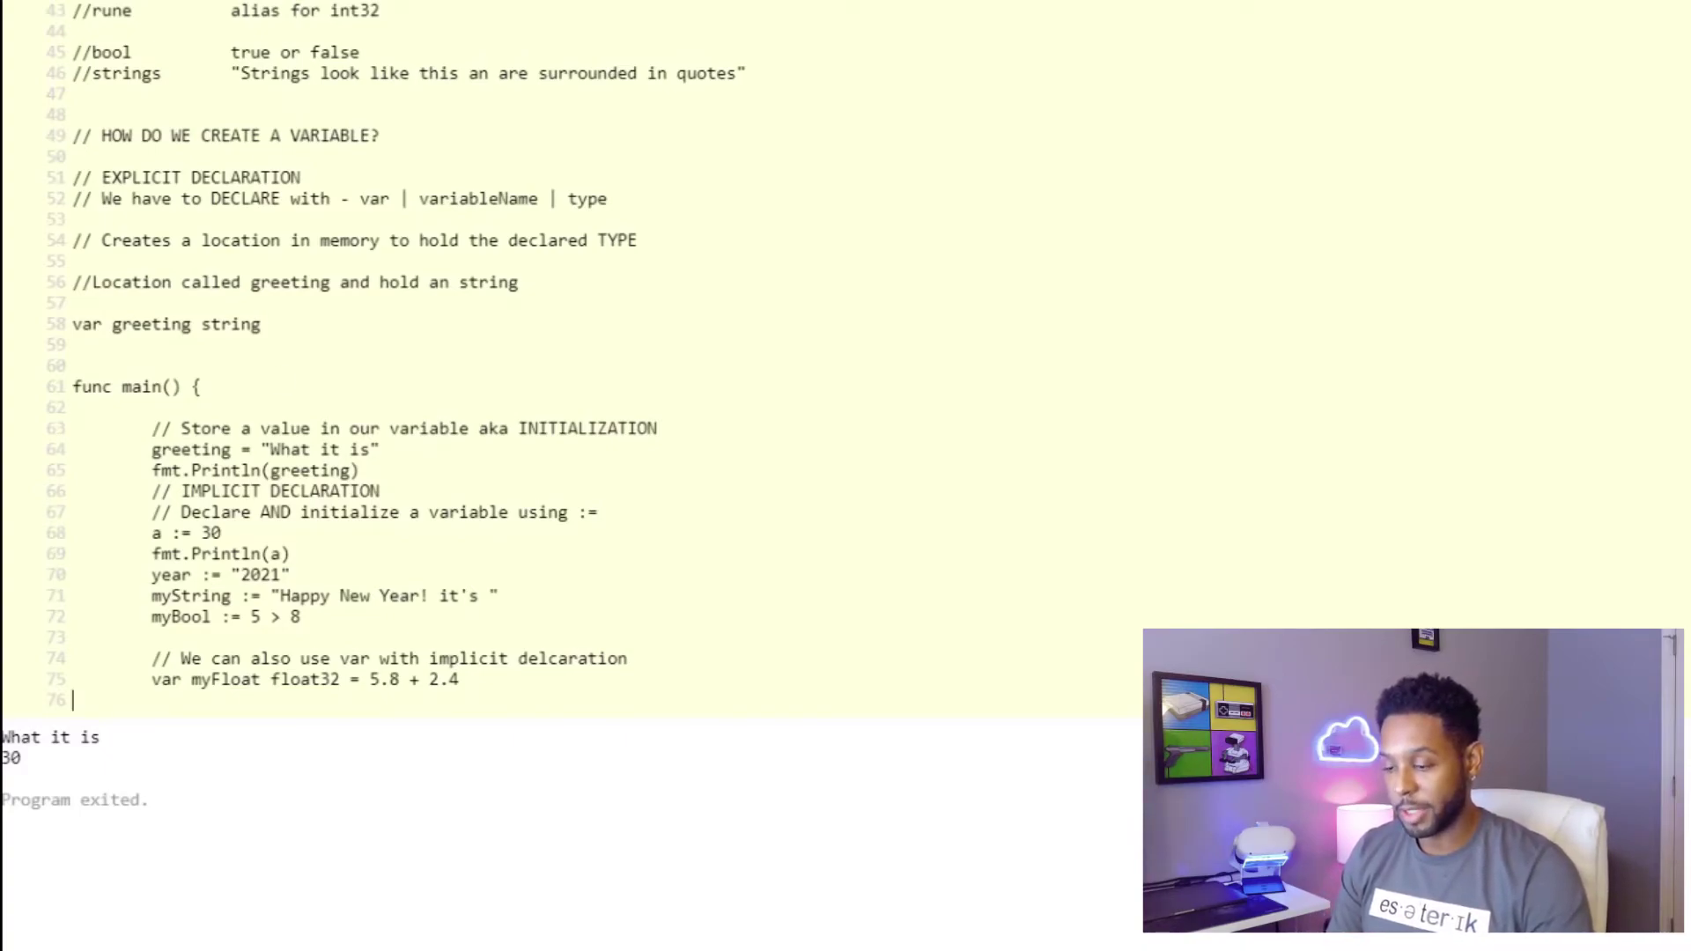
Print myString + year, myBool and myFloat, then run to get 2021, false, 8.2
key(Return)
text(fmt)
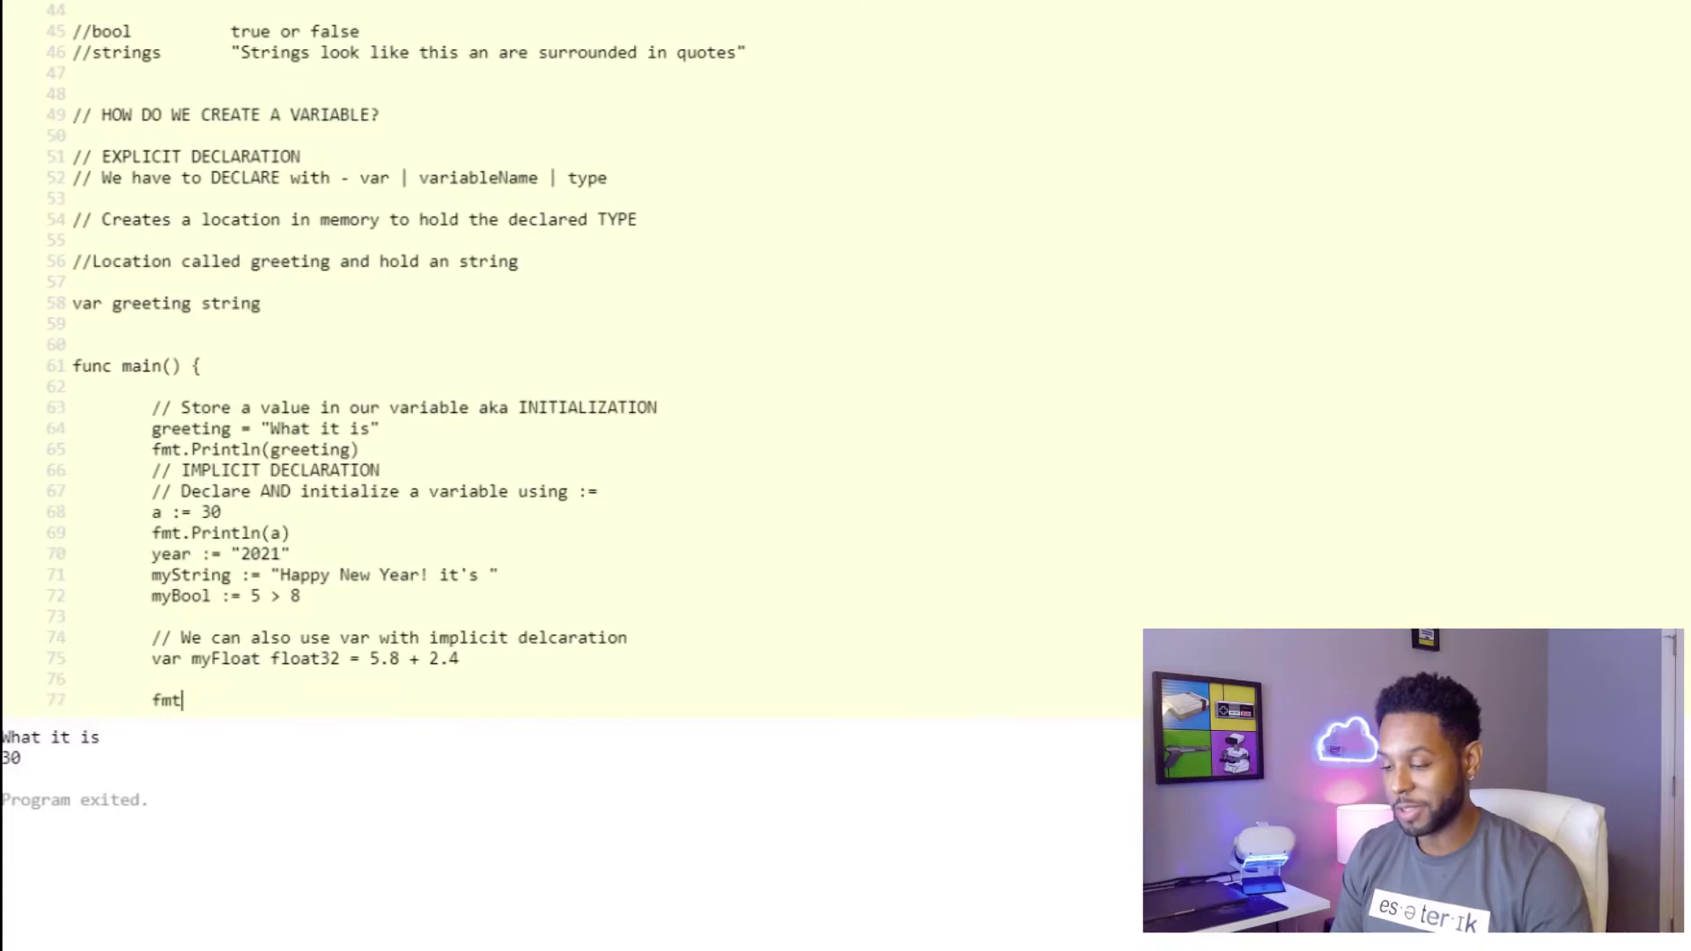
text(.Println(myString + year))
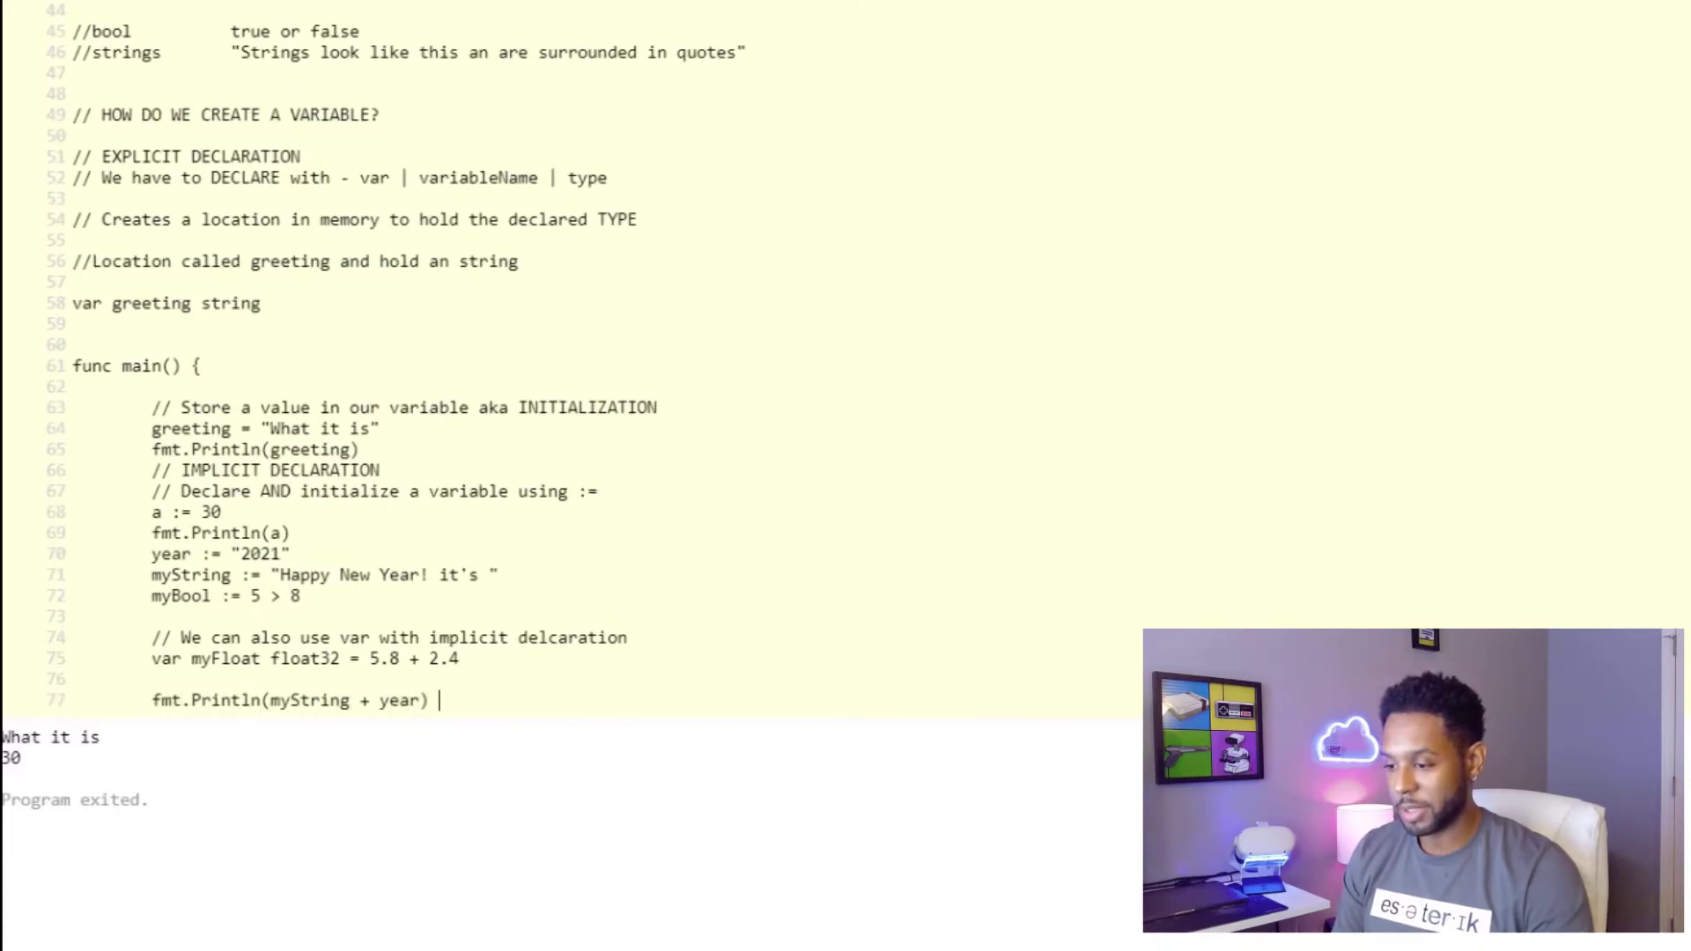
key(Return)
text(fmt.Println(myB)
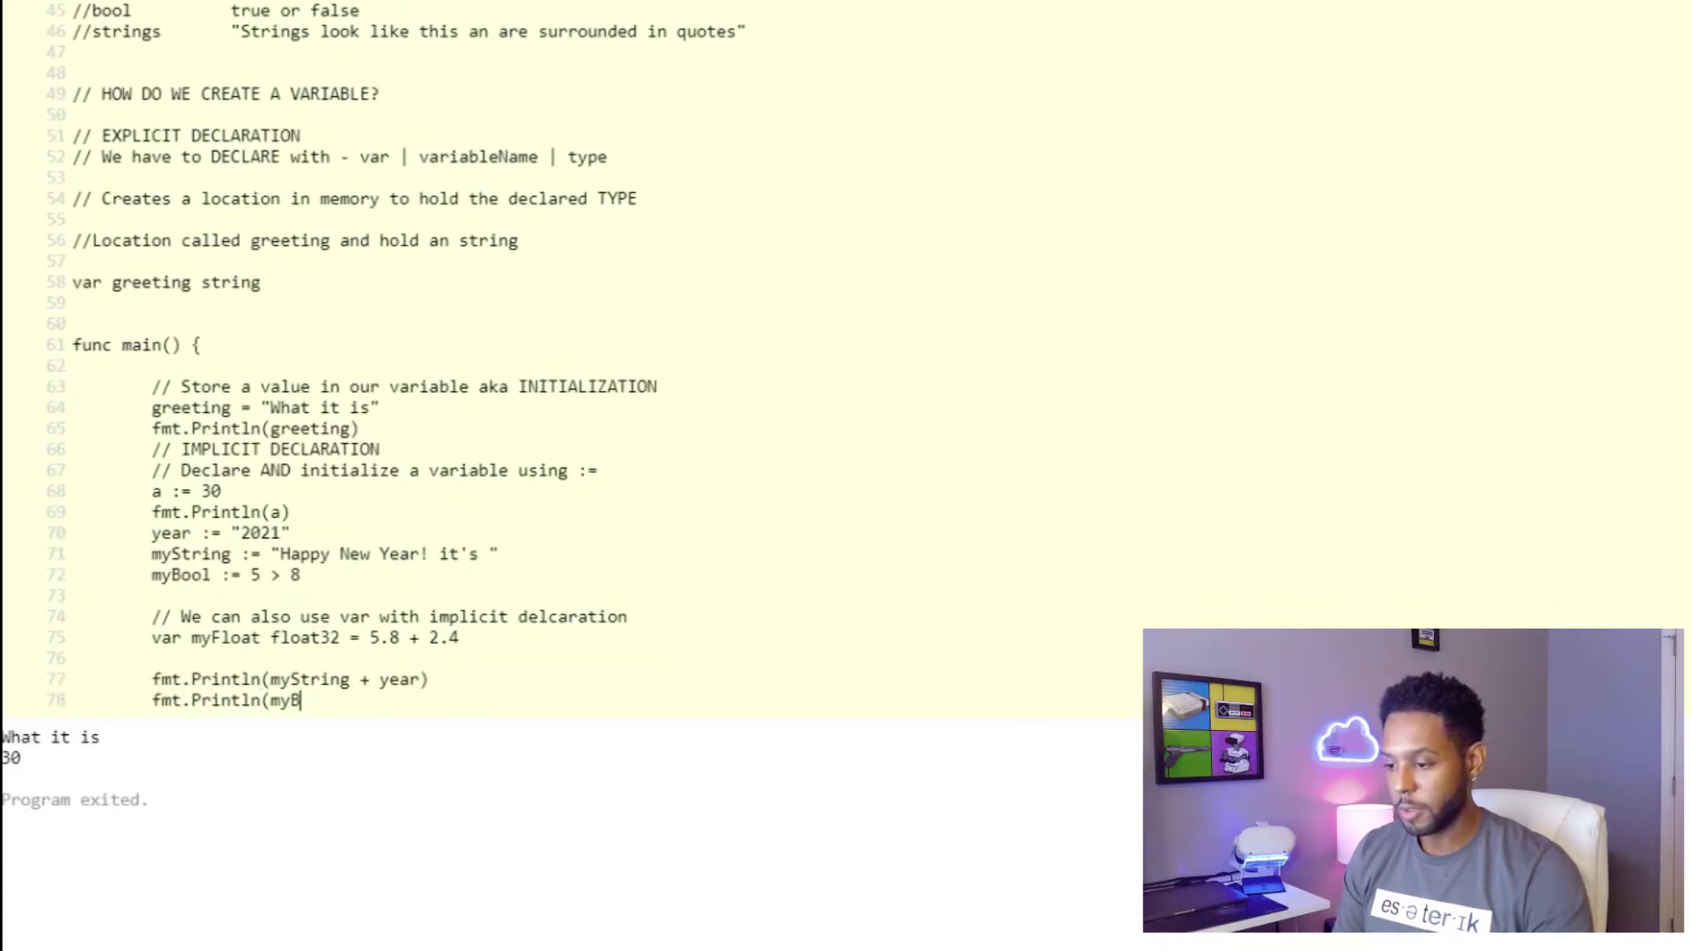
text(ool))
key(Return)
text(fmt.Pri)
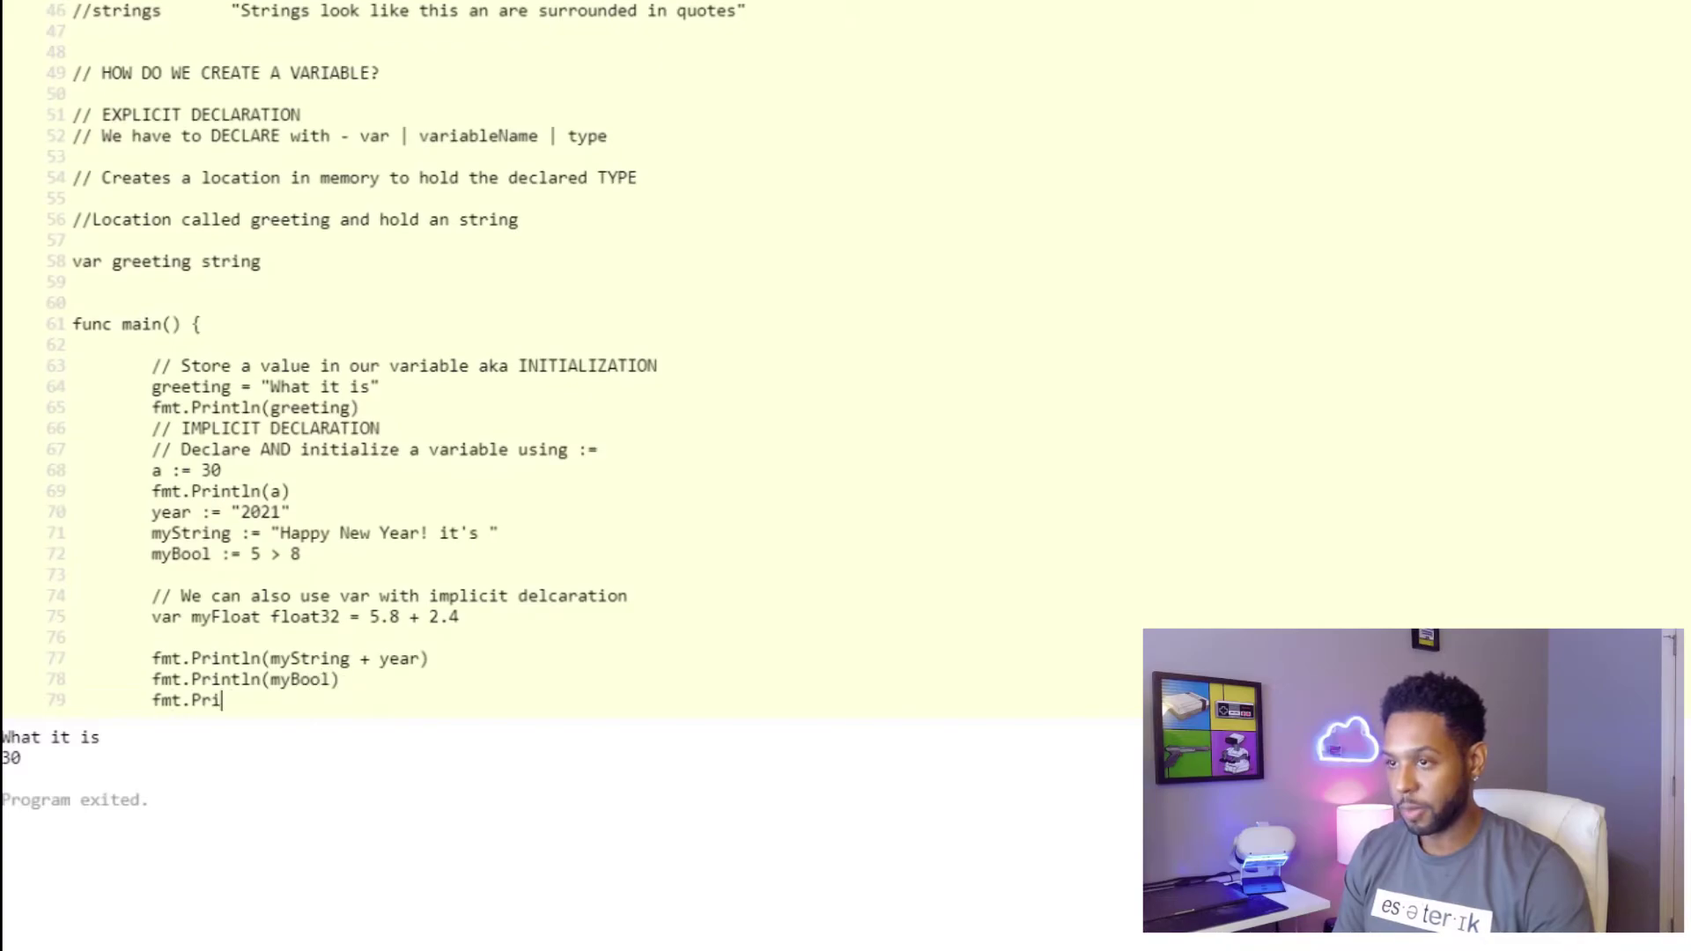
text(ntln(myFloat)
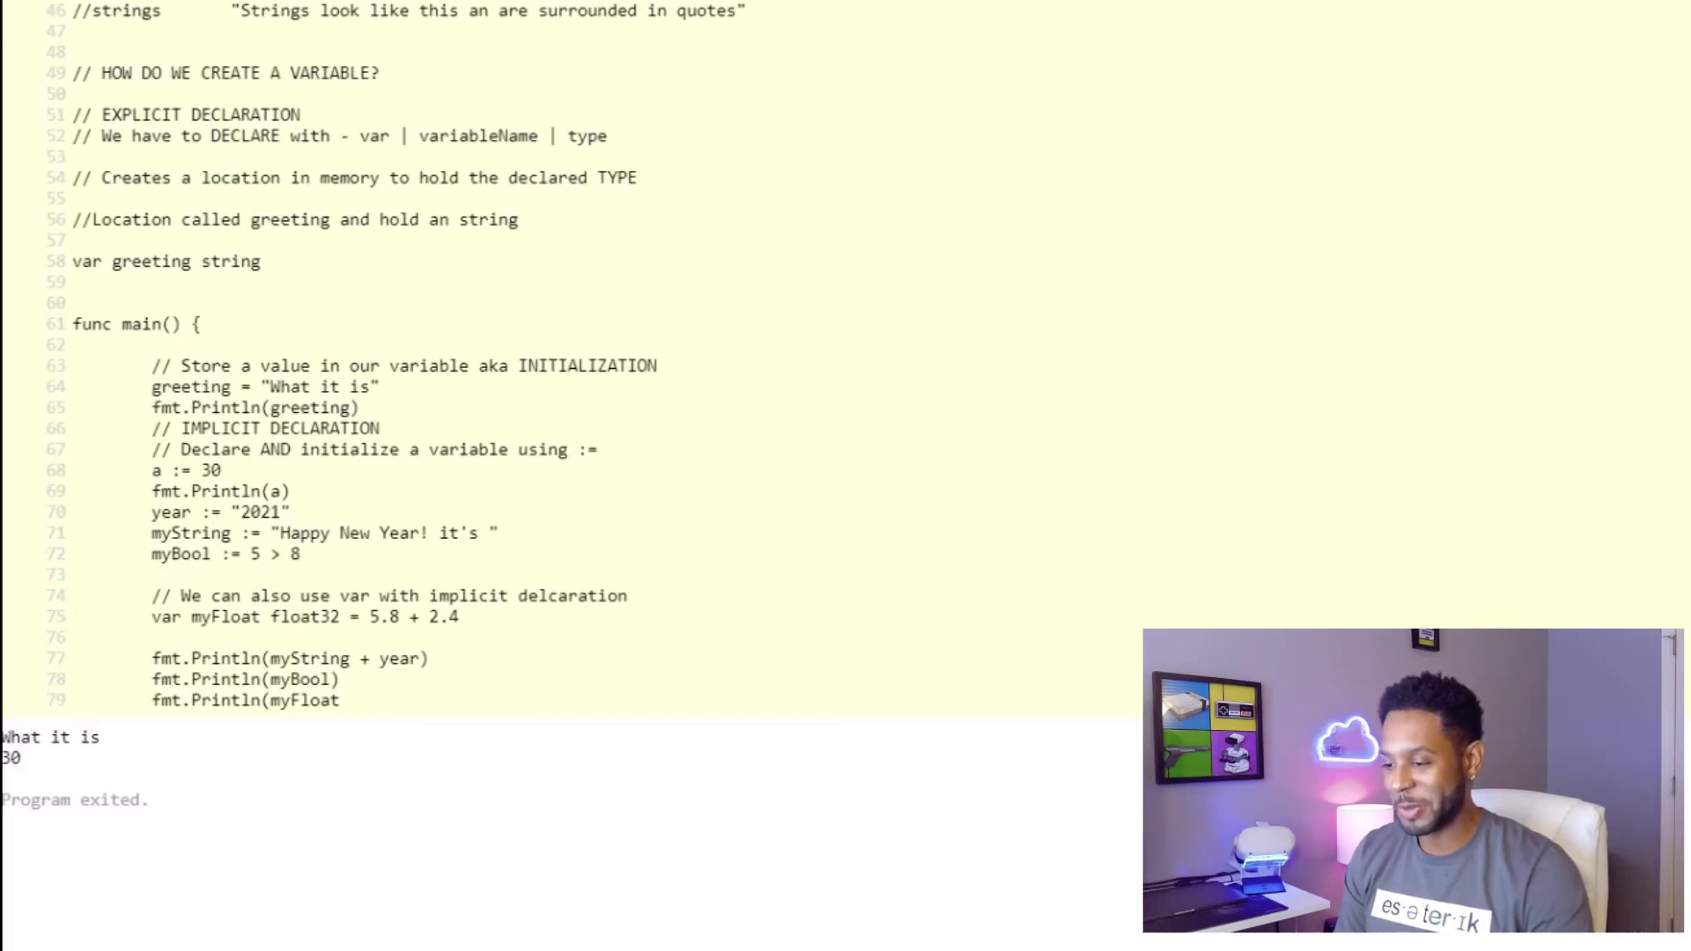
text())
key(Return)
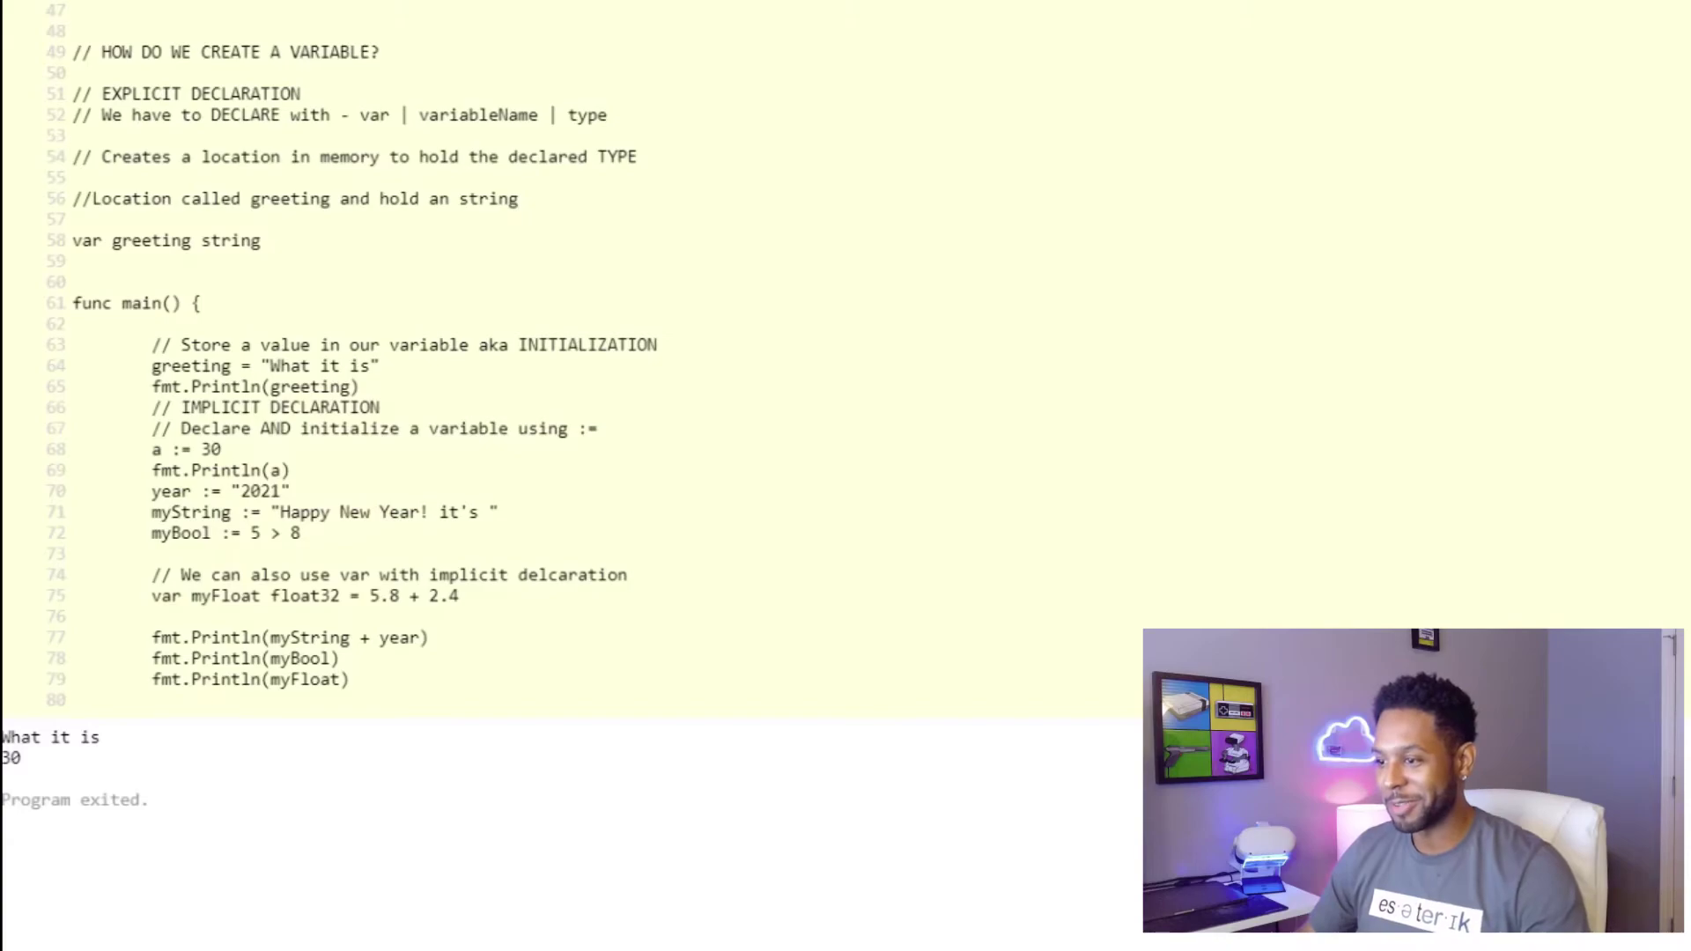
key(Return)
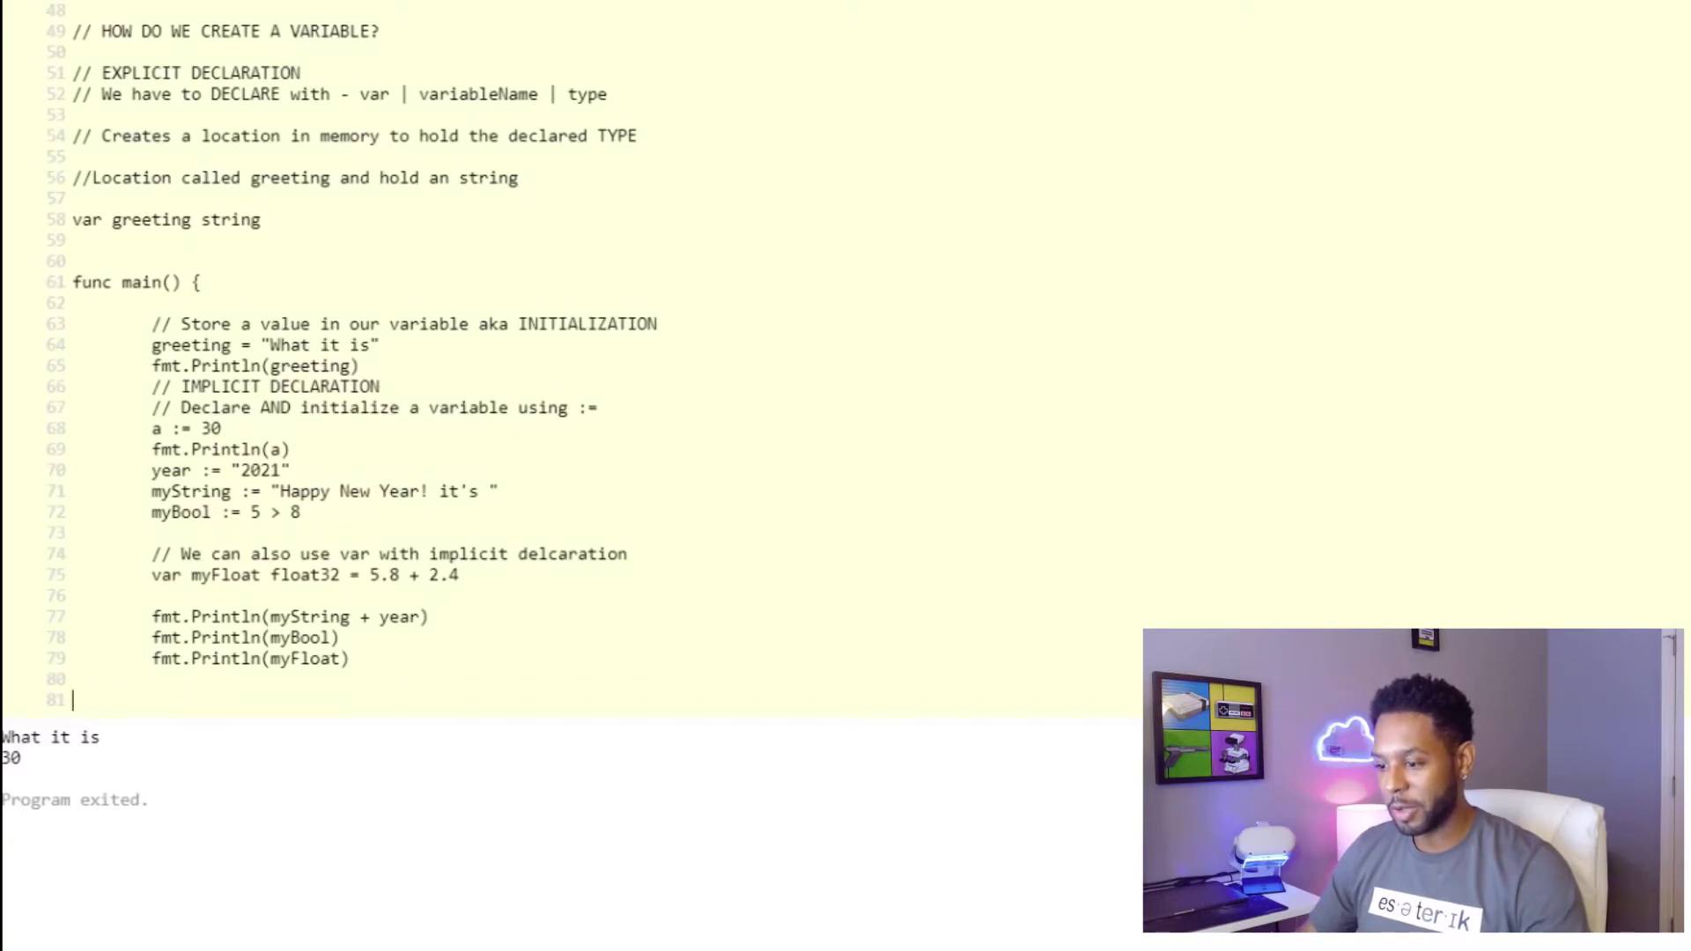
key(shift+Return)
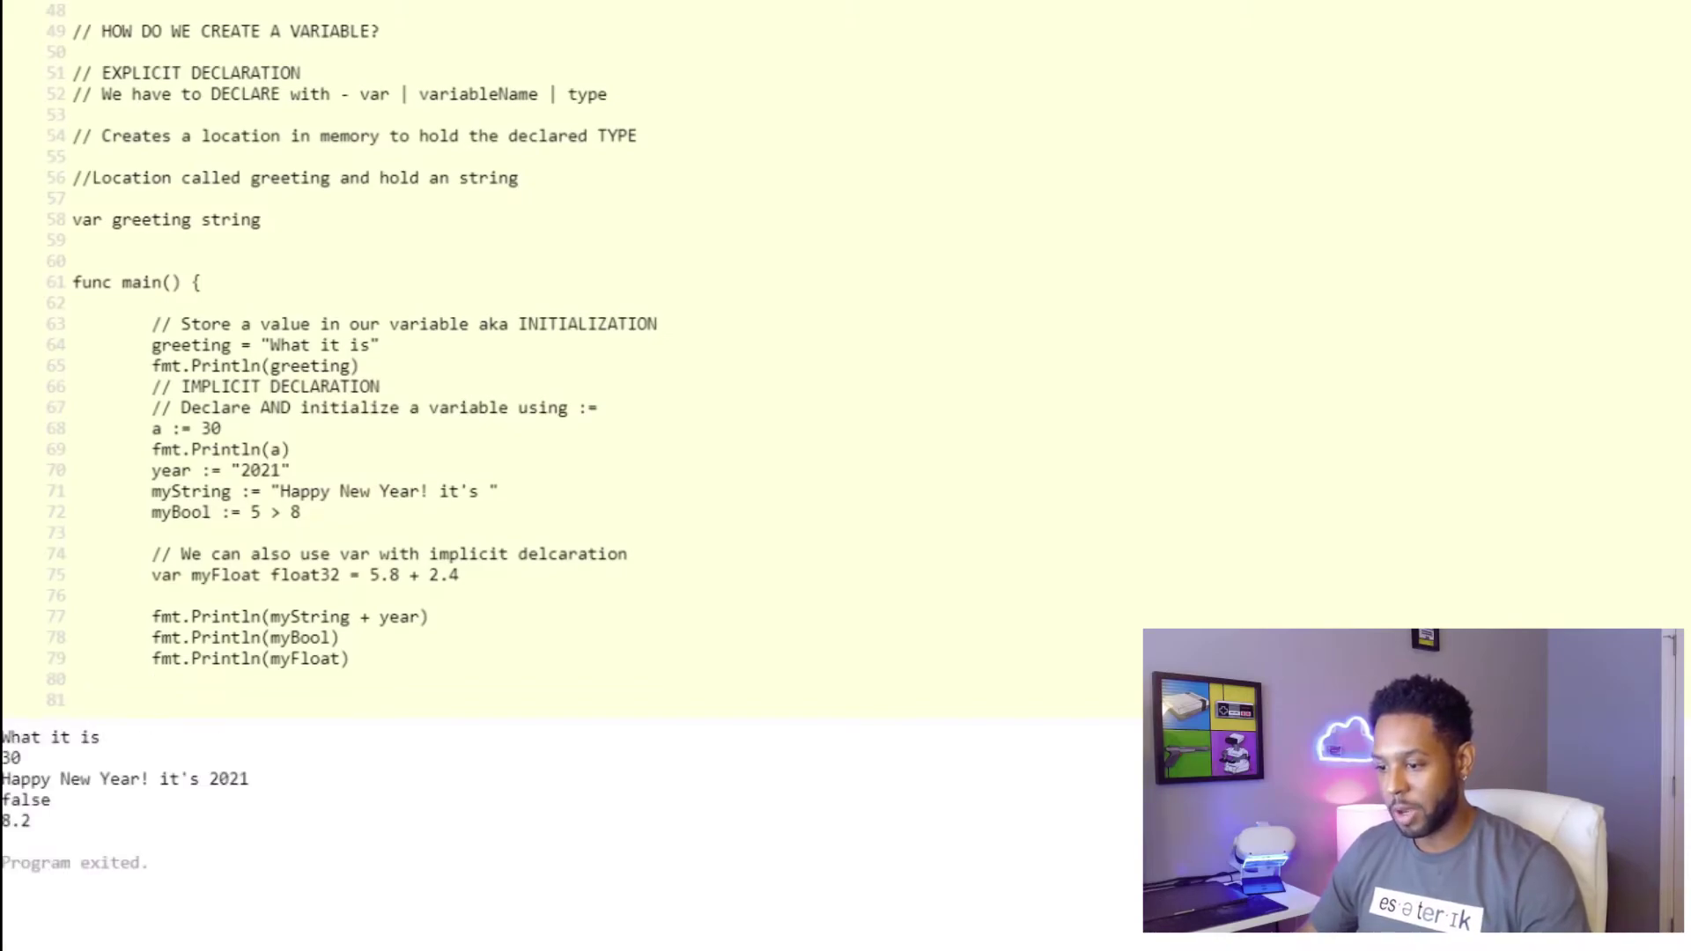